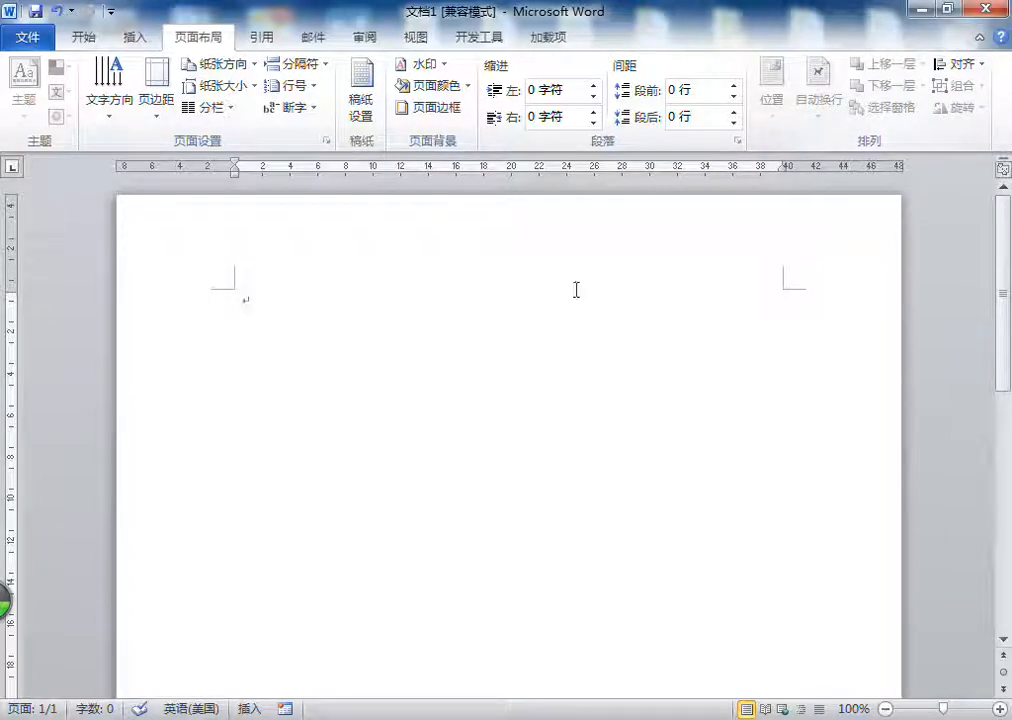
Step: Enter the sample text "Sdfs df asdf sadf sadf s" on the first line of the blank page
{"action": "left_click", "coordinate": [411, 372]}
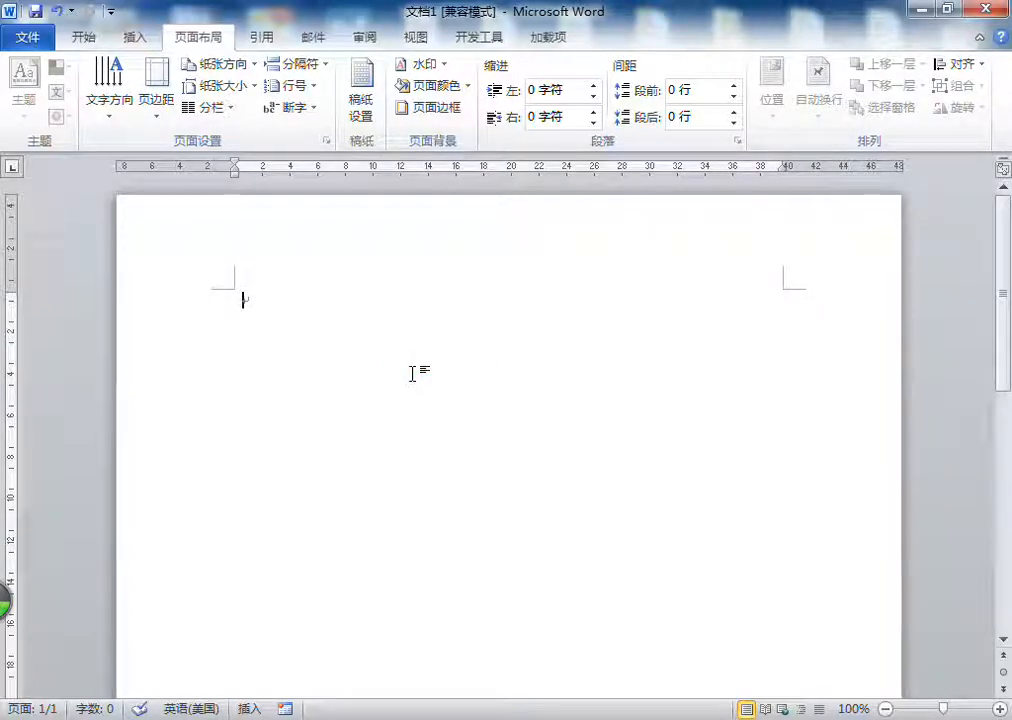
{"action": "key", "text": "BackSpace"}
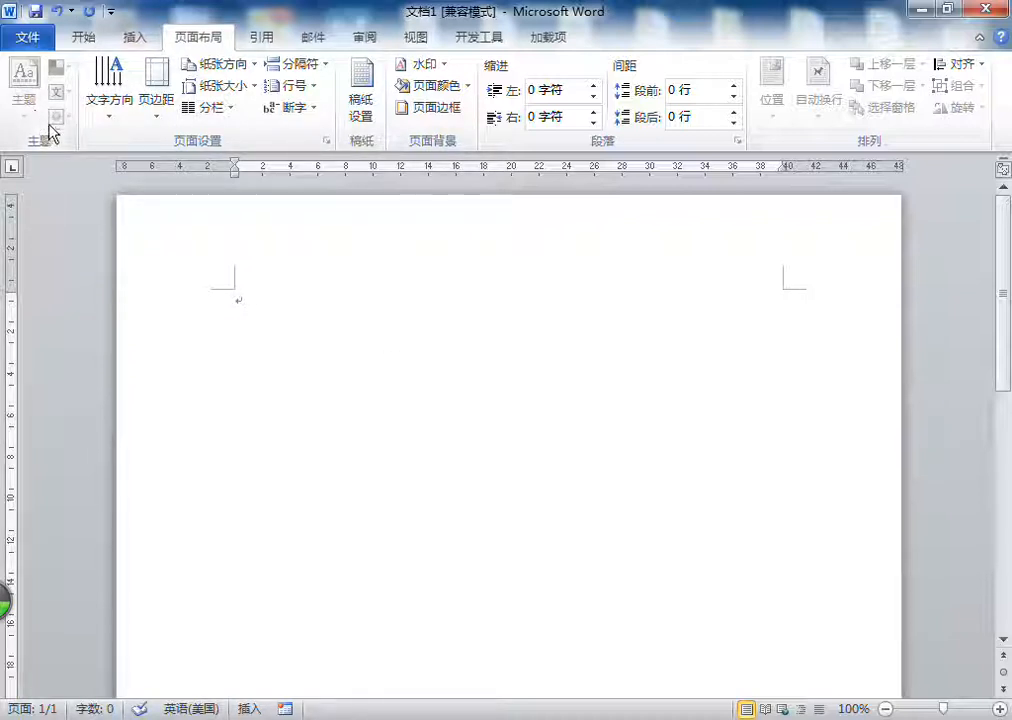
{"action": "type", "text": "Sdfs df asdf sadf sadf s"}
{"action": "triple_click", "coordinate": [305, 298]}
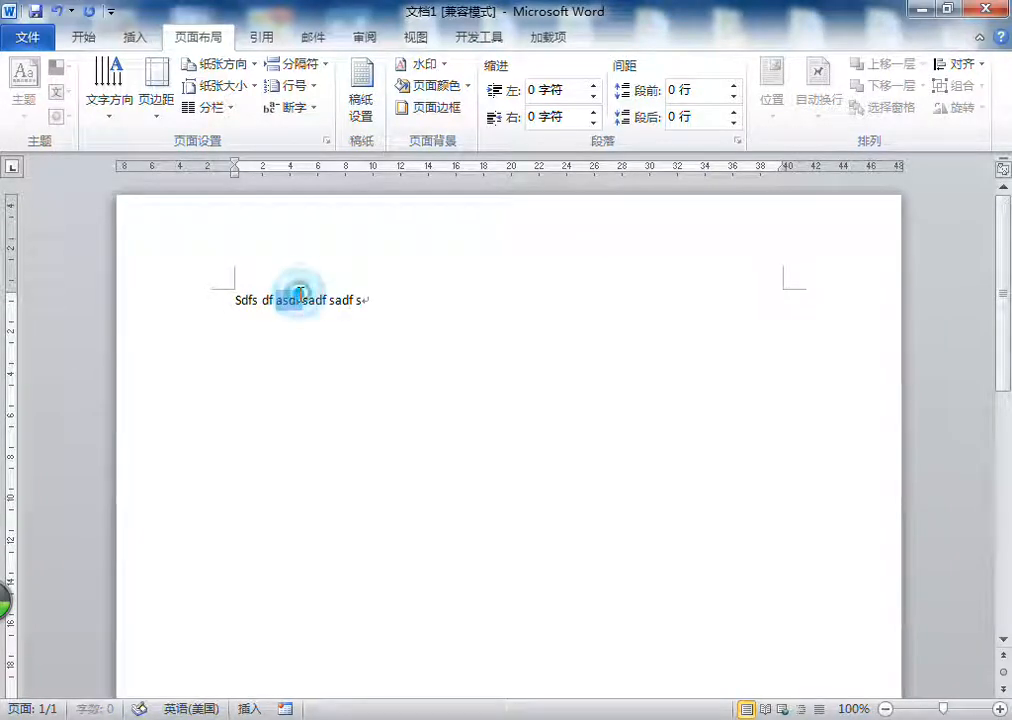
{"action": "left_click", "coordinate": [437, 316]}
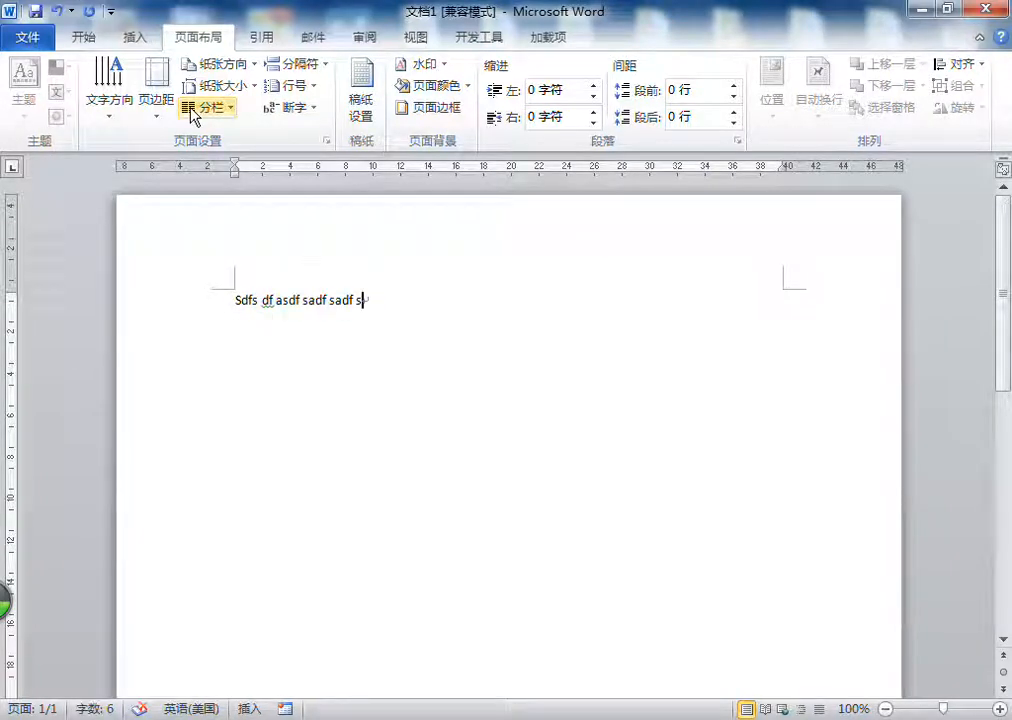
Step: Apply the 标题 1 (Heading 1) style to the sample line
{"action": "left_click", "coordinate": [84, 38]}
{"action": "left_click", "coordinate": [806, 112]}
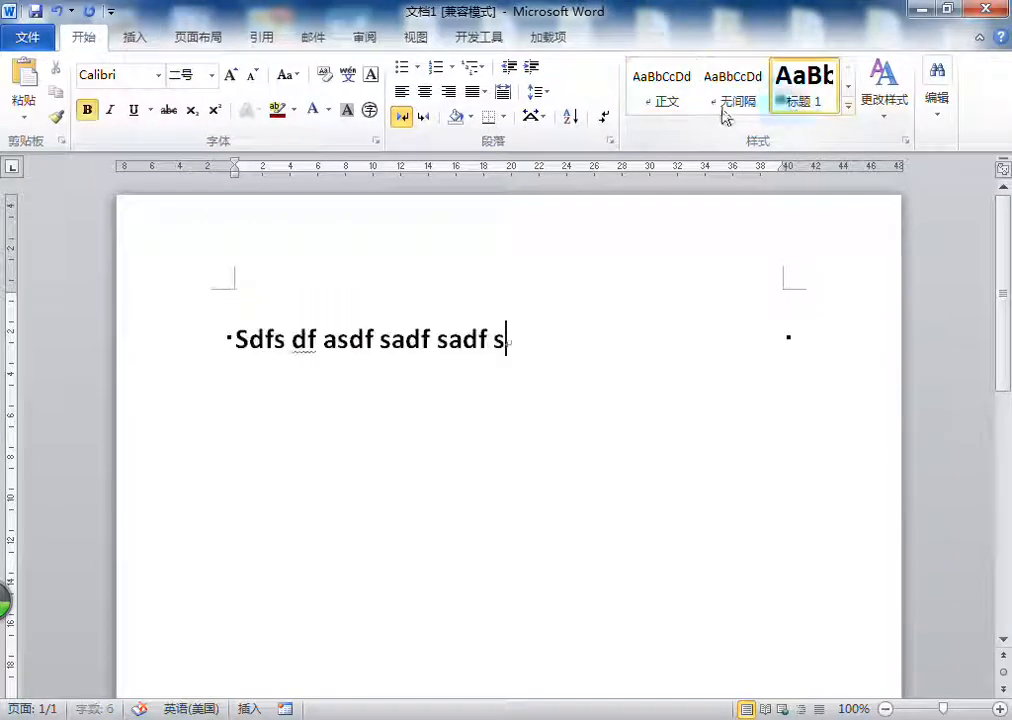
{"action": "left_click", "coordinate": [200, 38]}
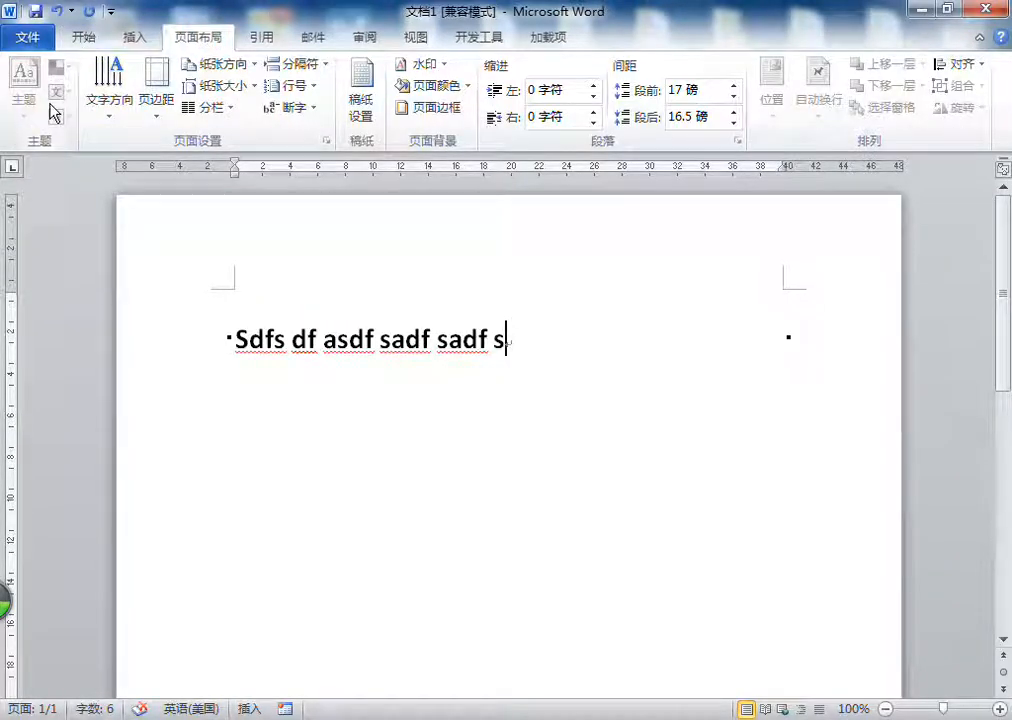
Step: Try the 不明显参考 style at the cursor, and apply the 明显强调 style to the whole sample line
{"action": "left_click", "coordinate": [84, 37]}
{"action": "left_click", "coordinate": [849, 108]}
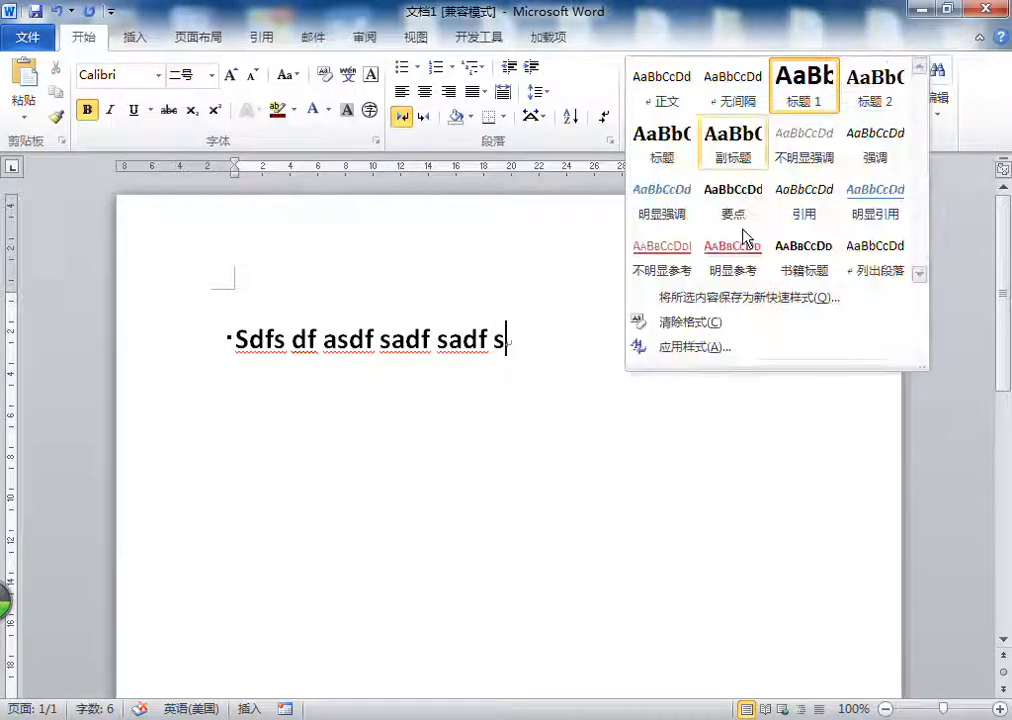
{"action": "left_click", "coordinate": [656, 250]}
{"action": "triple_click", "coordinate": [350, 335]}
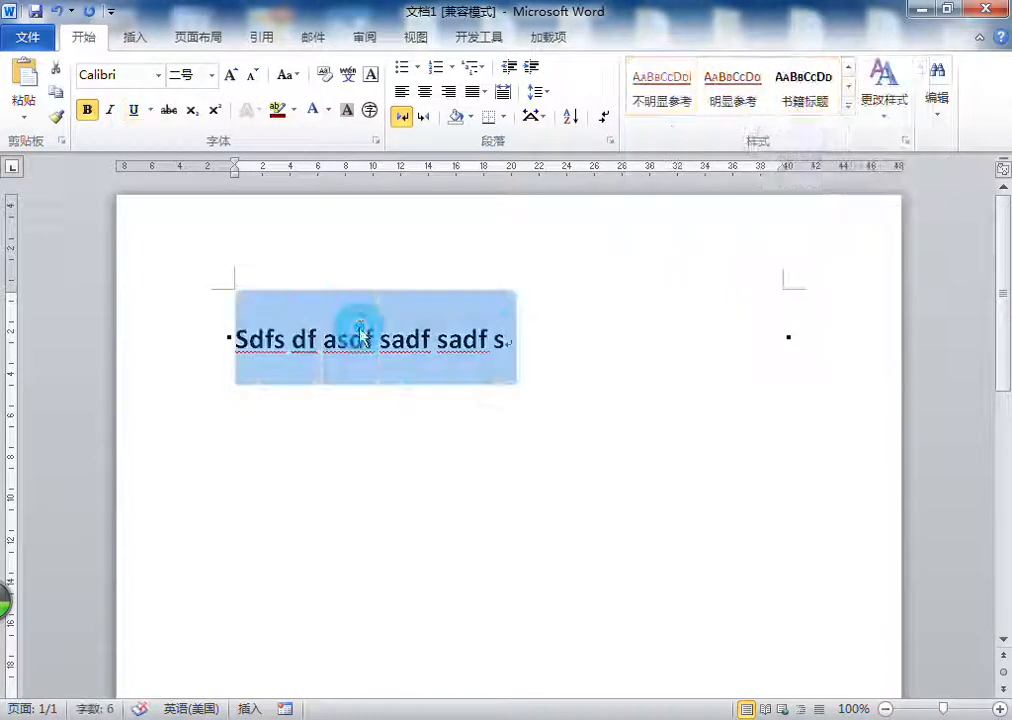
{"action": "left_click", "coordinate": [849, 108]}
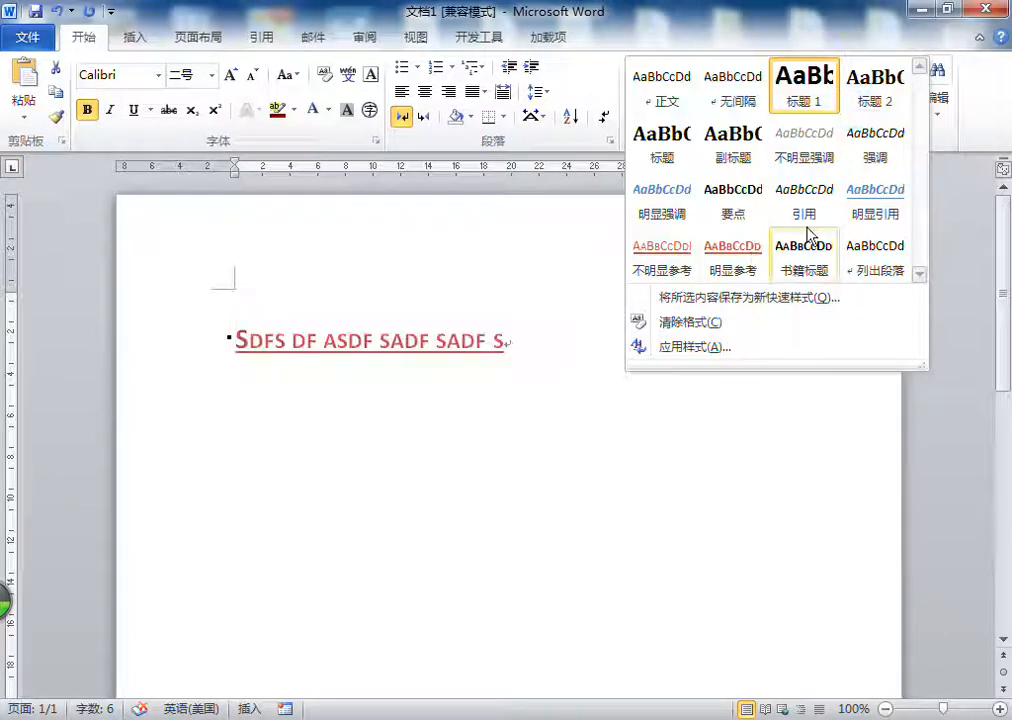
{"action": "left_click", "coordinate": [639, 195]}
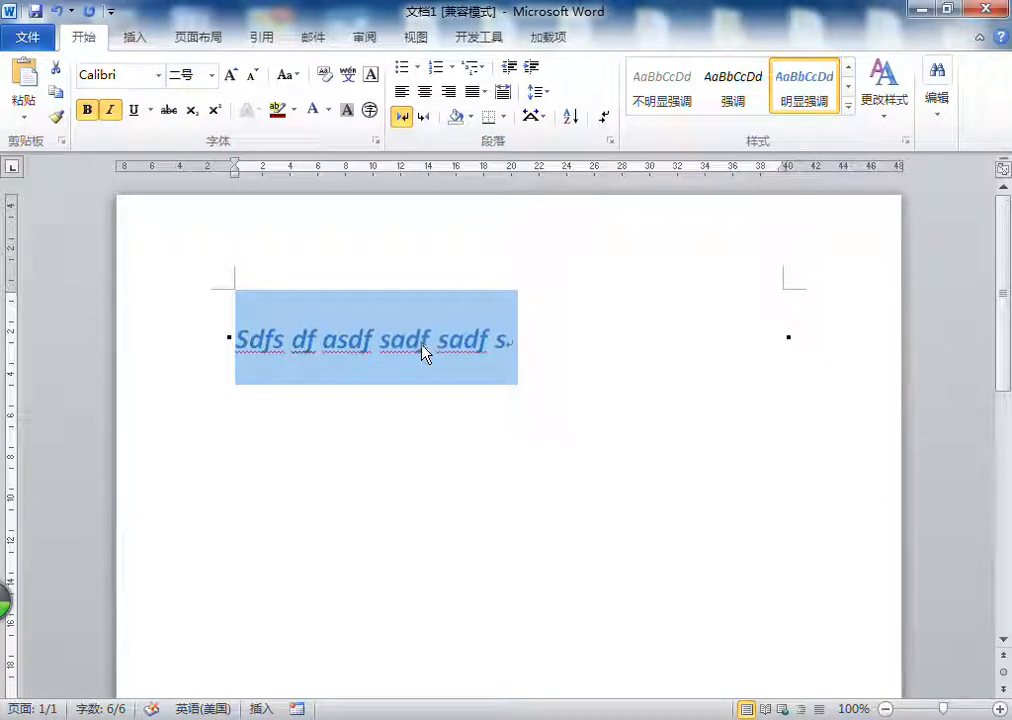
Step: Apply the 正文 (Normal) style to the selected sample line
{"action": "left_click", "coordinate": [850, 109]}
{"action": "left_click", "coordinate": [671, 80]}
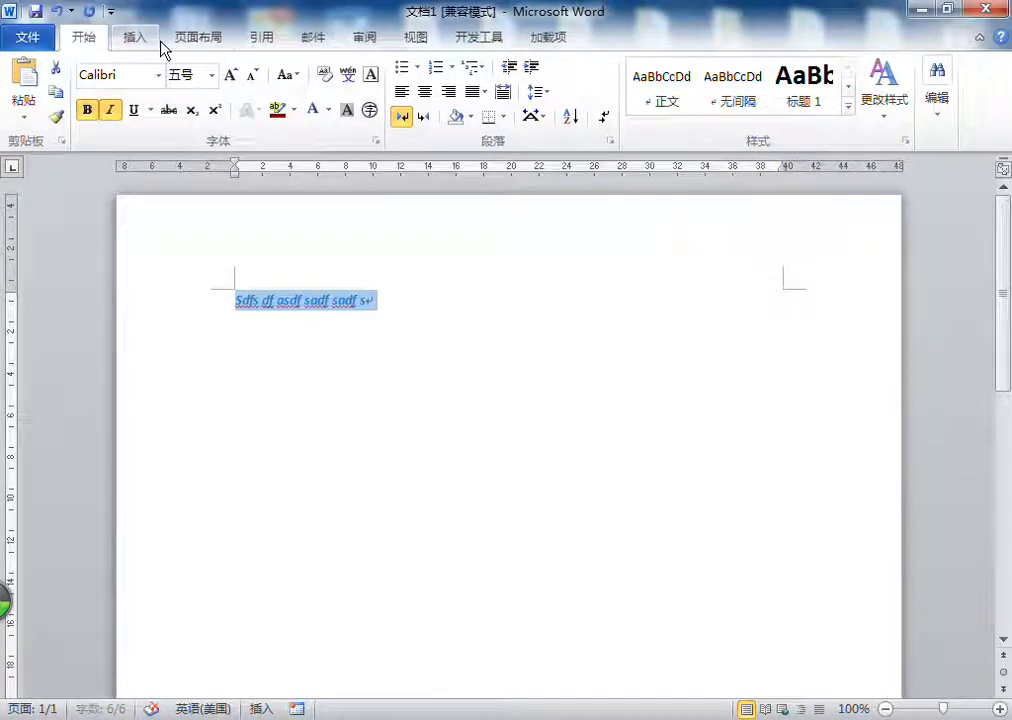
{"action": "left_click", "coordinate": [190, 41]}
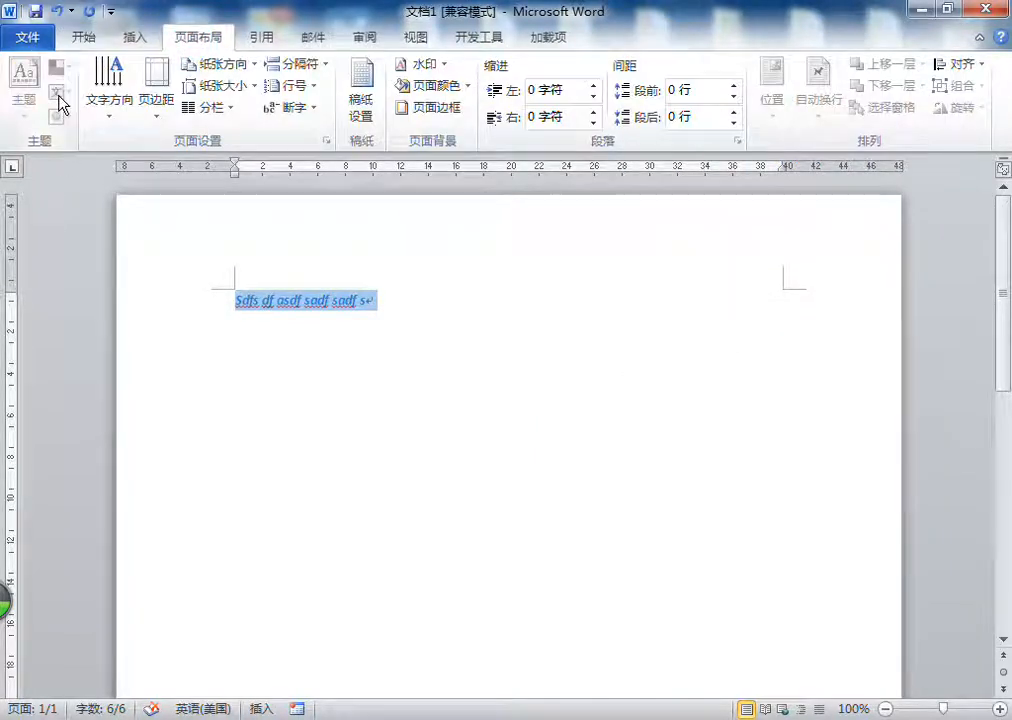
Step: Delete the selected sample line from the page
{"action": "key", "text": "Delete"}
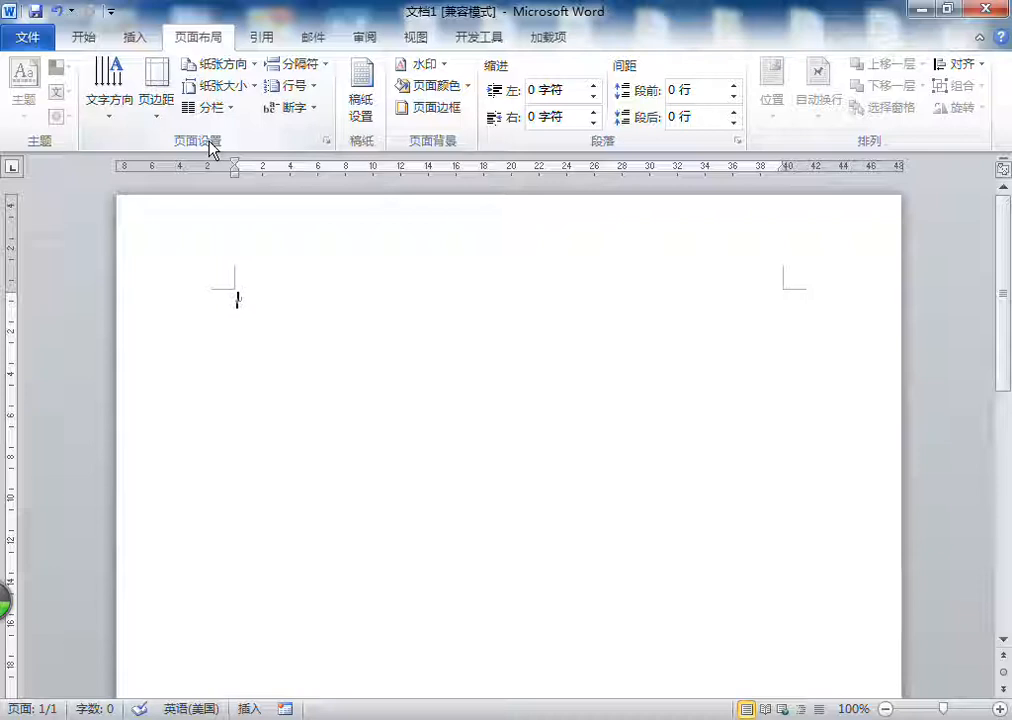
{"action": "scroll", "coordinate": [520, 350], "scroll_direction": "down", "scroll_amount": 5}
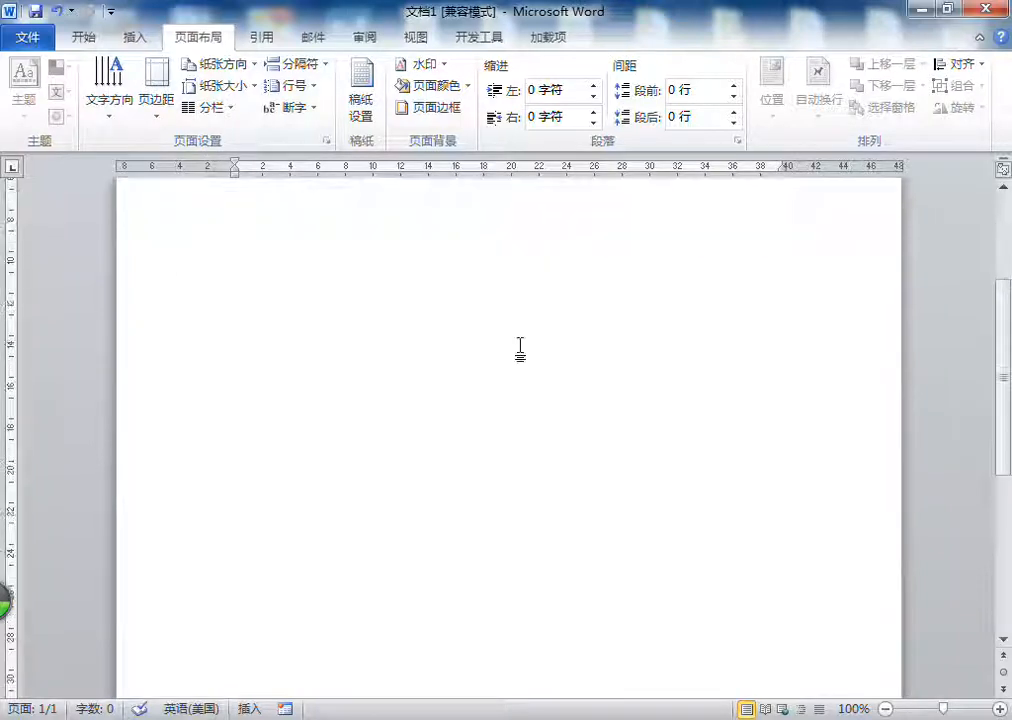
{"action": "scroll", "coordinate": [520, 350], "scroll_direction": "up", "scroll_amount": 3}
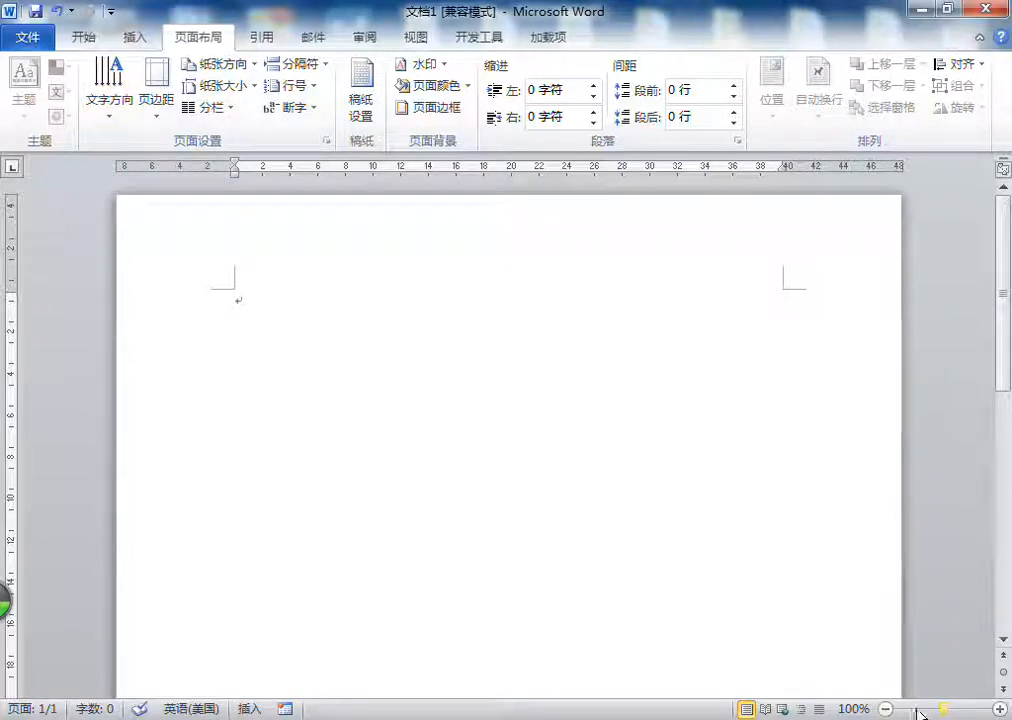
Step: Set the document's text direction to vertical and enter the sample text "sdgdsfdsfdsfsdfsdf"
{"action": "left_click", "coordinate": [886, 709]}
{"action": "left_click", "coordinate": [886, 709]}
{"action": "left_click", "coordinate": [886, 709]}
{"action": "left_click", "coordinate": [886, 709]}
{"action": "left_click", "coordinate": [886, 709]}
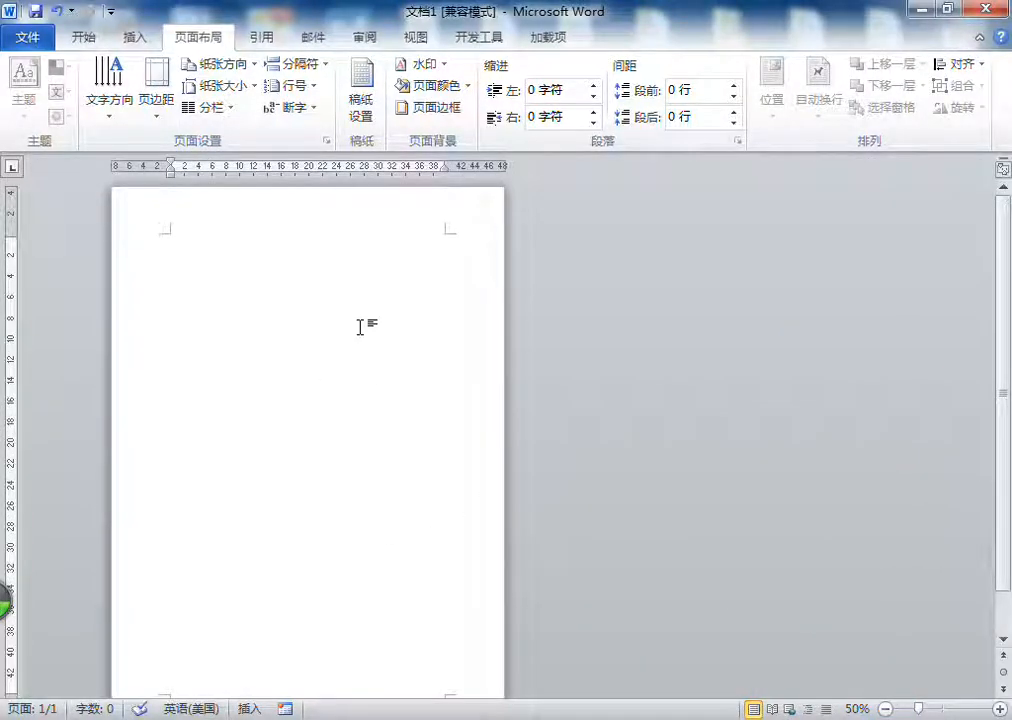
{"action": "left_click", "coordinate": [112, 100]}
{"action": "left_click", "coordinate": [156, 236]}
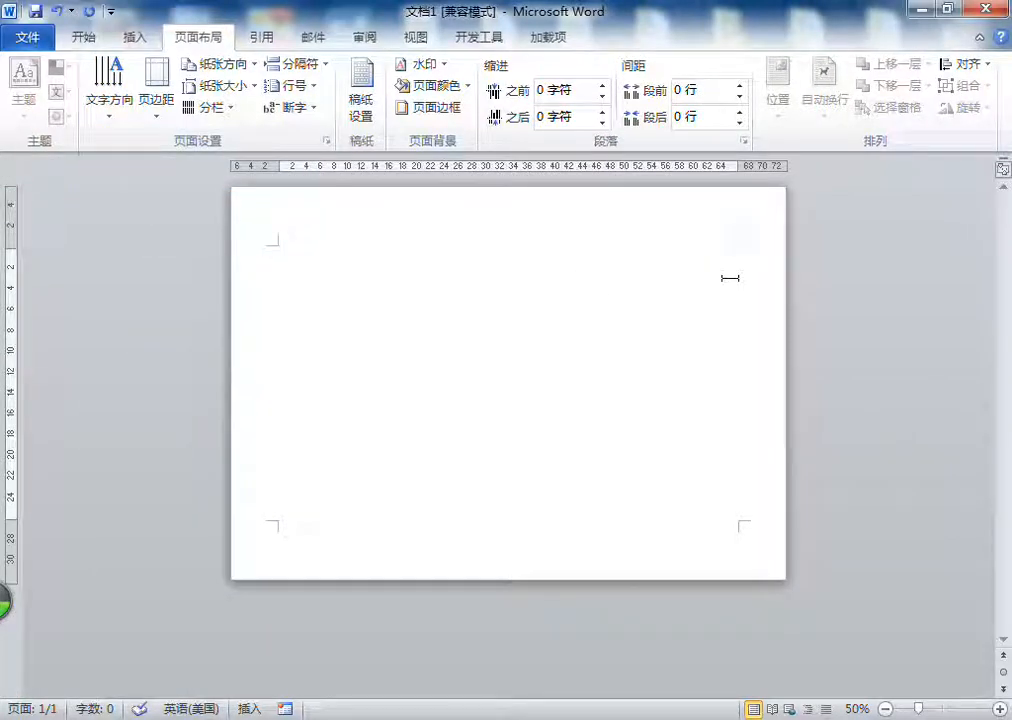
{"action": "key", "text": "ctrl+v"}
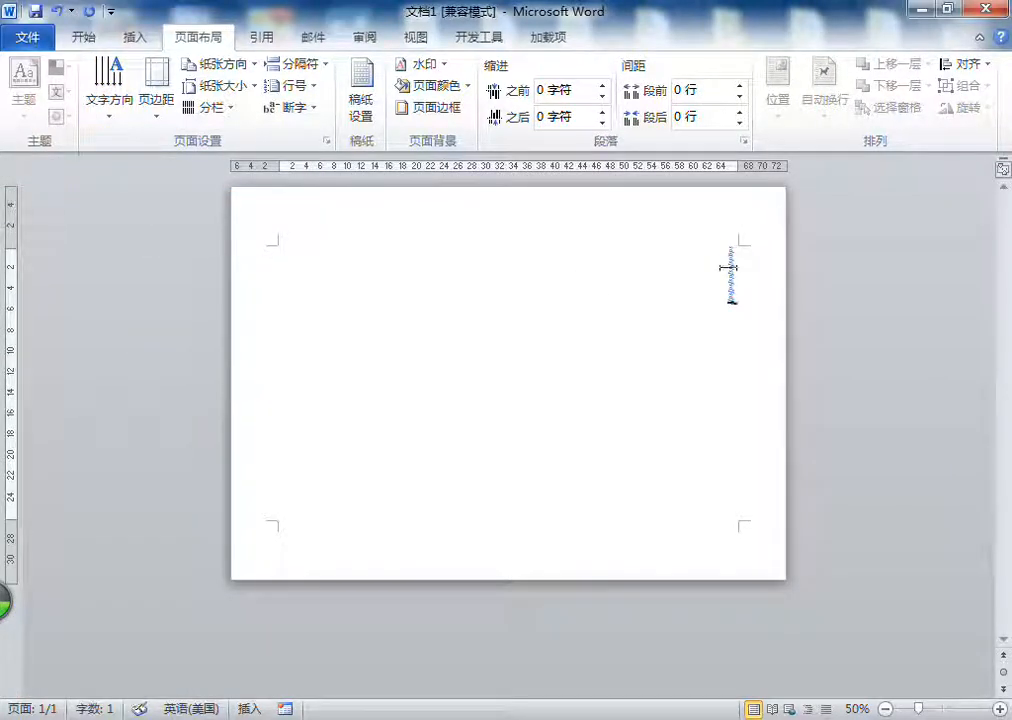
Step: Set the document's text direction back to horizontal and delete the sample text
{"action": "left_click", "coordinate": [108, 105]}
{"action": "left_click", "coordinate": [153, 177]}
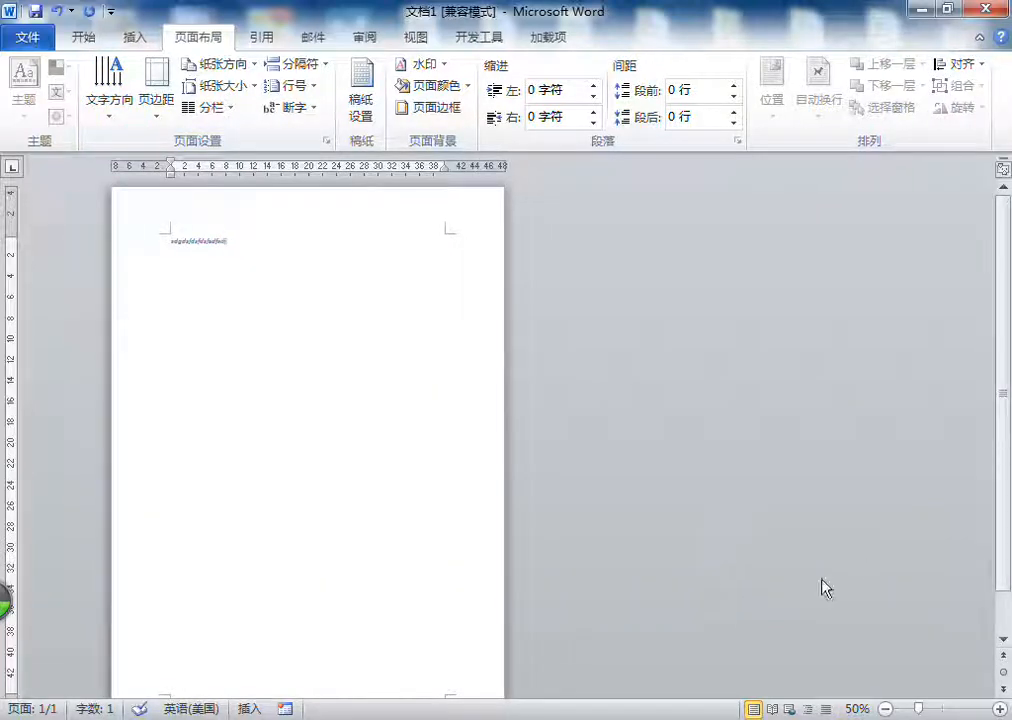
{"action": "left_click", "coordinate": [999, 708]}
{"action": "left_click", "coordinate": [999, 708]}
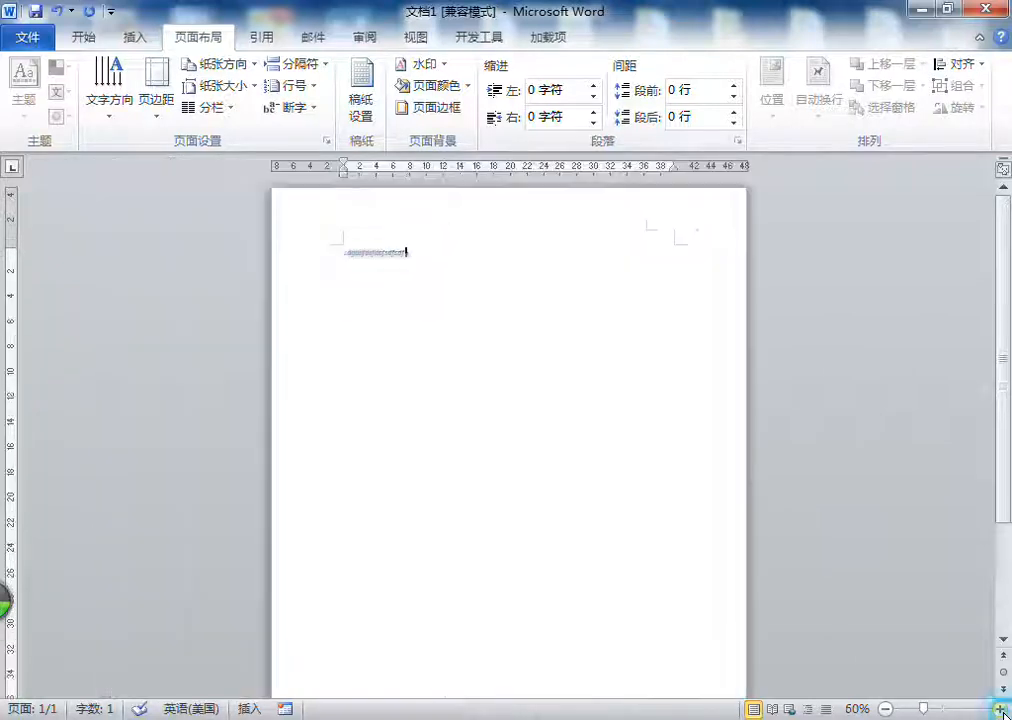
{"action": "left_click", "coordinate": [999, 708]}
{"action": "left_click", "coordinate": [999, 708]}
{"action": "left_click", "coordinate": [999, 708]}
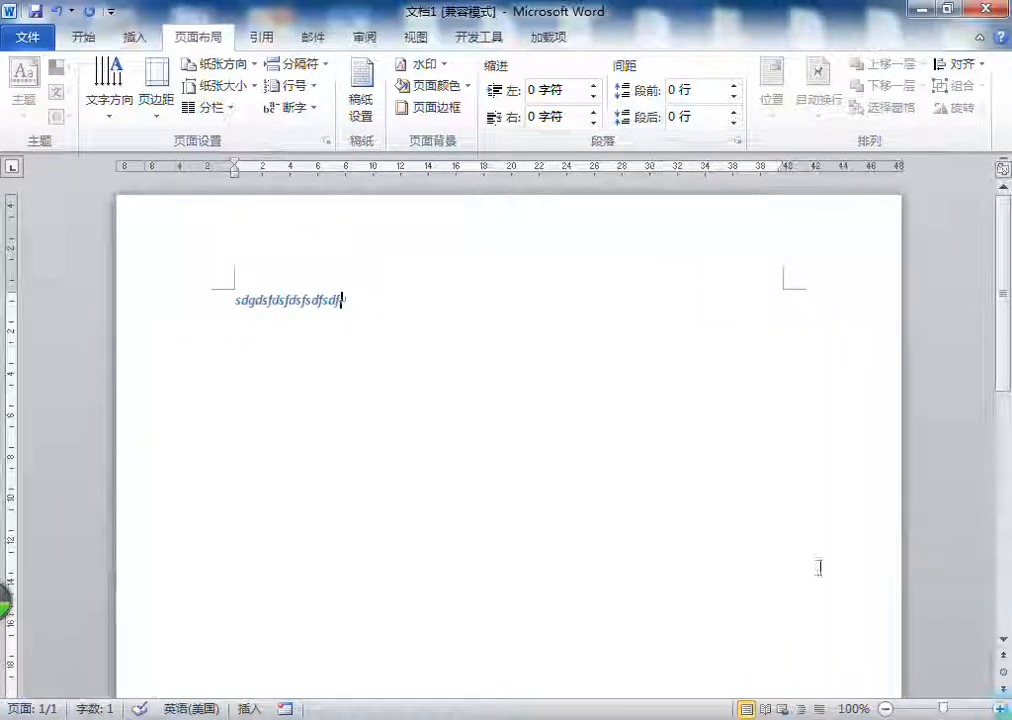
{"action": "double_click", "coordinate": [280, 307]}
{"action": "key", "text": "BackSpace"}
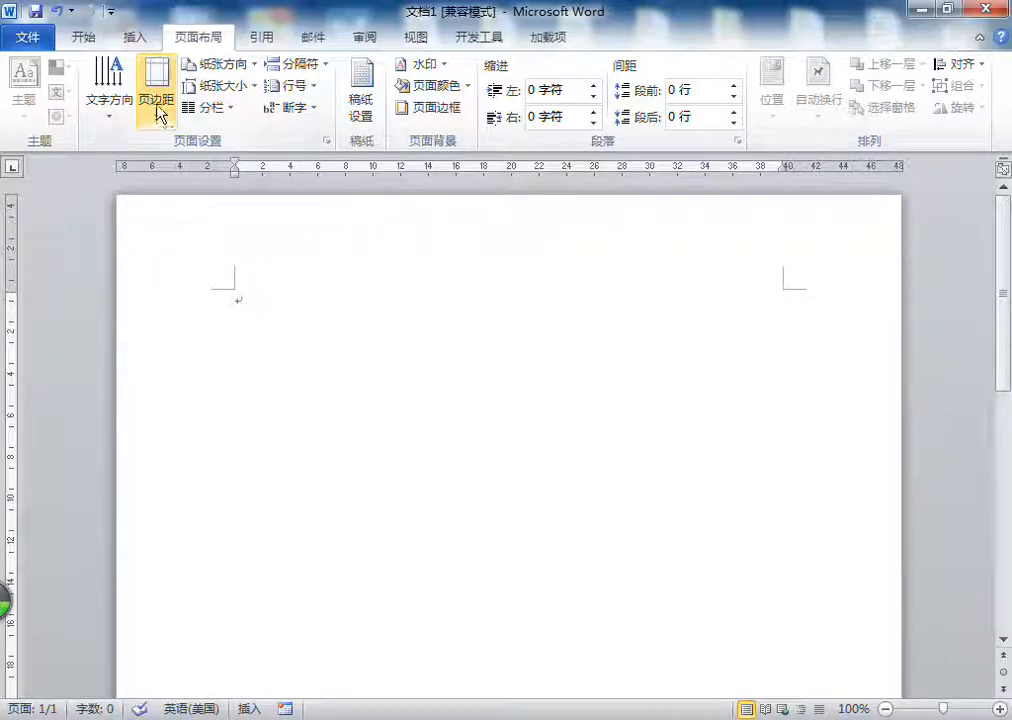
Step: Apply the 普通 margin preset with 2.54 cm top and bottom and 3.18 cm left and right
{"action": "left_click", "coordinate": [157, 112]}
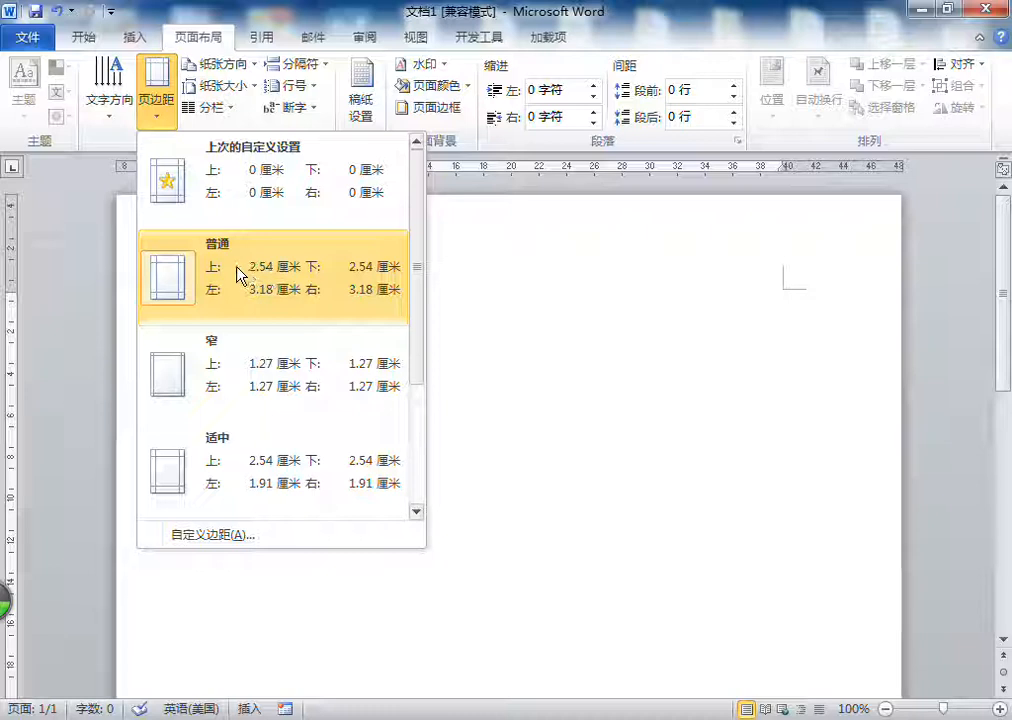
{"action": "left_click", "coordinate": [262, 267]}
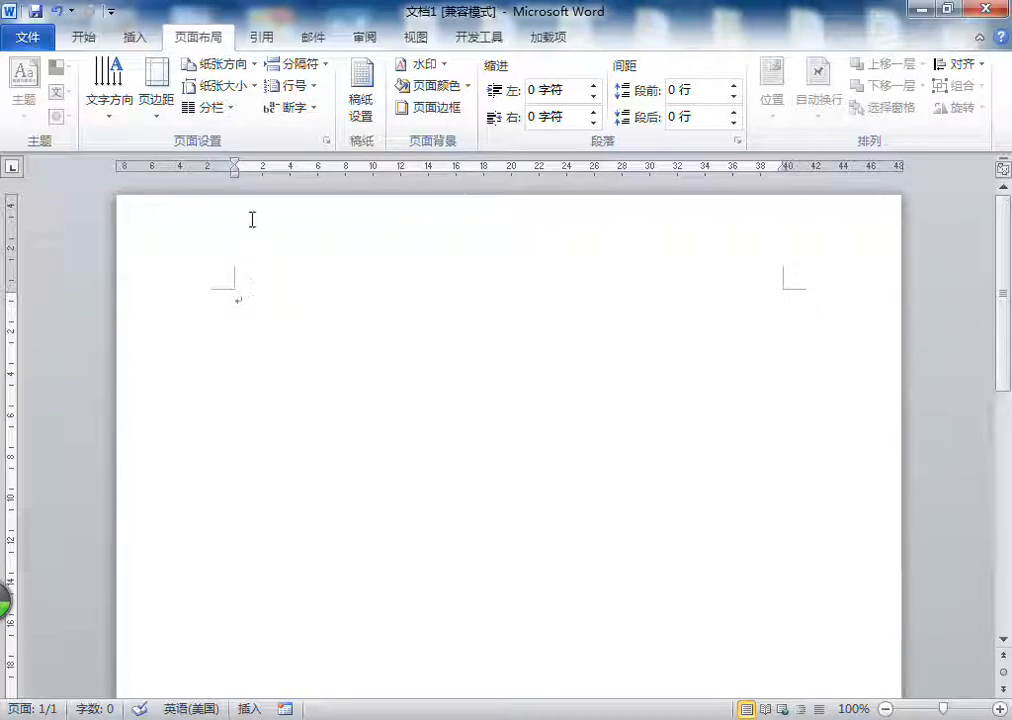
{"action": "left_click", "coordinate": [155, 118]}
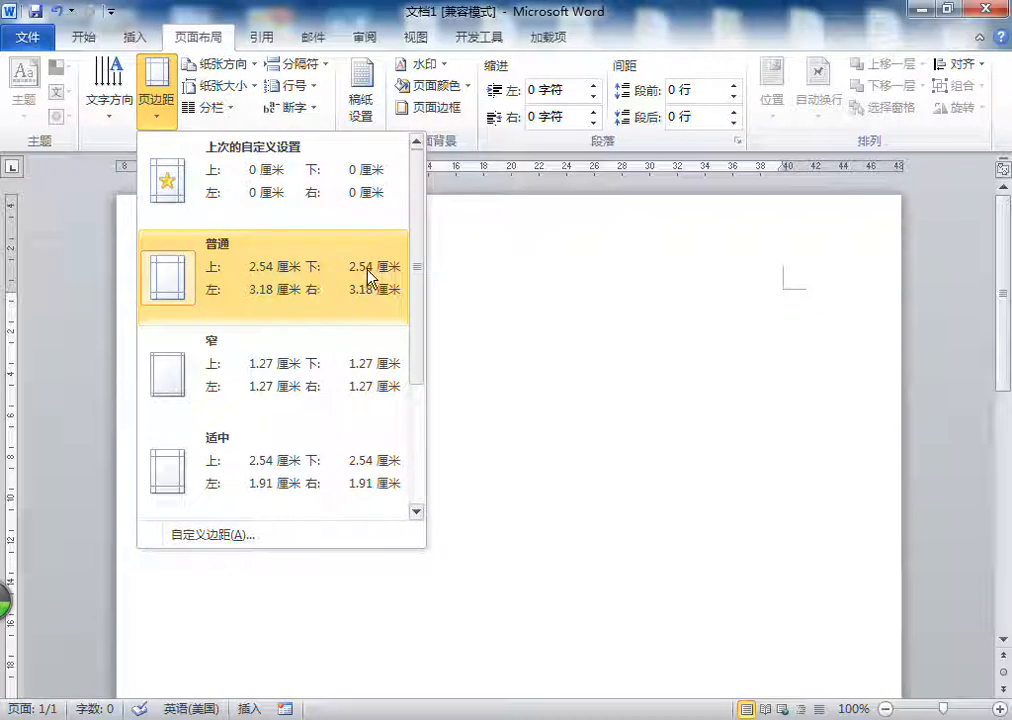
{"action": "left_click", "coordinate": [174, 310]}
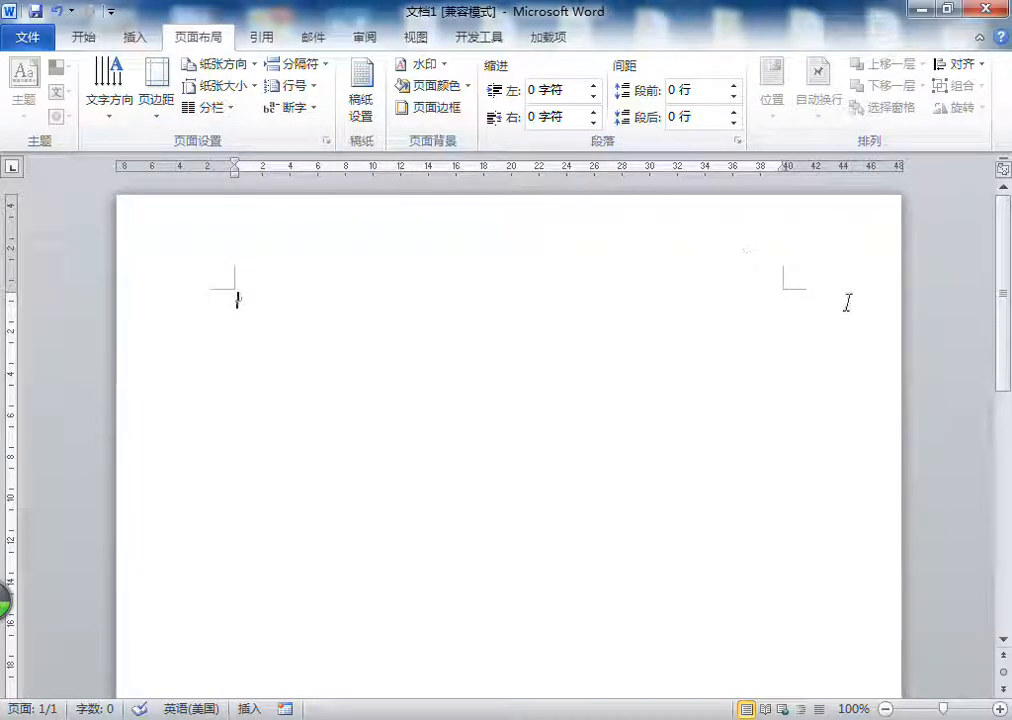
{"action": "left_click", "coordinate": [169, 120]}
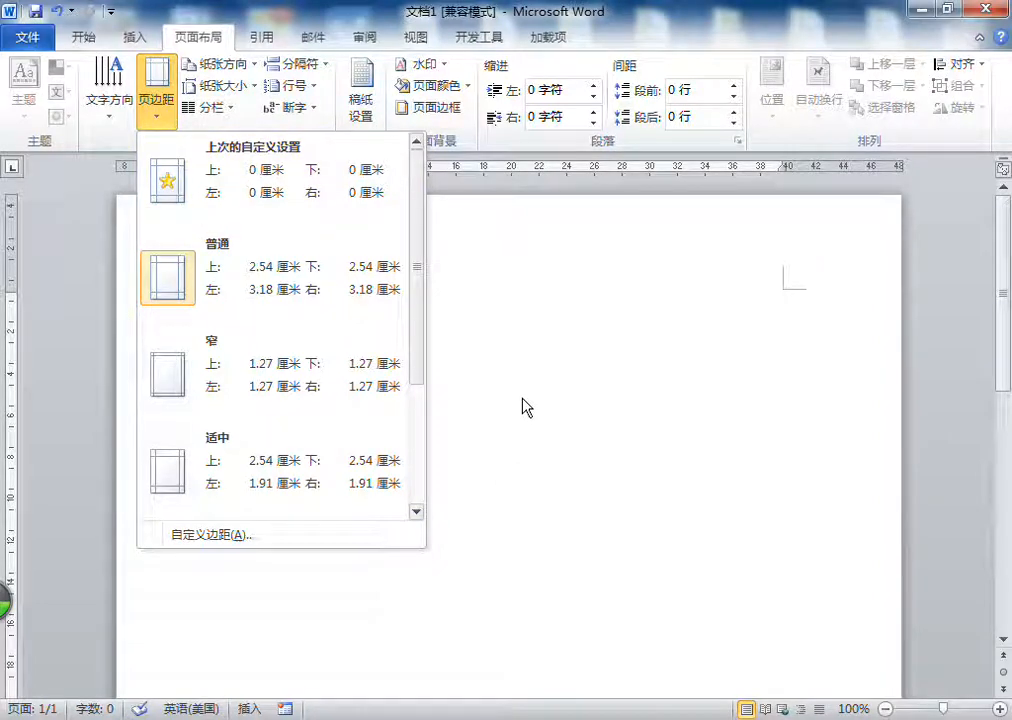
{"action": "left_click", "coordinate": [522, 401]}
Step: Switch the page margins between the 窄 and 普通 presets, finishing with 窄 at 1.27 cm on every side
{"action": "left_click", "coordinate": [158, 118]}
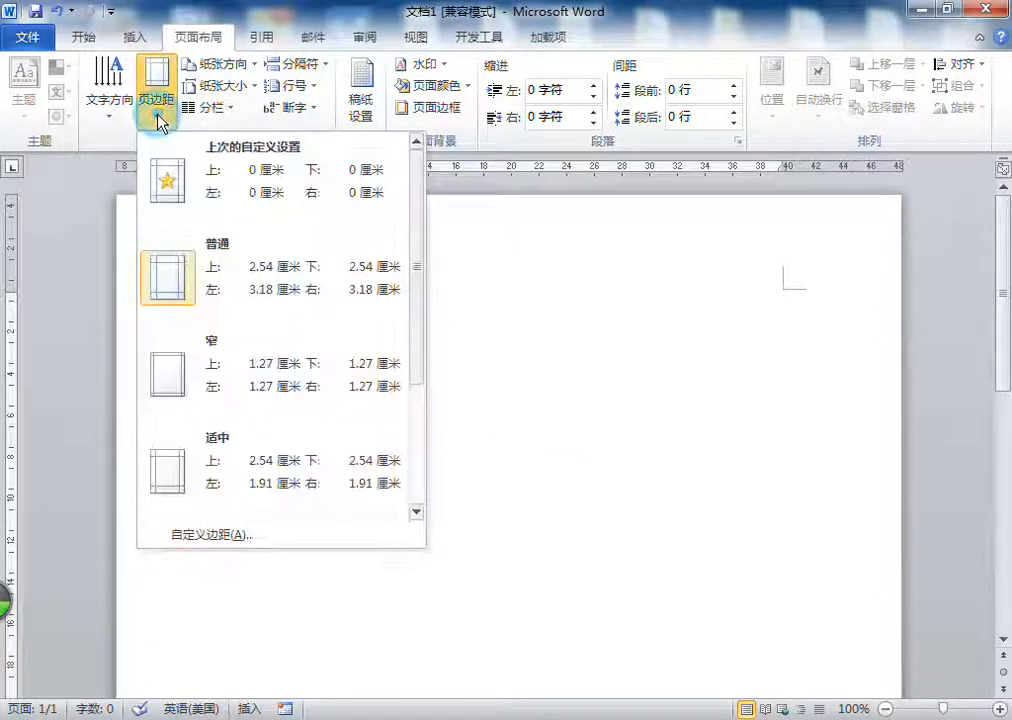
{"action": "left_click", "coordinate": [233, 383]}
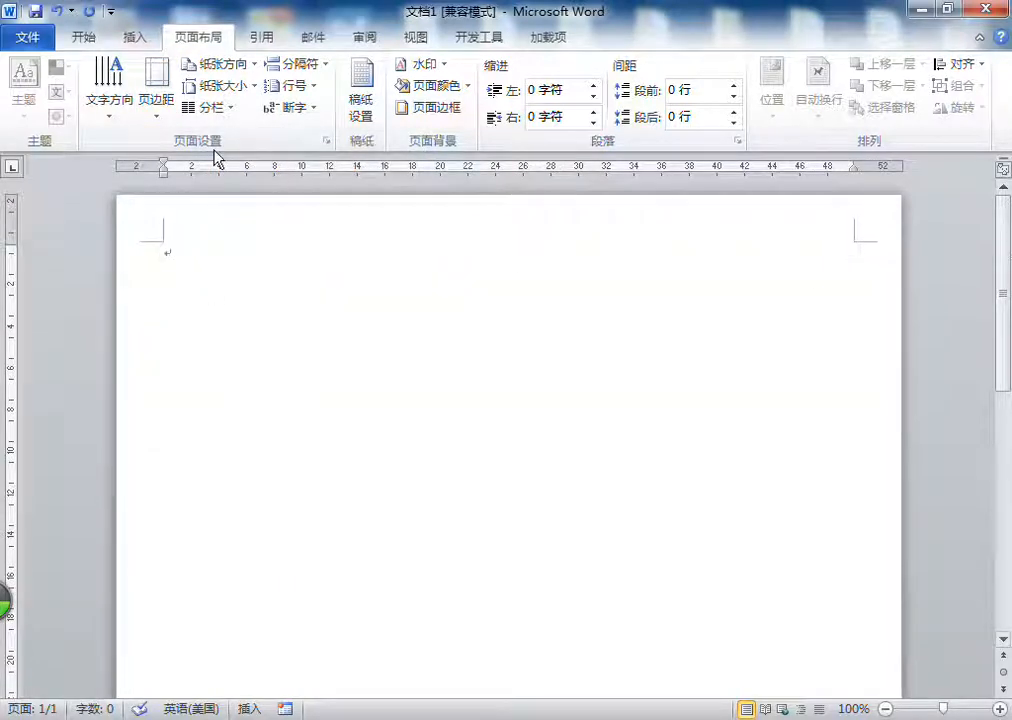
{"action": "left_click", "coordinate": [156, 85]}
{"action": "left_click", "coordinate": [154, 210]}
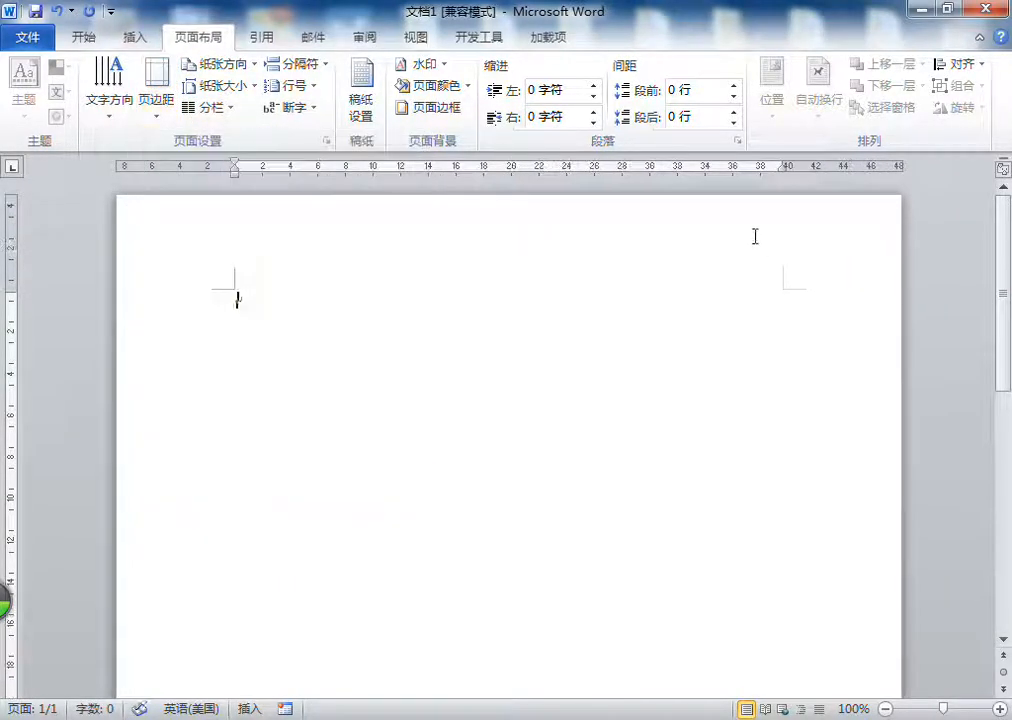
{"action": "left_click", "coordinate": [150, 95]}
{"action": "left_click", "coordinate": [203, 377]}
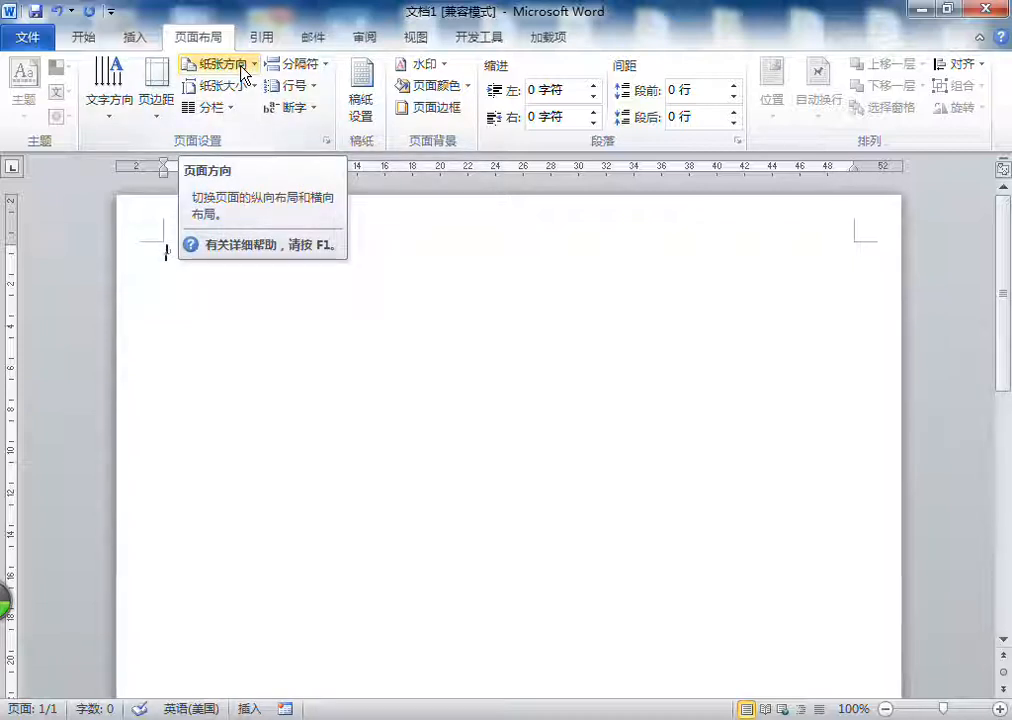
Step: Change the paper orientation to 横向 (landscape)
{"action": "left_click", "coordinate": [885, 708]}
{"action": "left_click", "coordinate": [885, 708]}
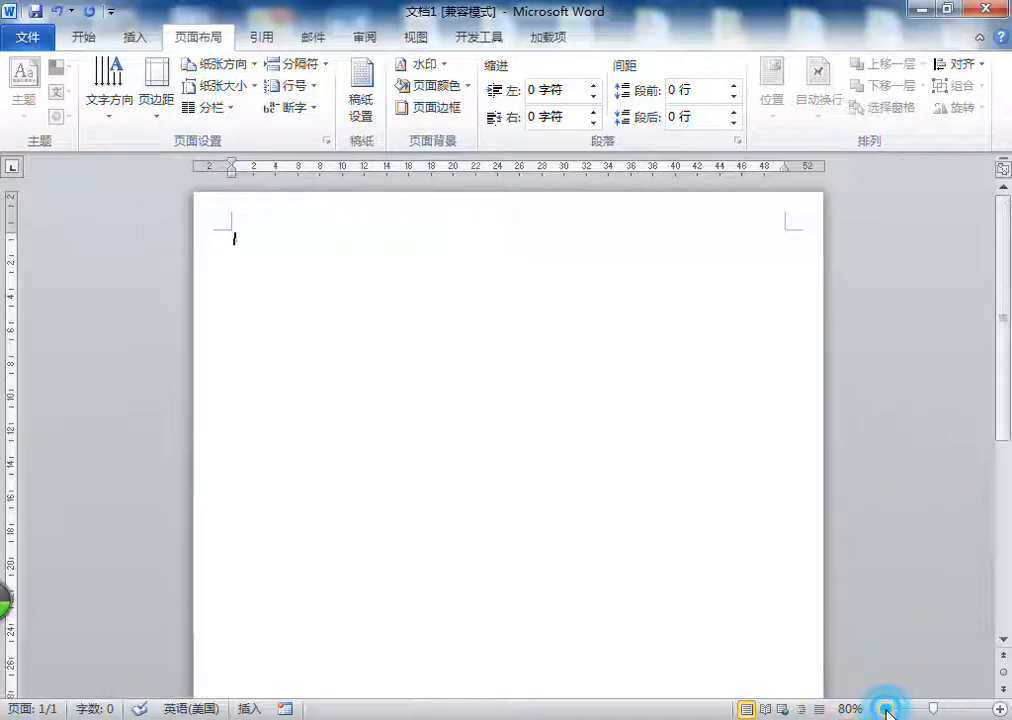
{"action": "left_click", "coordinate": [885, 708]}
{"action": "left_click", "coordinate": [885, 708]}
{"action": "left_click", "coordinate": [885, 708]}
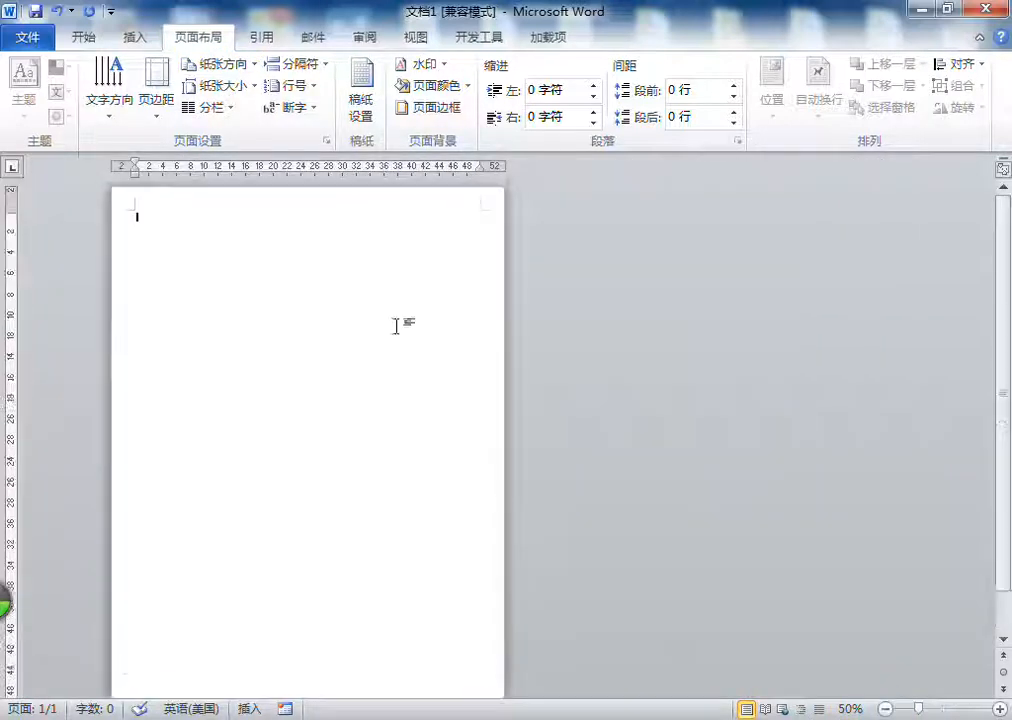
{"action": "left_click", "coordinate": [242, 66]}
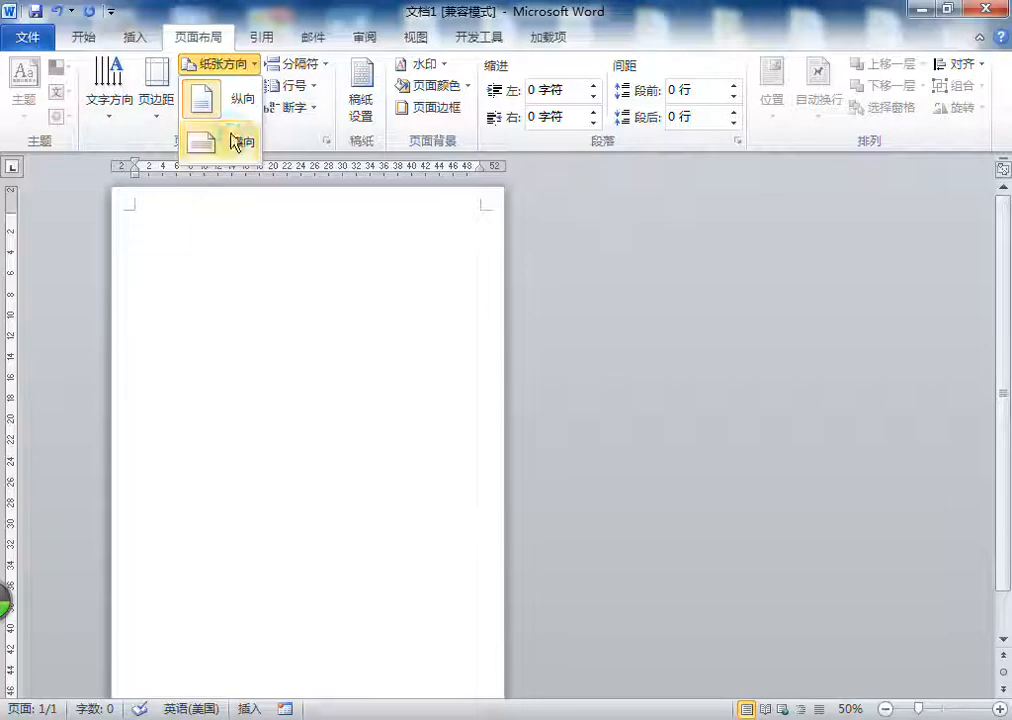
{"action": "left_click", "coordinate": [233, 143]}
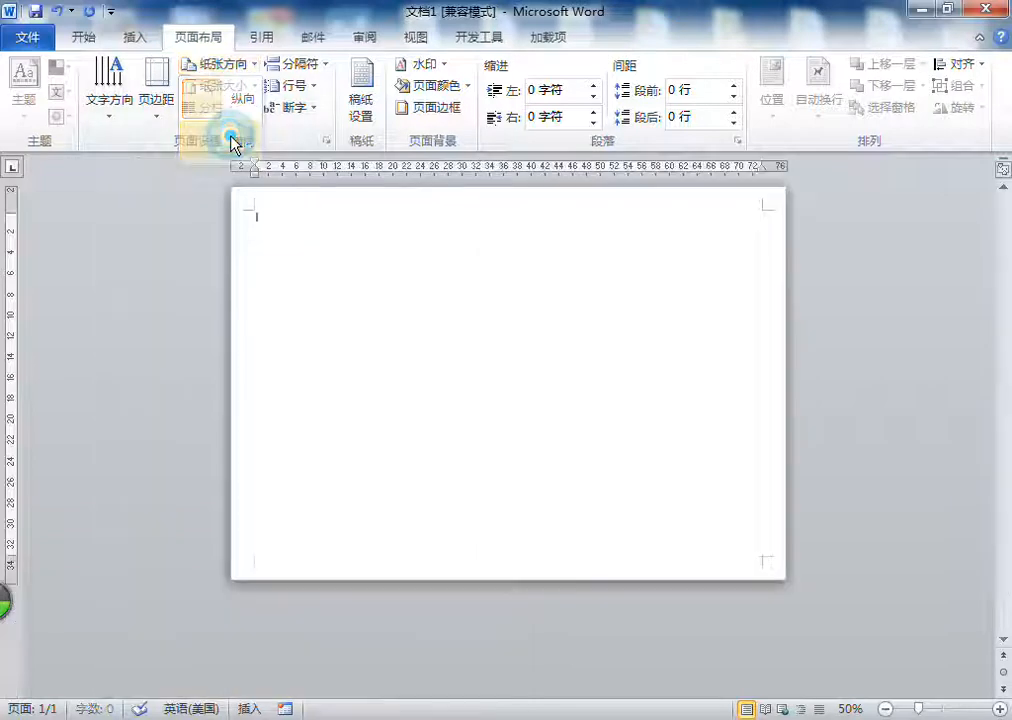
Step: Switch the paper orientation between 纵向 and 横向, finishing with 纵向 (portrait)
{"action": "left_click", "coordinate": [222, 64]}
{"action": "left_click", "coordinate": [430, 355]}
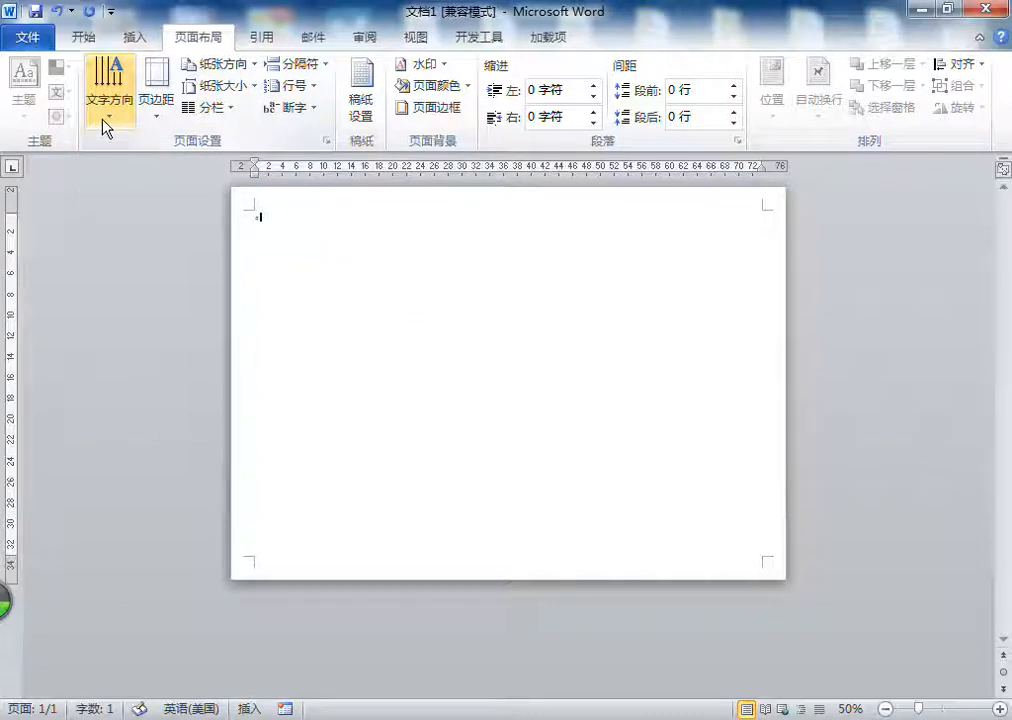
{"action": "left_click", "coordinate": [231, 66]}
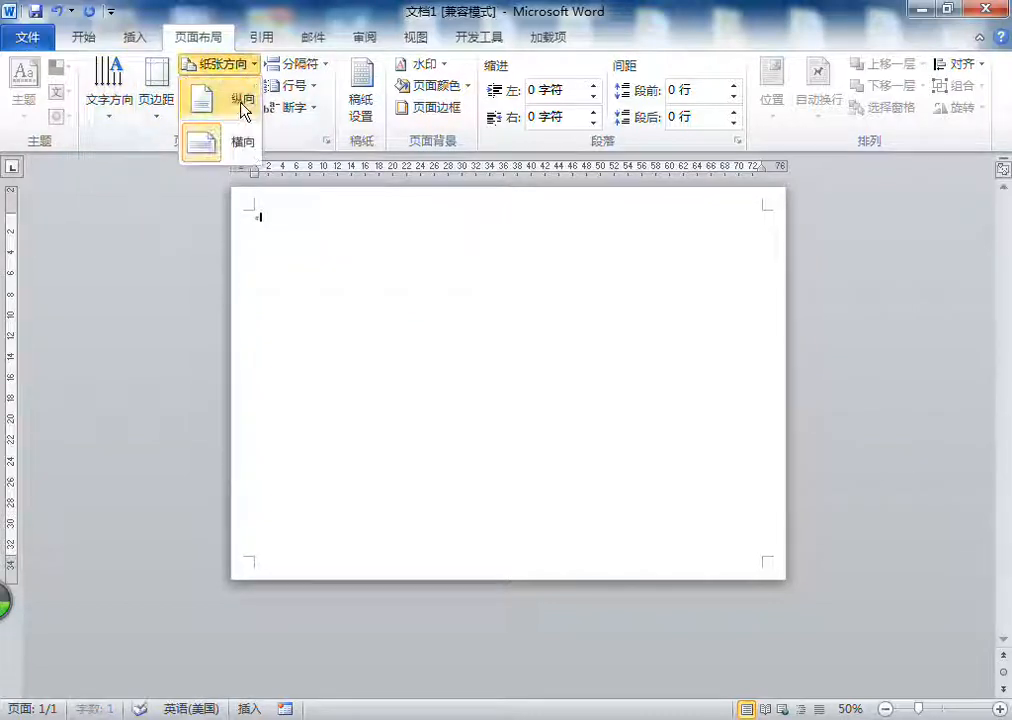
{"action": "left_click", "coordinate": [242, 104]}
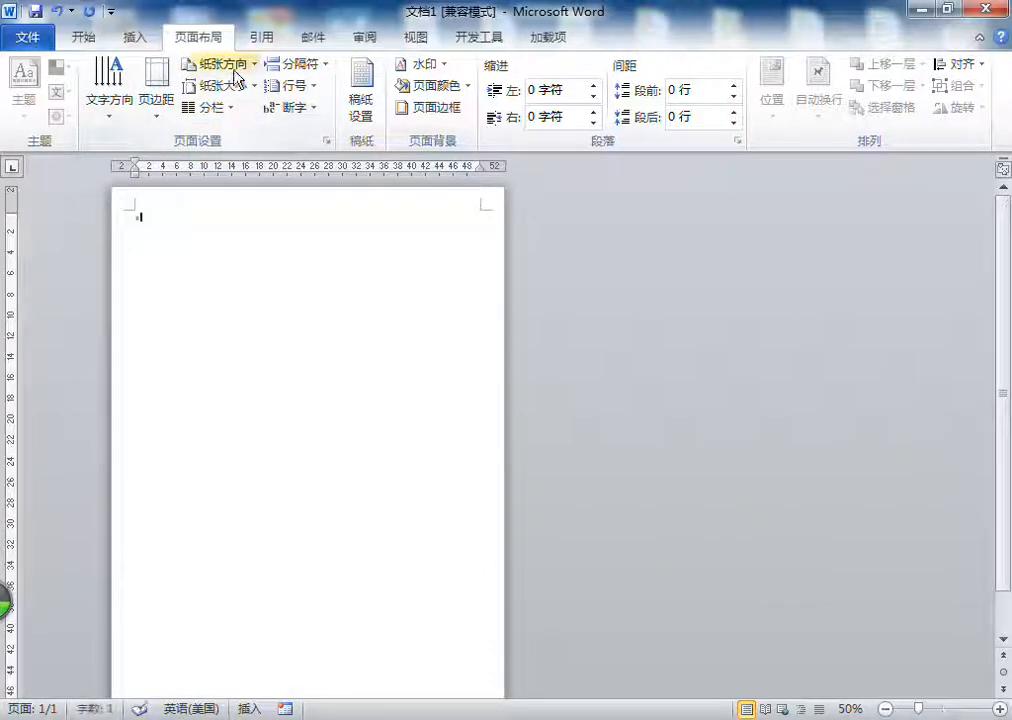
{"action": "left_click", "coordinate": [232, 64]}
{"action": "left_click", "coordinate": [228, 140]}
{"action": "left_click", "coordinate": [215, 63]}
{"action": "left_click", "coordinate": [233, 104]}
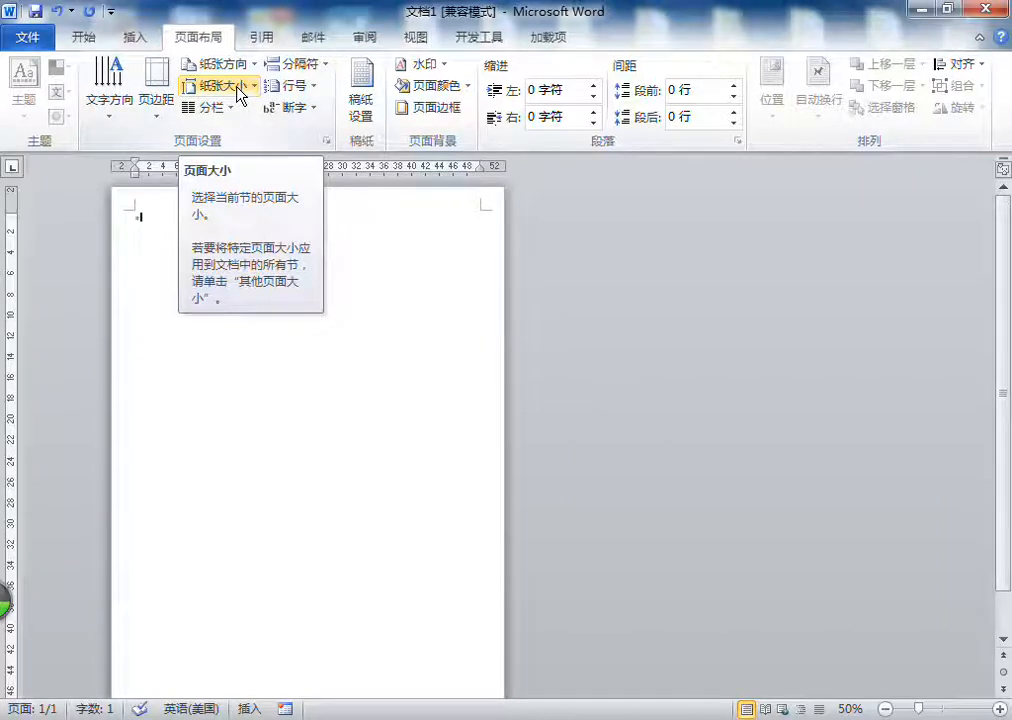
Step: Change the paper size to A3 (29.7 x 42 厘米) and return it to A4 (21 x 29.7 厘米)
{"action": "left_click", "coordinate": [239, 92]}
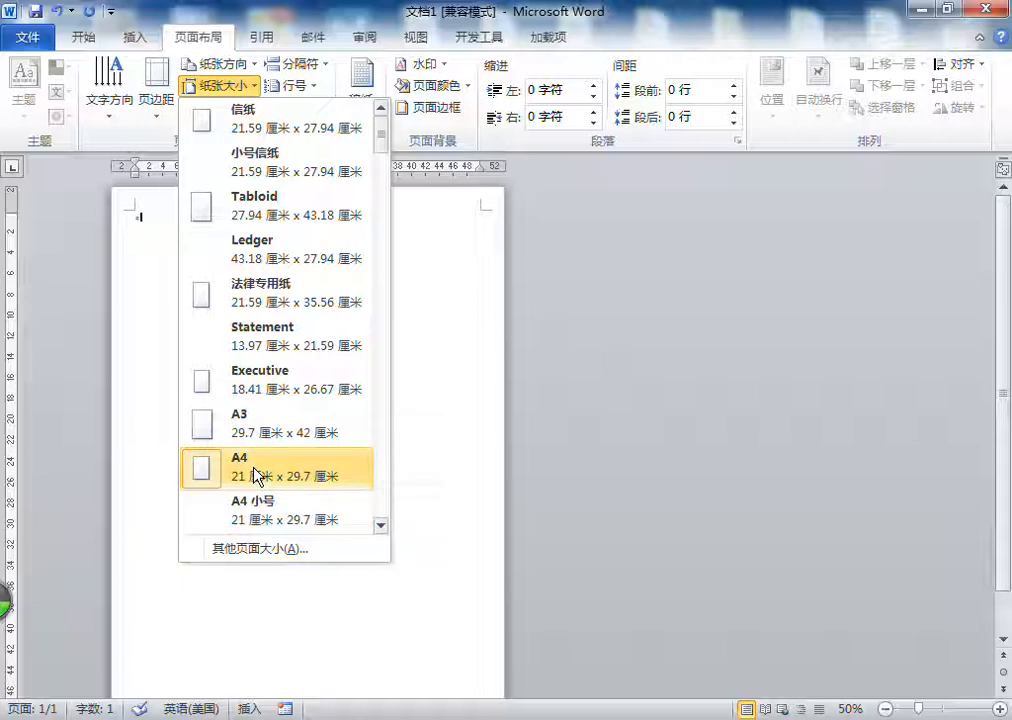
{"action": "left_click", "coordinate": [263, 438]}
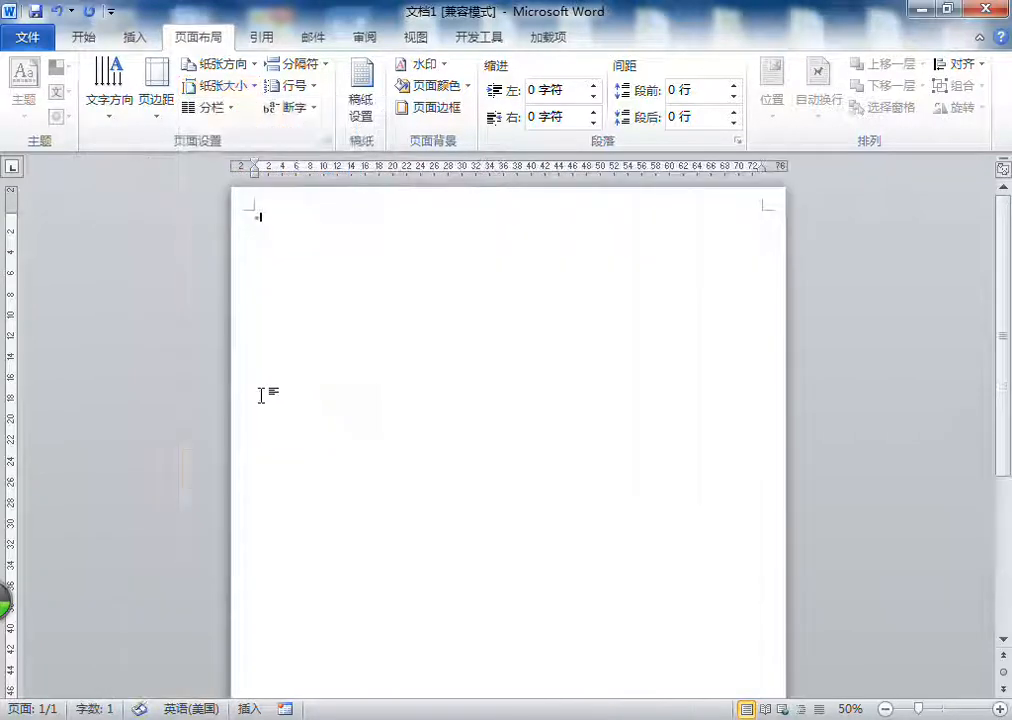
{"action": "left_click", "coordinate": [222, 87]}
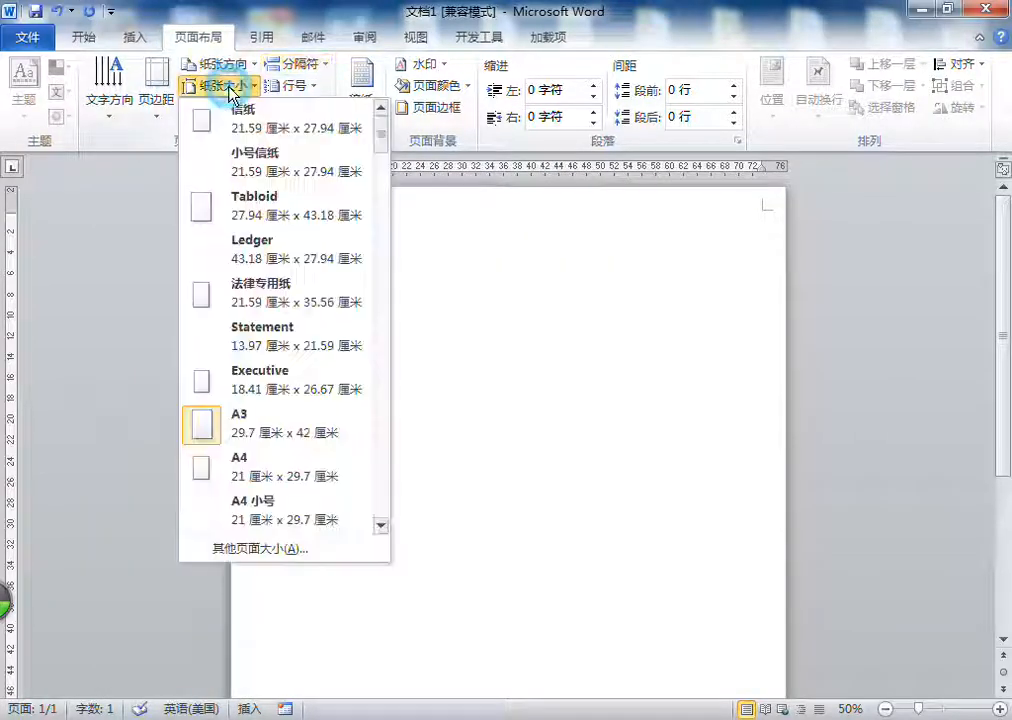
{"action": "scroll", "coordinate": [278, 409], "scroll_direction": "down", "scroll_amount": 3}
{"action": "scroll", "coordinate": [283, 372], "scroll_direction": "up", "scroll_amount": 1}
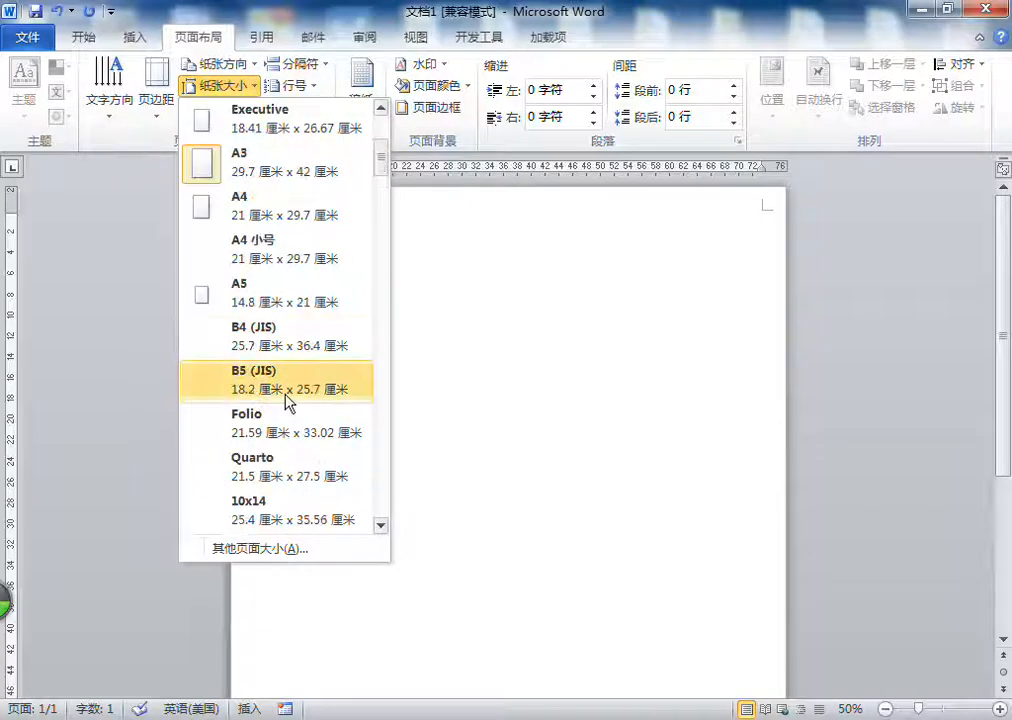
{"action": "left_click", "coordinate": [285, 214]}
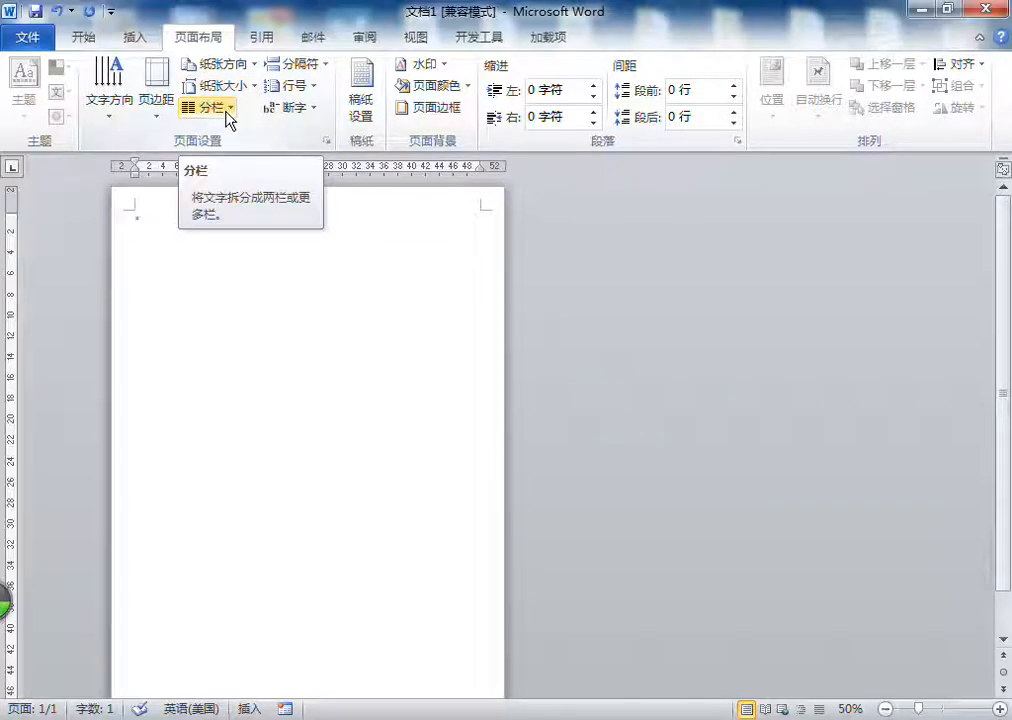
Step: Insert a page break (分页符) at the cursor and undo it
{"action": "left_click", "coordinate": [320, 68]}
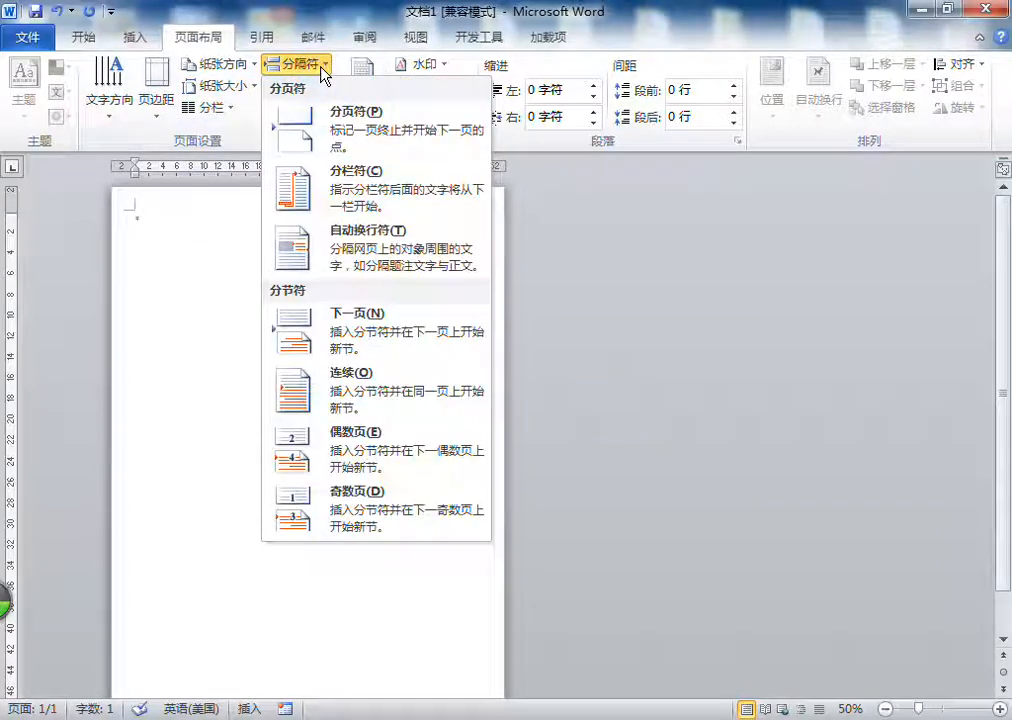
{"action": "left_click", "coordinate": [300, 118]}
{"action": "left_click", "coordinate": [616, 238]}
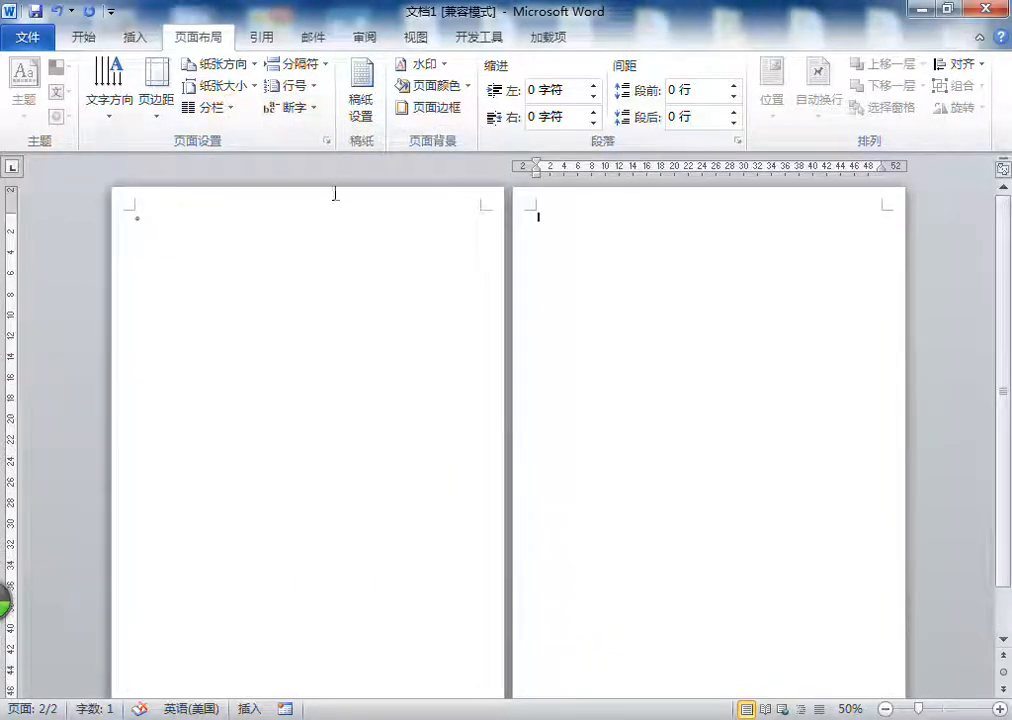
{"action": "left_click", "coordinate": [57, 12]}
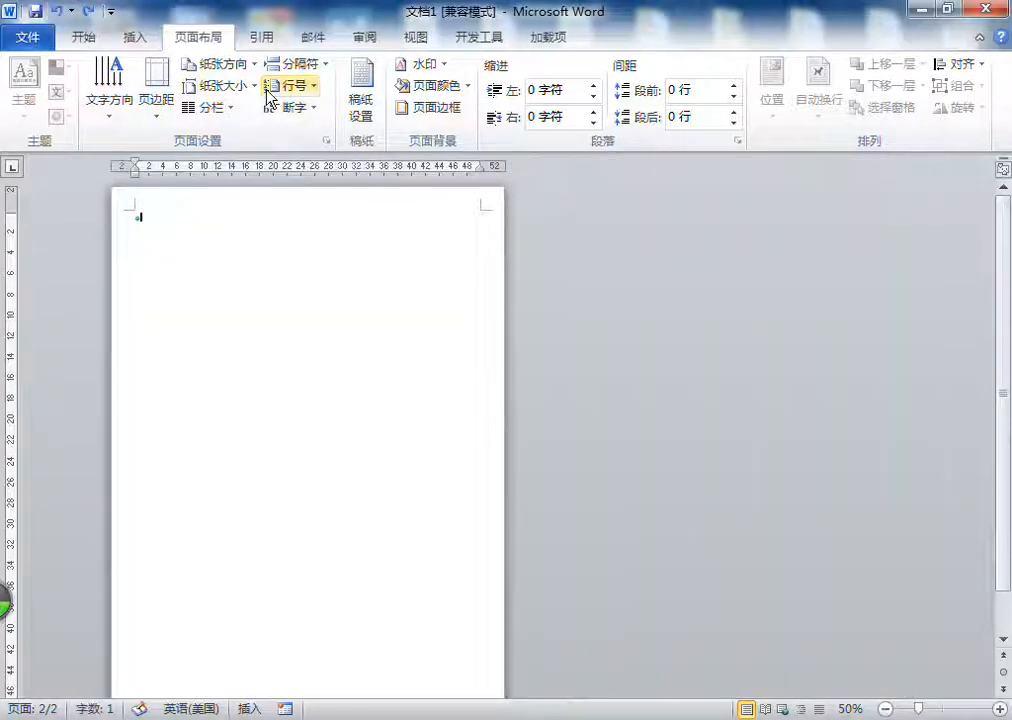
Step: Turn on continuous line numbering (连续) and add empty paragraphs until the page has 11 numbered lines
{"action": "left_click", "coordinate": [310, 86]}
{"action": "left_click", "coordinate": [333, 137]}
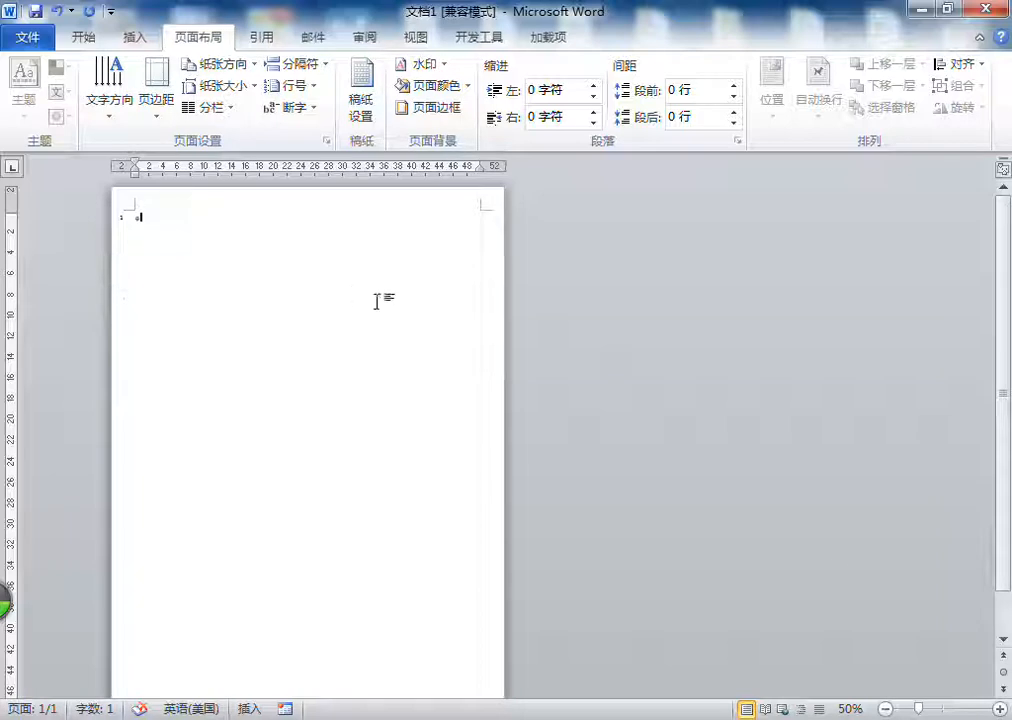
{"action": "left_click", "coordinate": [1001, 709]}
{"action": "left_click", "coordinate": [1001, 709]}
{"action": "left_click", "coordinate": [1001, 709]}
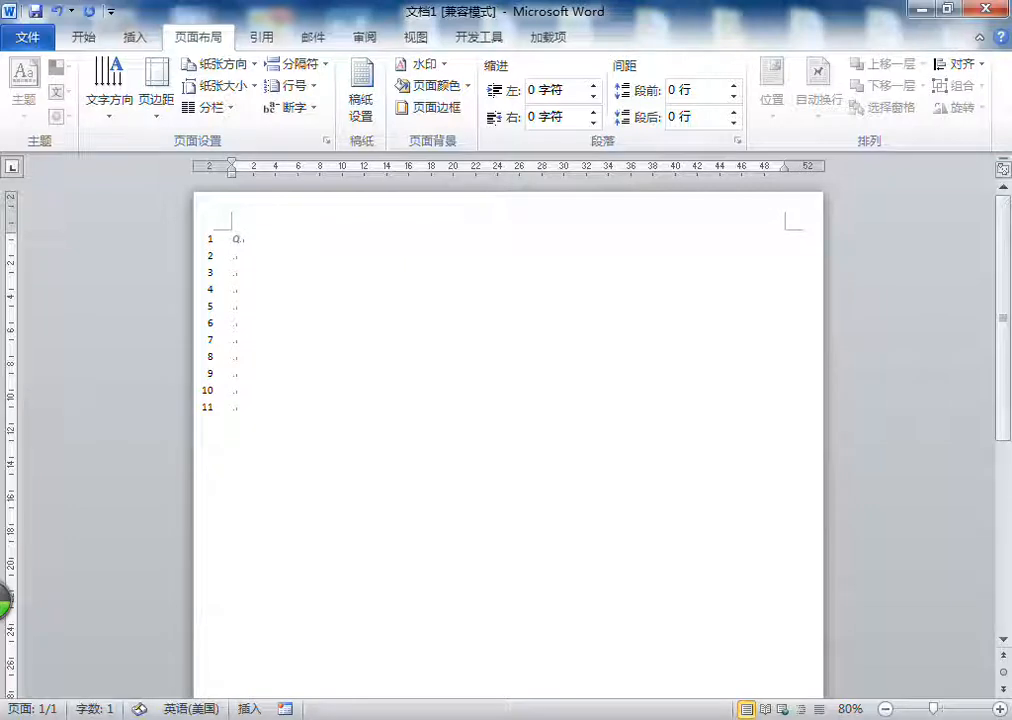
{"action": "left_click", "coordinate": [1000, 709]}
{"action": "left_click", "coordinate": [1000, 709]}
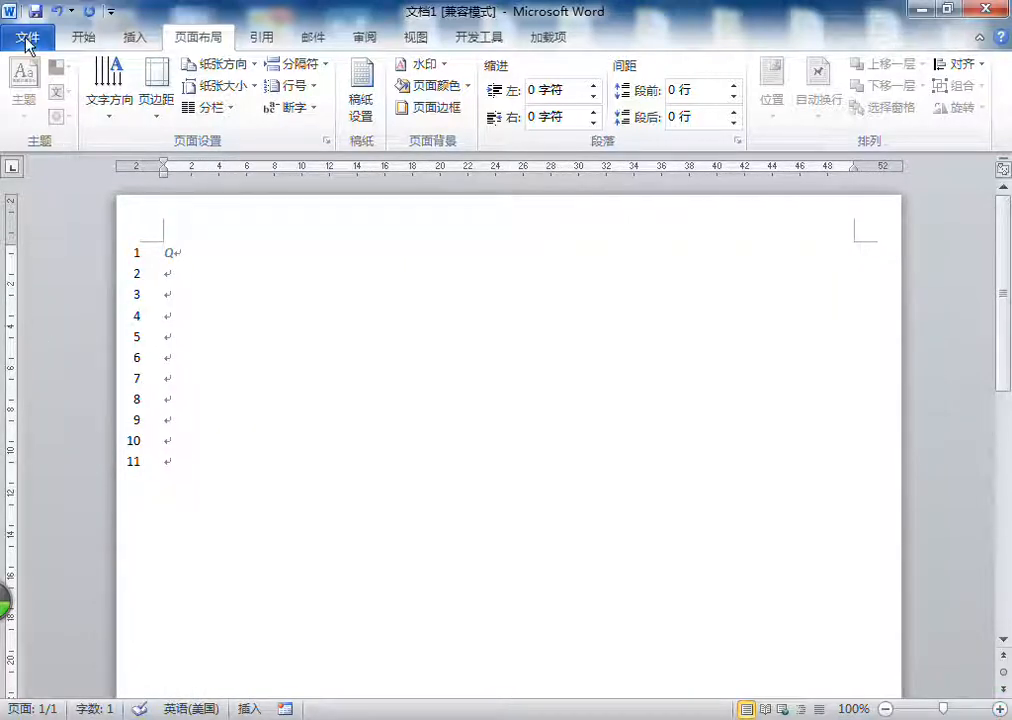
Step: Delete the letter on line 1 and check the numbered lines in the print preview
{"action": "left_click", "coordinate": [170, 254]}
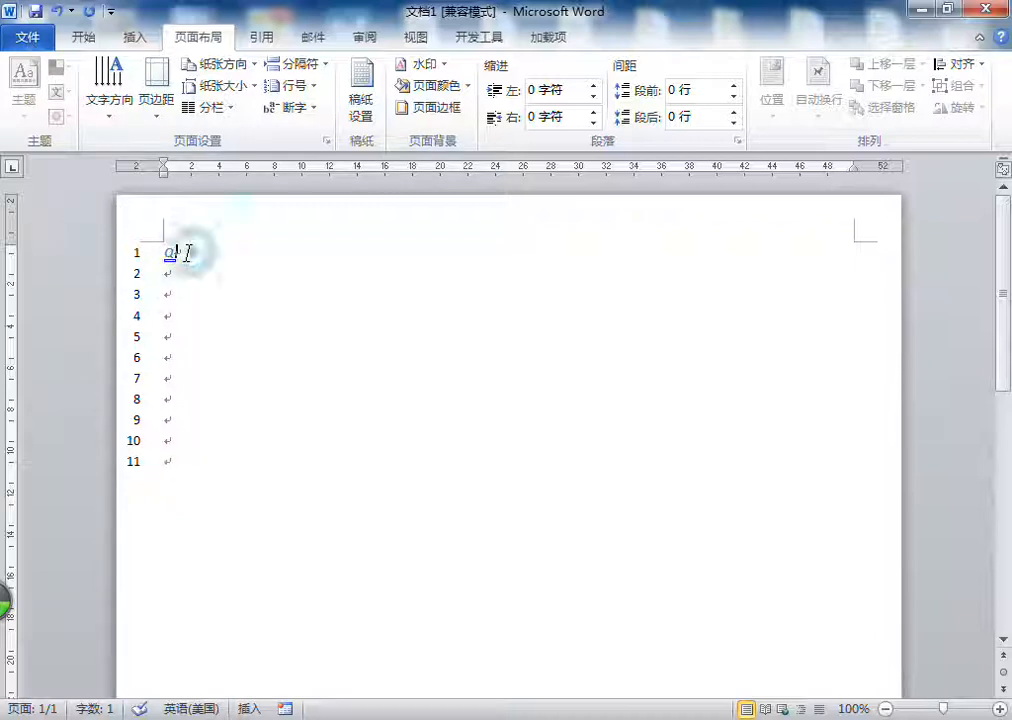
{"action": "left_click", "coordinate": [278, 472]}
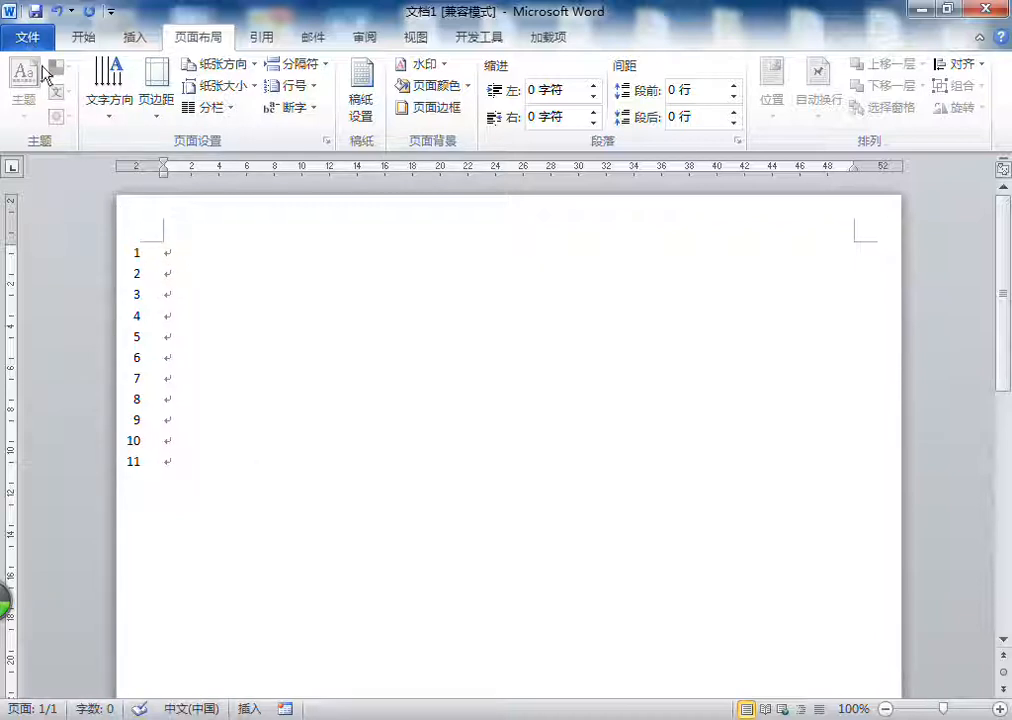
{"action": "key", "text": "alt+f"}
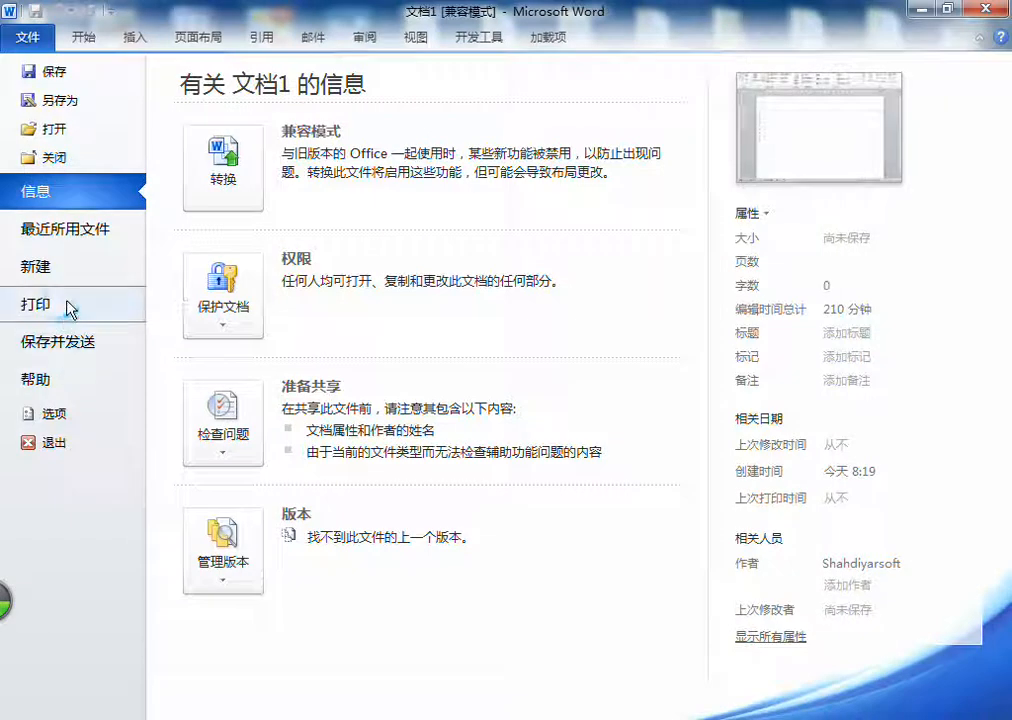
{"action": "left_click", "coordinate": [68, 307]}
{"action": "left_click", "coordinate": [658, 260]}
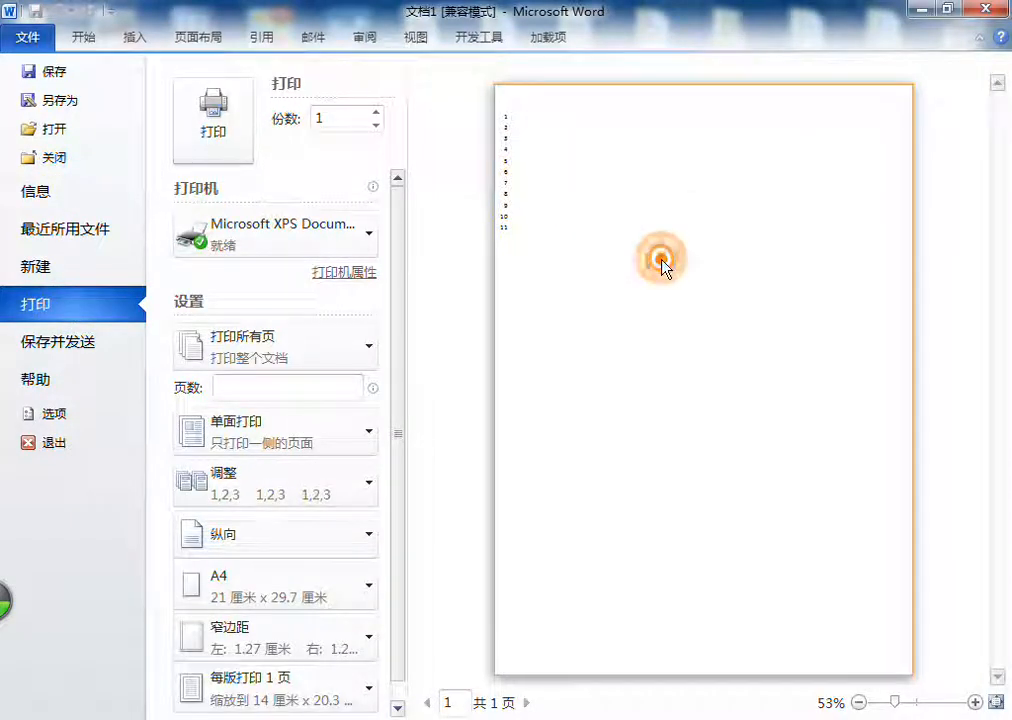
{"action": "left_click", "coordinate": [27, 40]}
{"action": "left_click", "coordinate": [253, 362]}
Step: Turn off line numbering for the document by setting it to 无
{"action": "left_click", "coordinate": [289, 86]}
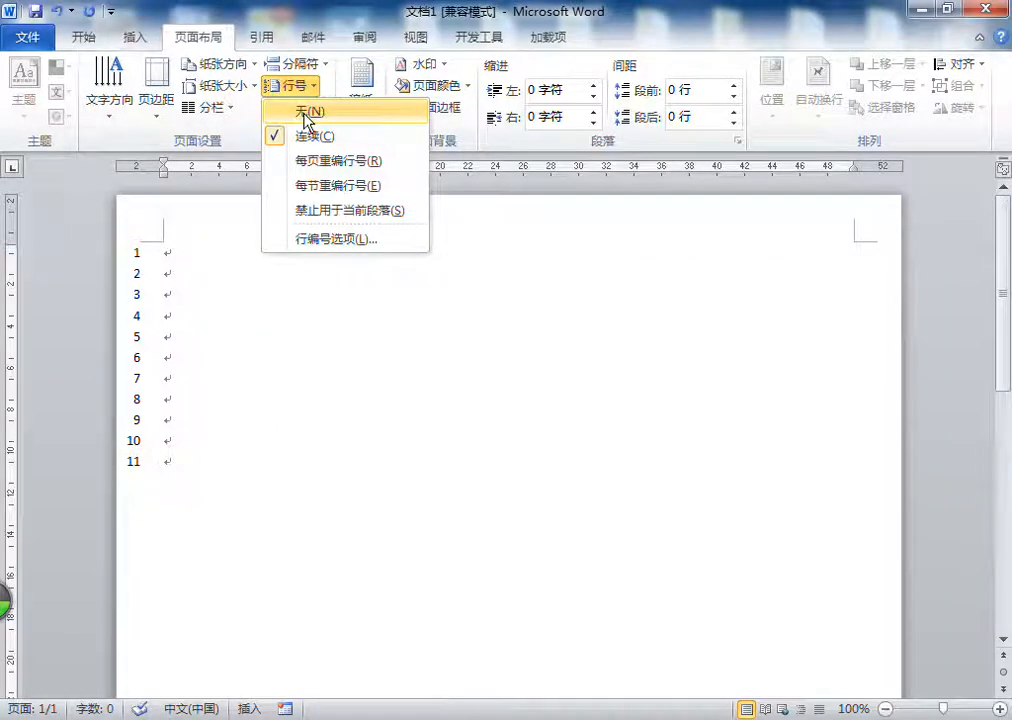
{"action": "left_click", "coordinate": [306, 121]}
{"action": "left_click", "coordinate": [215, 505]}
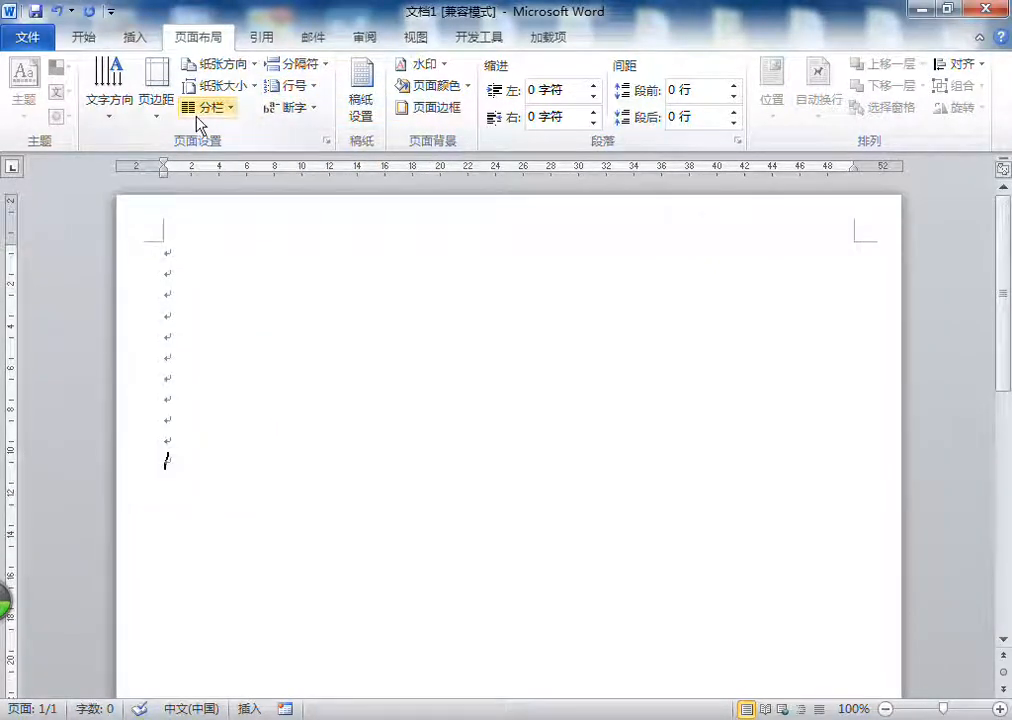
Step: Set hyphenation (断字) to 自动 and return it to 无
{"action": "left_click", "coordinate": [298, 110]}
{"action": "left_click", "coordinate": [312, 156]}
{"action": "left_click", "coordinate": [300, 110]}
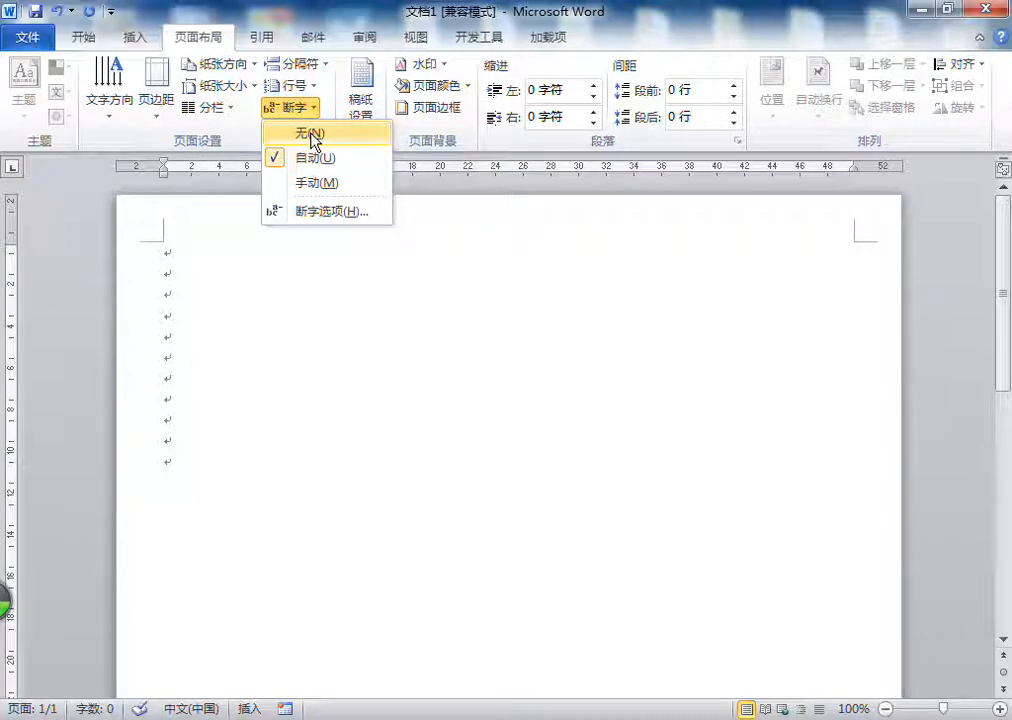
{"action": "left_click", "coordinate": [311, 133]}
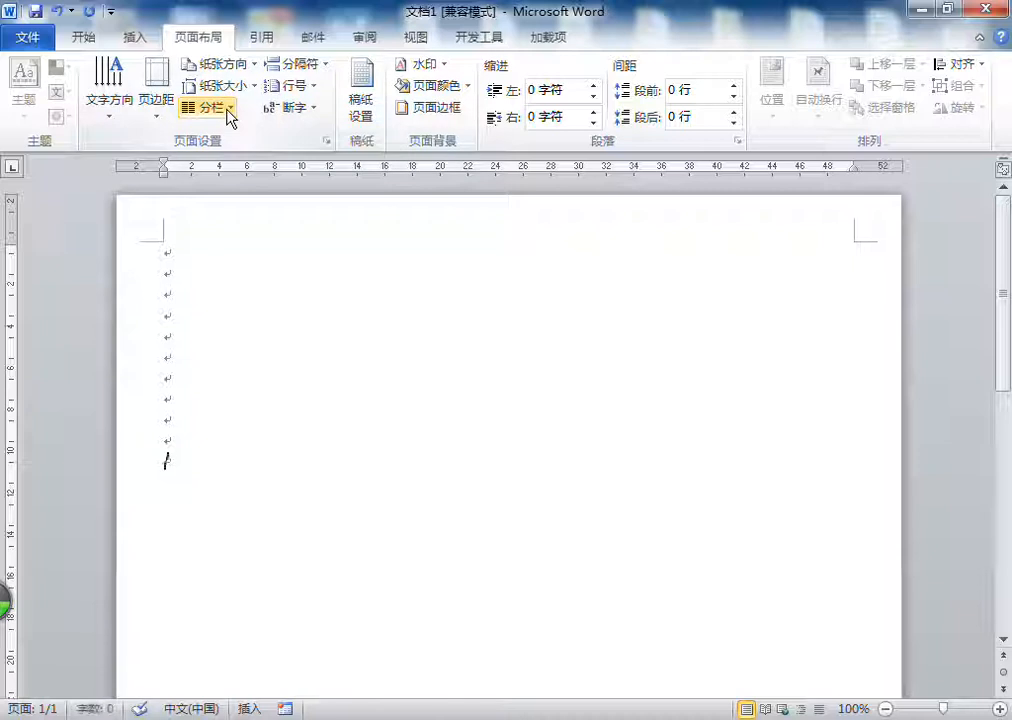
Step: Delete the empty paragraphs and enter the text 新疆恩特尔职业技能培训学校 on the first line
{"action": "left_click_drag", "start_coordinate": [190, 497], "coordinate": [160, 268]}
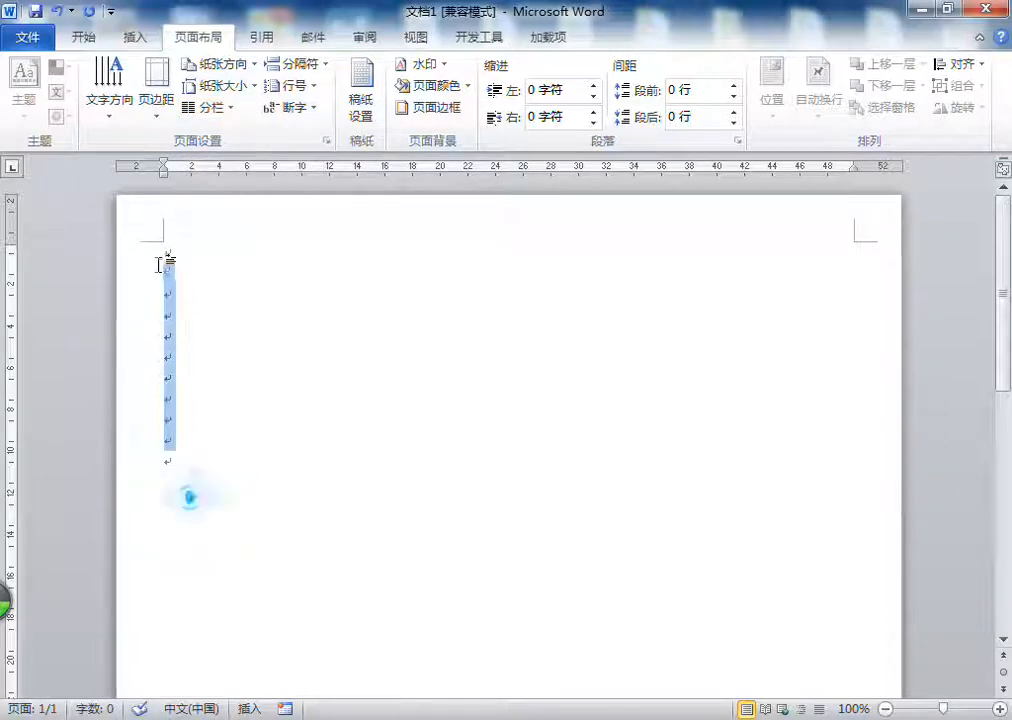
{"action": "key", "text": "Delete"}
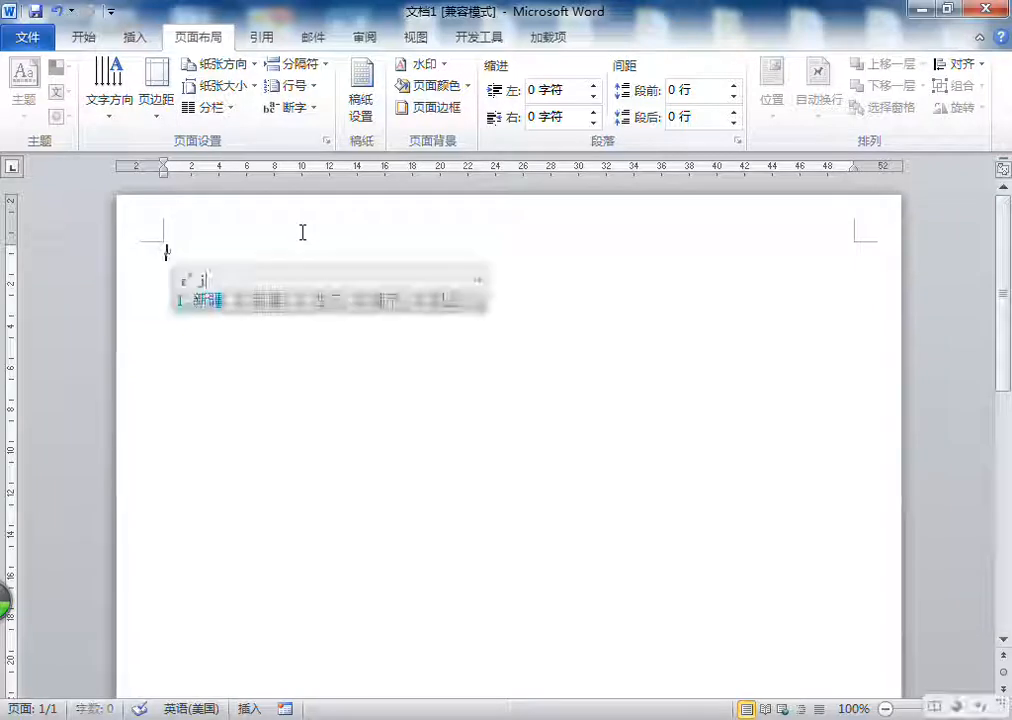
{"action": "type", "text": "恩特尔"}
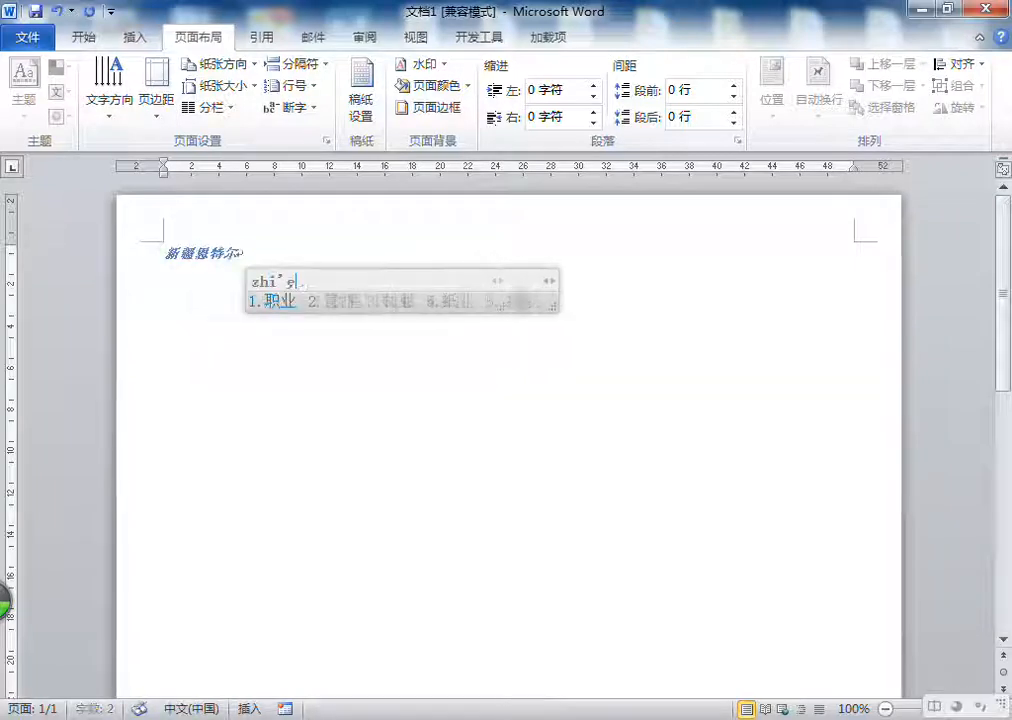
{"action": "type", "text": "职业技能培训学校"}
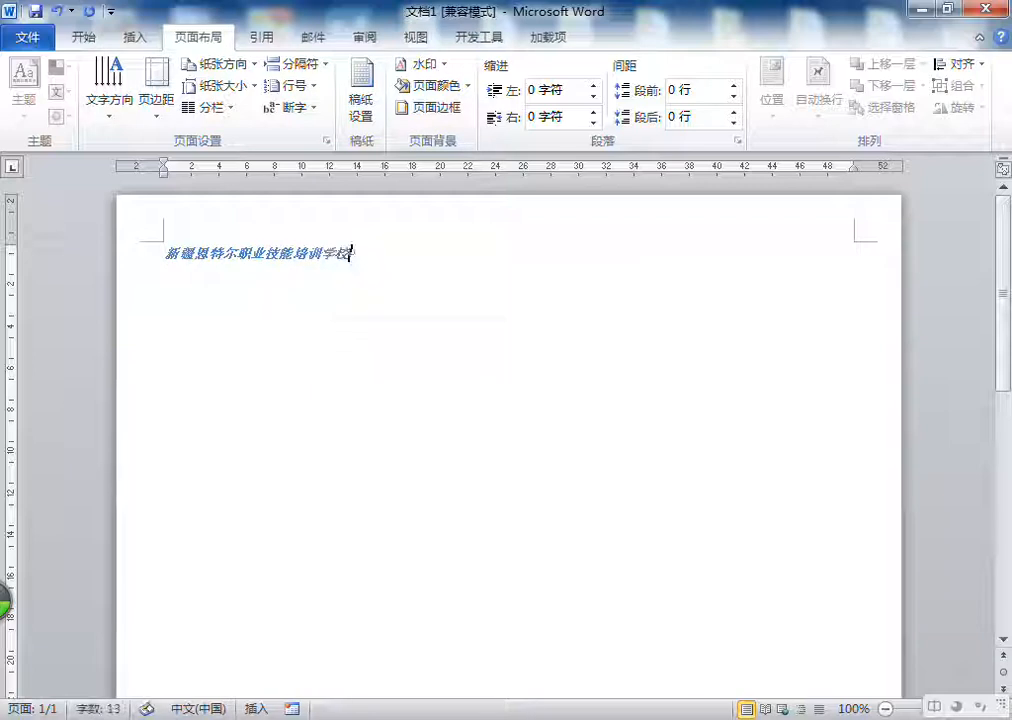
Step: Clear the formatting of the line of text and enlarge its font size to 小二
{"action": "left_click_drag", "start_coordinate": [348, 253], "coordinate": [163, 253]}
{"action": "key", "text": "ctrl+c"}
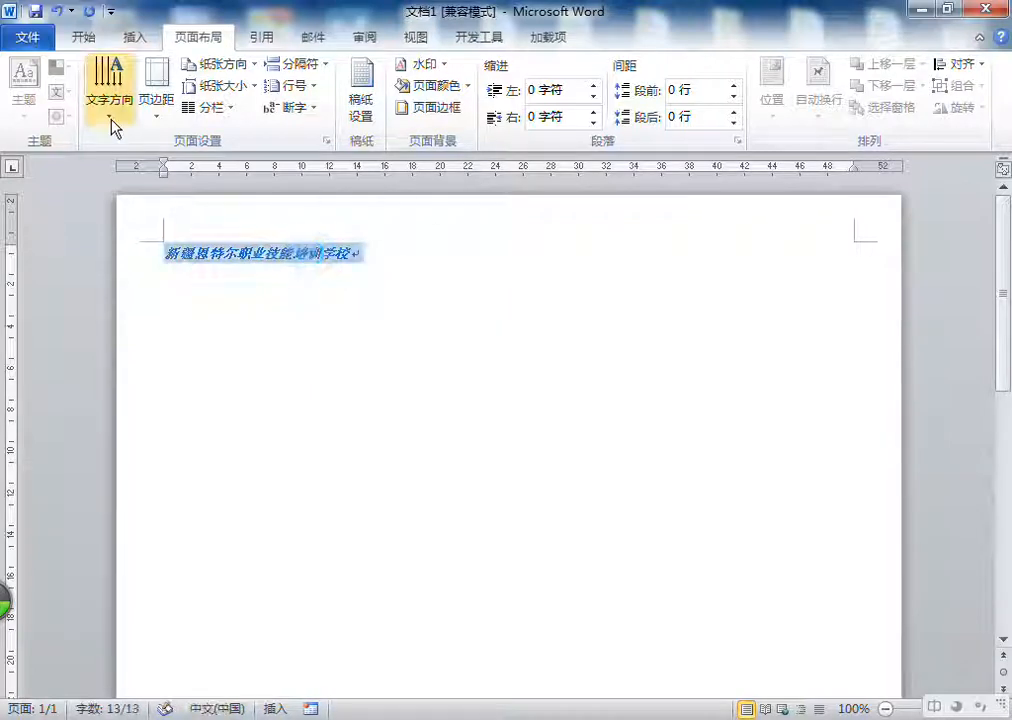
{"action": "left_click", "coordinate": [85, 40]}
{"action": "left_click", "coordinate": [324, 75]}
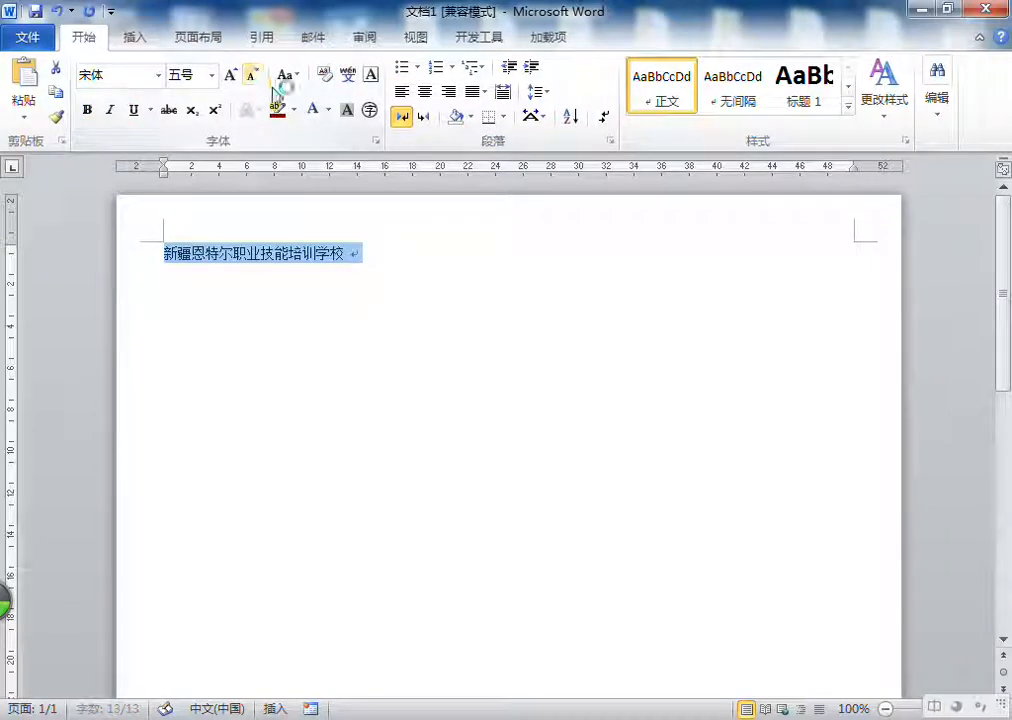
{"action": "left_click", "coordinate": [231, 75]}
{"action": "left_click", "coordinate": [231, 75]}
{"action": "left_click", "coordinate": [231, 75]}
{"action": "left_click", "coordinate": [231, 75]}
{"action": "left_click", "coordinate": [231, 75]}
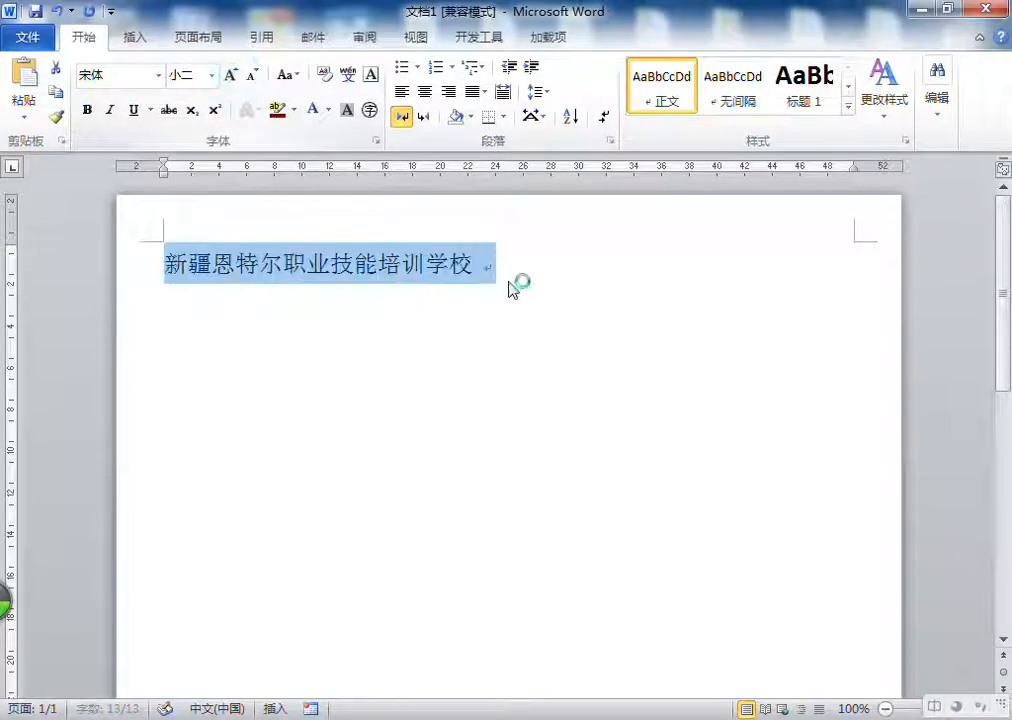
Step: Copy the school name and paste it repeatedly in a row to build a paragraph of 312 characters
{"action": "left_click", "coordinate": [413, 264]}
{"action": "left_click_drag", "start_coordinate": [475, 265], "coordinate": [188, 264]}
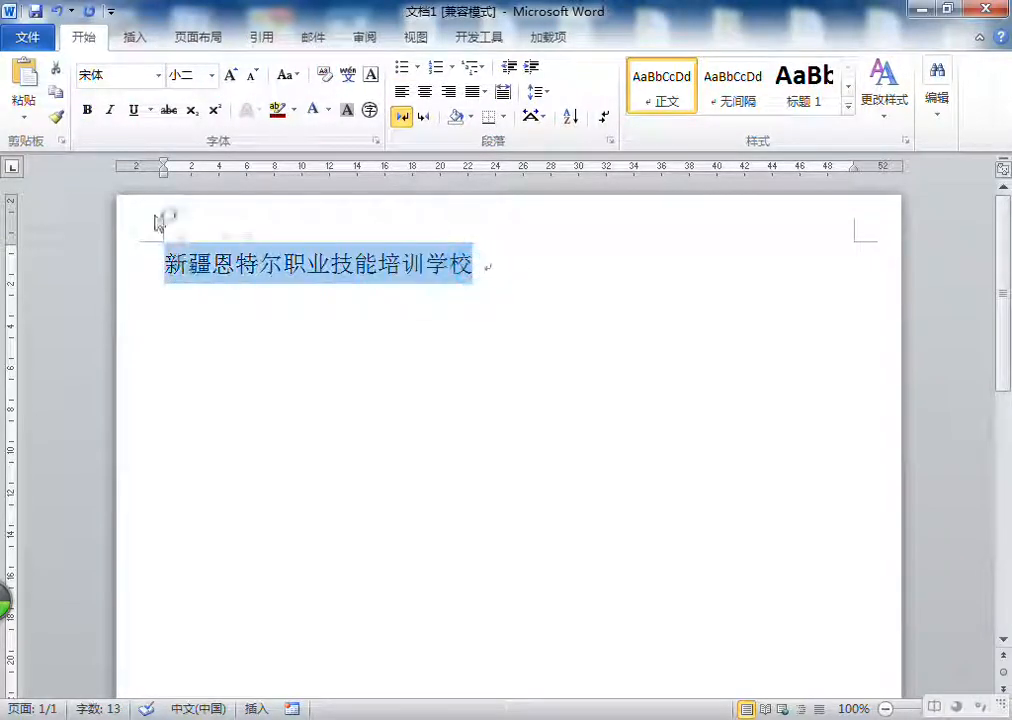
{"action": "left_click", "coordinate": [60, 92]}
{"action": "left_click", "coordinate": [36, 84]}
{"action": "left_click", "coordinate": [36, 84]}
{"action": "left_click", "coordinate": [36, 84]}
{"action": "left_click", "coordinate": [36, 84]}
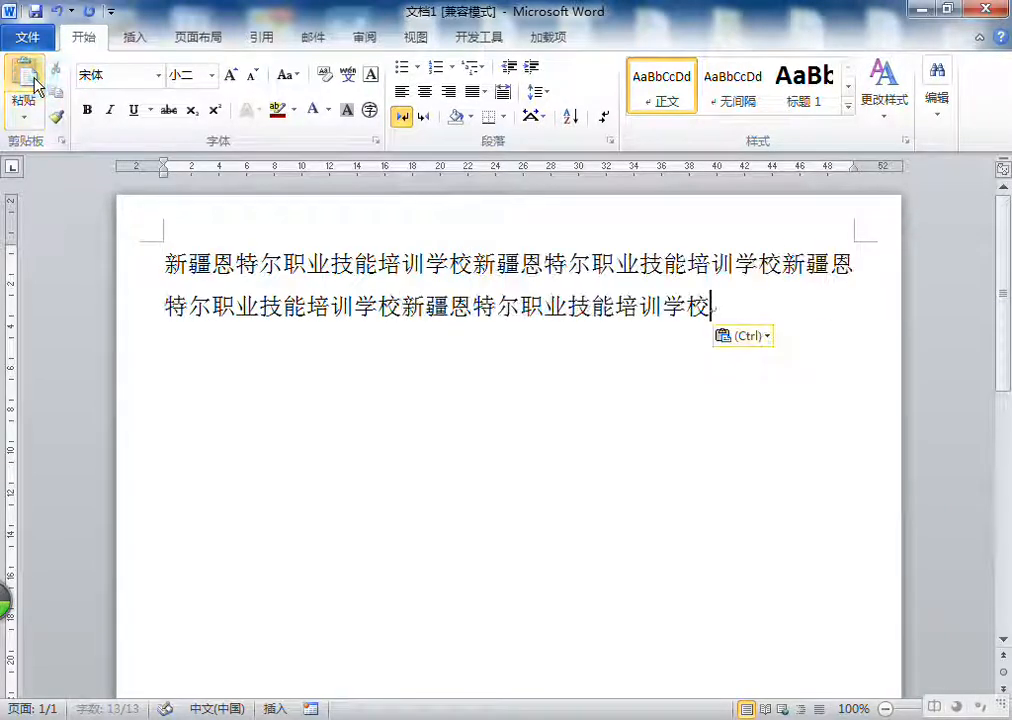
{"action": "left_click", "coordinate": [36, 84]}
{"action": "left_click", "coordinate": [36, 84]}
{"action": "left_click", "coordinate": [36, 84]}
{"action": "left_click", "coordinate": [36, 84]}
{"action": "left_click", "coordinate": [36, 84]}
{"action": "left_click", "coordinate": [36, 84]}
{"action": "left_click", "coordinate": [36, 84]}
{"action": "double_click", "coordinate": [36, 84]}
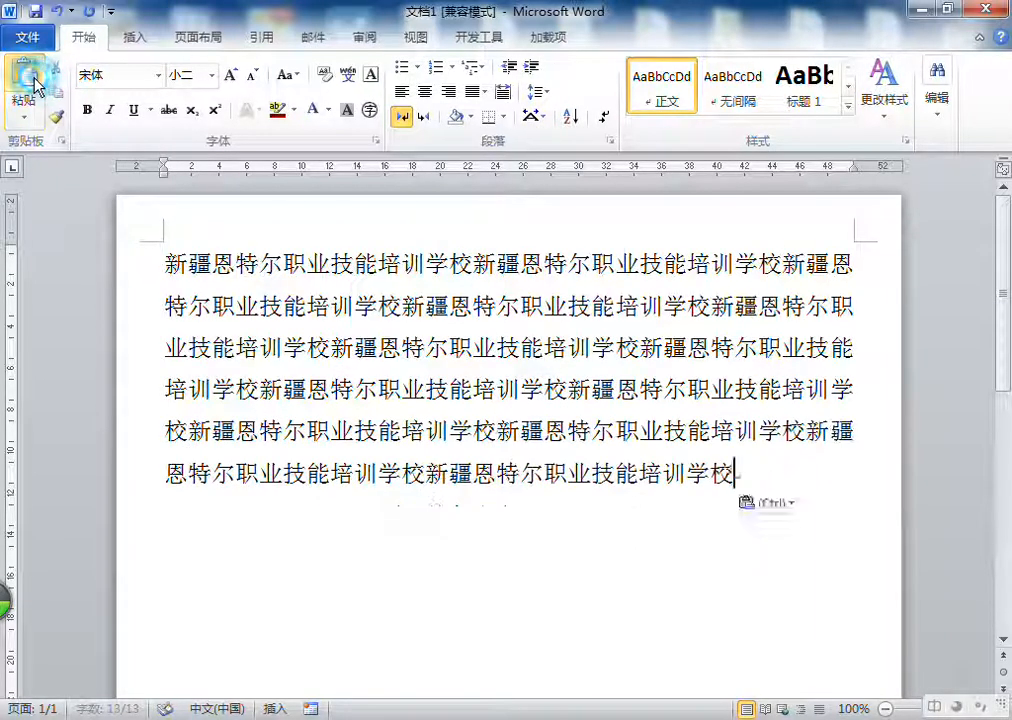
{"action": "left_click", "coordinate": [36, 84]}
{"action": "left_click", "coordinate": [36, 84]}
{"action": "left_click", "coordinate": [36, 84]}
{"action": "left_click", "coordinate": [36, 84]}
{"action": "left_click", "coordinate": [36, 84]}
{"action": "left_click", "coordinate": [36, 84]}
{"action": "left_click", "coordinate": [36, 84]}
{"action": "left_click", "coordinate": [36, 84]}
{"action": "left_click", "coordinate": [36, 84]}
{"action": "double_click", "coordinate": [36, 84]}
Step: Lay out the pasted text in two columns (两栏)
{"action": "left_click", "coordinate": [759, 434]}
{"action": "scroll", "coordinate": [660, 500], "scroll_direction": "up", "scroll_amount": 1}
{"action": "left_click", "coordinate": [158, 264]}
{"action": "left_click", "coordinate": [207, 45]}
{"action": "left_click", "coordinate": [205, 105]}
{"action": "left_click", "coordinate": [222, 178]}
{"action": "scroll", "coordinate": [597, 337], "scroll_direction": "up", "scroll_amount": 10}
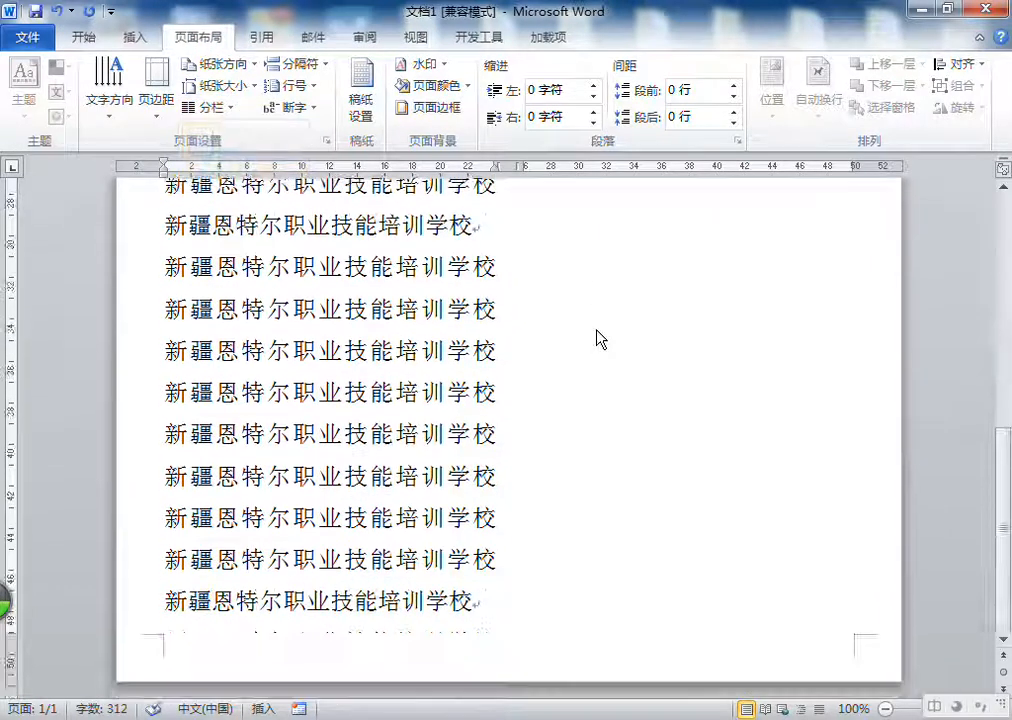
Step: Return the text to a single-column layout (一栏)
{"action": "left_click", "coordinate": [190, 108]}
{"action": "left_click", "coordinate": [233, 149]}
{"action": "scroll", "coordinate": [418, 395], "scroll_direction": "down", "scroll_amount": 10}
{"action": "left_click", "coordinate": [301, 263]}
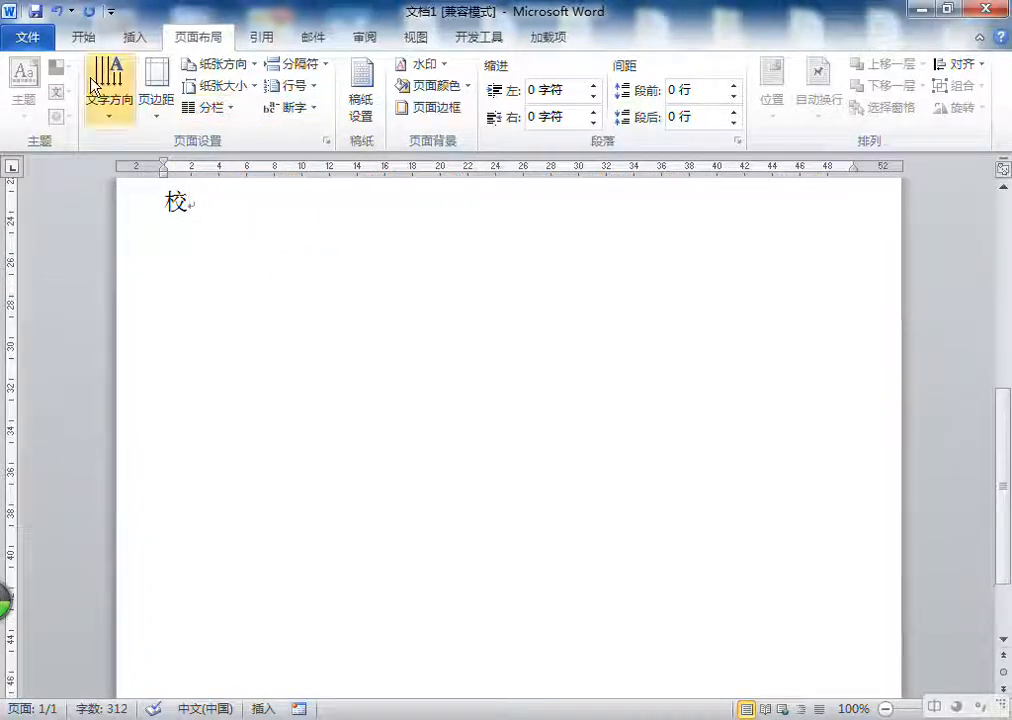
Step: Extend the second paragraph with more pasted copies of the school name and start a new paragraph below it
{"action": "left_click", "coordinate": [86, 38]}
{"action": "left_click", "coordinate": [32, 90]}
{"action": "left_click", "coordinate": [32, 90]}
{"action": "left_click", "coordinate": [32, 90]}
{"action": "left_click", "coordinate": [32, 90]}
{"action": "left_click", "coordinate": [32, 90]}
{"action": "left_click", "coordinate": [32, 90]}
{"action": "key", "text": "Return"}
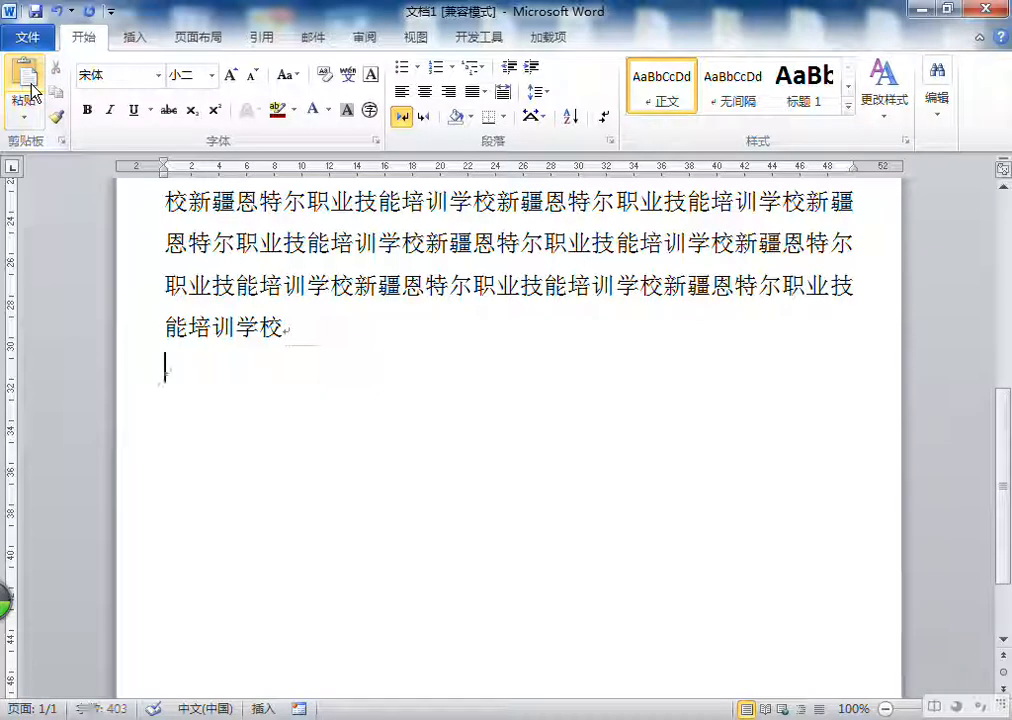
Step: Build a third paragraph by repeatedly pasting the school name
{"action": "left_click", "coordinate": [32, 90]}
{"action": "left_click", "coordinate": [32, 90]}
{"action": "left_click", "coordinate": [32, 90]}
{"action": "left_click", "coordinate": [32, 90]}
{"action": "left_click", "coordinate": [32, 90]}
{"action": "left_click", "coordinate": [32, 90]}
{"action": "left_click", "coordinate": [32, 90]}
{"action": "left_click", "coordinate": [32, 90]}
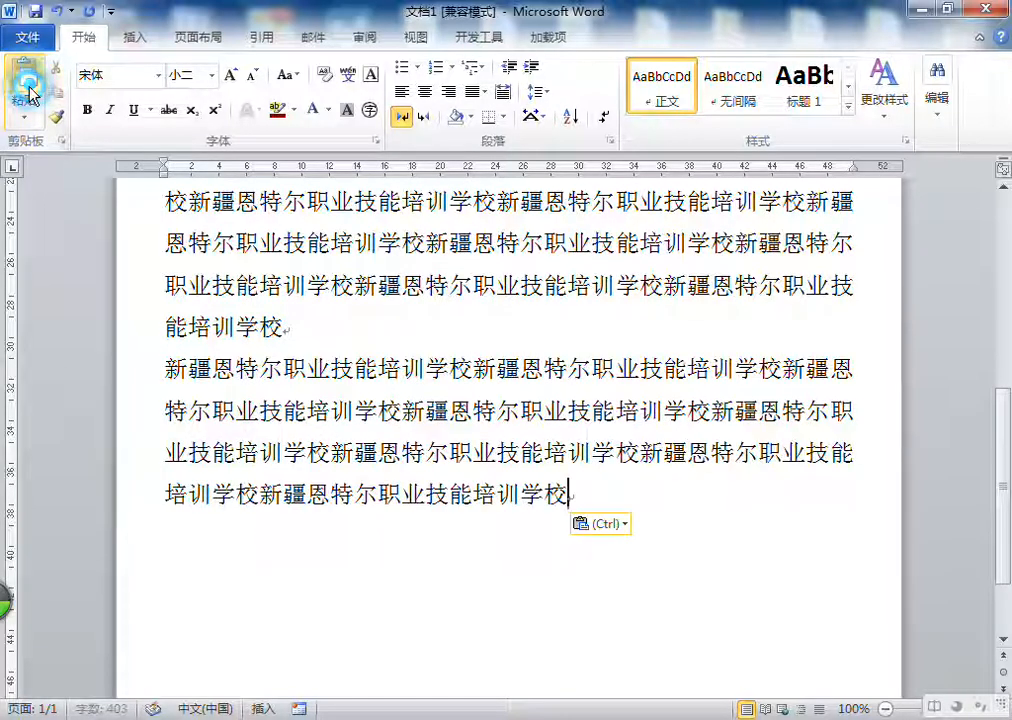
{"action": "left_click", "coordinate": [32, 90]}
{"action": "left_click", "coordinate": [32, 90]}
{"action": "scroll", "coordinate": [452, 350], "scroll_direction": "down", "scroll_amount": 2}
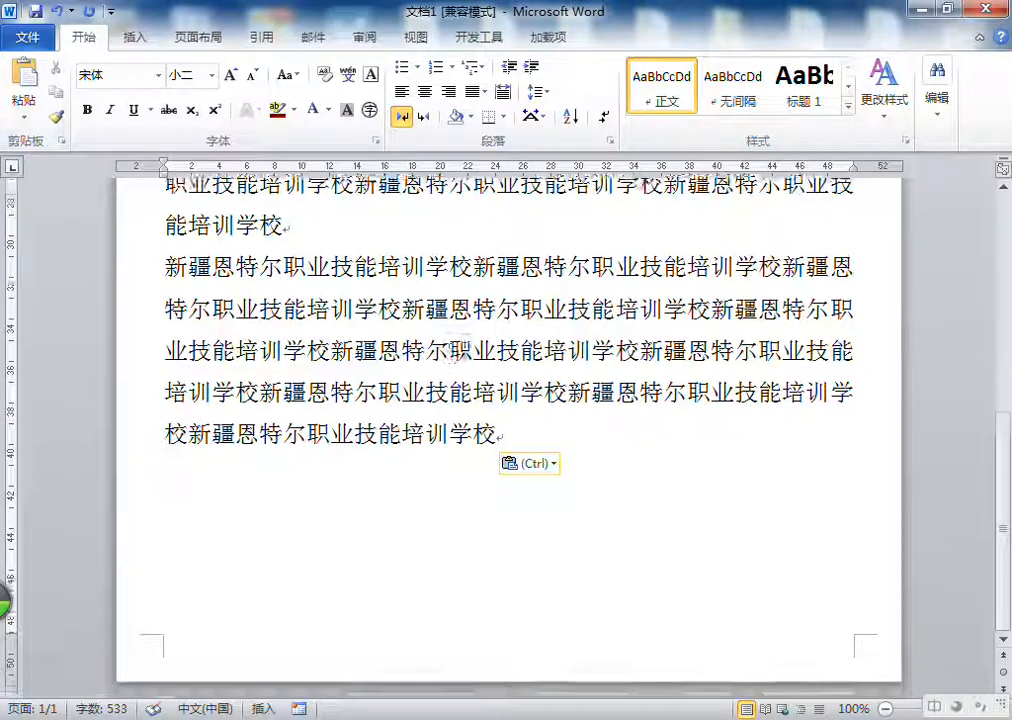
{"action": "scroll", "coordinate": [452, 345], "scroll_direction": "up", "scroll_amount": 12}
Step: Lay out the whole three-paragraph document in two columns (两栏) and look through the page
{"action": "left_click", "coordinate": [212, 38]}
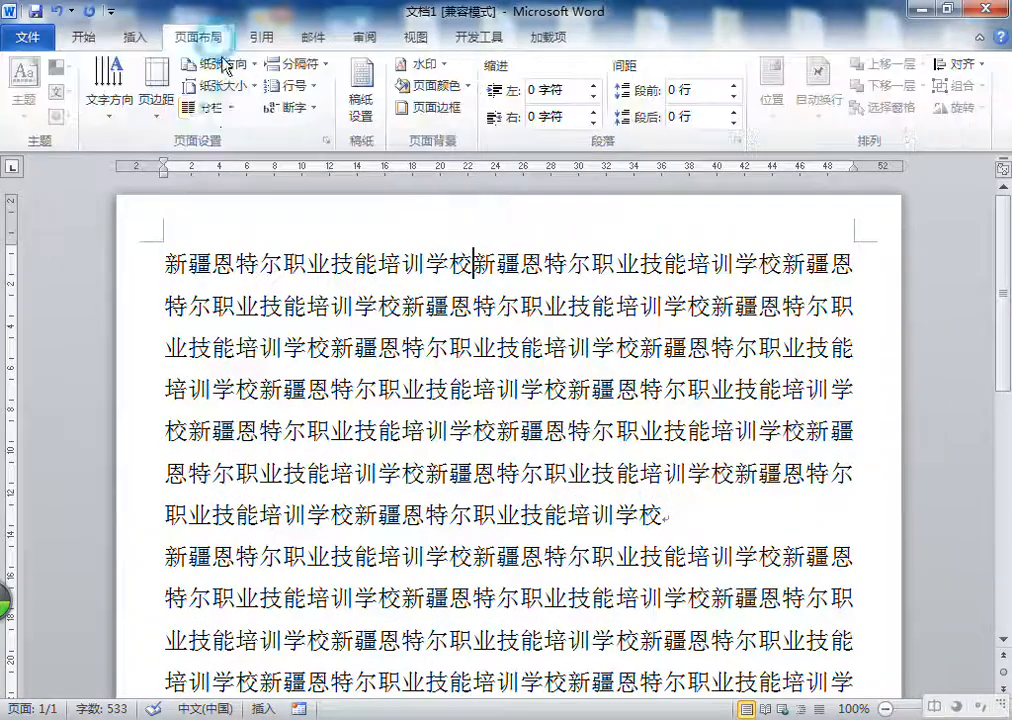
{"action": "left_click", "coordinate": [206, 106]}
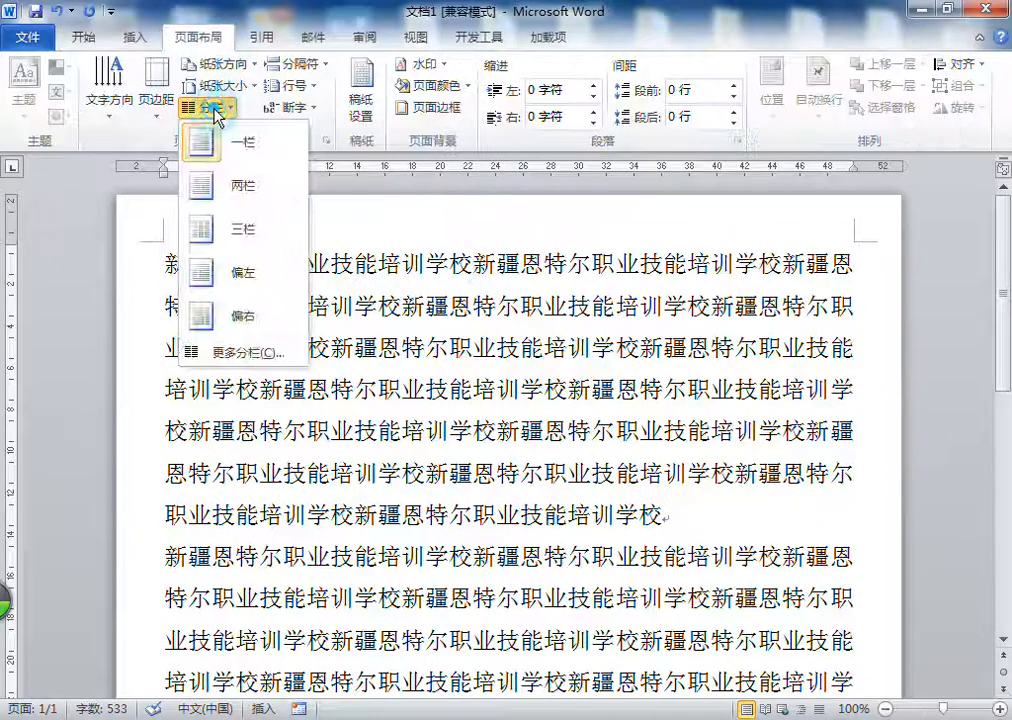
{"action": "left_click", "coordinate": [235, 189]}
{"action": "scroll", "coordinate": [636, 323], "scroll_direction": "down", "scroll_amount": 3}
{"action": "scroll", "coordinate": [634, 323], "scroll_direction": "up", "scroll_amount": 1}
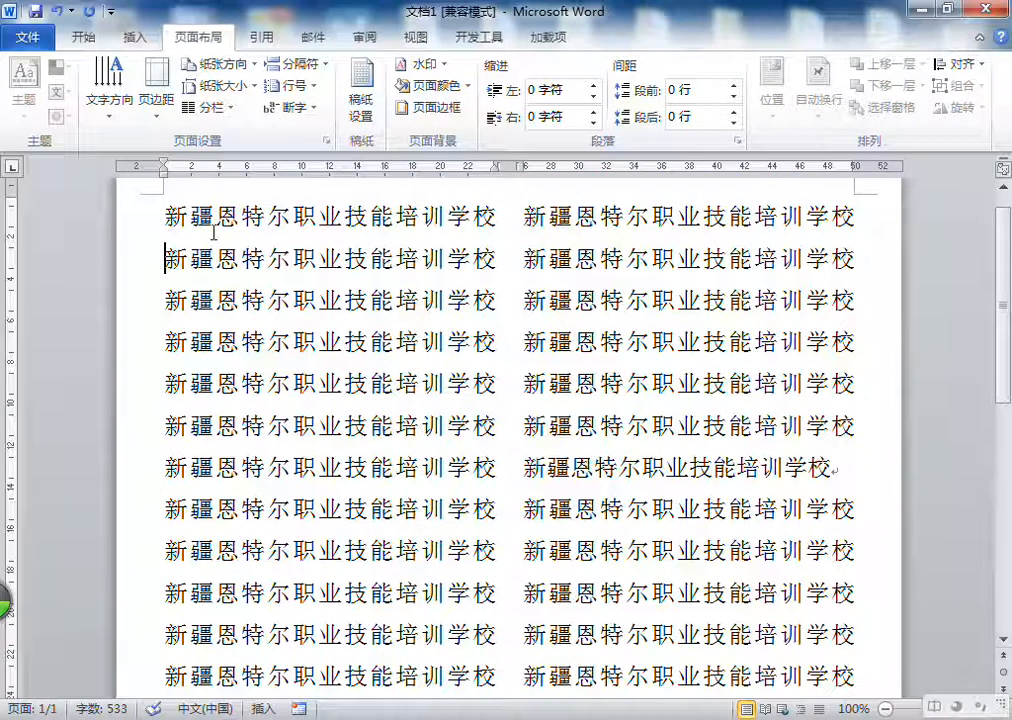
{"action": "scroll", "coordinate": [689, 300], "scroll_direction": "down", "scroll_amount": 5}
{"action": "scroll", "coordinate": [689, 300], "scroll_direction": "up", "scroll_amount": 6}
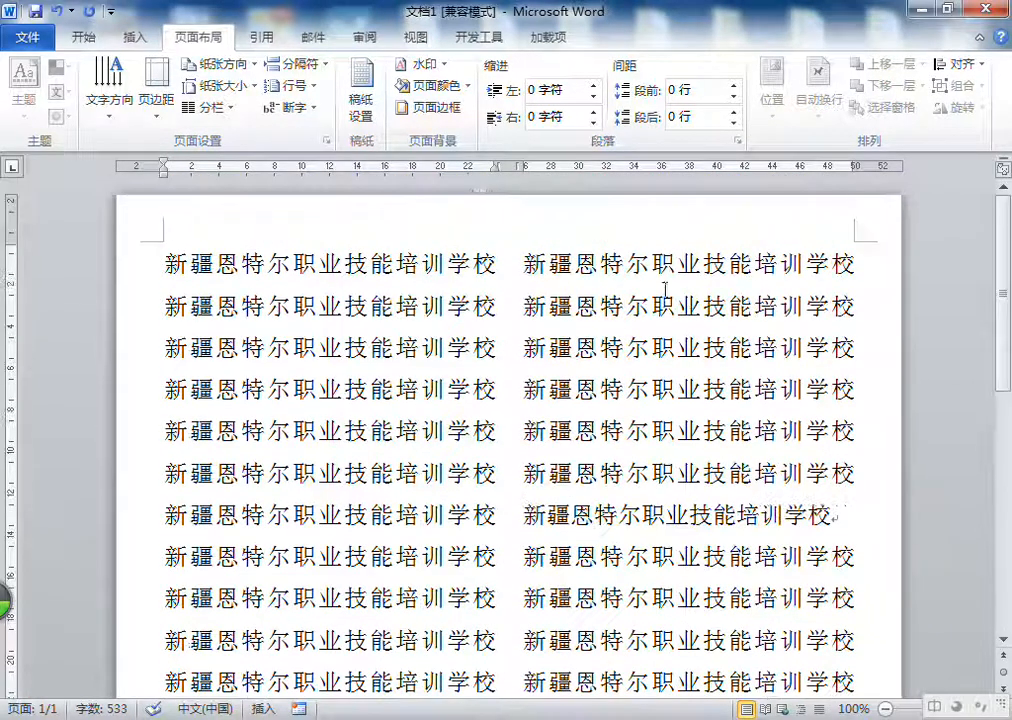
Step: Switch the document to three columns (三栏), look it over, and return it to a single column (一栏)
{"action": "left_click", "coordinate": [214, 112]}
{"action": "left_click", "coordinate": [238, 228]}
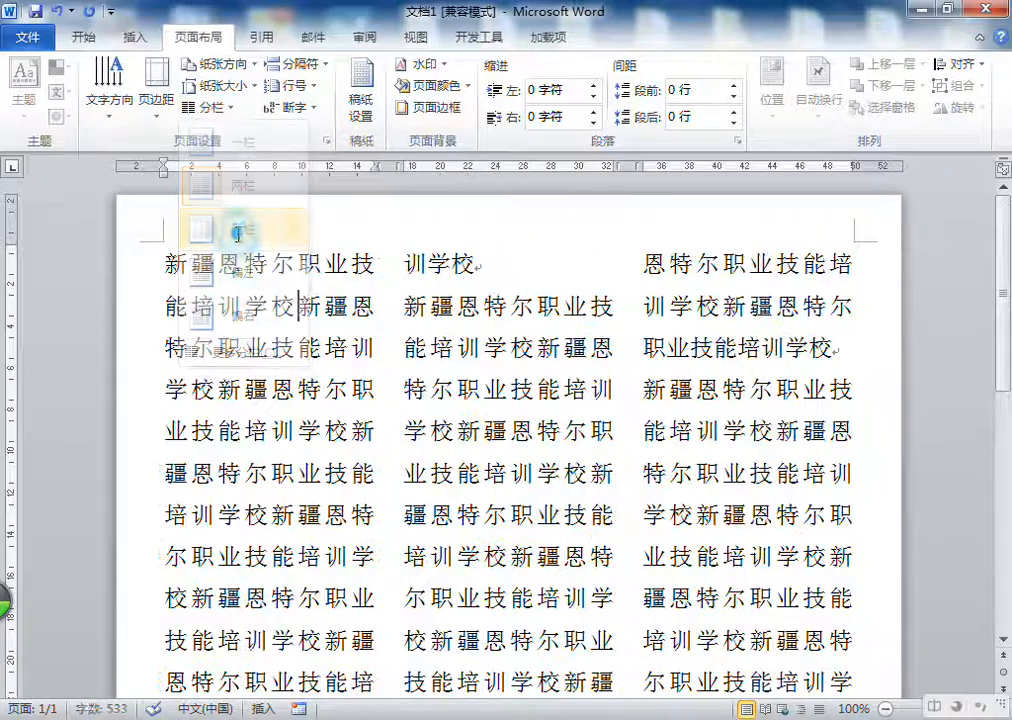
{"action": "scroll", "coordinate": [533, 292], "scroll_direction": "down", "scroll_amount": 5}
{"action": "scroll", "coordinate": [729, 298], "scroll_direction": "up", "scroll_amount": 5}
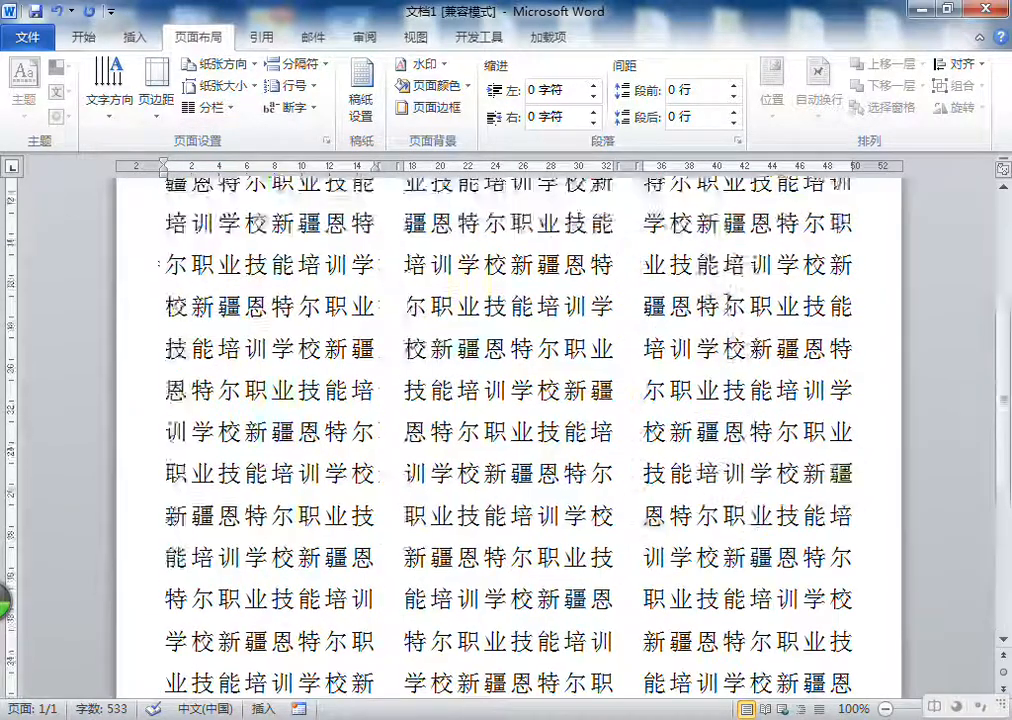
{"action": "left_click", "coordinate": [210, 106]}
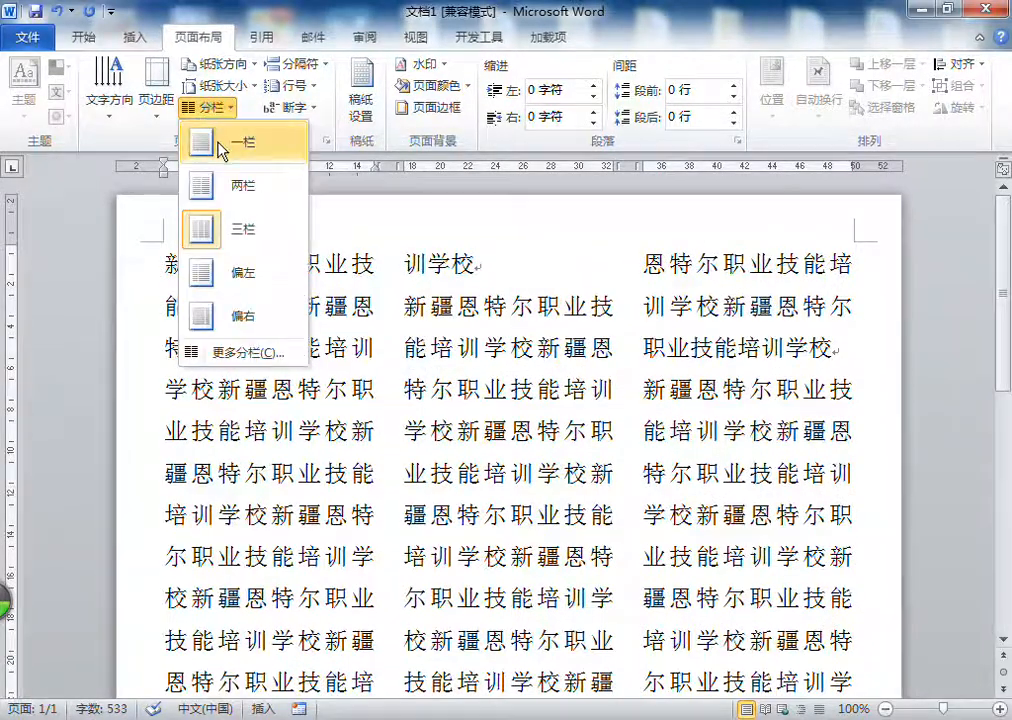
{"action": "left_click", "coordinate": [218, 134]}
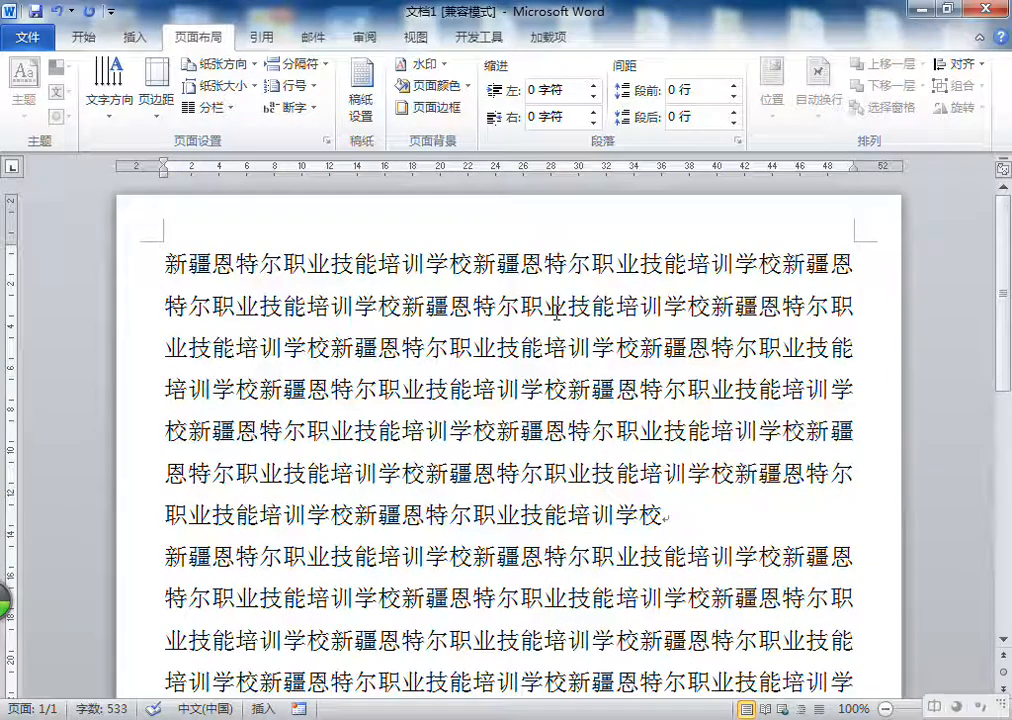
Step: View the page at 70% zoom and examine the extent of each of the three paragraphs by highlighting them
{"action": "scroll", "coordinate": [557, 313], "scroll_direction": "down", "scroll_amount": 3, "text": "ctrl"}
{"action": "triple_click", "coordinate": [480, 298]}
{"action": "scroll", "coordinate": [666, 334], "scroll_direction": "down", "scroll_amount": 4}
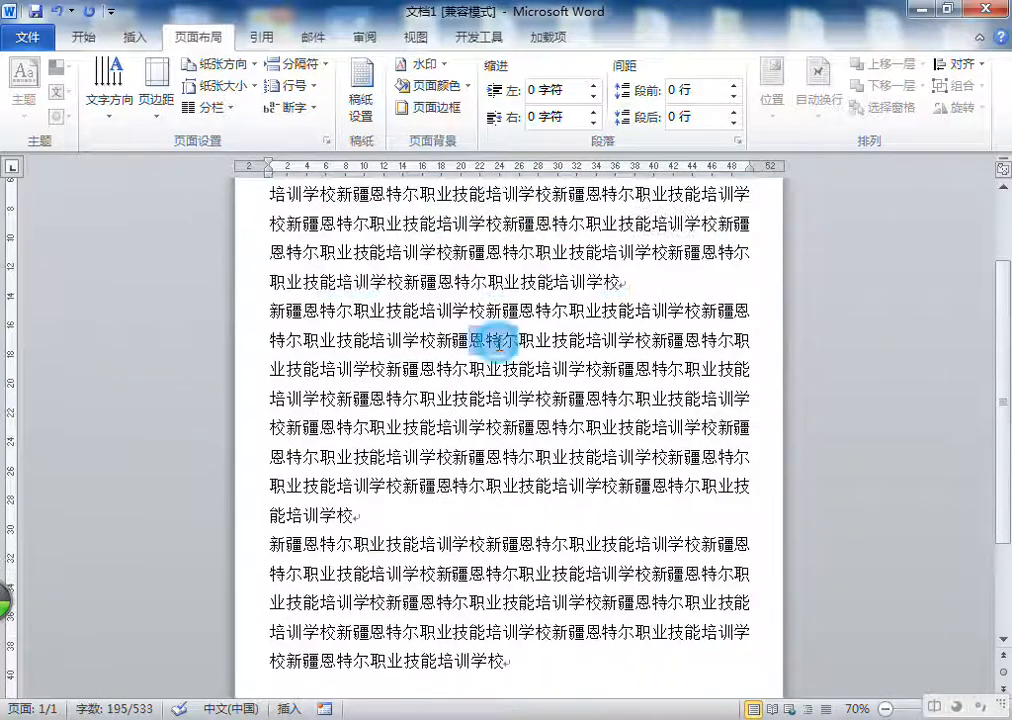
{"action": "triple_click", "coordinate": [497, 342]}
{"action": "scroll", "coordinate": [505, 350], "scroll_direction": "down", "scroll_amount": 4}
{"action": "left_click", "coordinate": [500, 464]}
{"action": "double_click", "coordinate": [500, 468]}
{"action": "triple_click", "coordinate": [418, 436]}
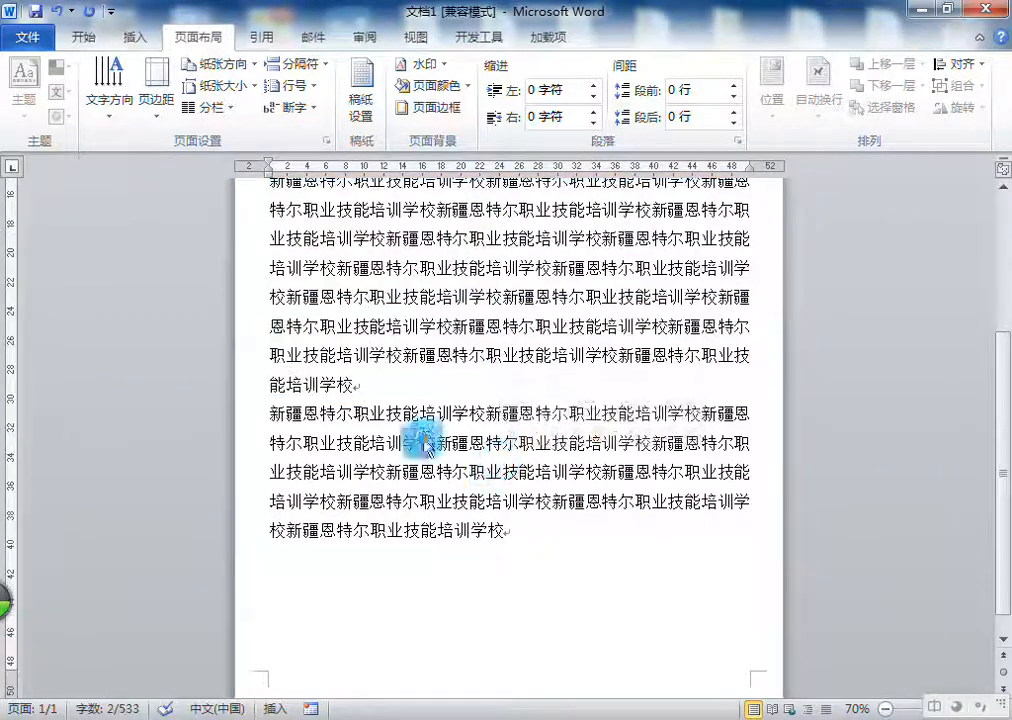
{"action": "scroll", "coordinate": [530, 300], "scroll_direction": "up", "scroll_amount": 5}
{"action": "scroll", "coordinate": [530, 295], "scroll_direction": "up", "scroll_amount": 1}
{"action": "triple_click", "coordinate": [519, 303]}
{"action": "double_click", "coordinate": [519, 300]}
{"action": "triple_click", "coordinate": [460, 303]}
{"action": "scroll", "coordinate": [460, 305], "scroll_direction": "down", "scroll_amount": 3}
{"action": "double_click", "coordinate": [452, 508]}
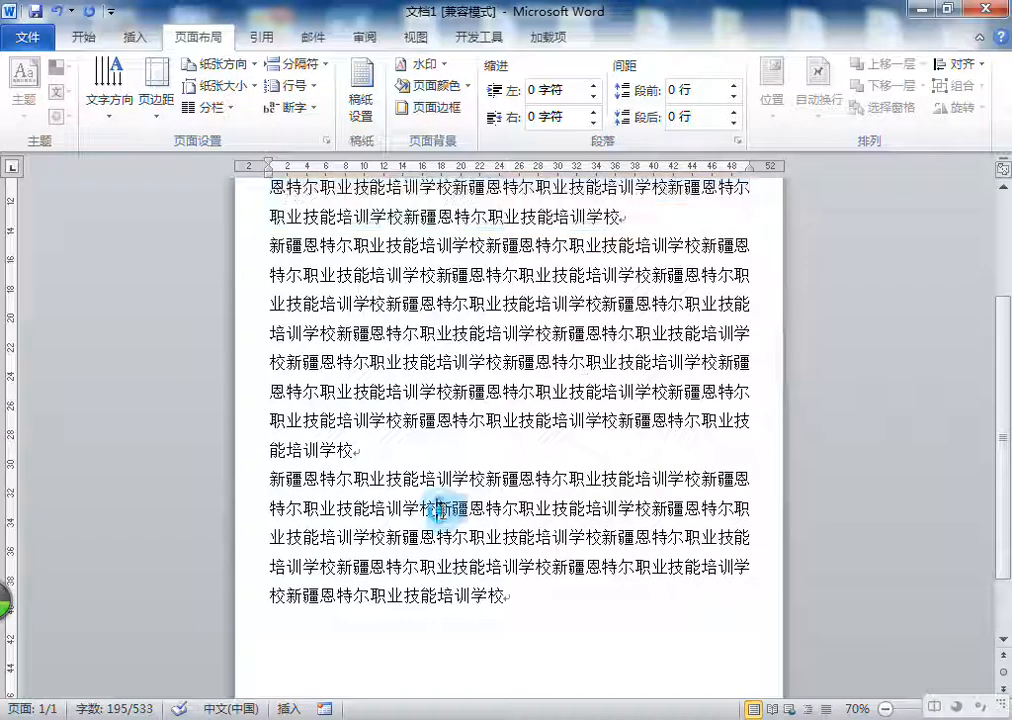
Step: Try to apply two columns (两栏) with only the cursor placed in the middle paragraph, and undo that layout
{"action": "left_click", "coordinate": [490, 328]}
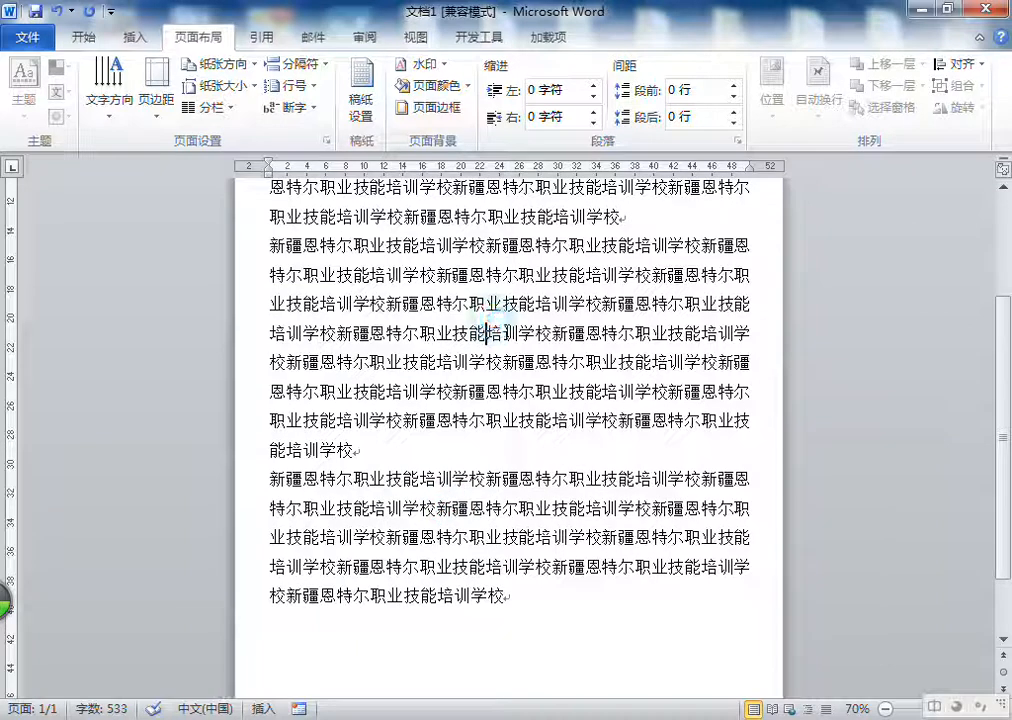
{"action": "triple_click", "coordinate": [507, 336]}
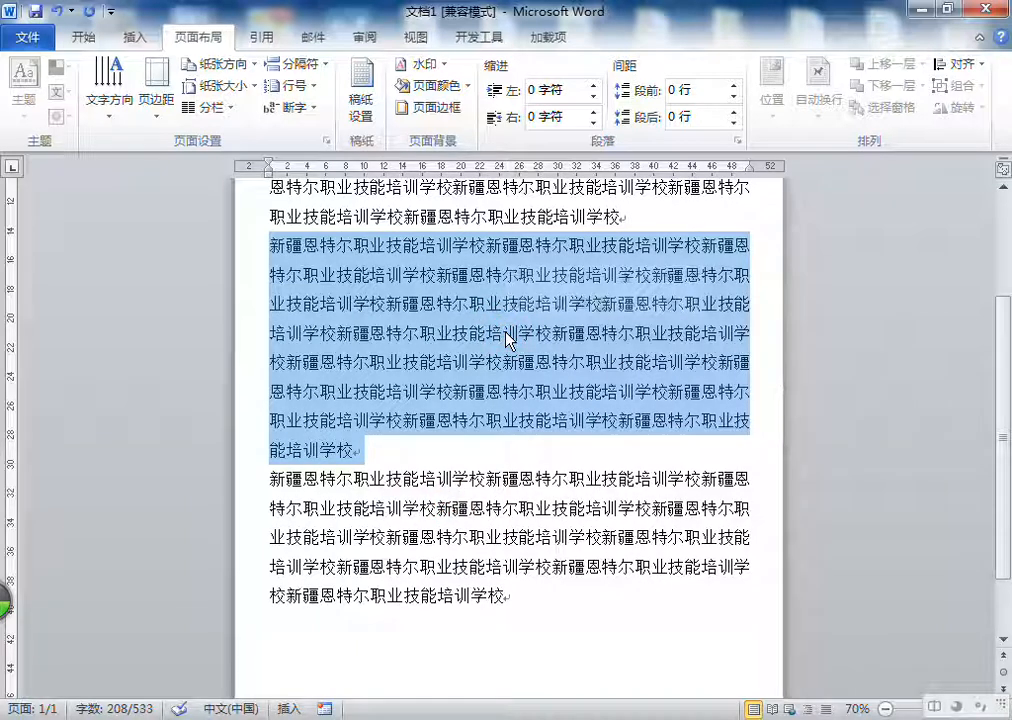
{"action": "left_click", "coordinate": [508, 330]}
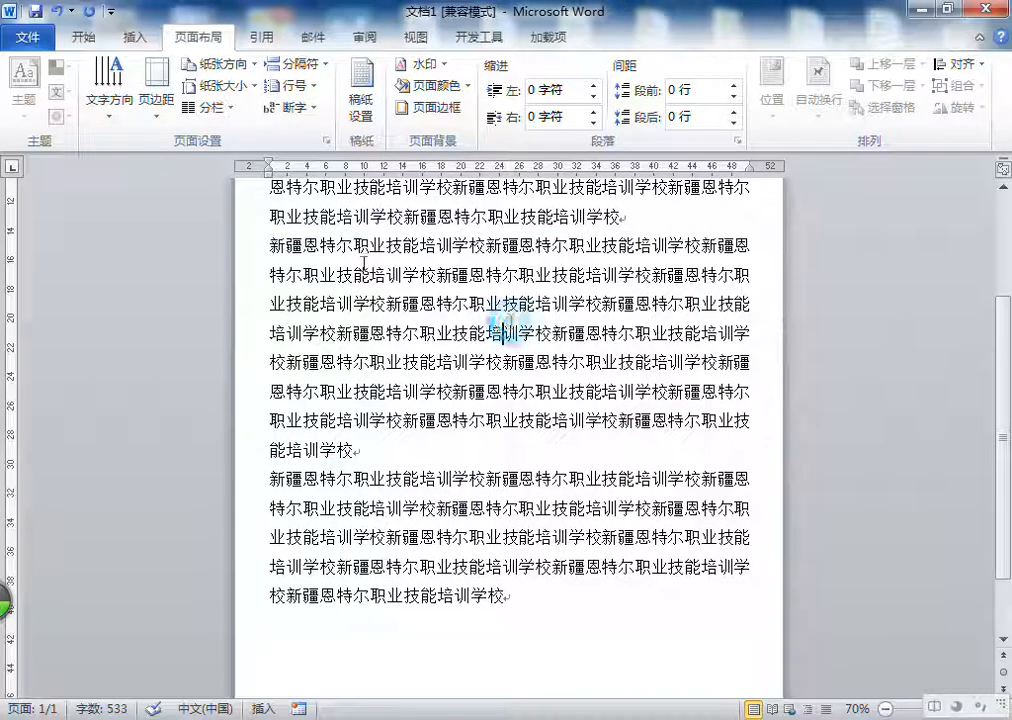
{"action": "left_click", "coordinate": [238, 102]}
{"action": "left_click", "coordinate": [210, 185]}
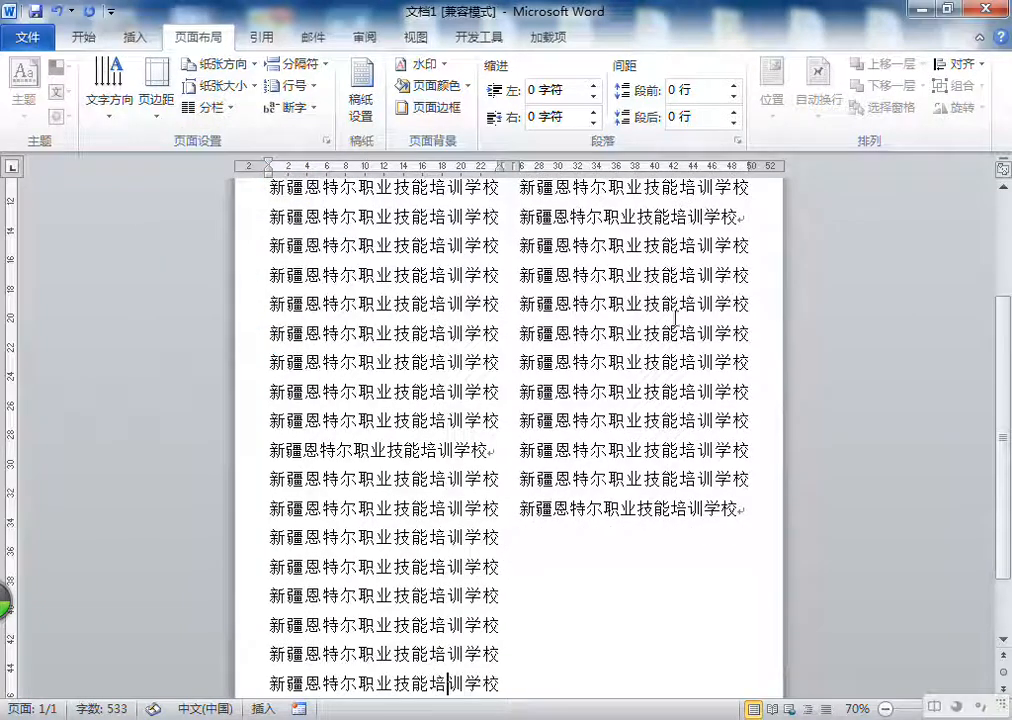
{"action": "scroll", "coordinate": [600, 330], "scroll_direction": "down", "scroll_amount": 2}
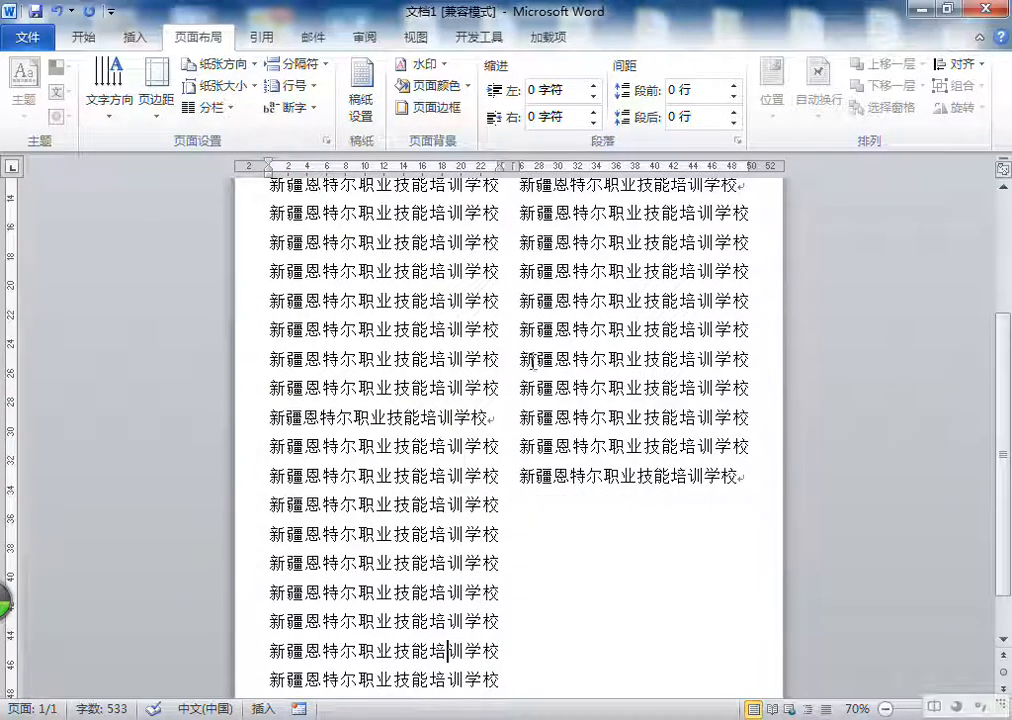
{"action": "left_click", "coordinate": [56, 11]}
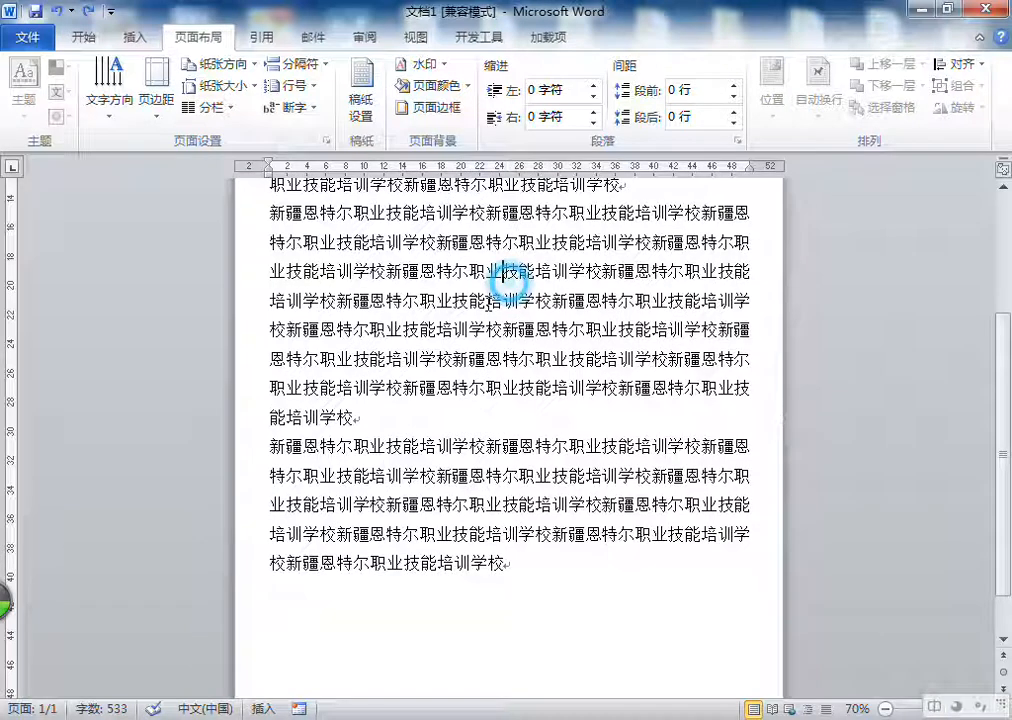
Step: Lay out only the selected middle paragraph in two columns (两栏), leaving the other paragraphs out of the selection
{"action": "left_click", "coordinate": [210, 105]}
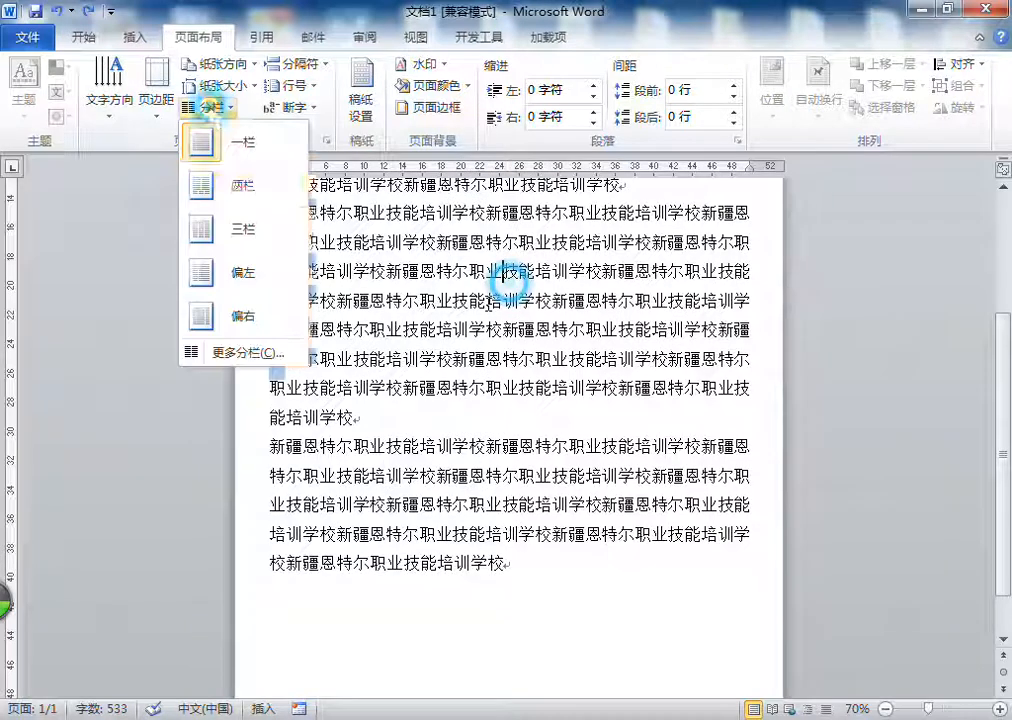
{"action": "left_click", "coordinate": [220, 184]}
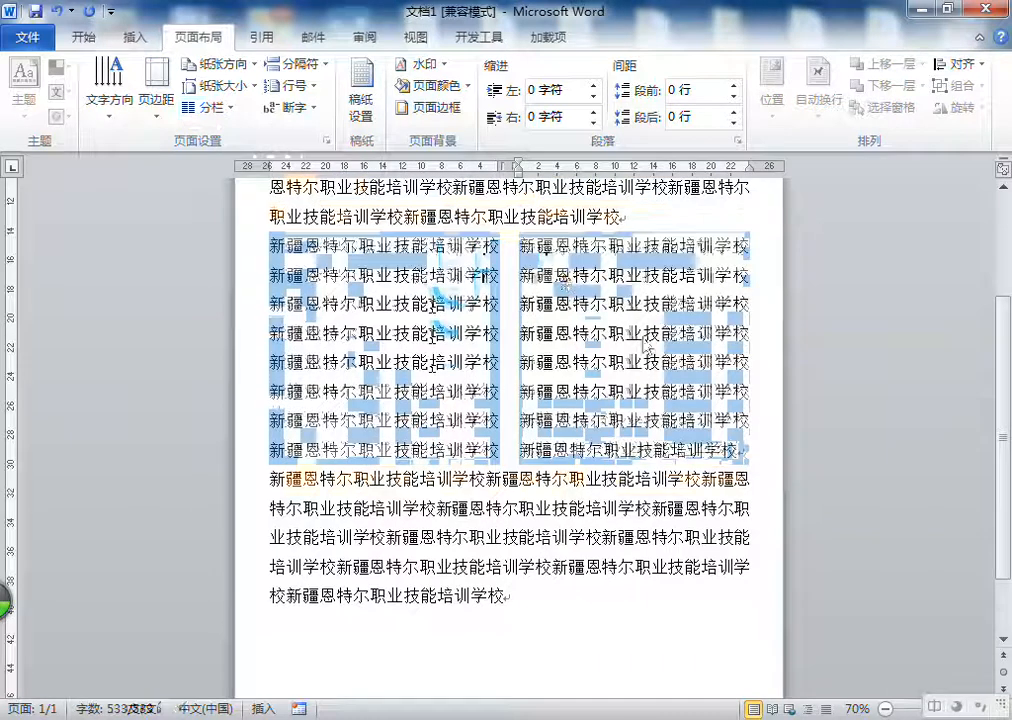
{"action": "scroll", "coordinate": [651, 349], "scroll_direction": "down", "scroll_amount": 2}
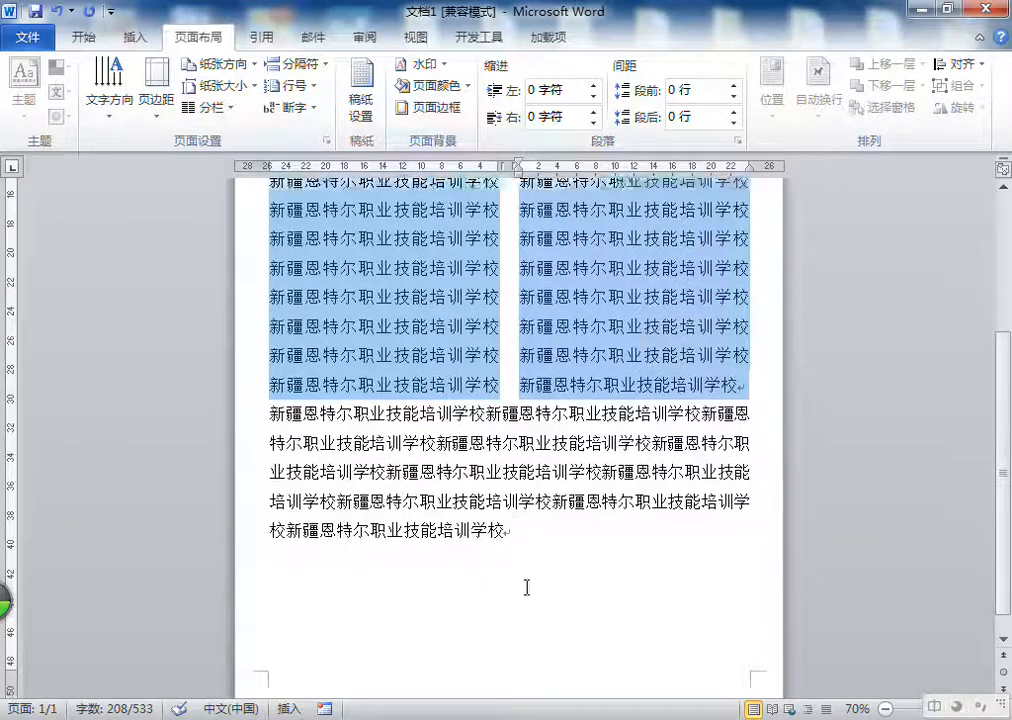
Step: Delete all the text in the document
{"action": "left_click", "coordinate": [532, 557]}
{"action": "key", "text": "ctrl+a"}
{"action": "scroll", "coordinate": [450, 400], "scroll_direction": "up", "scroll_amount": 5}
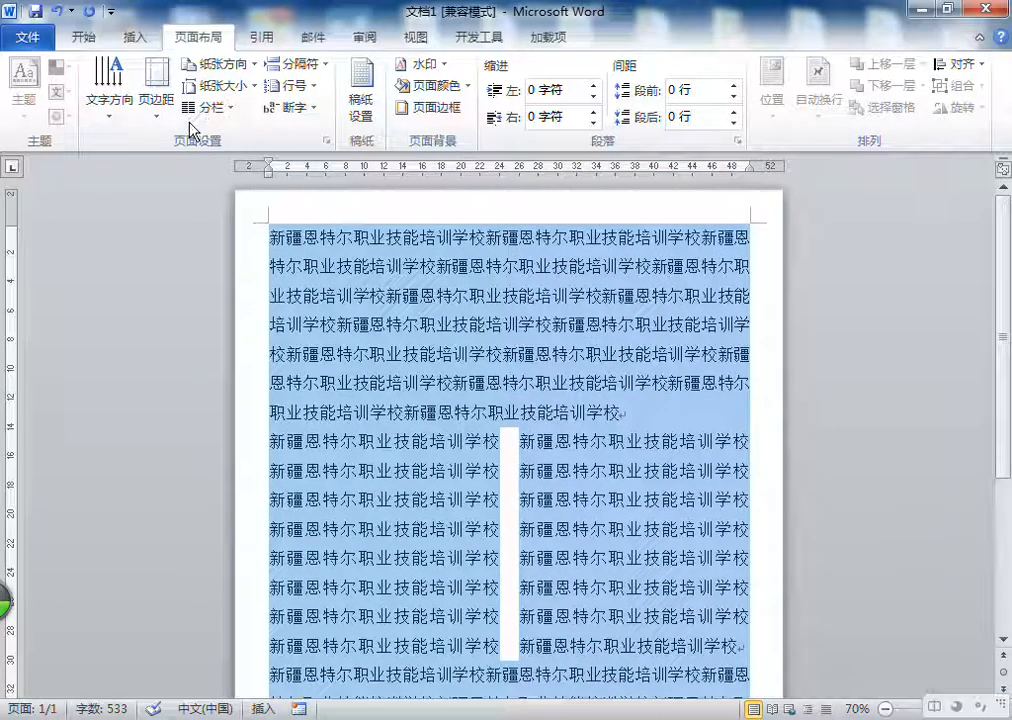
{"action": "key", "text": "Delete"}
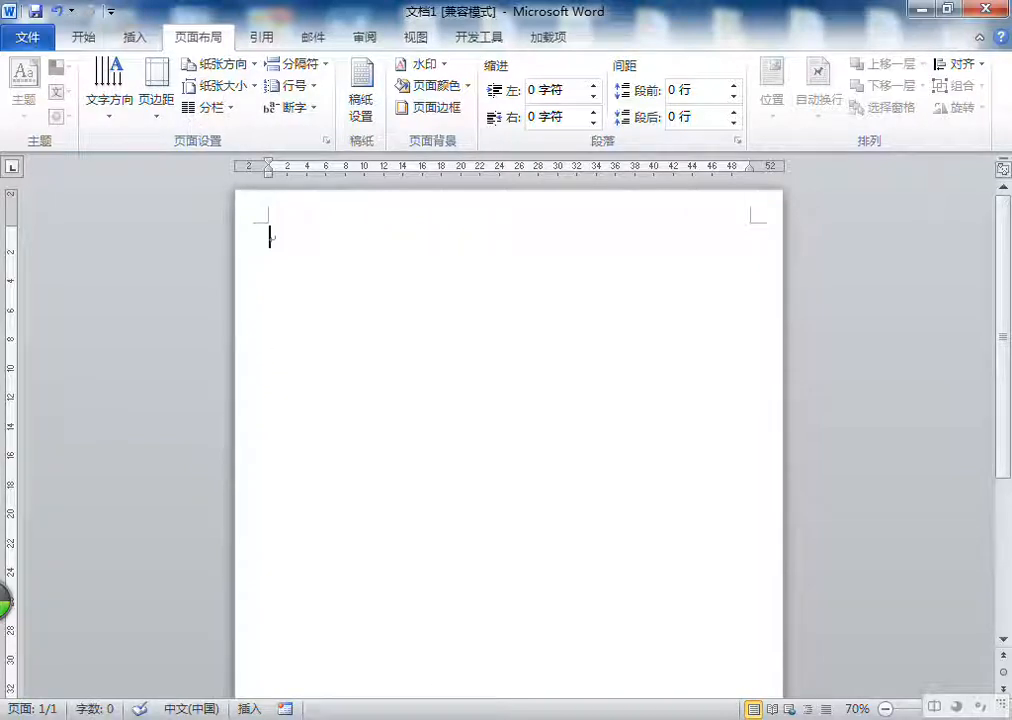
Step: Prepare the empty paragraph for Uyghur text by setting right-to-left direction and changing its alignment to justified
{"action": "left_click", "coordinate": [630, 657]}
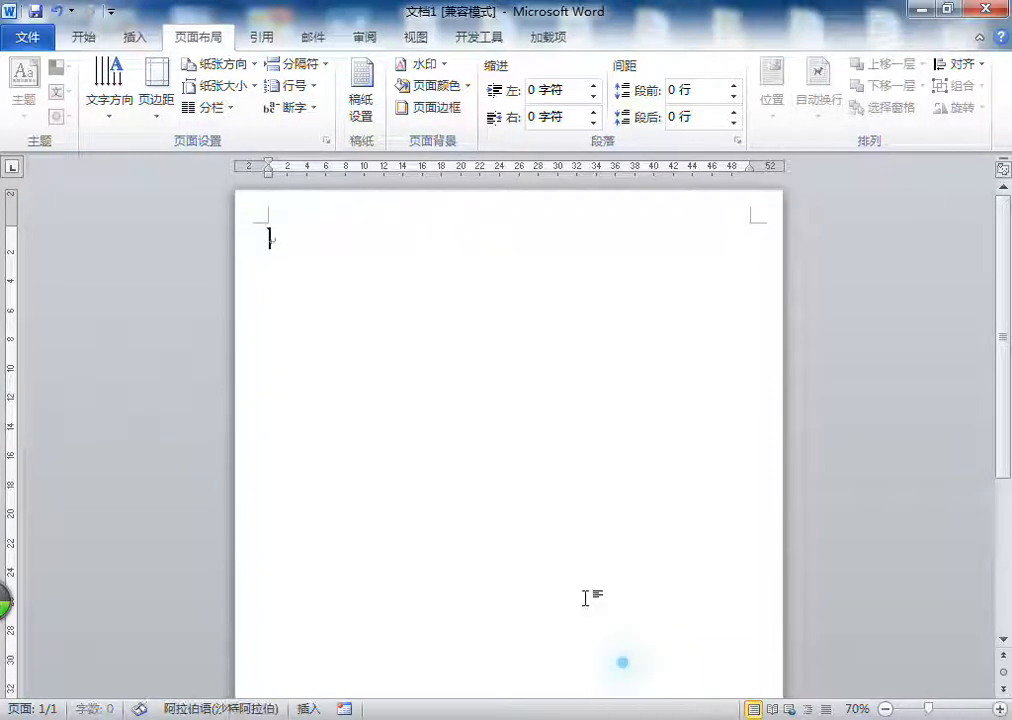
{"action": "left_click", "coordinate": [82, 42]}
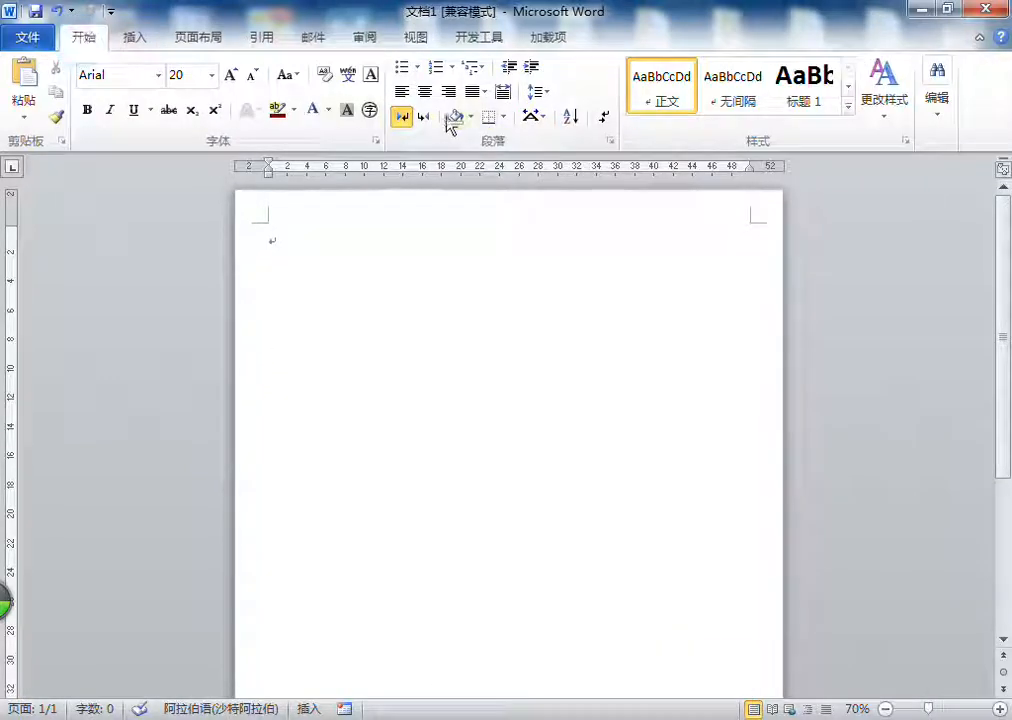
{"action": "left_click", "coordinate": [424, 117]}
{"action": "left_click", "coordinate": [484, 92]}
{"action": "left_click", "coordinate": [484, 95]}
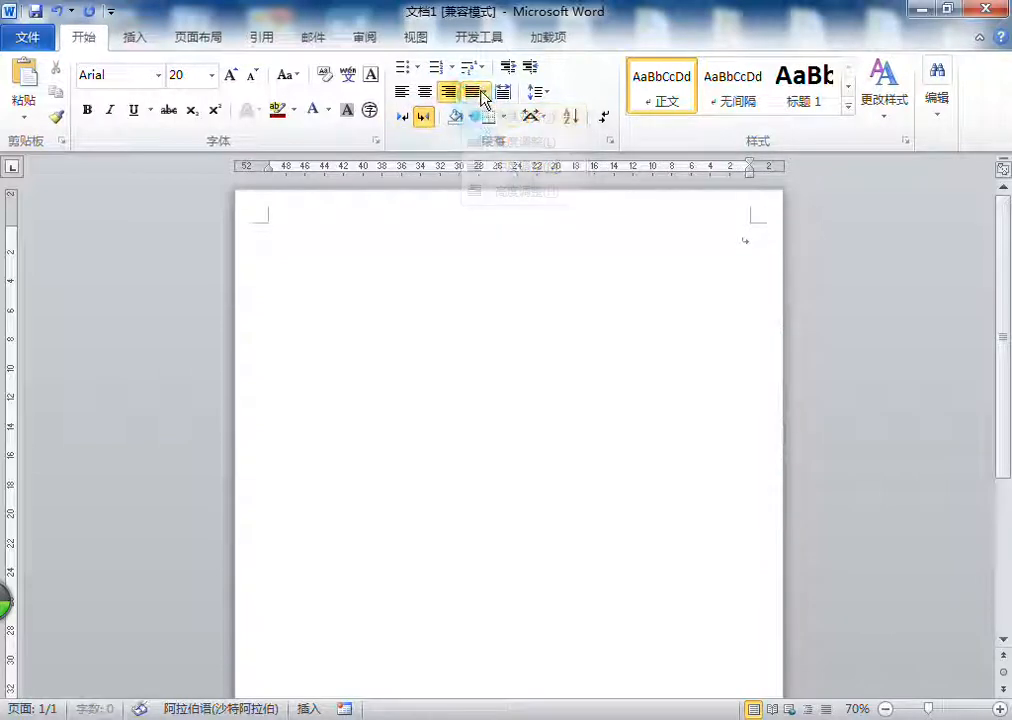
{"action": "left_click", "coordinate": [488, 118]}
Step: Enter the Uyghur sentence «شىنجاڭ ئىنتىل كەسپى تېخنىكا تەربىيىلەش مەكتىپى كەڭ ئوقۇغۇچىلارنى قىزغىن قارشى ئالىدۇ!»
{"action": "type", "text": "شنجاك نىنتل كەسپى"}
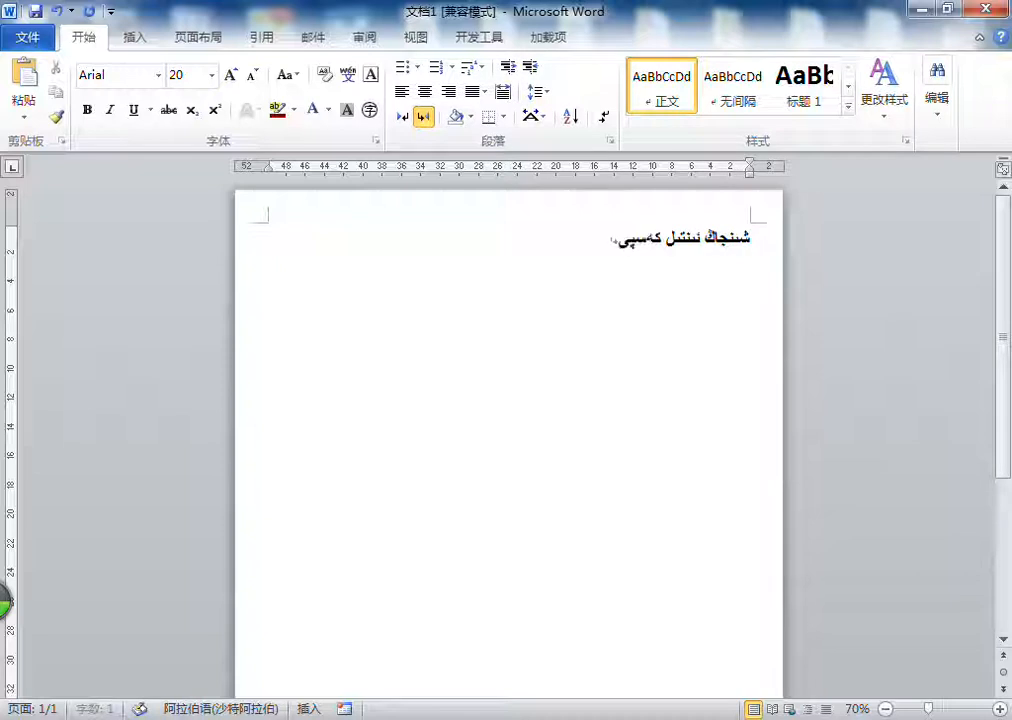
{"action": "type", "text": "بىيىلەش مەكتىپى"}
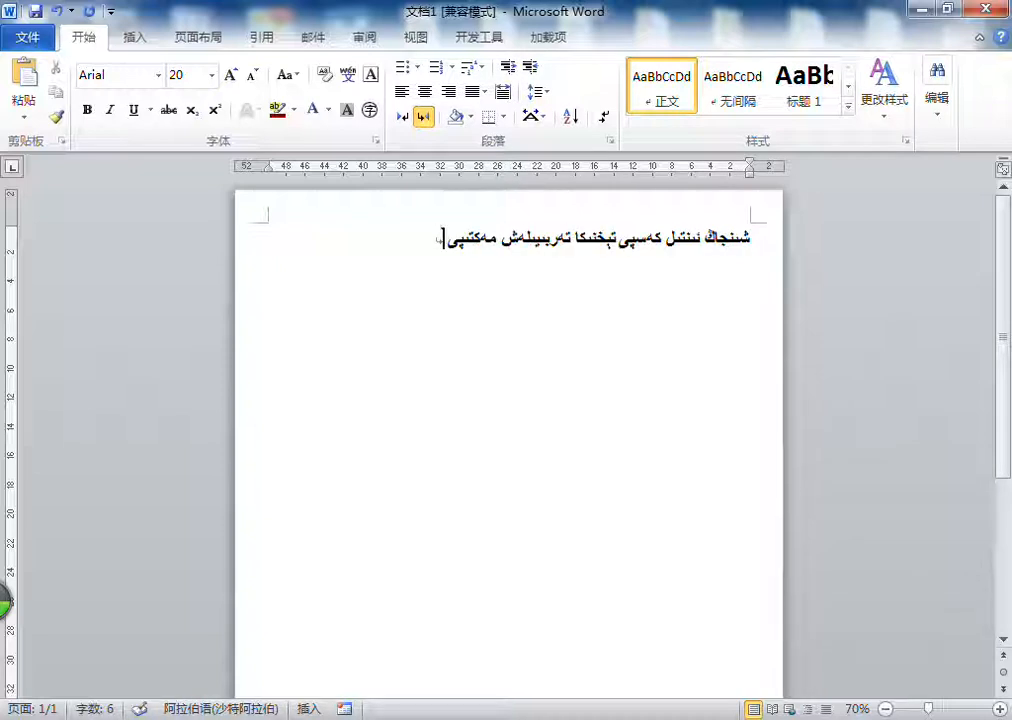
{"action": "type", "text": "كو"}
{"action": "key", "text": "BackSpace"}
{"action": "key", "text": "BackSpace"}
{"action": "type", "text": "كەك نوق"}
{"action": "type", "text": "ۇغۇچىلارنى قىزغى"}
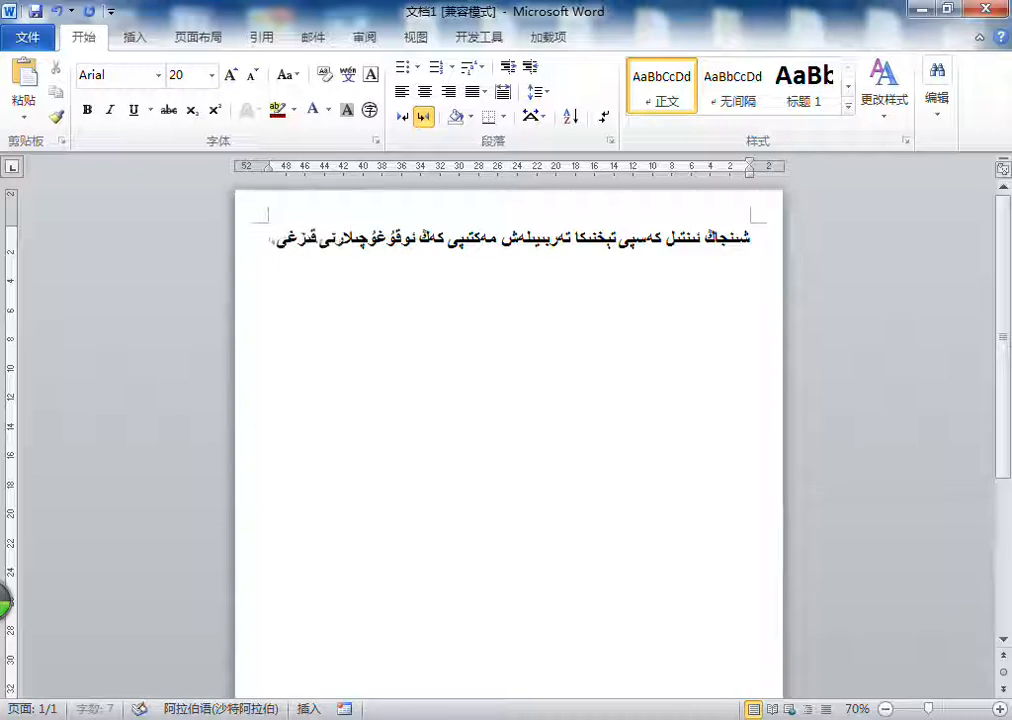
{"action": "type", "text": "ن قارشى ئالىدۇ!"}
Step: Change the font of the whole Uyghur sentence to ALKATIP Basma
{"action": "triple_click", "coordinate": [733, 268]}
{"action": "key", "text": "ctrl+c"}
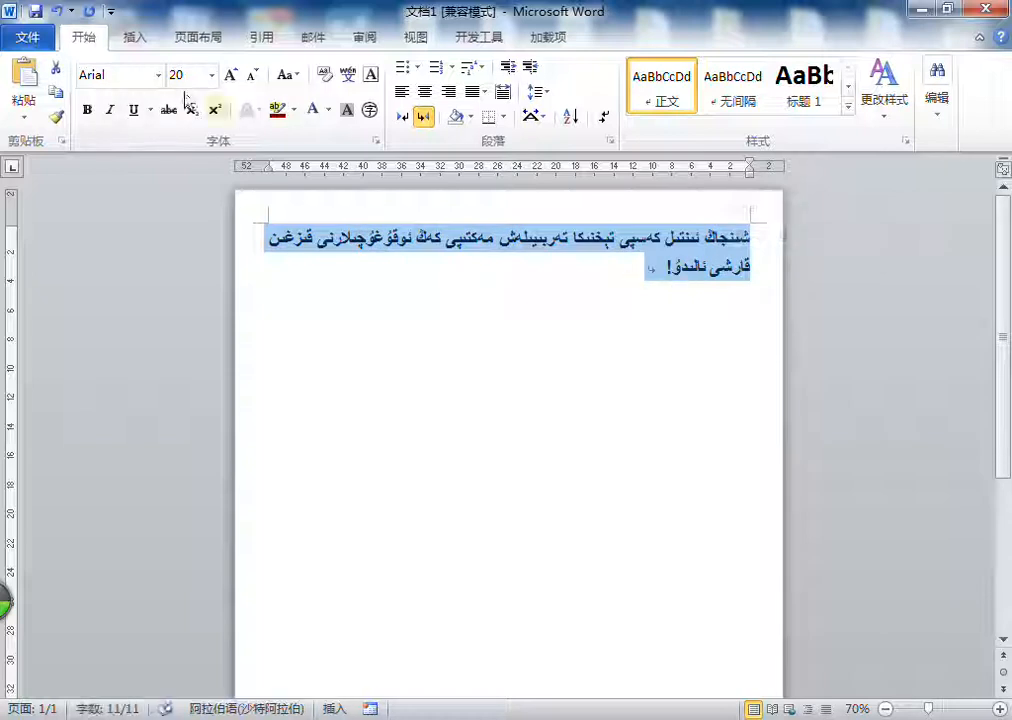
{"action": "left_click", "coordinate": [159, 77]}
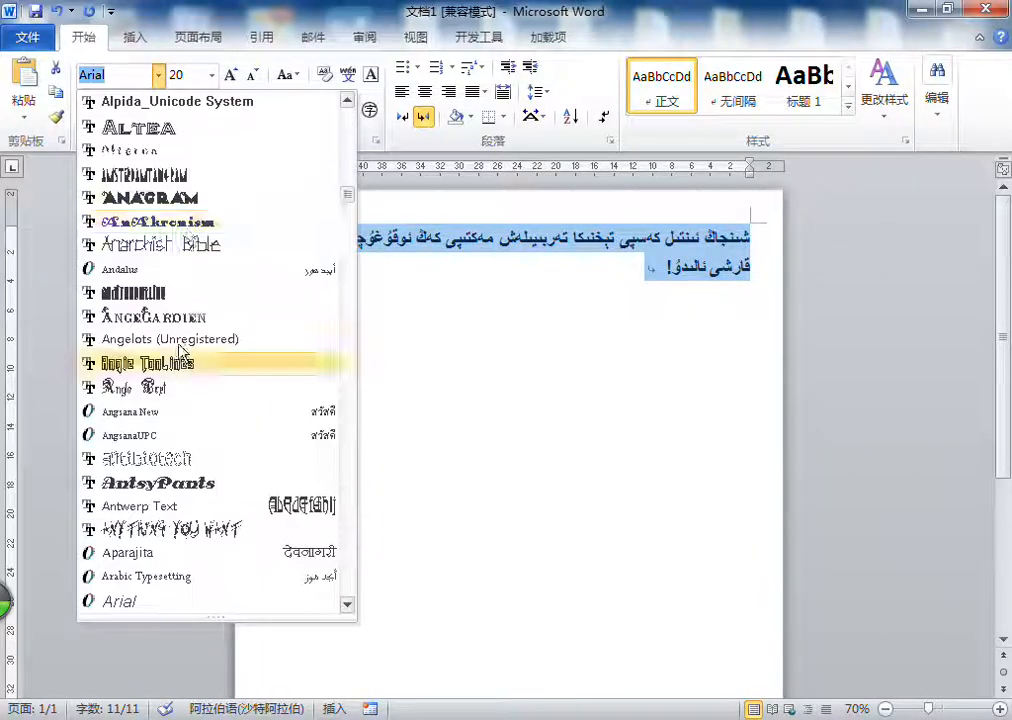
{"action": "scroll", "coordinate": [198, 452], "scroll_direction": "up", "scroll_amount": 8}
{"action": "scroll", "coordinate": [291, 334], "scroll_direction": "up", "scroll_amount": 4}
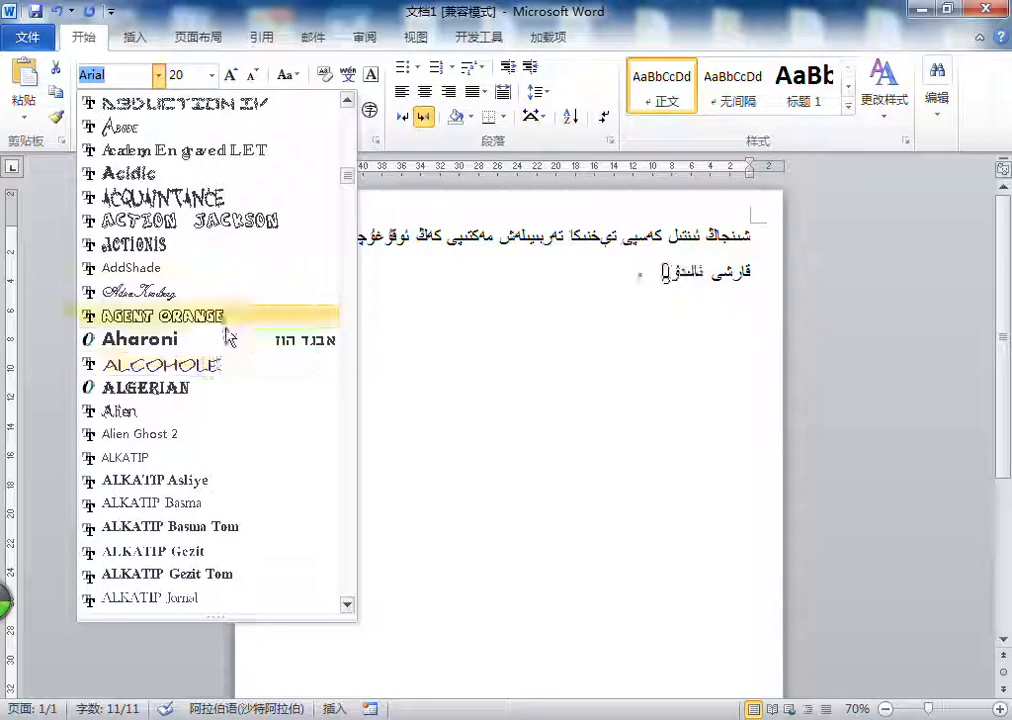
{"action": "scroll", "coordinate": [224, 389], "scroll_direction": "down", "scroll_amount": 3}
{"action": "left_click", "coordinate": [217, 320]}
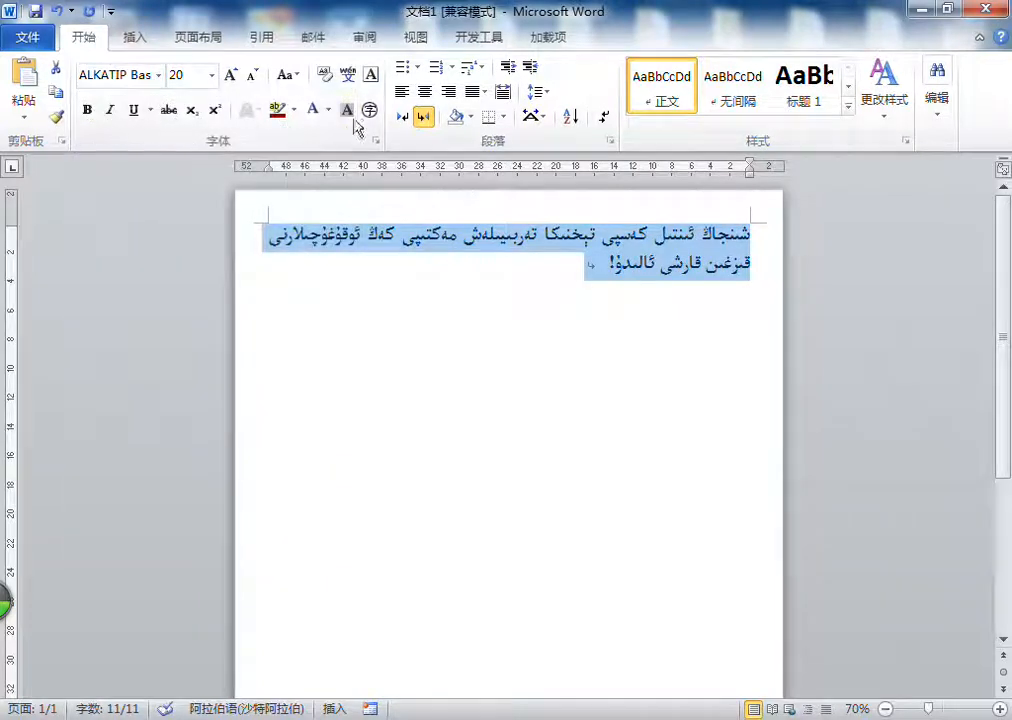
Step: Reduce the font size of the whole Uyghur sentence to 四号
{"action": "left_click", "coordinate": [290, 76]}
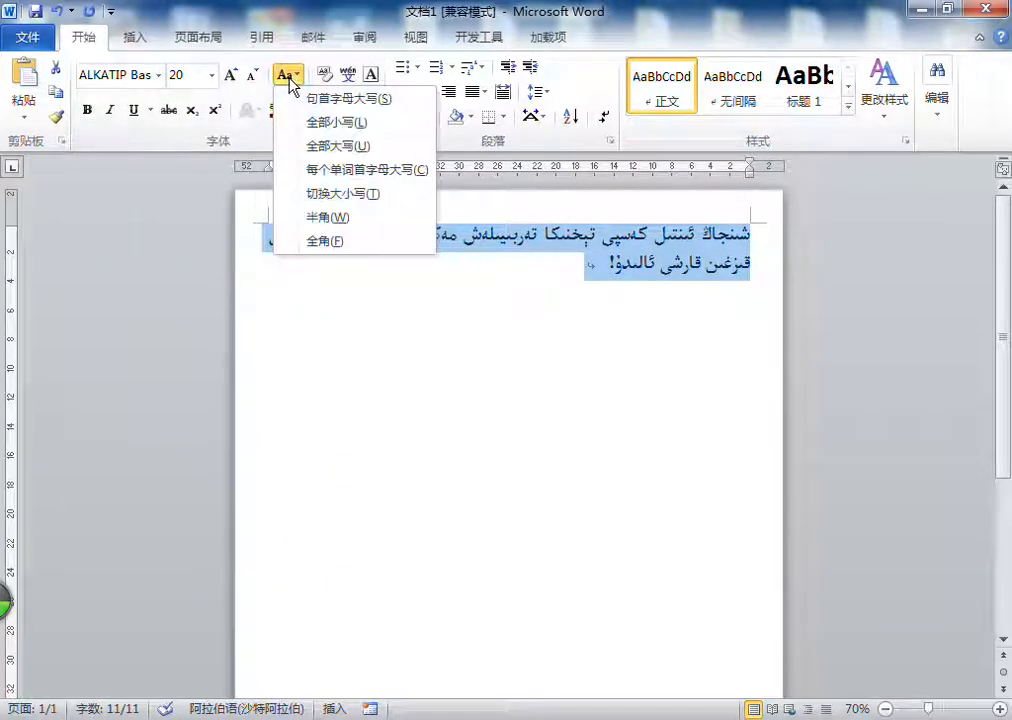
{"action": "left_click", "coordinate": [256, 76]}
{"action": "left_click", "coordinate": [256, 76]}
{"action": "left_click", "coordinate": [256, 76]}
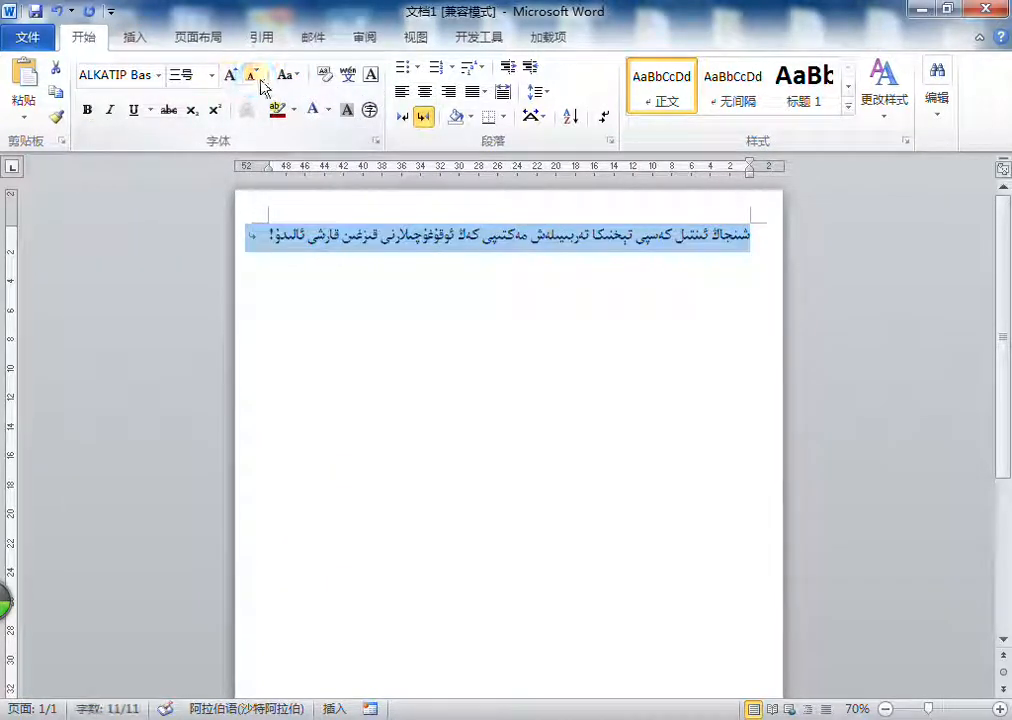
{"action": "left_click", "coordinate": [255, 76]}
Step: Copy the Uyghur sentence and paste it repeatedly to build one long paragraph of nine repetitions
{"action": "left_click", "coordinate": [308, 236]}
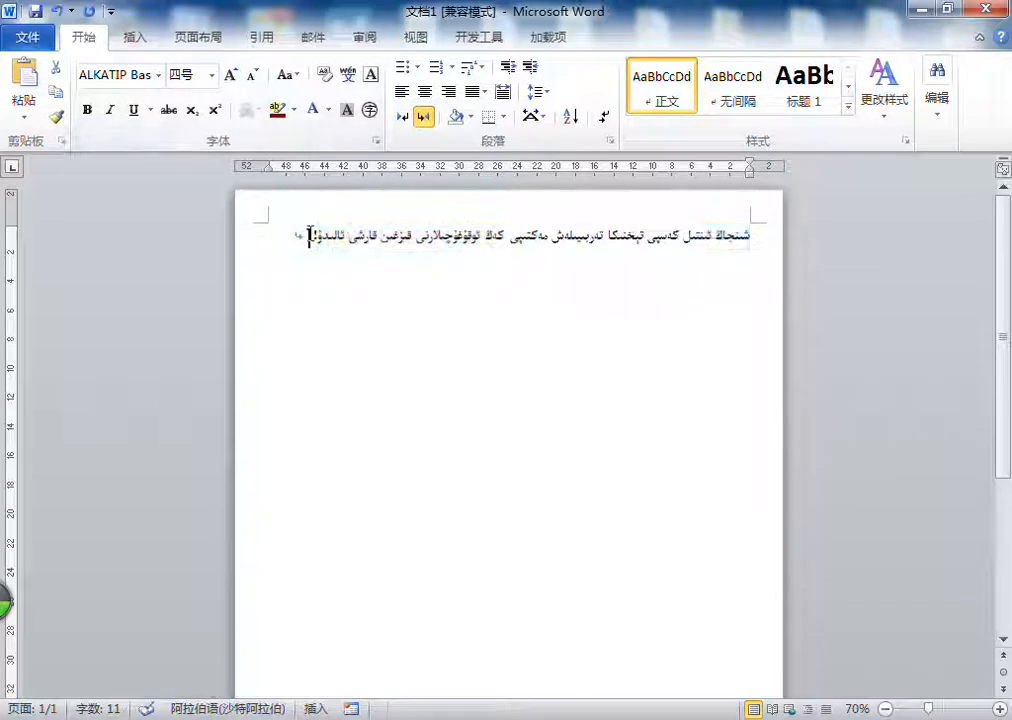
{"action": "left_click_drag", "start_coordinate": [312, 236], "coordinate": [808, 240]}
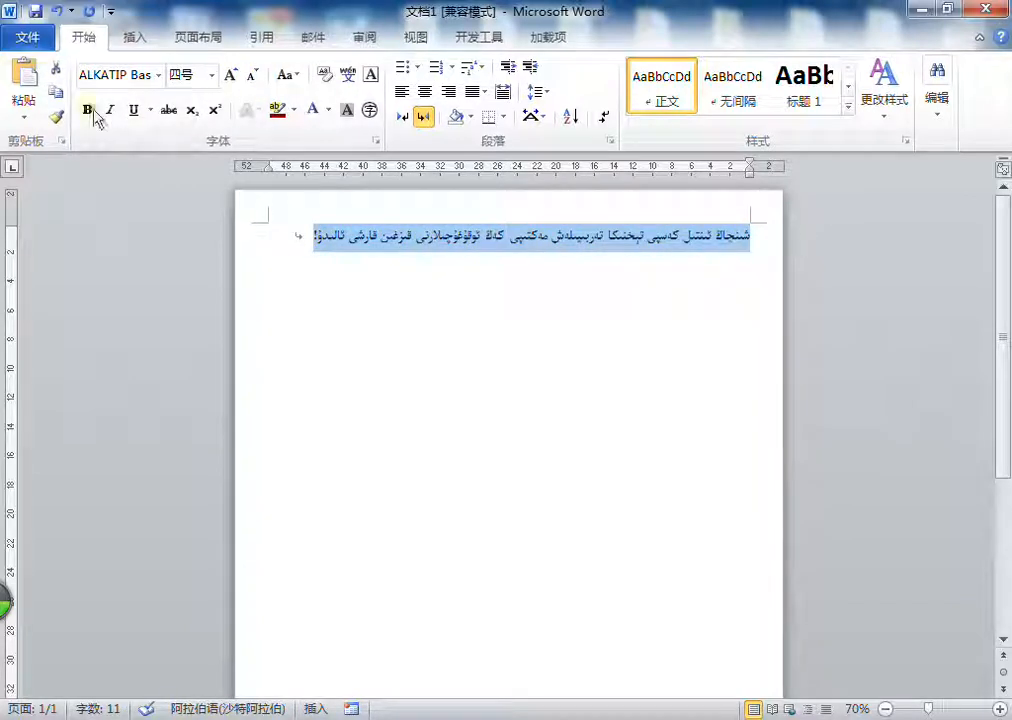
{"action": "left_click", "coordinate": [32, 86]}
{"action": "left_click", "coordinate": [32, 86]}
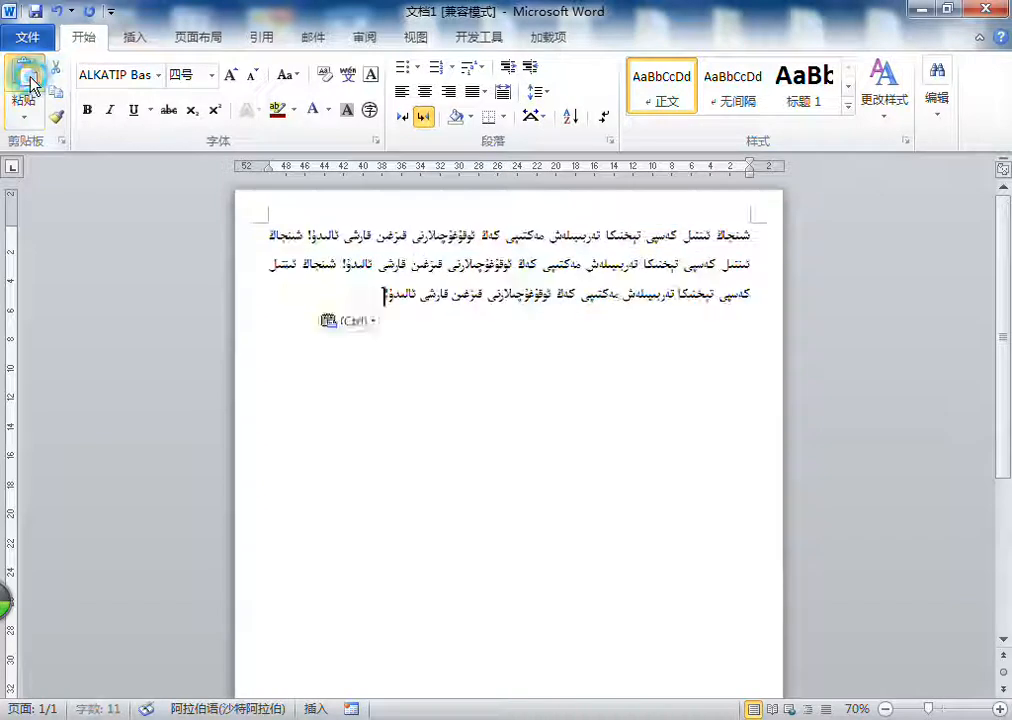
{"action": "left_click", "coordinate": [32, 86]}
{"action": "left_click", "coordinate": [32, 86]}
{"action": "left_click", "coordinate": [32, 86]}
{"action": "left_click", "coordinate": [32, 86]}
{"action": "left_click", "coordinate": [32, 86]}
Step: Add two more paragraphs made from the copied sentence, six repetitions in the second and five in the third
{"action": "left_click", "coordinate": [32, 86]}
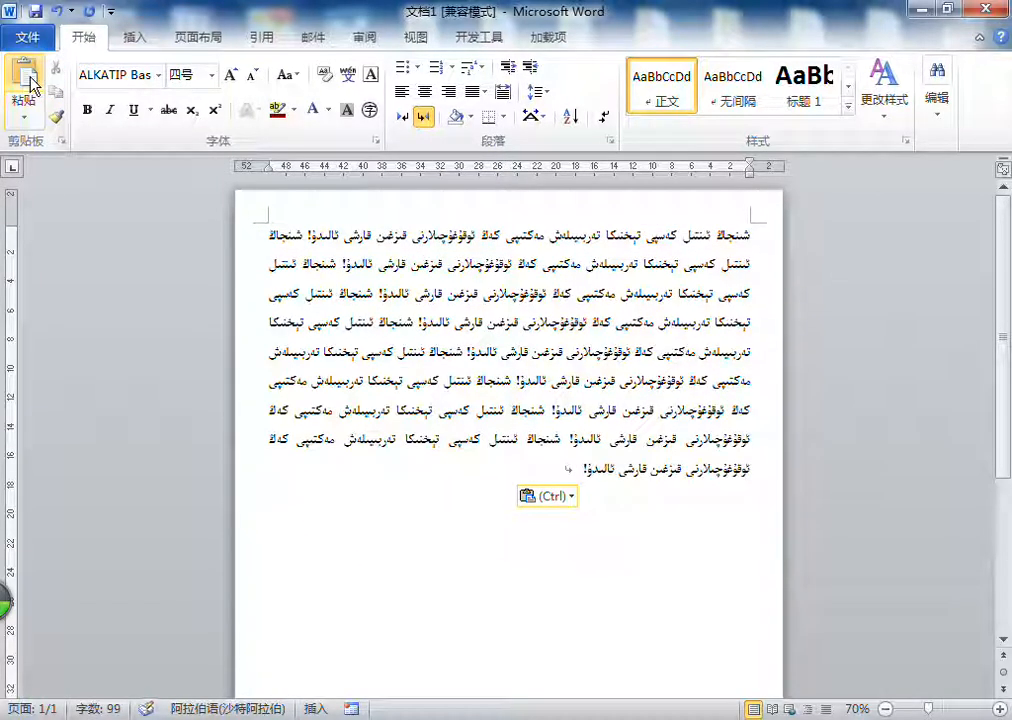
{"action": "key", "text": "Return"}
{"action": "left_click", "coordinate": [32, 86]}
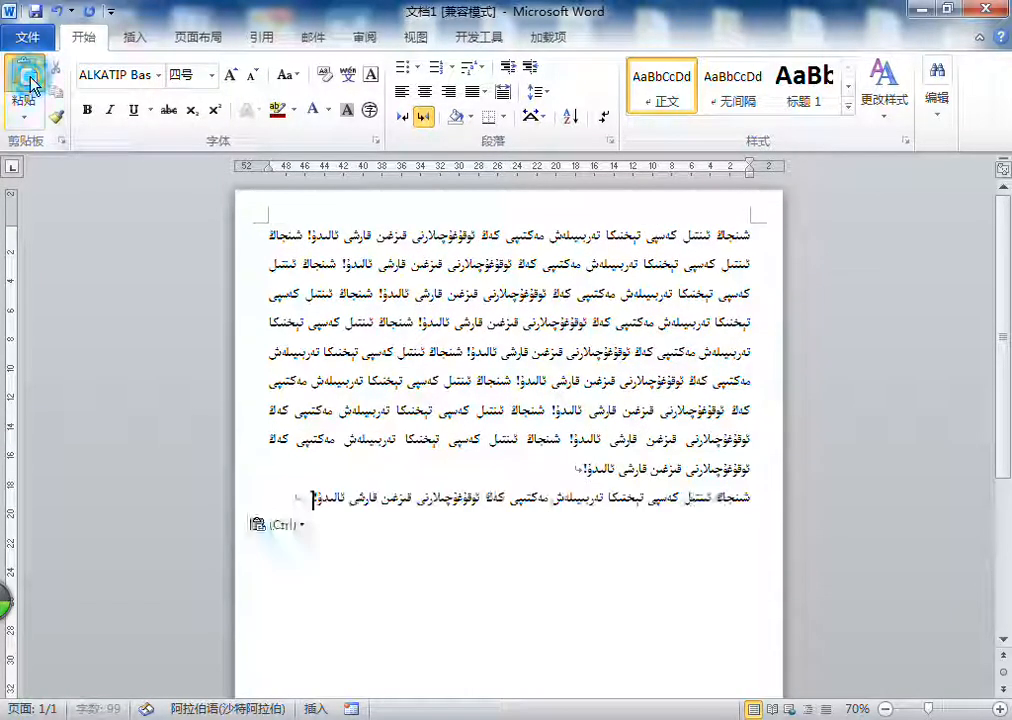
{"action": "left_click", "coordinate": [32, 86]}
{"action": "left_click", "coordinate": [32, 86]}
{"action": "left_click", "coordinate": [32, 86]}
{"action": "left_click", "coordinate": [32, 86]}
{"action": "left_click", "coordinate": [32, 86]}
{"action": "key", "text": "Return"}
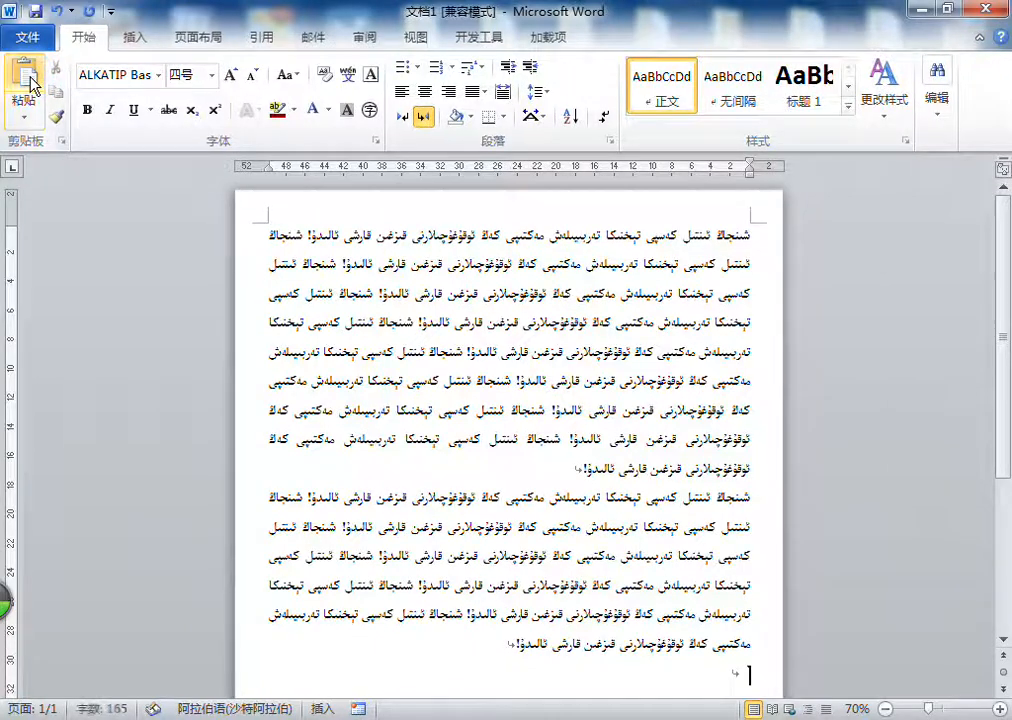
{"action": "left_click", "coordinate": [32, 86]}
{"action": "left_click", "coordinate": [32, 86]}
{"action": "left_click", "coordinate": [32, 86]}
{"action": "left_click", "coordinate": [32, 86]}
{"action": "left_click", "coordinate": [32, 86]}
{"action": "scroll", "coordinate": [810, 459], "scroll_direction": "down", "scroll_amount": 2}
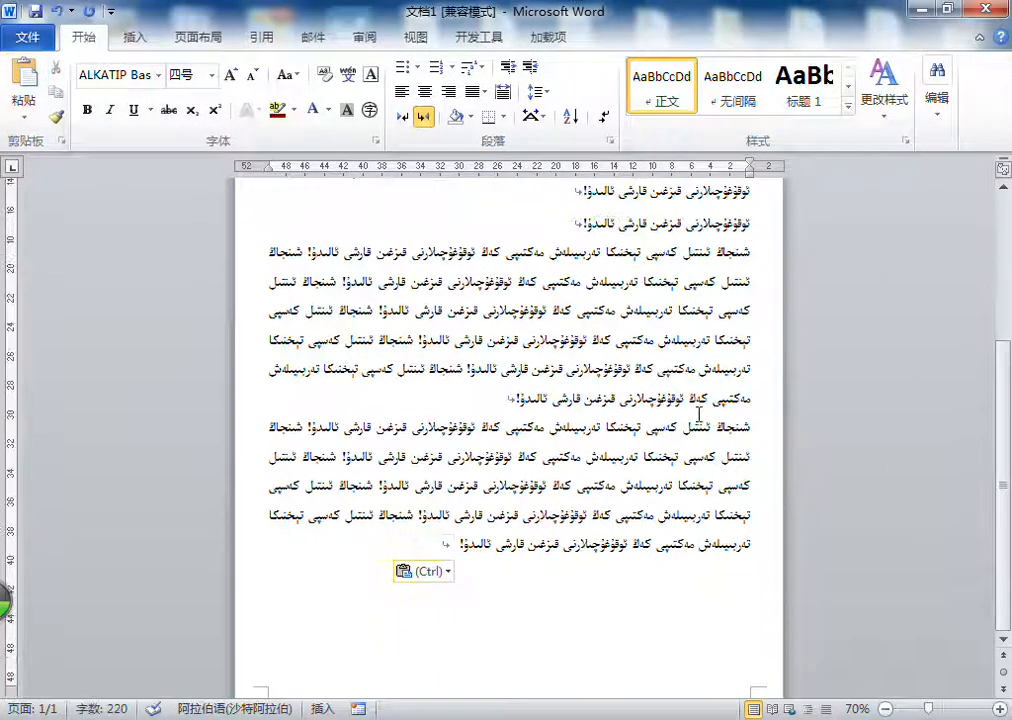
Step: Lay out only the middle Uyghur paragraph in two columns (两栏)
{"action": "scroll", "coordinate": [573, 400], "scroll_direction": "up", "scroll_amount": 3}
{"action": "triple_click", "coordinate": [486, 507]}
{"action": "scroll", "coordinate": [486, 507], "scroll_direction": "up", "scroll_amount": 1}
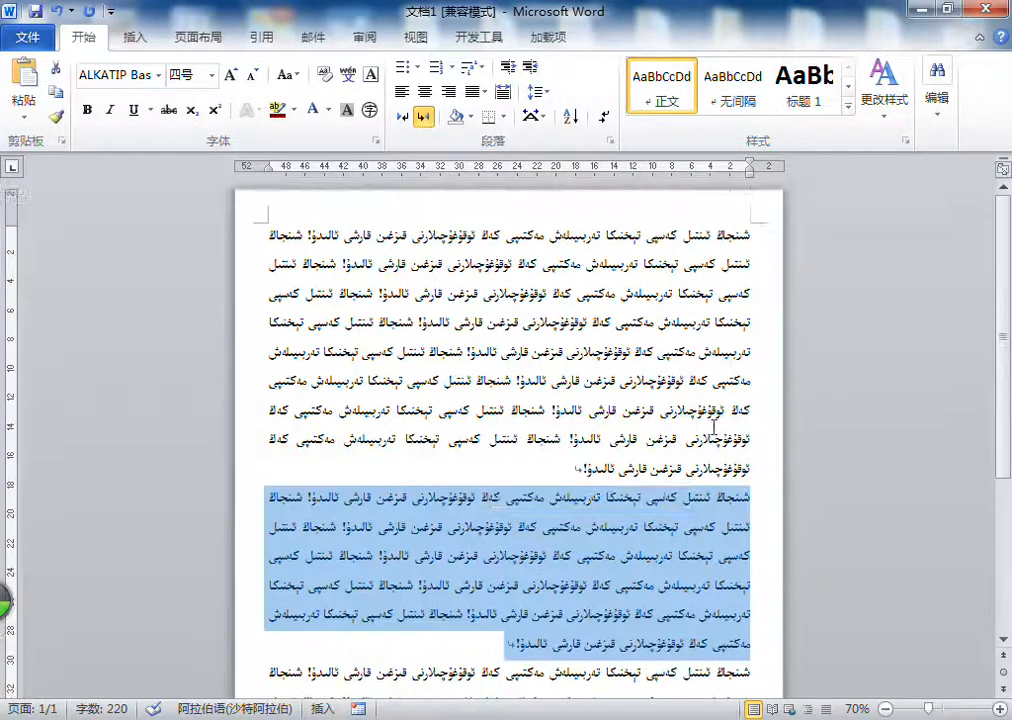
{"action": "left_click", "coordinate": [199, 37]}
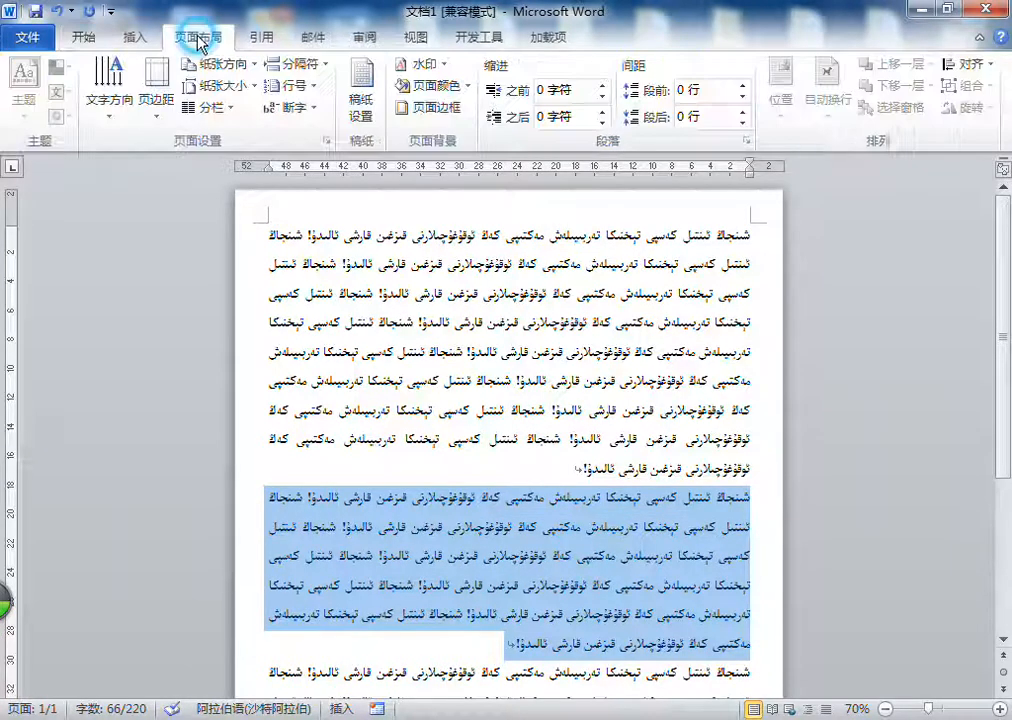
{"action": "left_click", "coordinate": [207, 107]}
{"action": "left_click", "coordinate": [238, 188]}
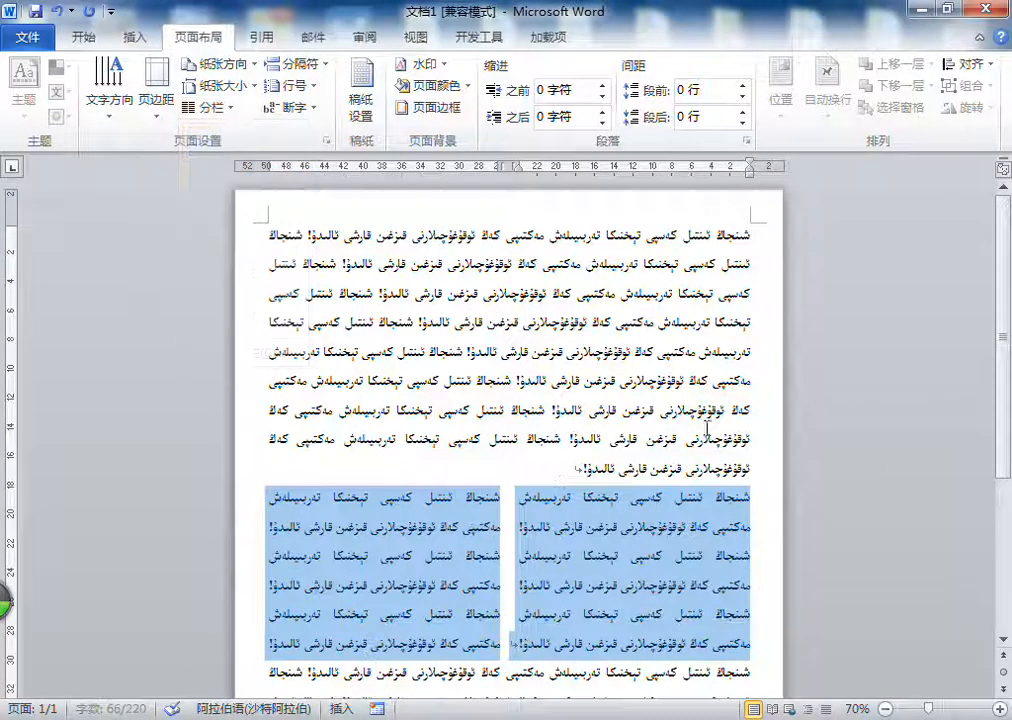
Step: Enlarge the font of all three Uyghur paragraphs to 小二
{"action": "scroll", "coordinate": [727, 435], "scroll_direction": "down", "scroll_amount": 1}
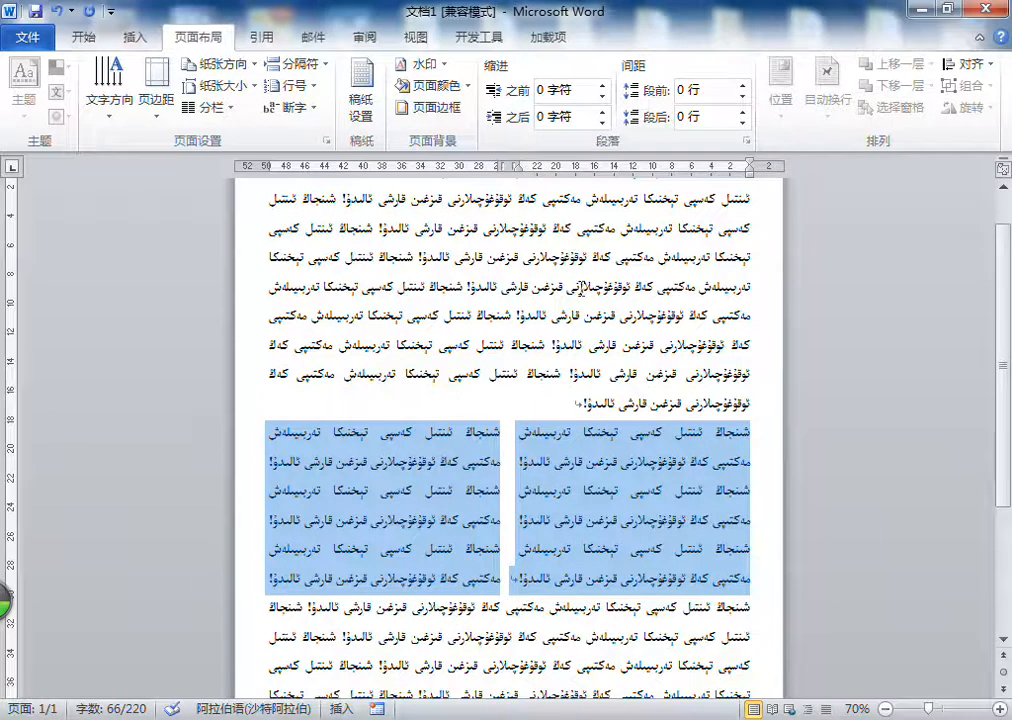
{"action": "triple_click", "coordinate": [581, 296]}
{"action": "left_click_drag", "start_coordinate": [581, 296], "coordinate": [492, 636]}
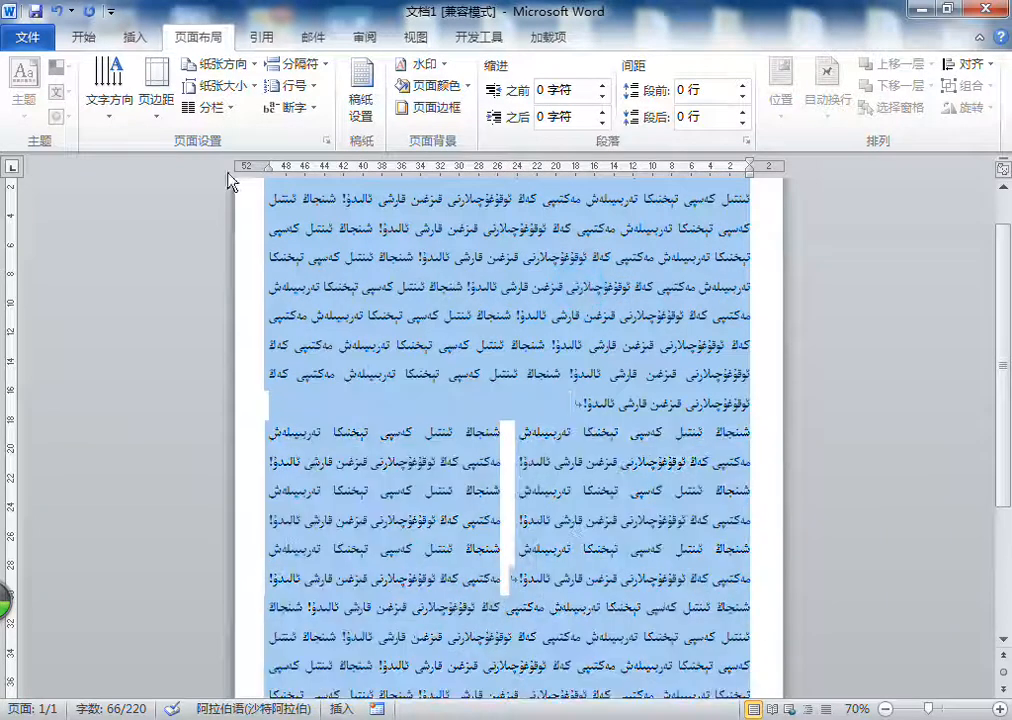
{"action": "left_click", "coordinate": [84, 37]}
{"action": "left_click", "coordinate": [229, 77]}
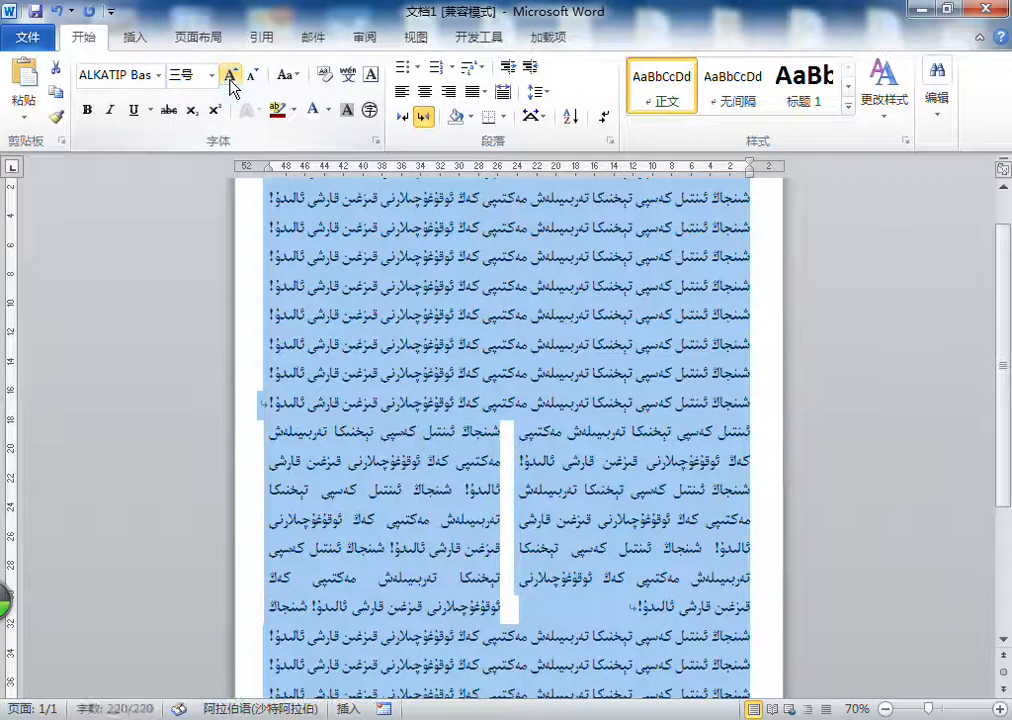
{"action": "left_click", "coordinate": [229, 77]}
{"action": "left_click", "coordinate": [651, 340]}
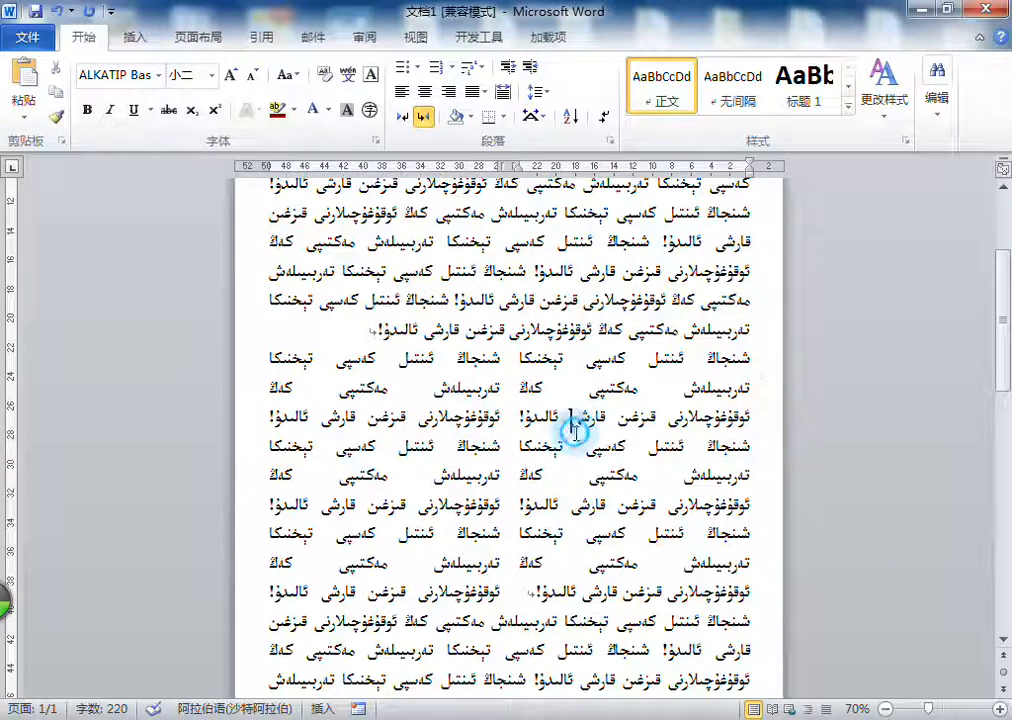
Step: Replace the text of the two-column middle paragraph with a Uyghur address giving region, city, district and road
{"action": "triple_click", "coordinate": [583, 368]}
{"action": "scroll", "coordinate": [617, 420], "scroll_direction": "down", "scroll_amount": 2}
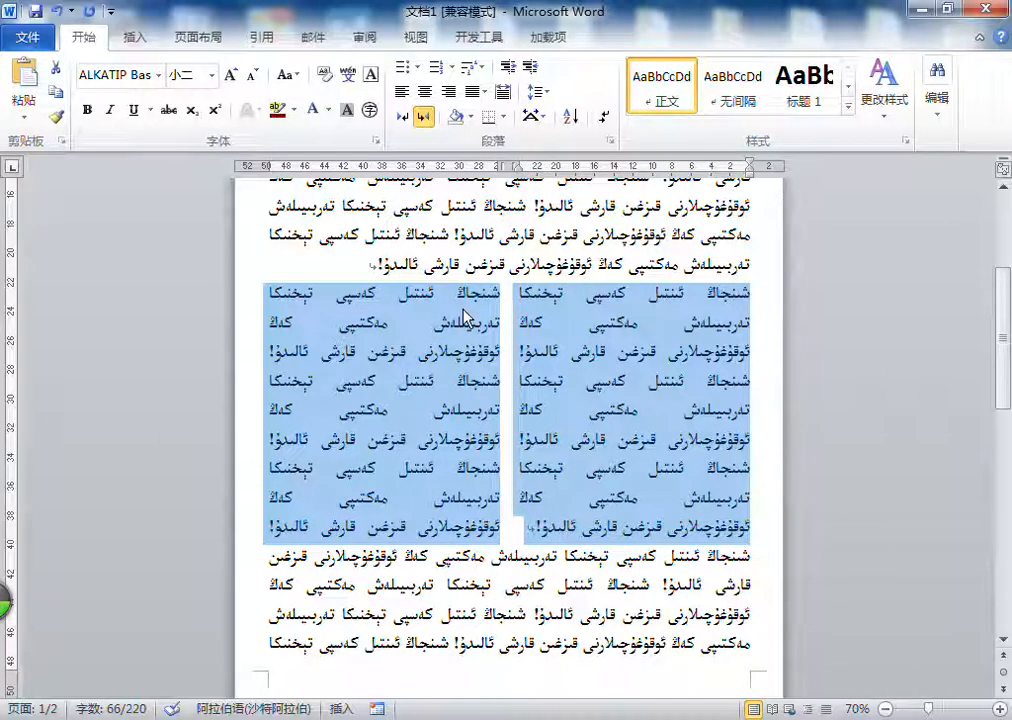
{"action": "type", "text": "شنجاڭ ئۇيغۇر ئاپتونوم رايونى ئۈرۈم"}
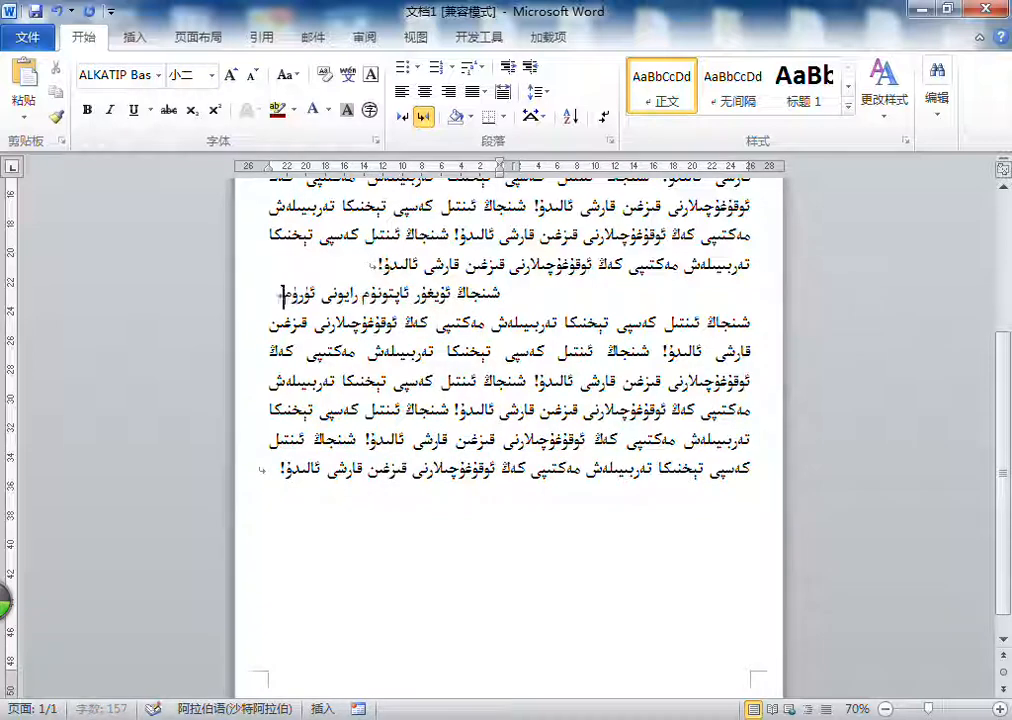
{"action": "type", "text": "چى"}
{"action": "key", "text": "Return"}
{"action": "type", "text": "شەھرى تەگرىتاغ"}
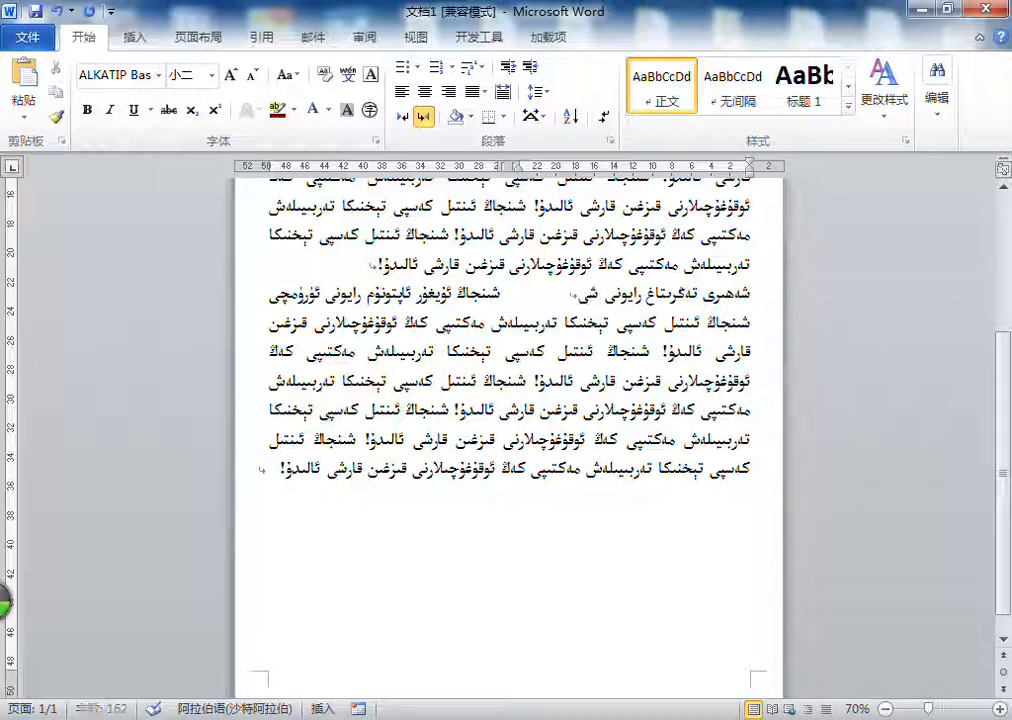
{"action": "type", "text": "رايونى شنخۇا جەنۇبى يولى"}
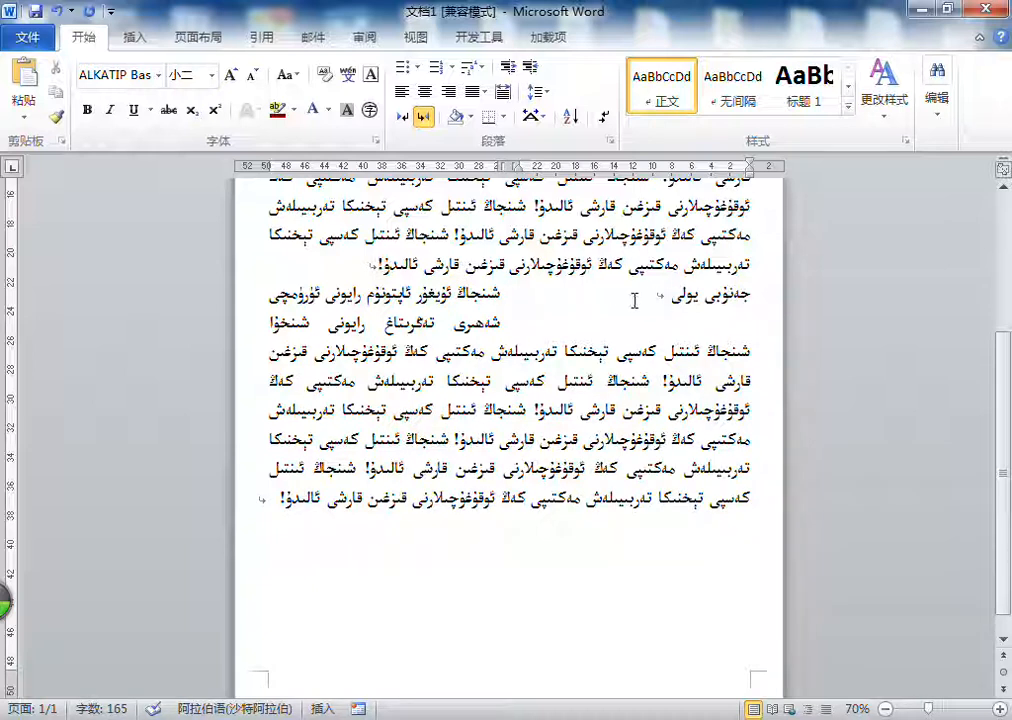
Step: Set the address paragraph and the empty line below it back to one column (一栏)
{"action": "triple_click", "coordinate": [440, 290]}
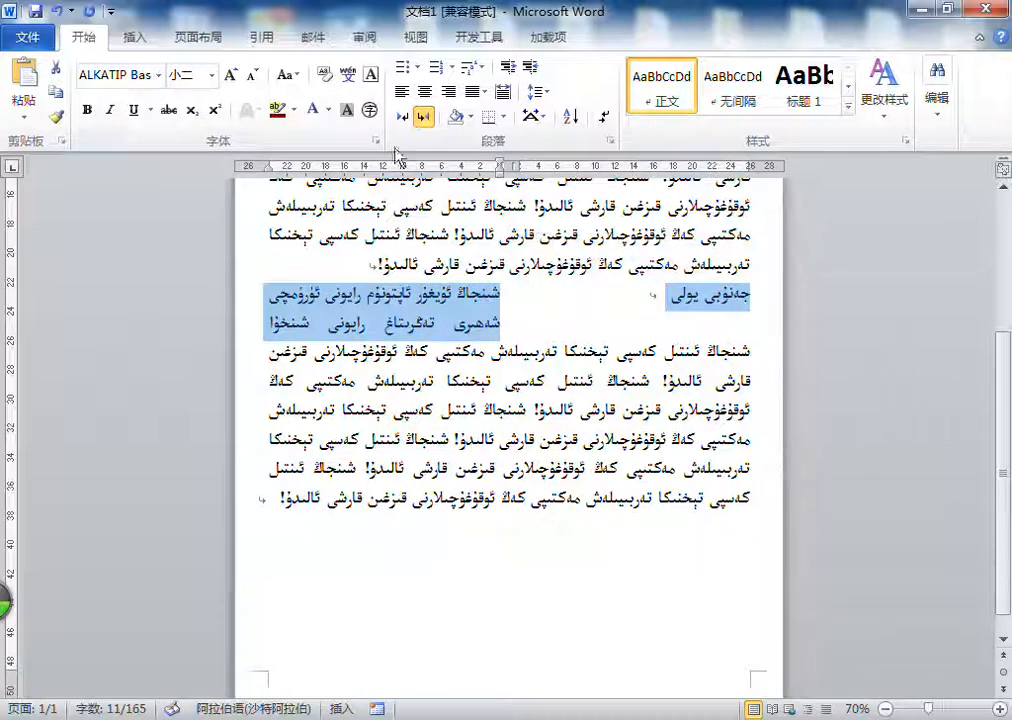
{"action": "left_click", "coordinate": [200, 38]}
{"action": "left_click", "coordinate": [210, 107]}
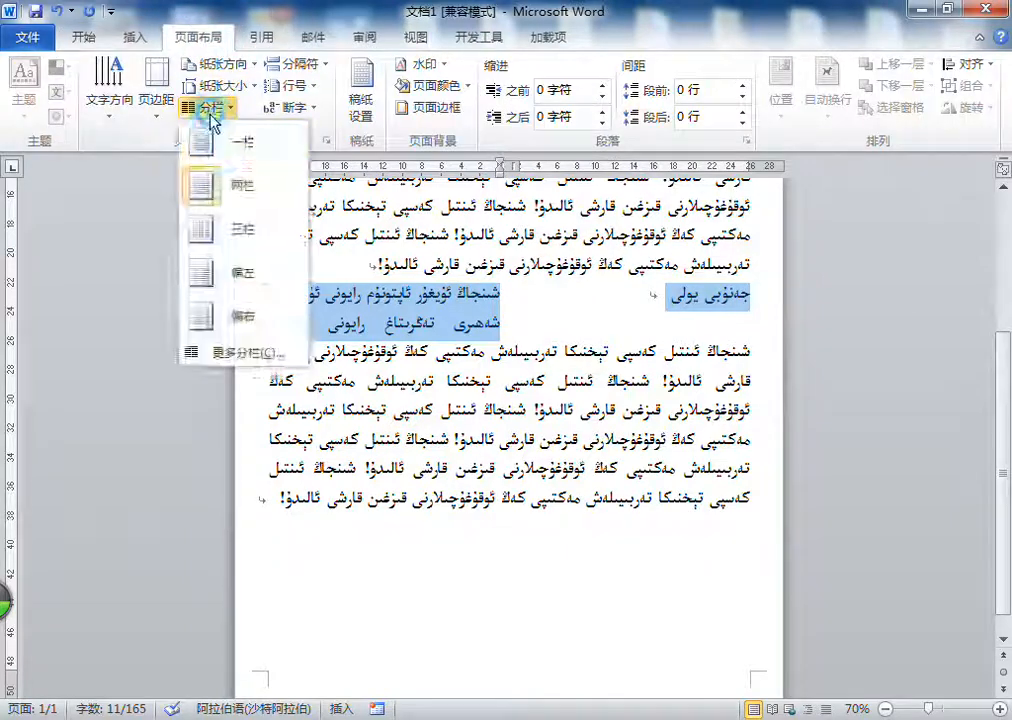
{"action": "left_click", "coordinate": [232, 140]}
{"action": "left_click", "coordinate": [505, 349]}
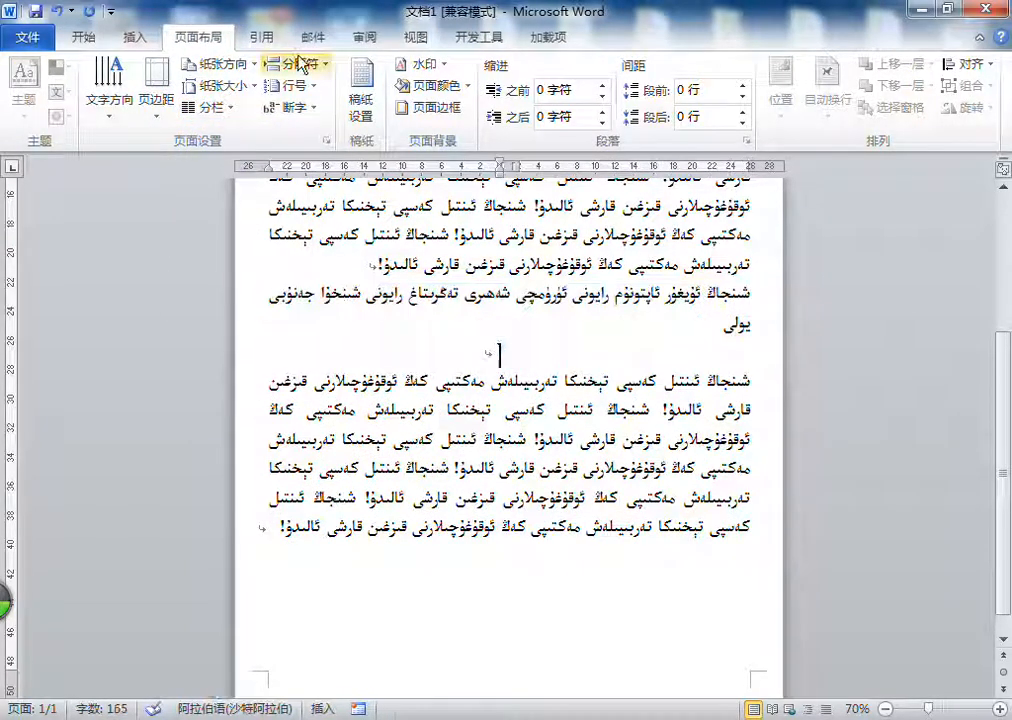
{"action": "left_click", "coordinate": [210, 107]}
{"action": "left_click", "coordinate": [233, 150]}
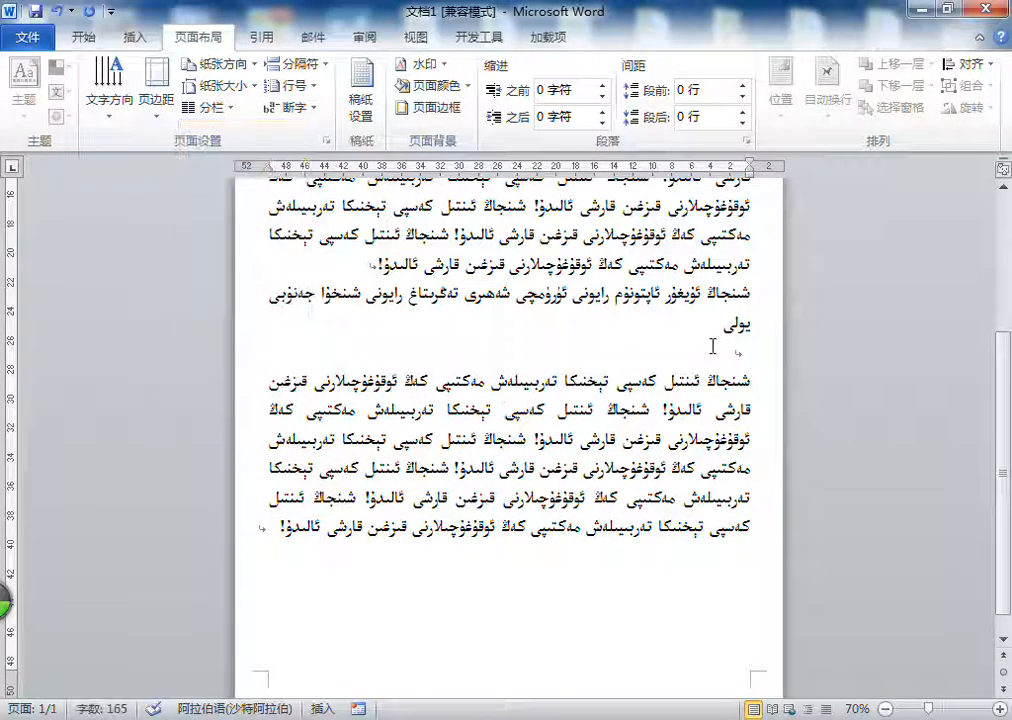
Step: Remove the empty paragraph mark below the address and retype the address's last word, «يولى»
{"action": "left_click", "coordinate": [754, 355]}
{"action": "double_click", "coordinate": [753, 355]}
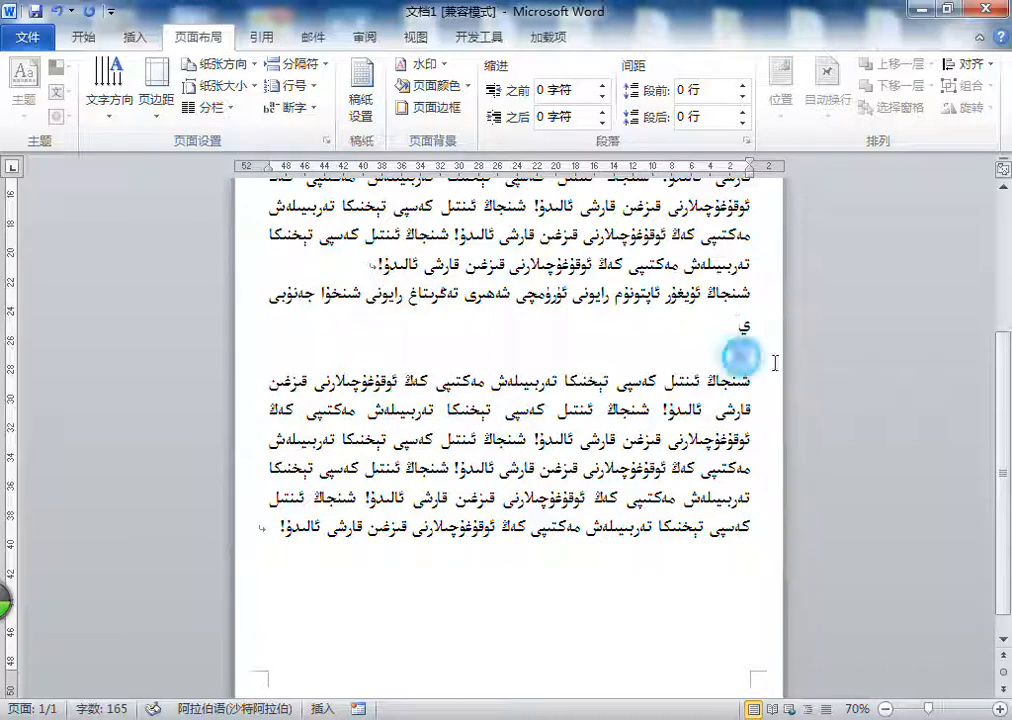
{"action": "left_click", "coordinate": [730, 326]}
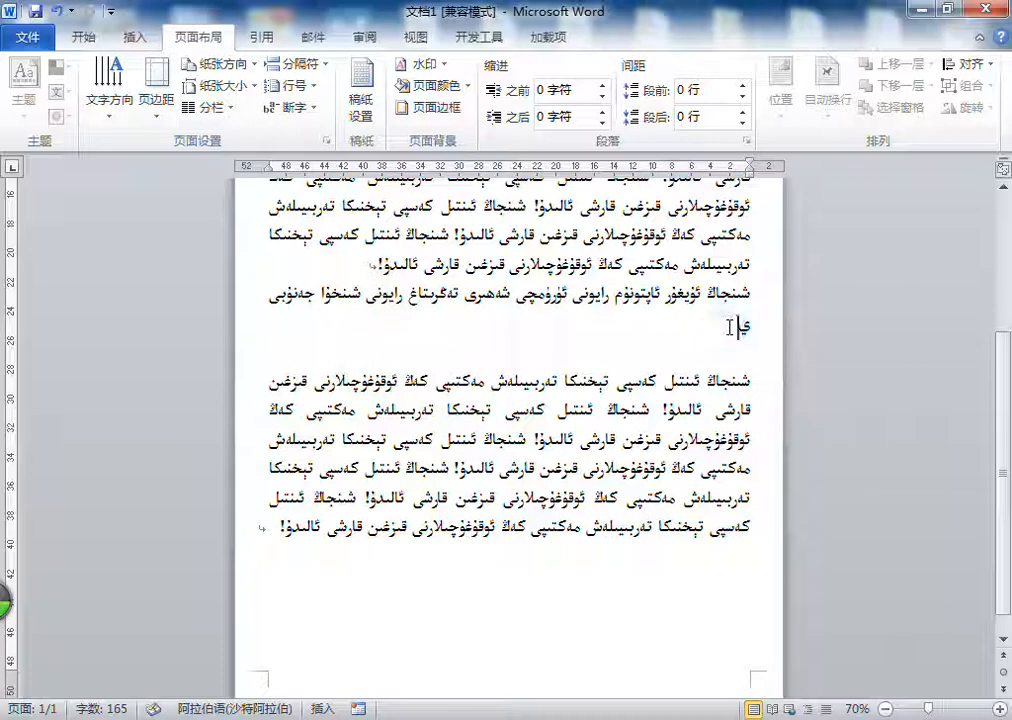
{"action": "type", "text": "ولى"}
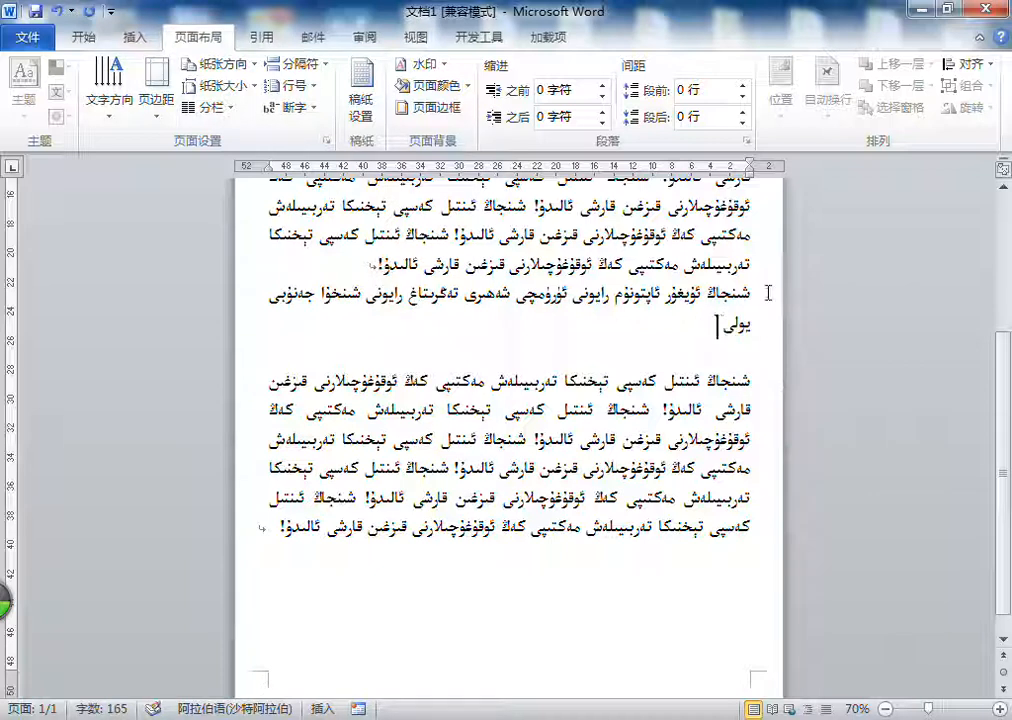
Step: Try to duplicate the address by copying and pasting its entire paragraph, and undo the paste
{"action": "triple_click", "coordinate": [755, 292]}
{"action": "left_click", "coordinate": [83, 37]}
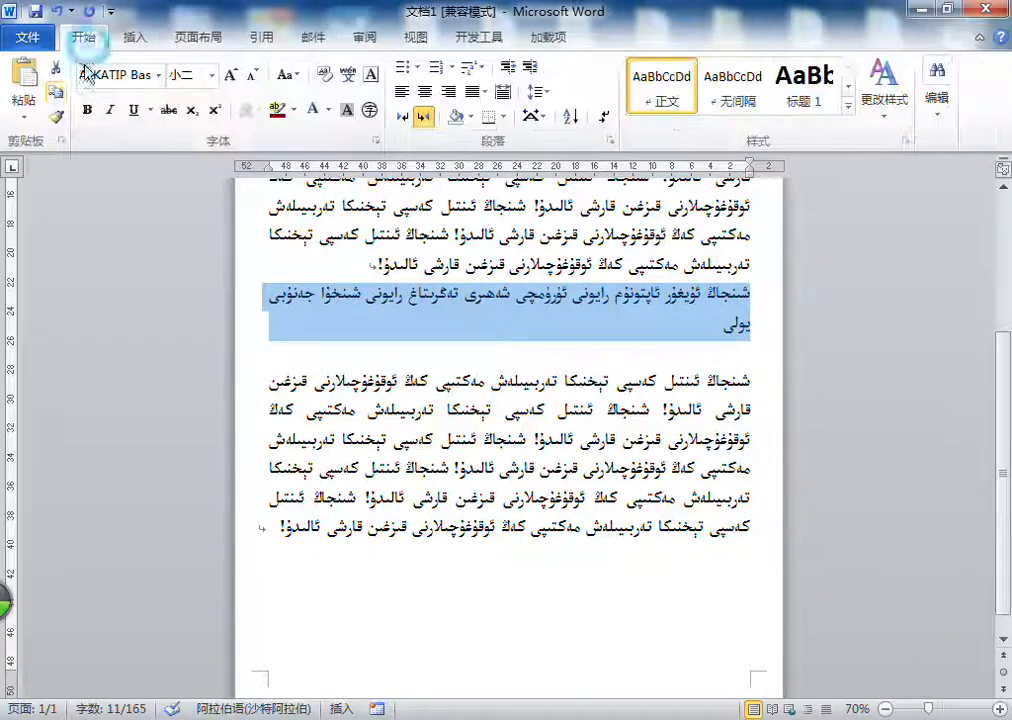
{"action": "left_click", "coordinate": [27, 85]}
{"action": "left_click", "coordinate": [27, 85]}
{"action": "key", "text": "ctrl+z"}
Step: Copy just the address text up to its last word and paste it repeatedly to form a paragraph of eight repetitions
{"action": "left_click", "coordinate": [722, 325]}
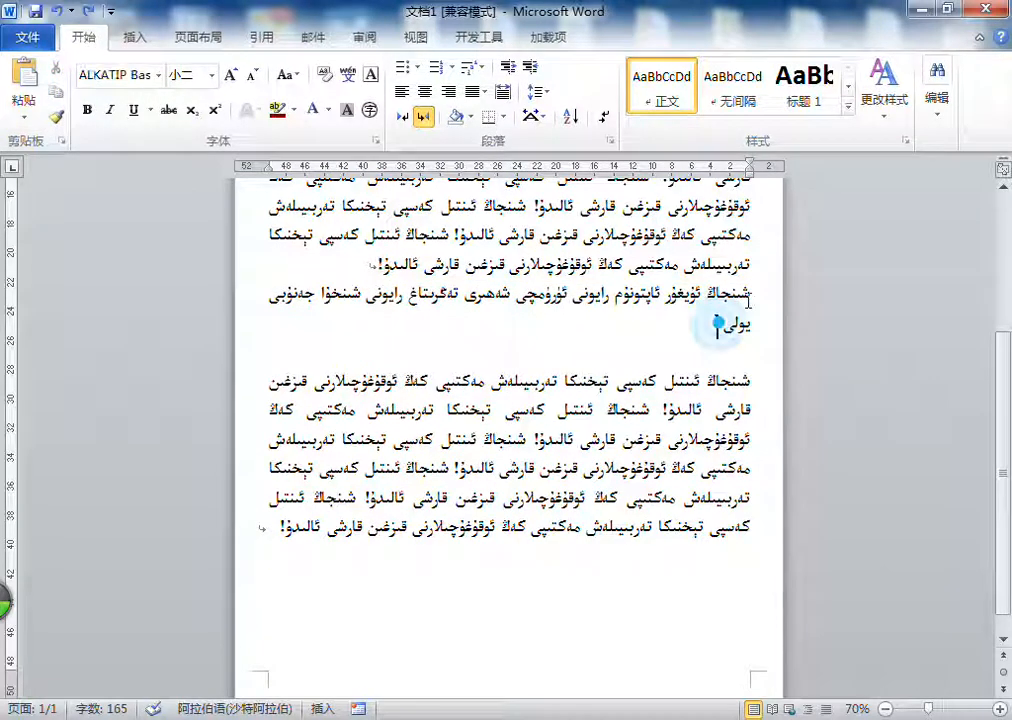
{"action": "left_click", "coordinate": [748, 295], "text": "shift"}
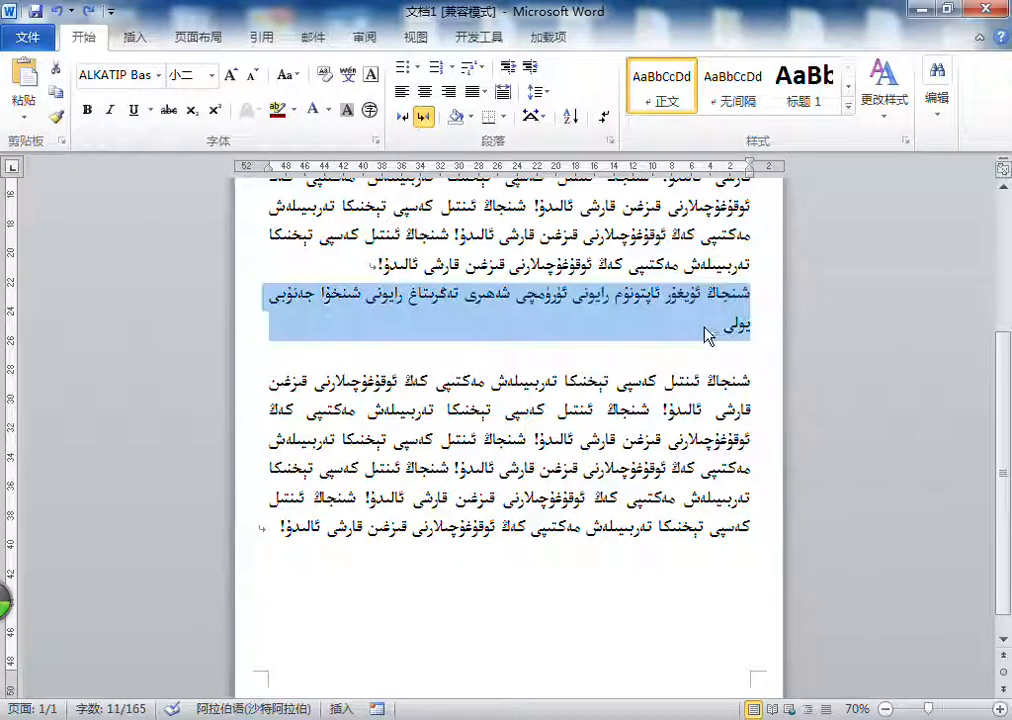
{"action": "left_click", "coordinate": [712, 330]}
{"action": "left_click", "coordinate": [750, 293], "text": "shift"}
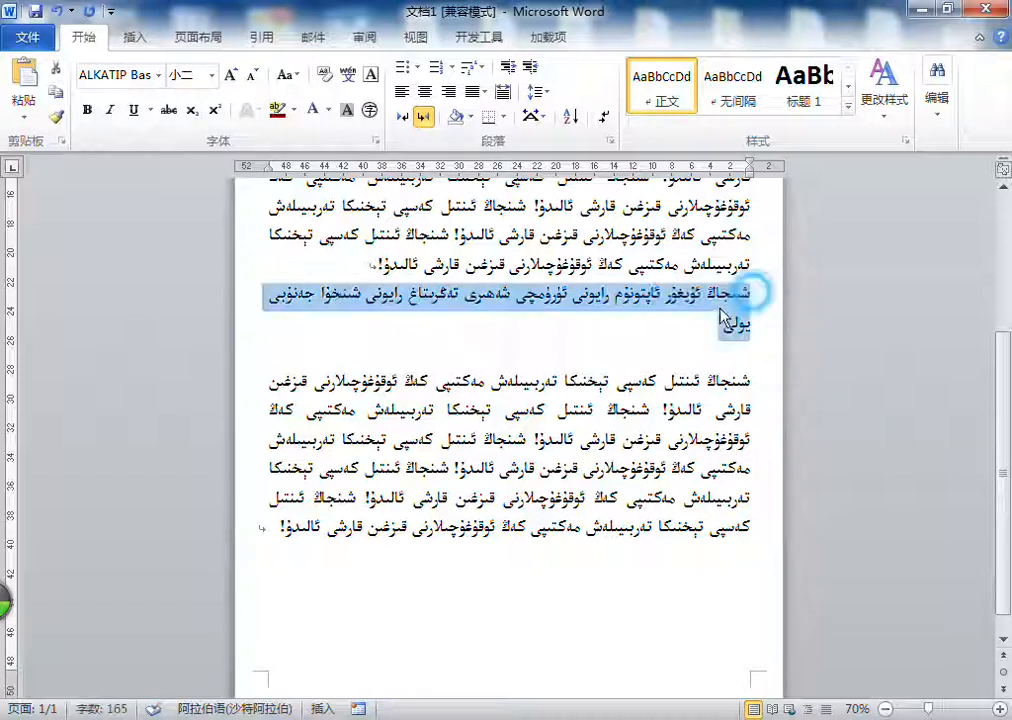
{"action": "left_click", "coordinate": [56, 91]}
{"action": "left_click", "coordinate": [27, 77]}
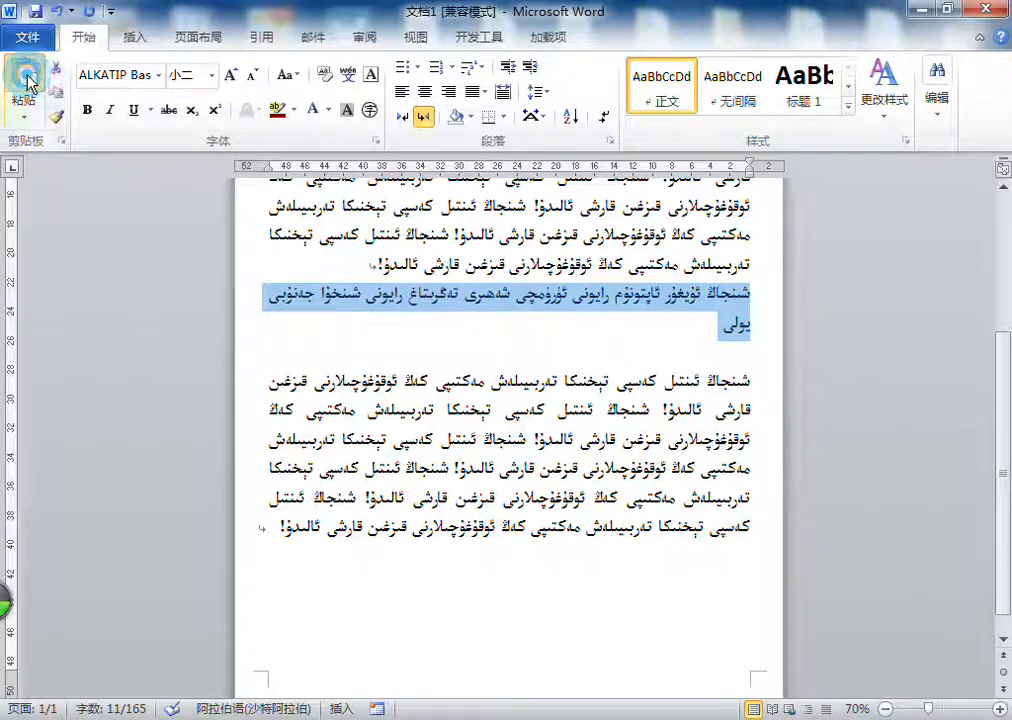
{"action": "left_click", "coordinate": [27, 77]}
{"action": "left_click", "coordinate": [27, 77]}
{"action": "left_click", "coordinate": [27, 77]}
{"action": "left_click", "coordinate": [27, 77]}
{"action": "left_click", "coordinate": [27, 77]}
{"action": "left_click", "coordinate": [27, 77]}
{"action": "left_click", "coordinate": [27, 77]}
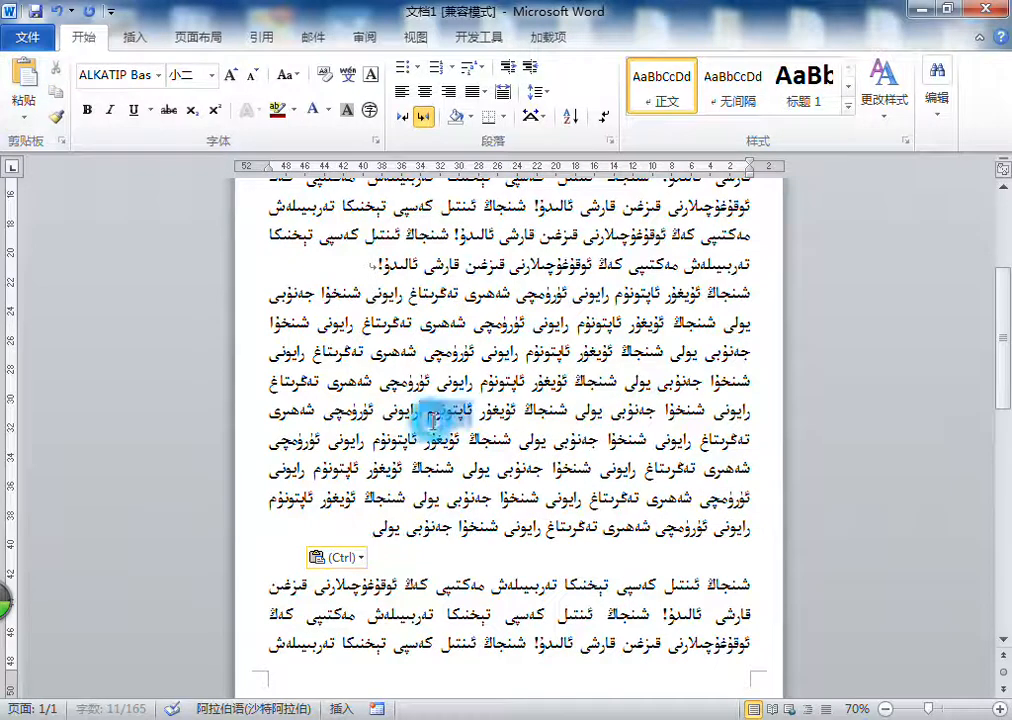
Step: Lay out the long address paragraph in two columns (两栏)
{"action": "triple_click", "coordinate": [425, 413]}
{"action": "left_click", "coordinate": [198, 40]}
{"action": "left_click", "coordinate": [206, 107]}
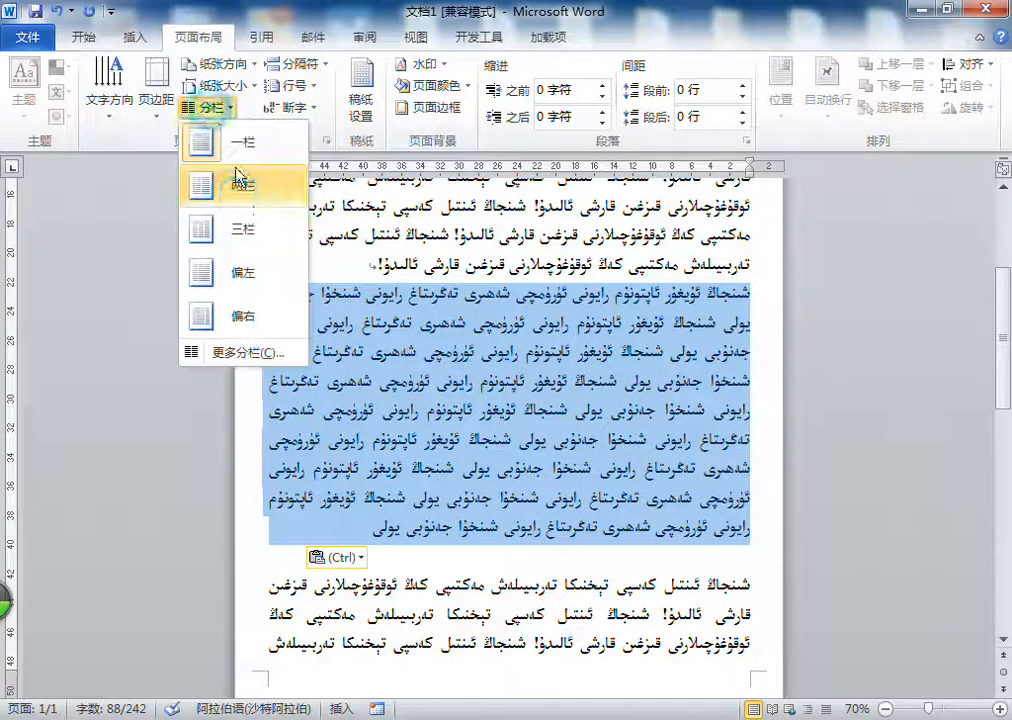
{"action": "left_click", "coordinate": [208, 188]}
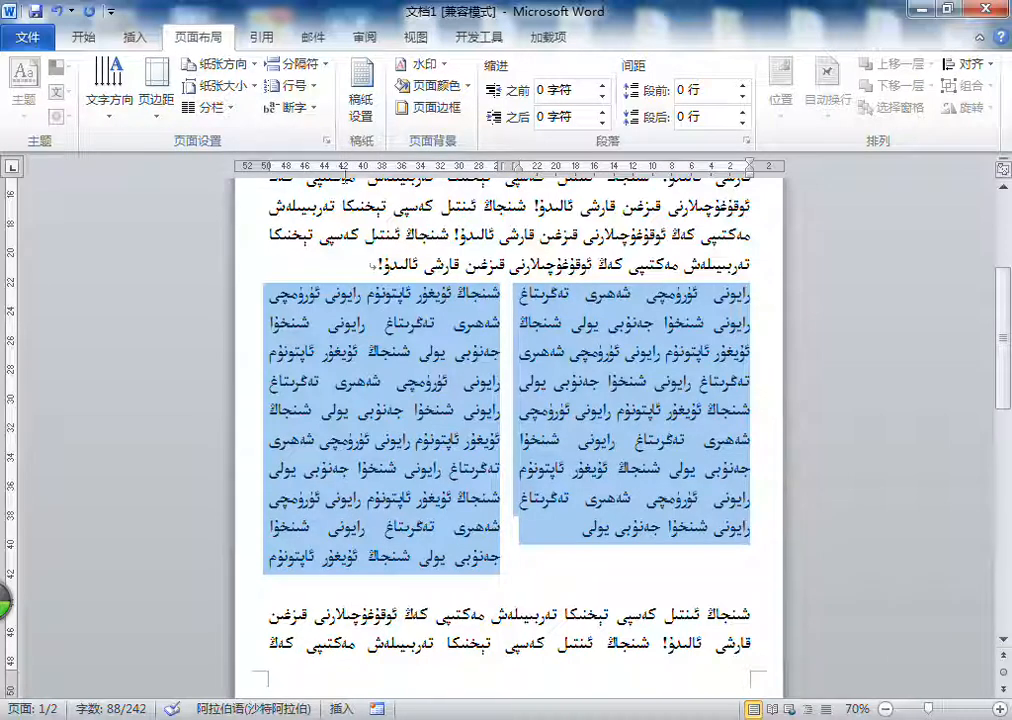
Step: Make the two columns of the selected address paragraph run from right to left (从右向左)
{"action": "left_click", "coordinate": [230, 106]}
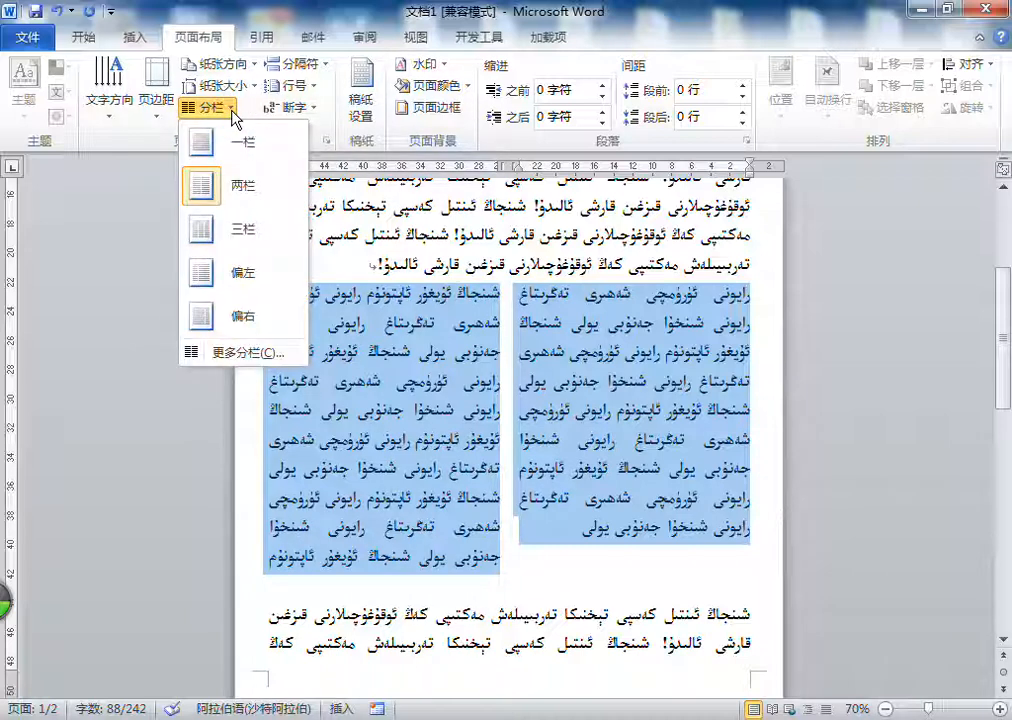
{"action": "left_click", "coordinate": [237, 356]}
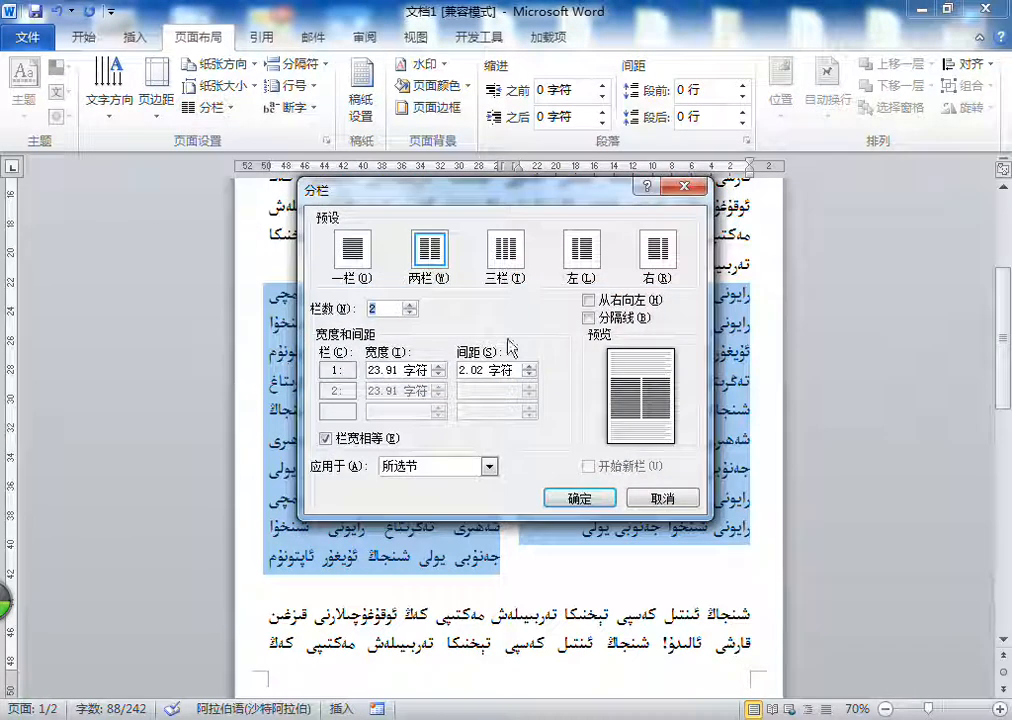
{"action": "left_click", "coordinate": [590, 300]}
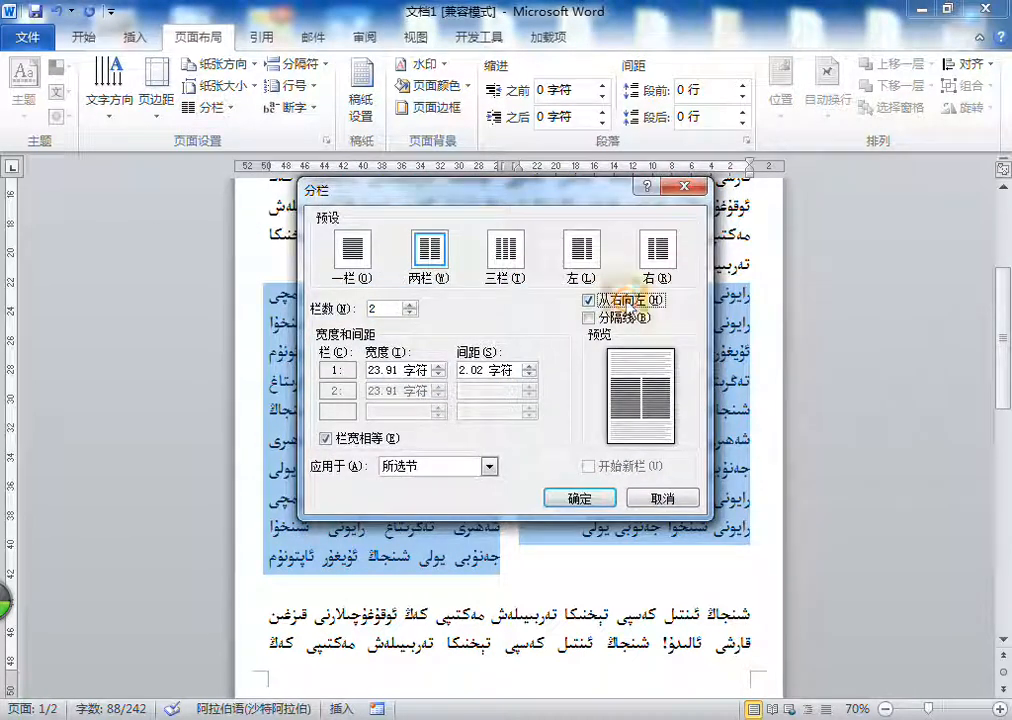
{"action": "left_click", "coordinate": [602, 498]}
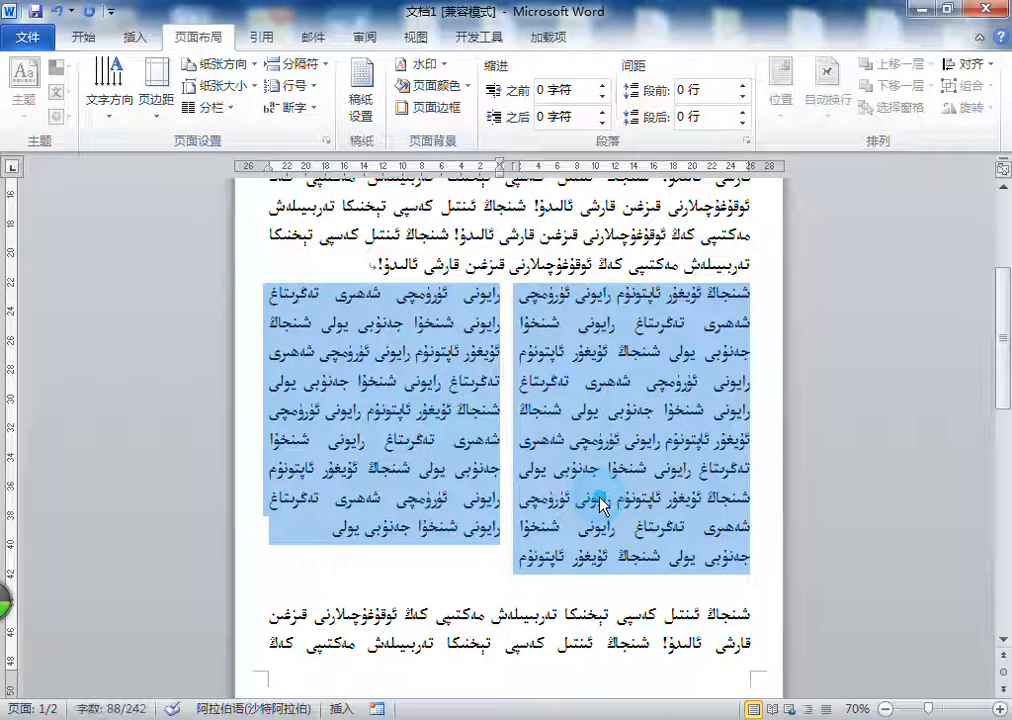
Step: Add a separator line (分隔线) between the two columns of the address paragraph
{"action": "left_click", "coordinate": [211, 107]}
{"action": "left_click", "coordinate": [240, 352]}
{"action": "left_click_drag", "start_coordinate": [583, 193], "coordinate": [317, 107]}
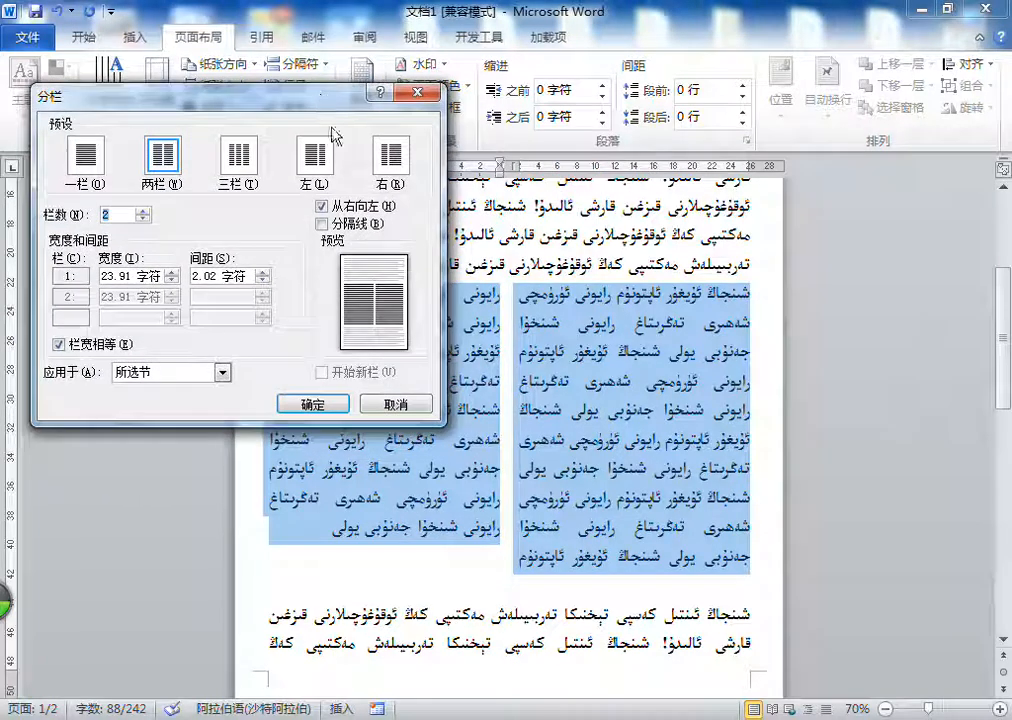
{"action": "left_click", "coordinate": [345, 226]}
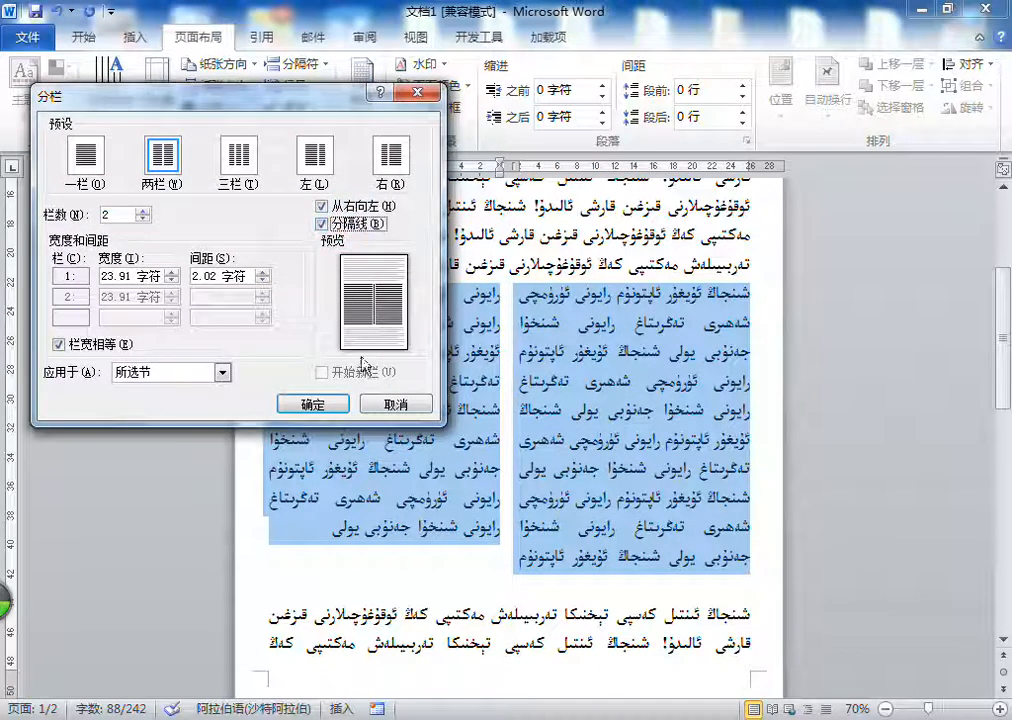
{"action": "left_click", "coordinate": [330, 404]}
{"action": "scroll", "coordinate": [553, 335], "scroll_direction": "up", "scroll_amount": 1}
{"action": "scroll", "coordinate": [553, 335], "scroll_direction": "down", "scroll_amount": 2}
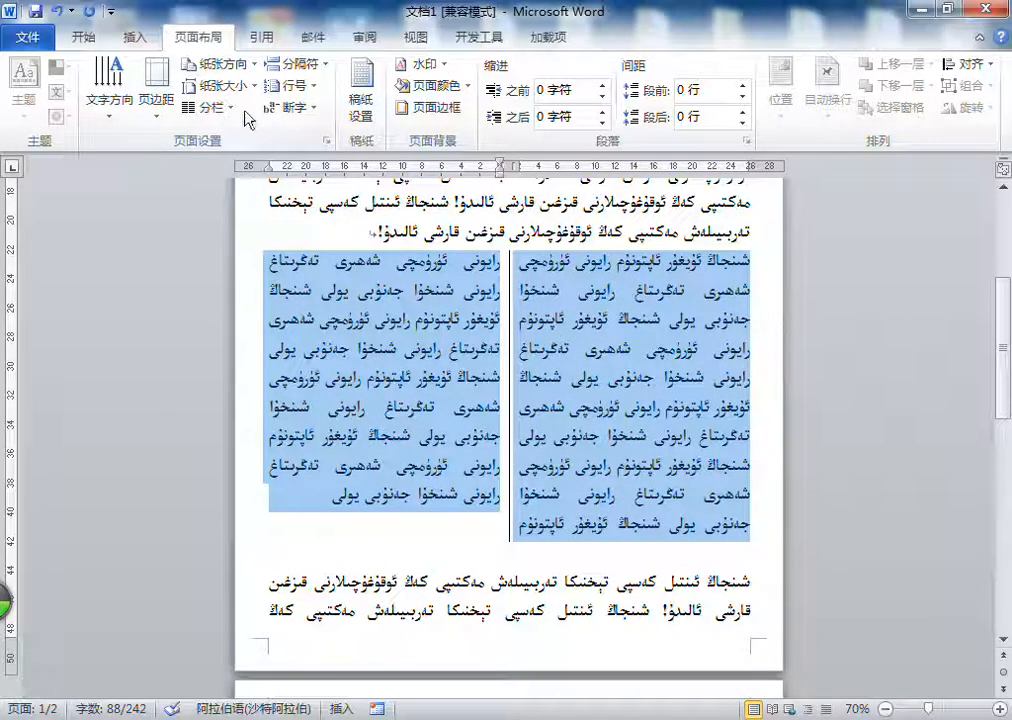
{"action": "left_click", "coordinate": [478, 550]}
{"action": "scroll", "coordinate": [478, 550], "scroll_direction": "down", "scroll_amount": 1}
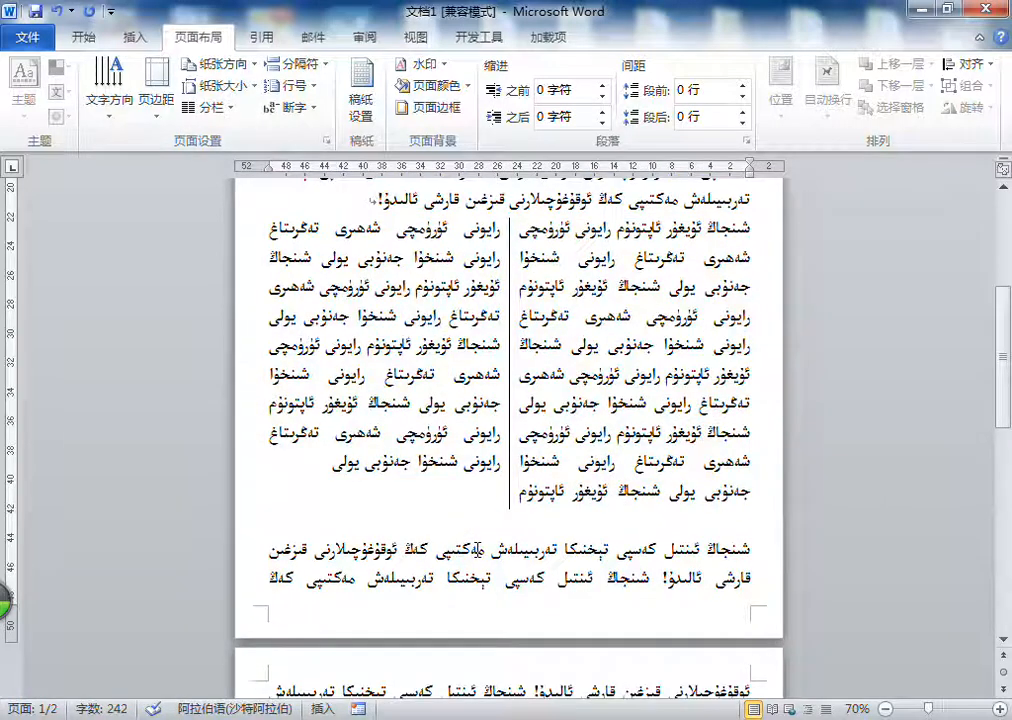
Step: Return the two-column address paragraph to a single column (一栏)
{"action": "scroll", "coordinate": [445, 430], "scroll_direction": "up", "scroll_amount": 3}
{"action": "triple_click", "coordinate": [440, 413]}
{"action": "left_click", "coordinate": [208, 107]}
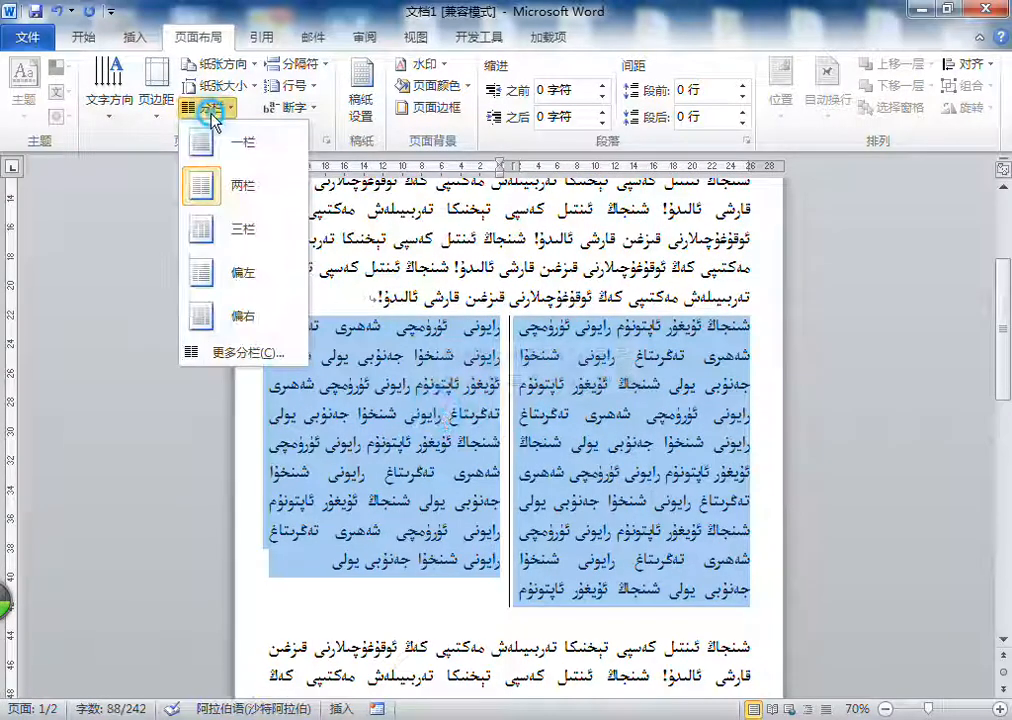
{"action": "left_click", "coordinate": [210, 140]}
{"action": "left_click", "coordinate": [509, 357]}
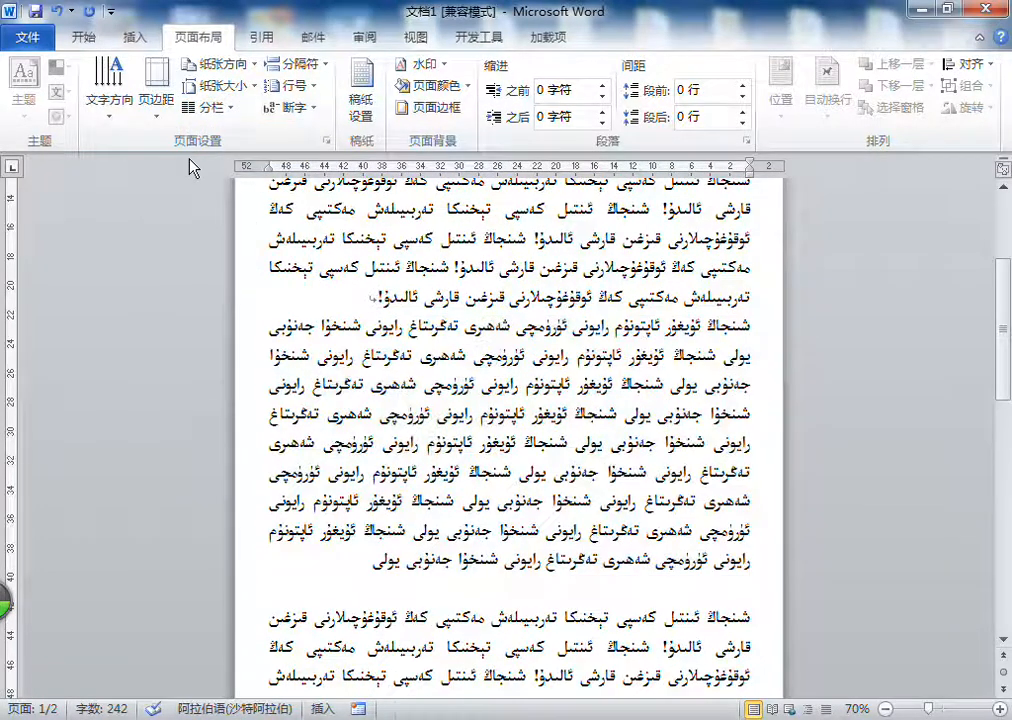
{"action": "left_click", "coordinate": [228, 64]}
{"action": "left_click", "coordinate": [228, 94]}
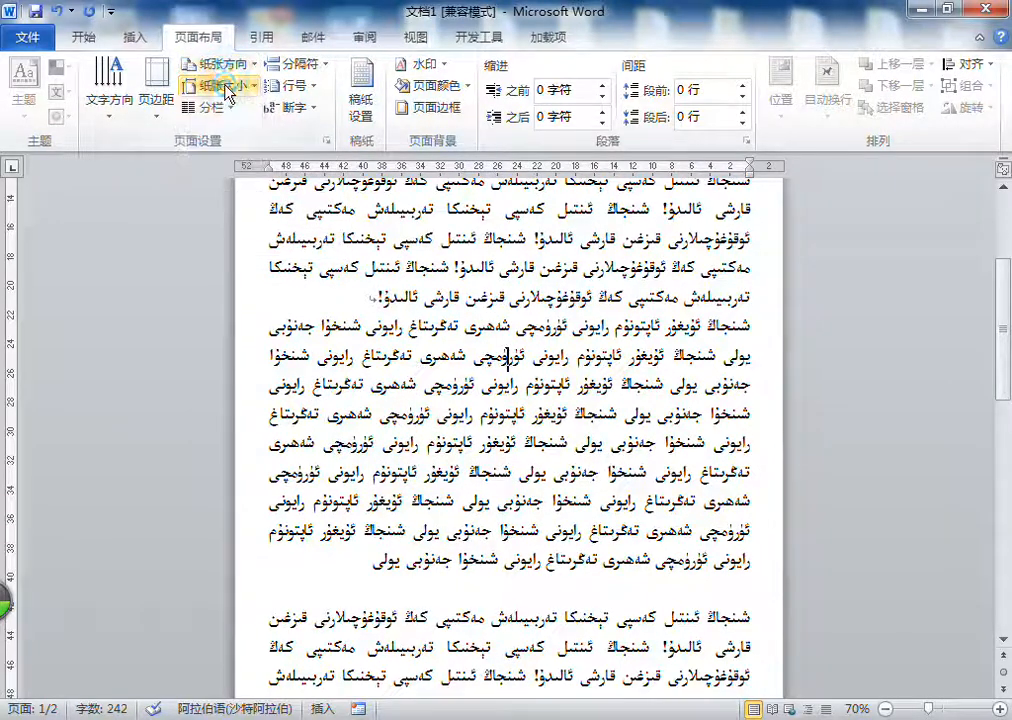
{"action": "left_click", "coordinate": [226, 87]}
{"action": "left_click", "coordinate": [231, 87]}
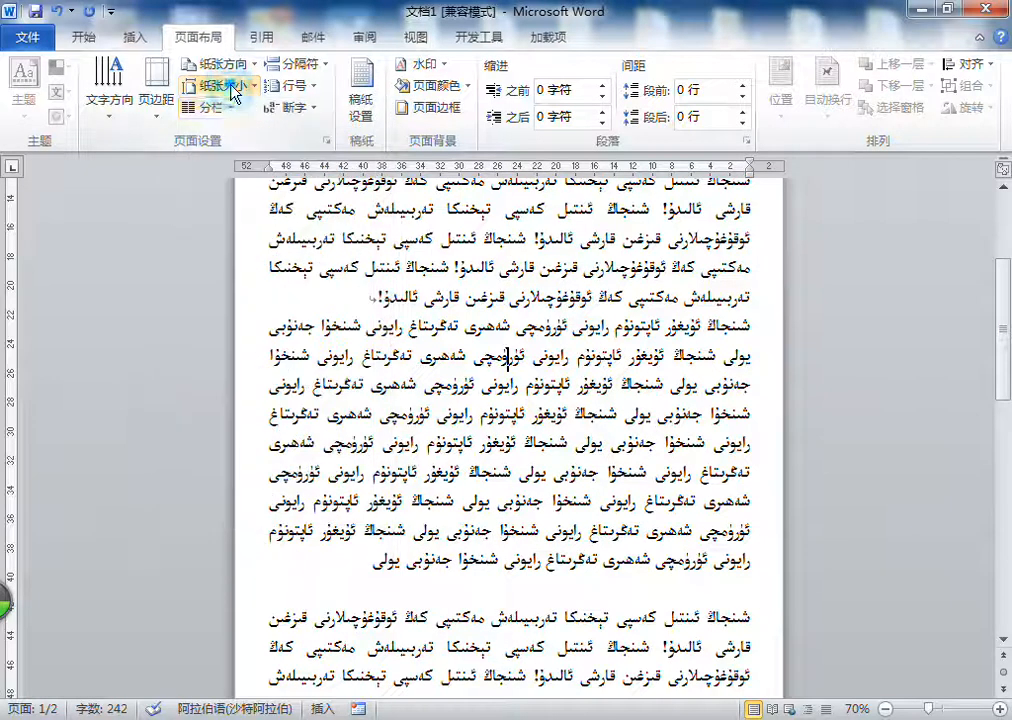
{"action": "left_click", "coordinate": [228, 109]}
{"action": "left_click", "coordinate": [228, 109]}
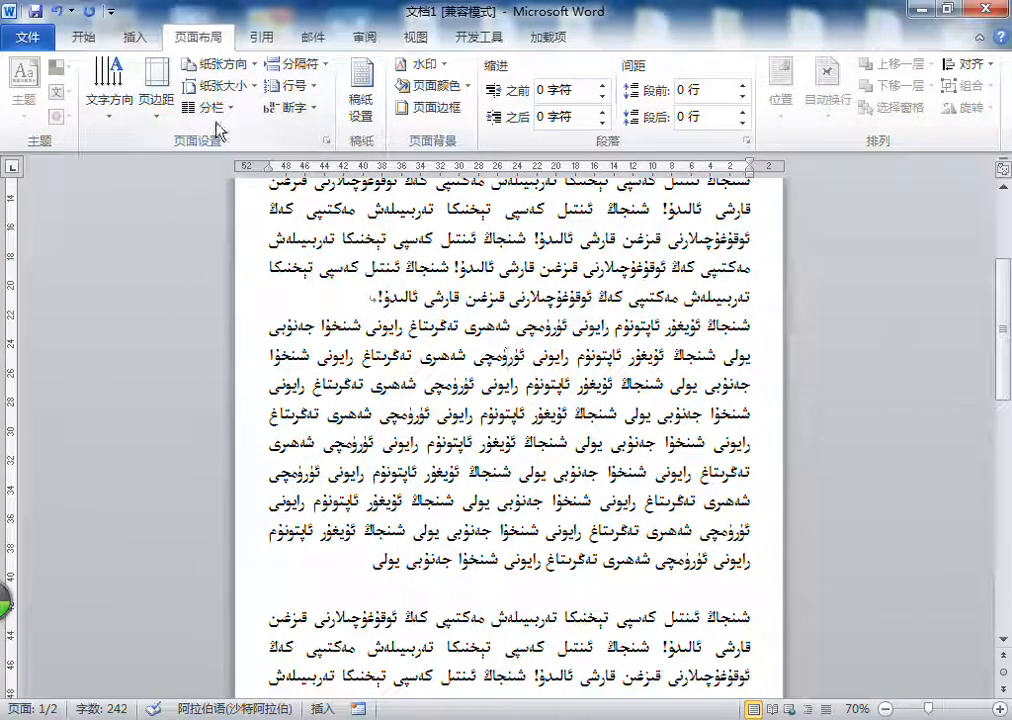
Step: Set the address section to landscape (横向) with top, bottom, left and right margins of 1 cm in the page setup
{"action": "left_click", "coordinate": [326, 142]}
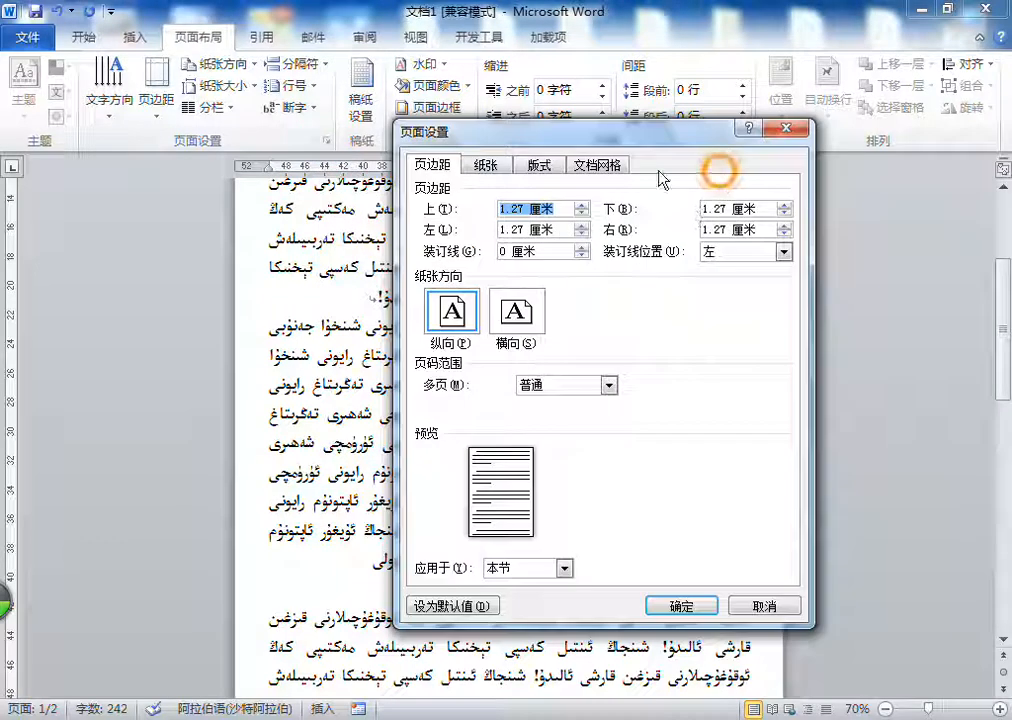
{"action": "left_click_drag", "start_coordinate": [420, 126], "coordinate": [370, 158]}
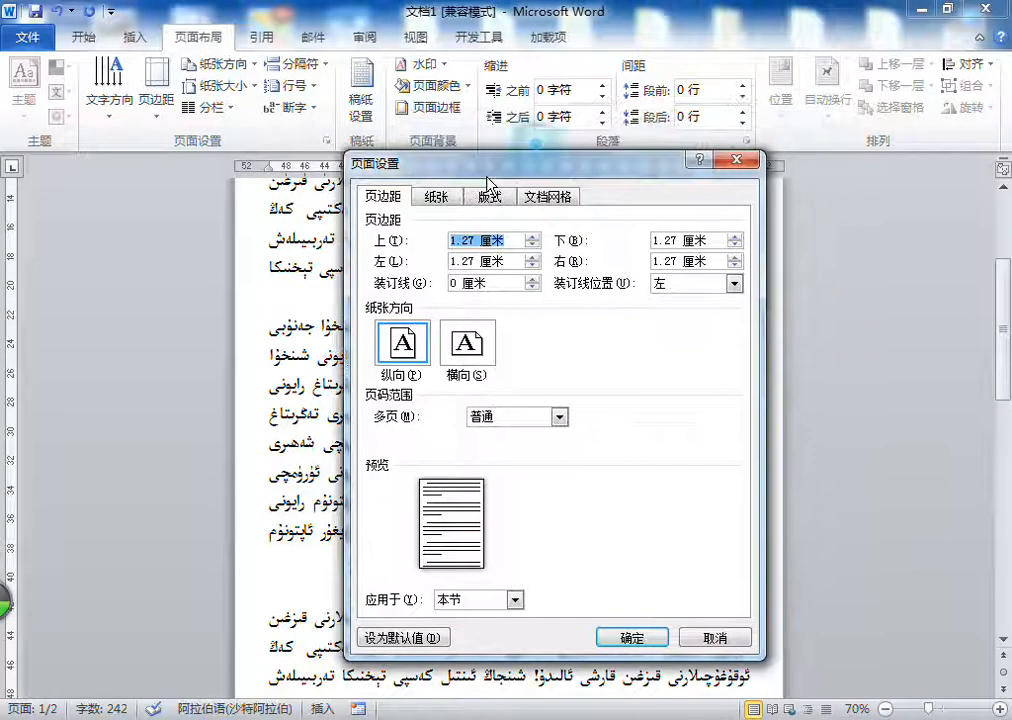
{"action": "left_click", "coordinate": [404, 201]}
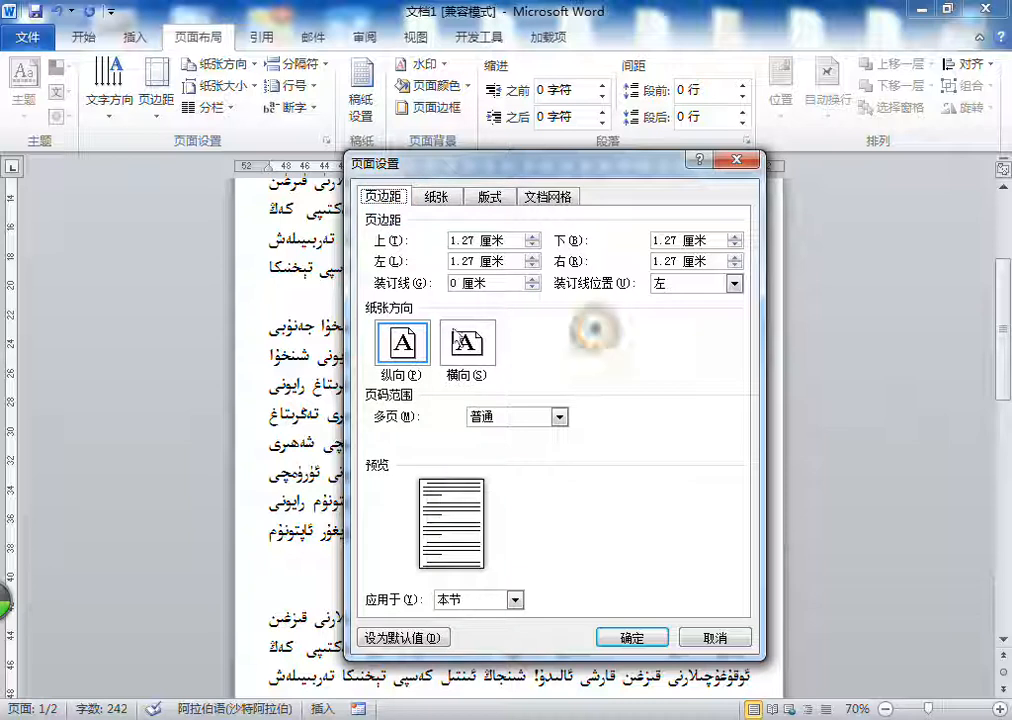
{"action": "left_click", "coordinate": [466, 344]}
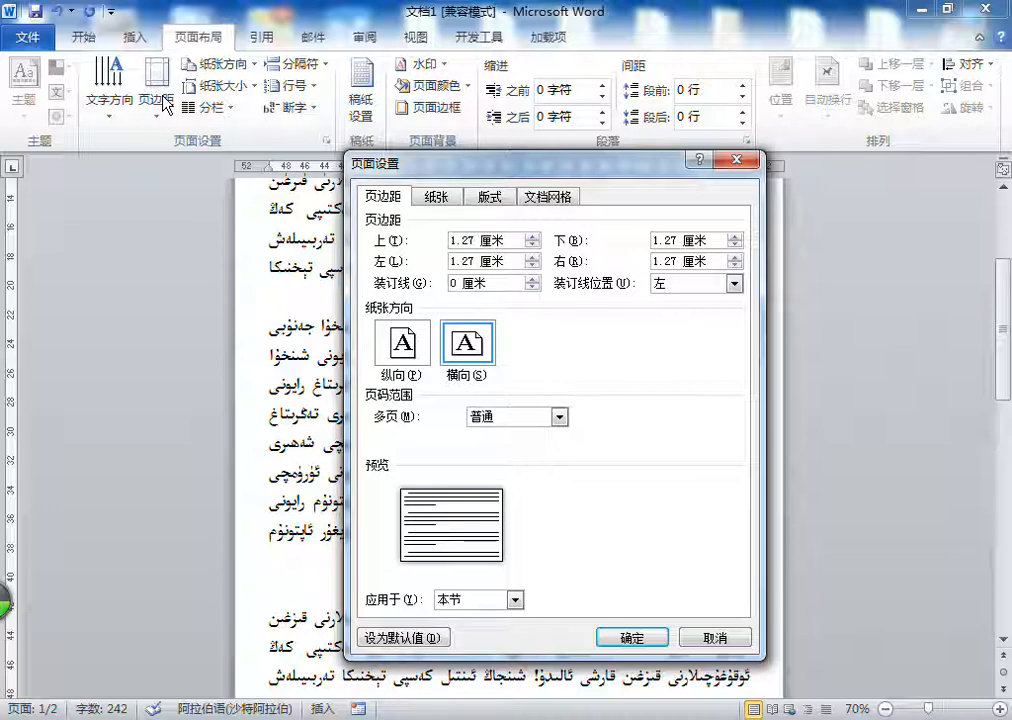
{"action": "left_click_drag", "start_coordinate": [474, 240], "coordinate": [449, 262]}
{"action": "type", "text": "1"}
{"action": "type", "text": "1"}
{"action": "left_click_drag", "start_coordinate": [704, 261], "coordinate": [656, 241]}
{"action": "type", "text": "11"}
{"action": "left_click", "coordinate": [642, 641]}
Step: Set the page orientation of the address section back to portrait (纵向)
{"action": "scroll", "coordinate": [491, 330], "scroll_direction": "up", "scroll_amount": 8}
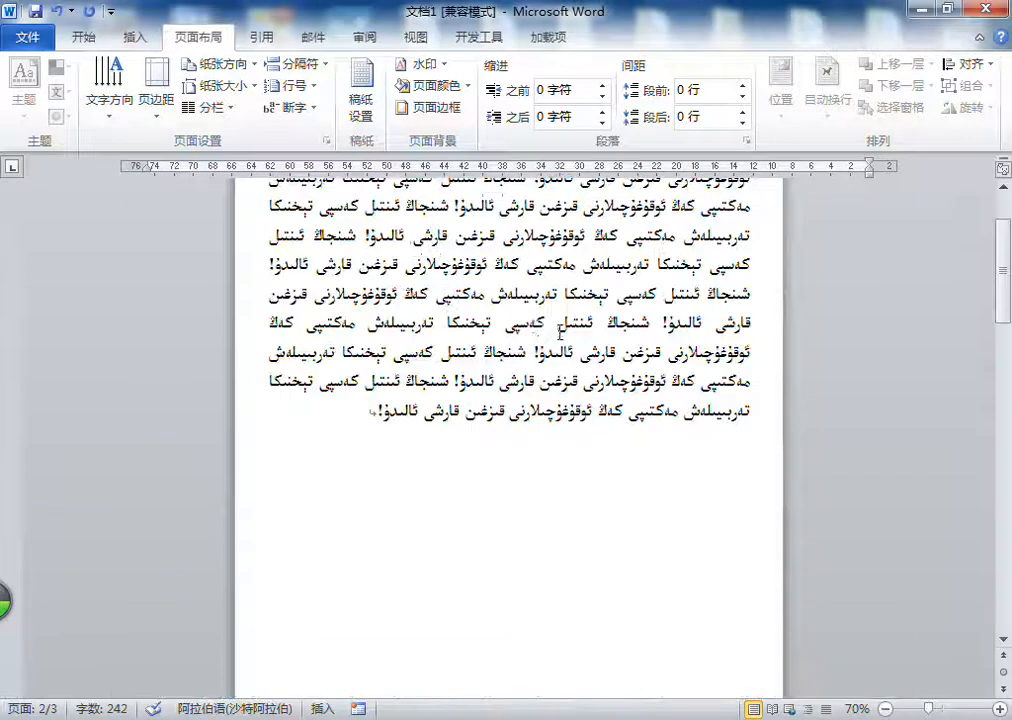
{"action": "left_click", "coordinate": [155, 115]}
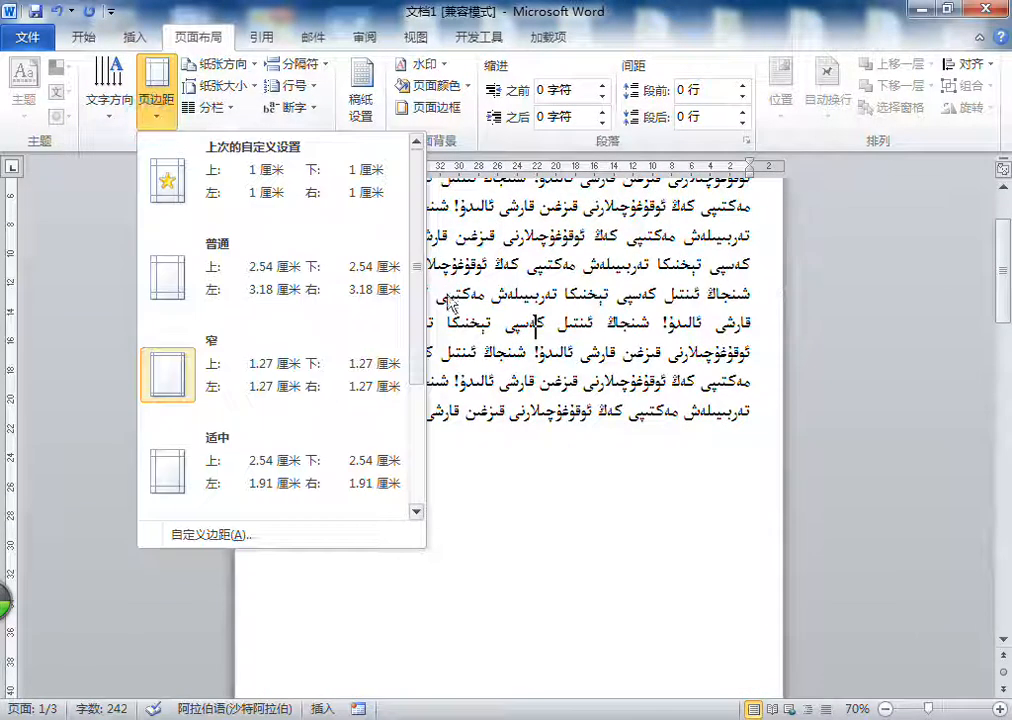
{"action": "left_click", "coordinate": [541, 330]}
{"action": "scroll", "coordinate": [541, 330], "scroll_direction": "down", "scroll_amount": 5}
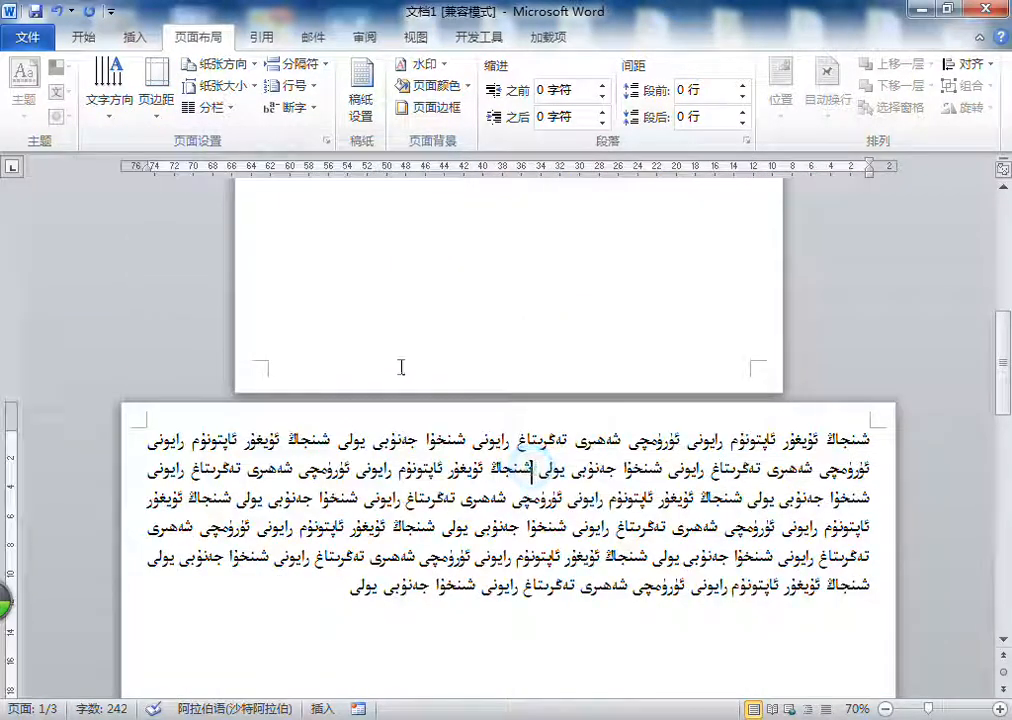
{"action": "left_click", "coordinate": [218, 64]}
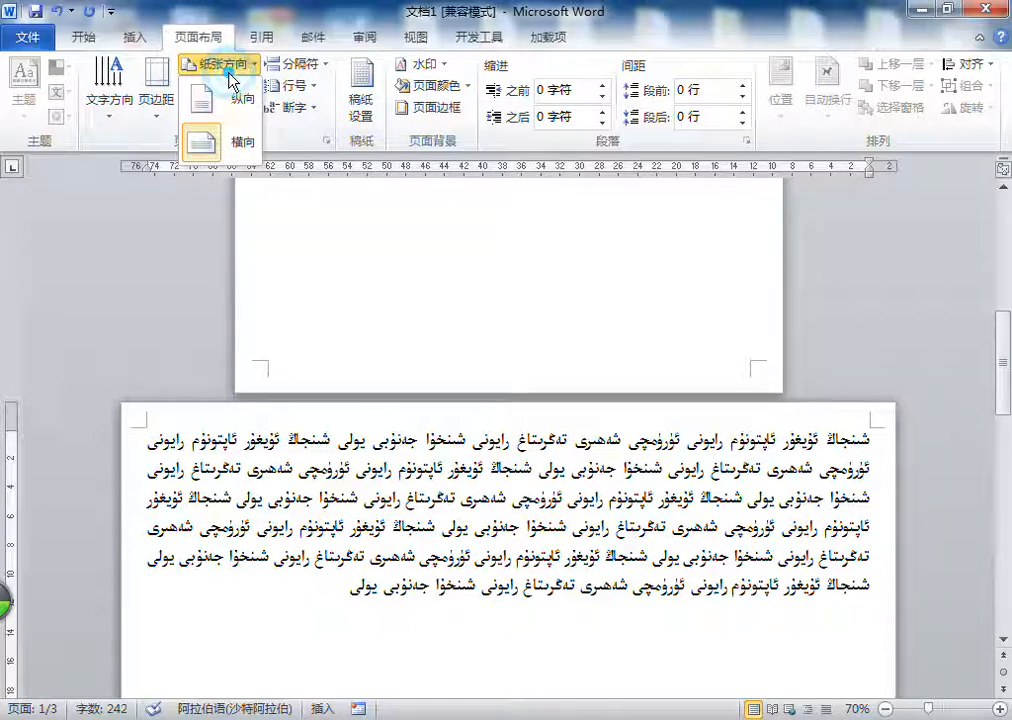
{"action": "left_click", "coordinate": [230, 103]}
{"action": "scroll", "coordinate": [493, 275], "scroll_direction": "up", "scroll_amount": 10}
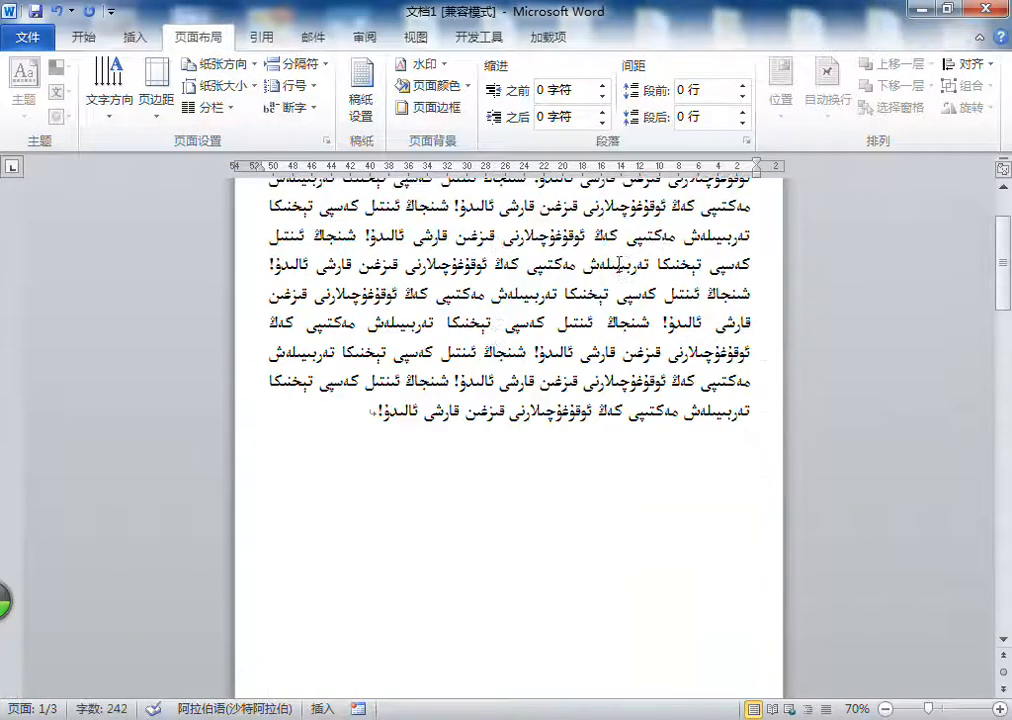
Step: Examine the available paper sizes and the header and footer distances in the page setup, and close it without changes
{"action": "left_click", "coordinate": [240, 86]}
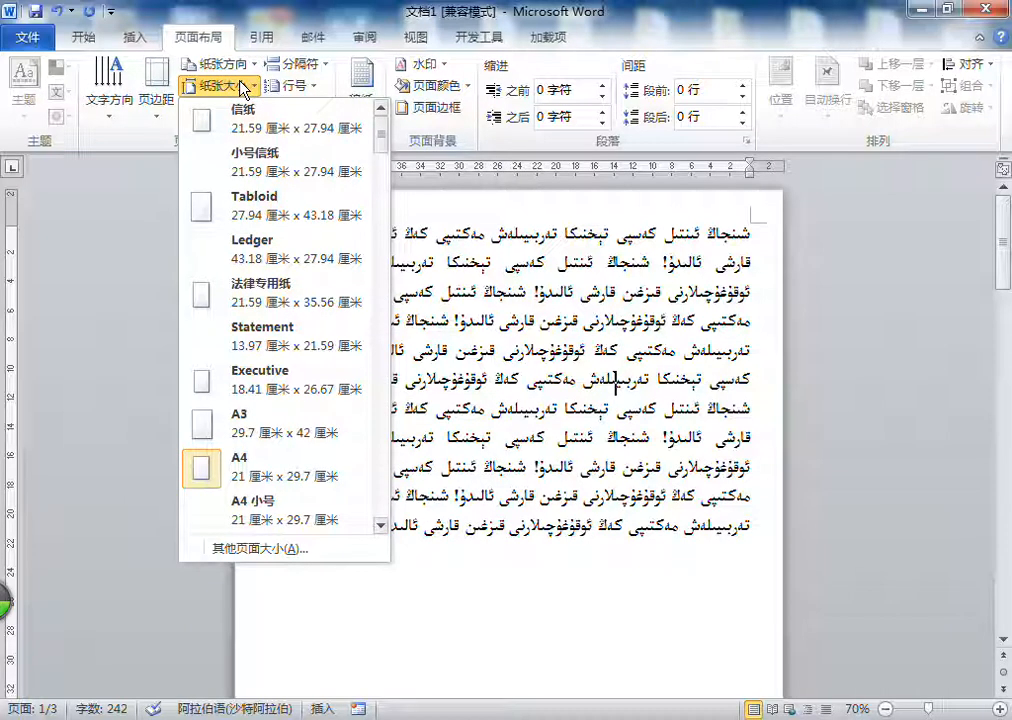
{"action": "left_click", "coordinate": [240, 86]}
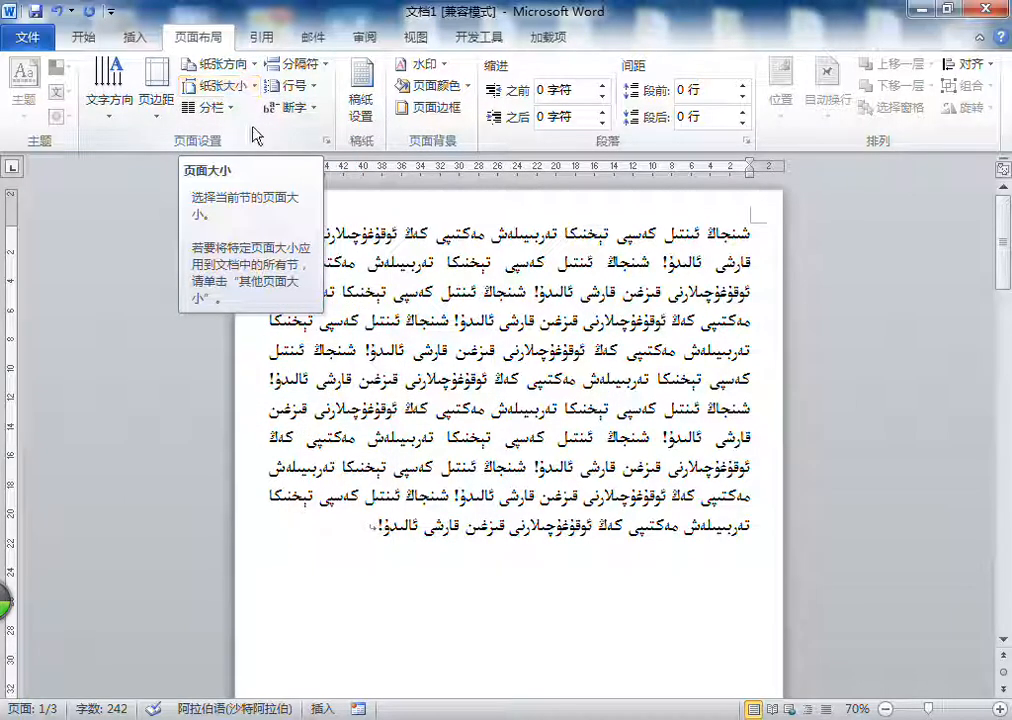
{"action": "left_click", "coordinate": [326, 141]}
{"action": "left_click", "coordinate": [442, 197]}
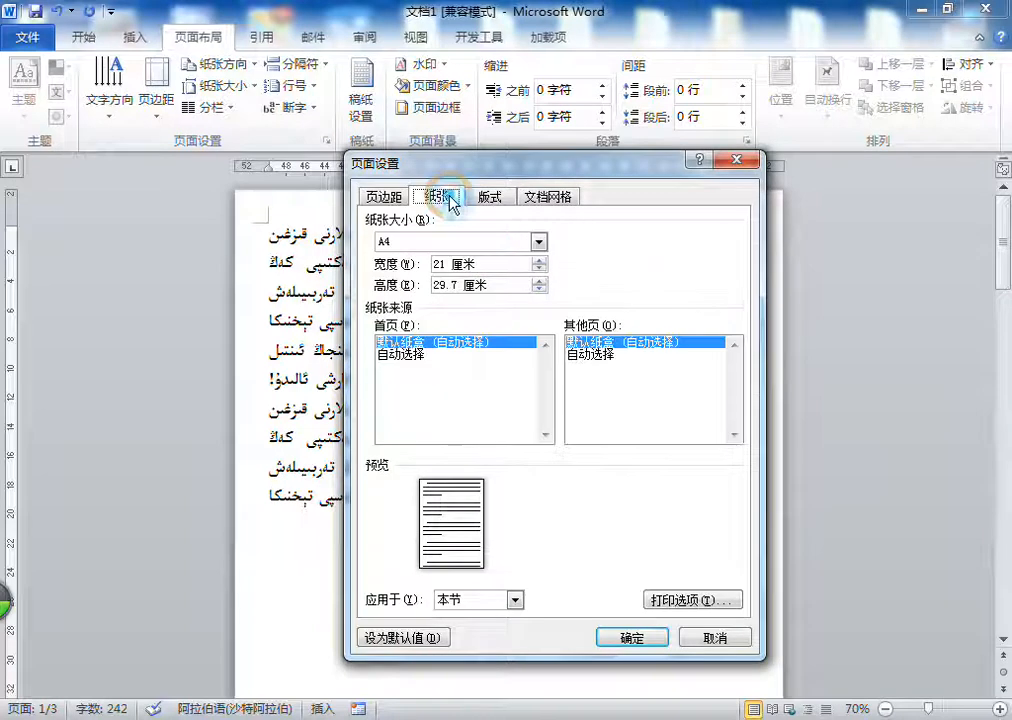
{"action": "left_click", "coordinate": [458, 242]}
{"action": "scroll", "coordinate": [418, 290], "scroll_direction": "down", "scroll_amount": 3}
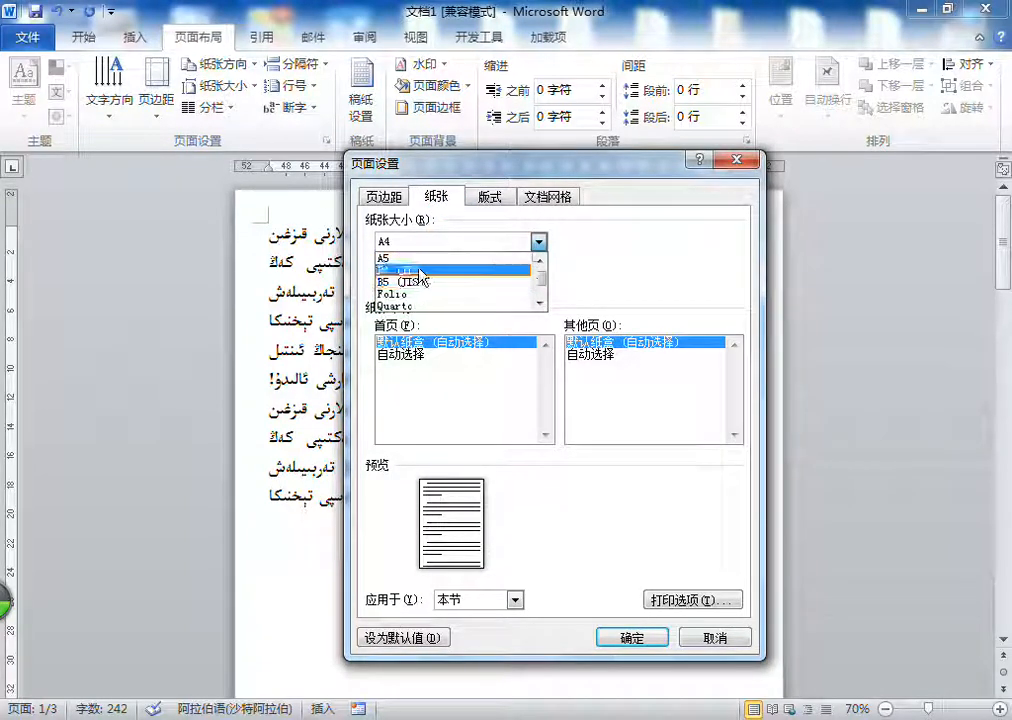
{"action": "left_click", "coordinate": [622, 268]}
{"action": "left_click", "coordinate": [487, 197]}
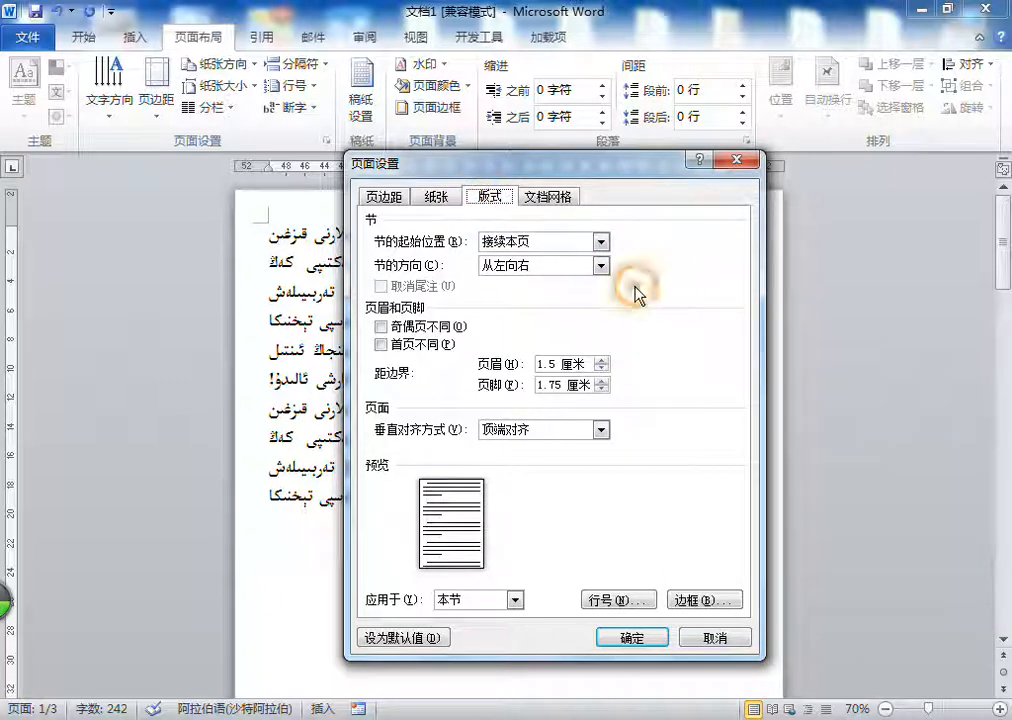
{"action": "left_click_drag", "start_coordinate": [557, 364], "coordinate": [537, 385]}
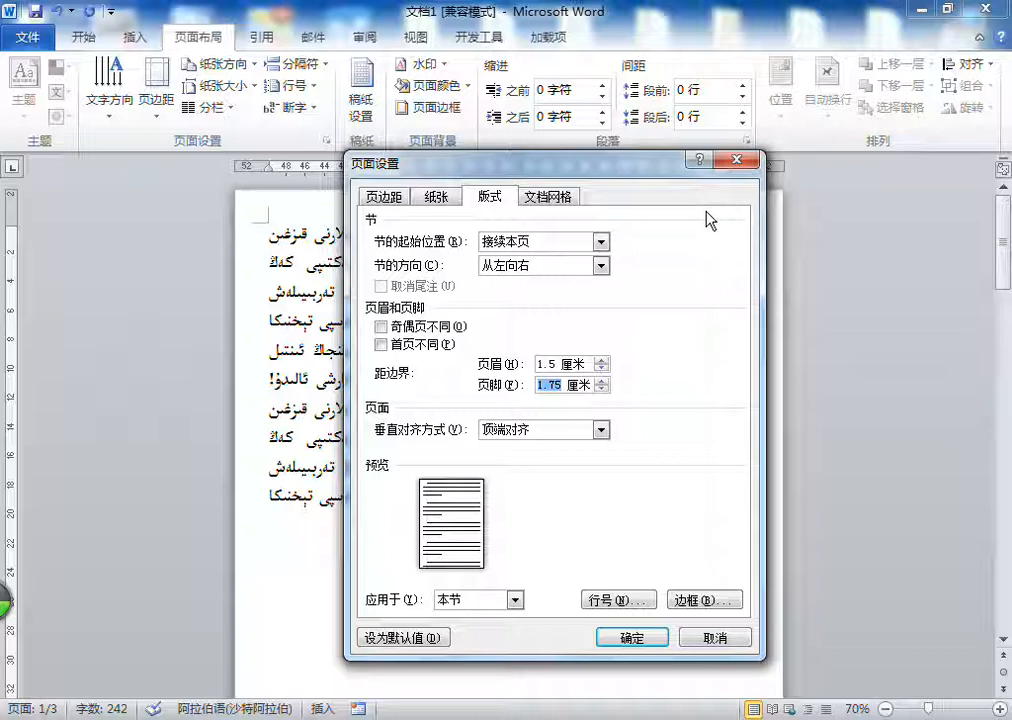
{"action": "left_click", "coordinate": [751, 160]}
Step: Insert a blank (空白) header reading "Welcome To Xinjiang Intil Educational Training School"
{"action": "left_click", "coordinate": [135, 37]}
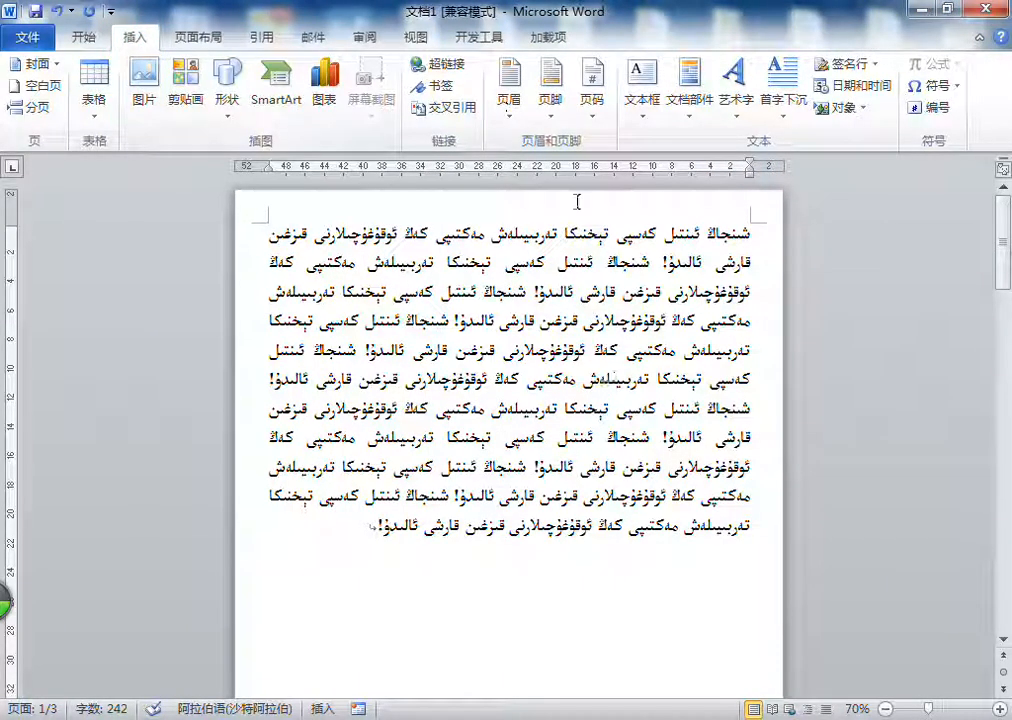
{"action": "left_click", "coordinate": [495, 104]}
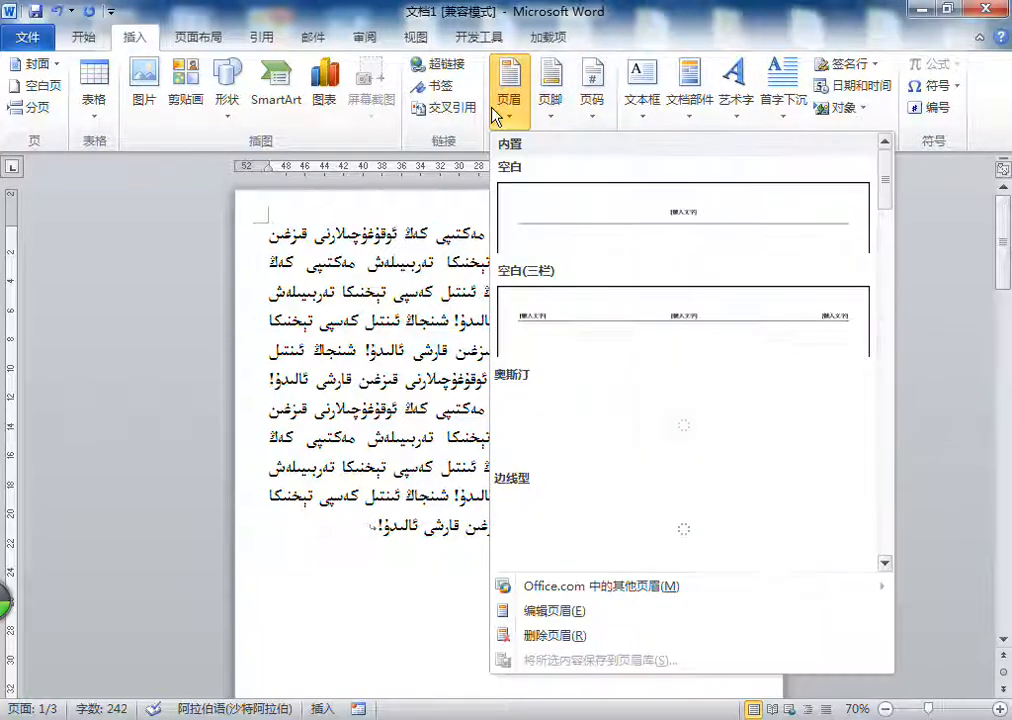
{"action": "left_click", "coordinate": [725, 237]}
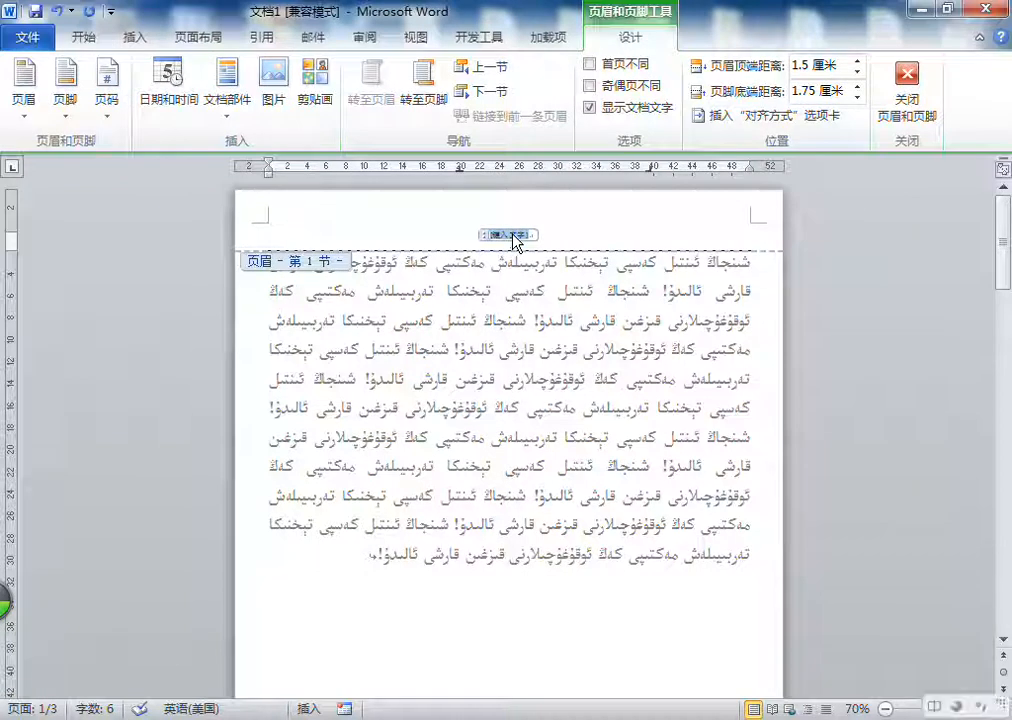
{"action": "type", "text": "www."}
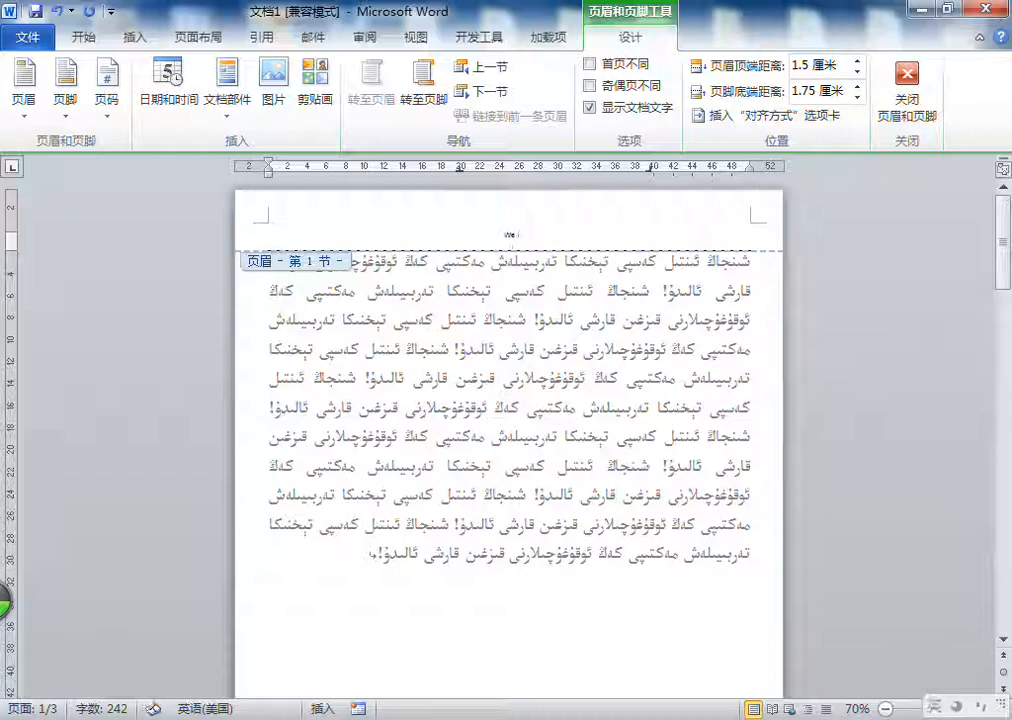
{"action": "type", "text": "Xinjiang"}
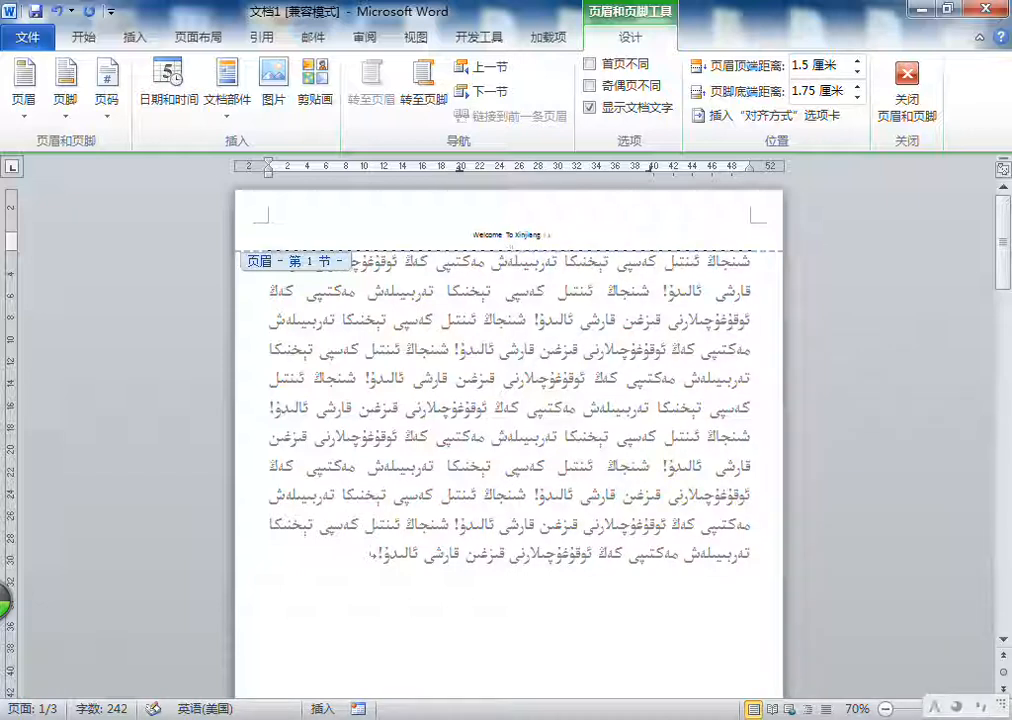
{"action": "type", "text": "ations"}
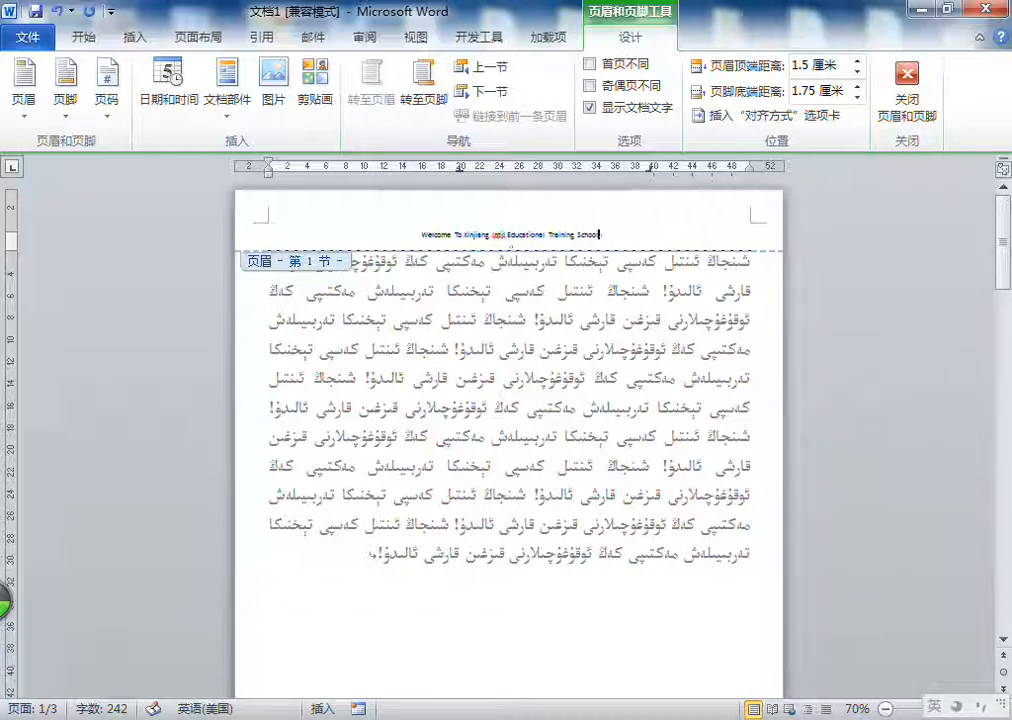
Step: Enlarge the font of the "Welcome To Xinjiang Intil Educational Training School" header text and return to the document body
{"action": "triple_click", "coordinate": [445, 235]}
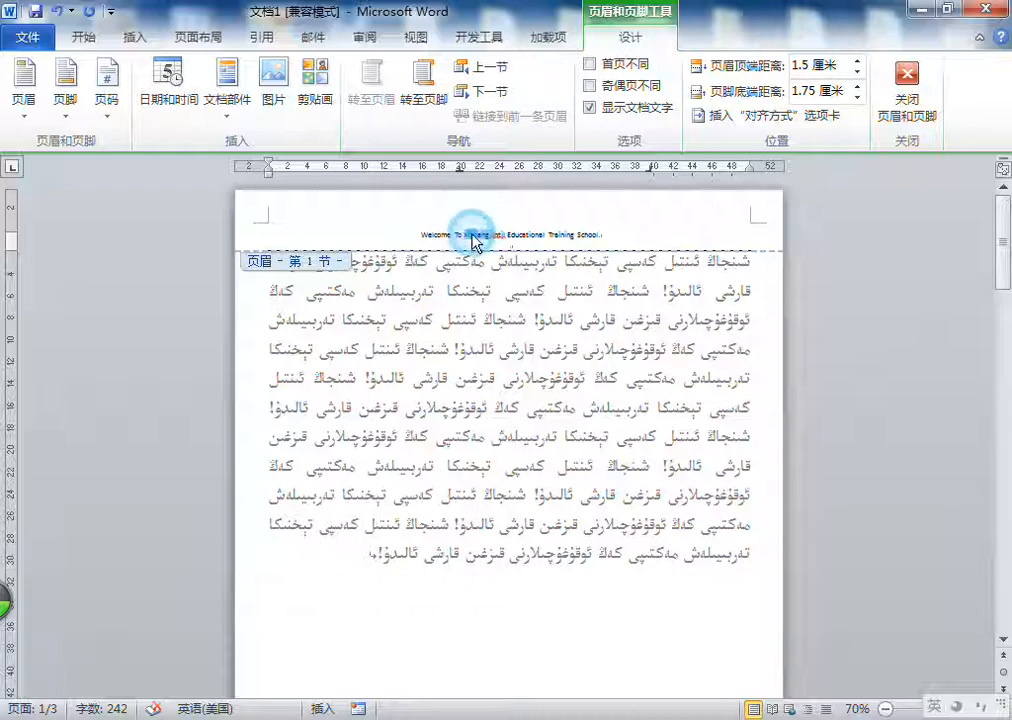
{"action": "left_click", "coordinate": [84, 37]}
{"action": "left_click", "coordinate": [230, 76]}
{"action": "left_click", "coordinate": [230, 76]}
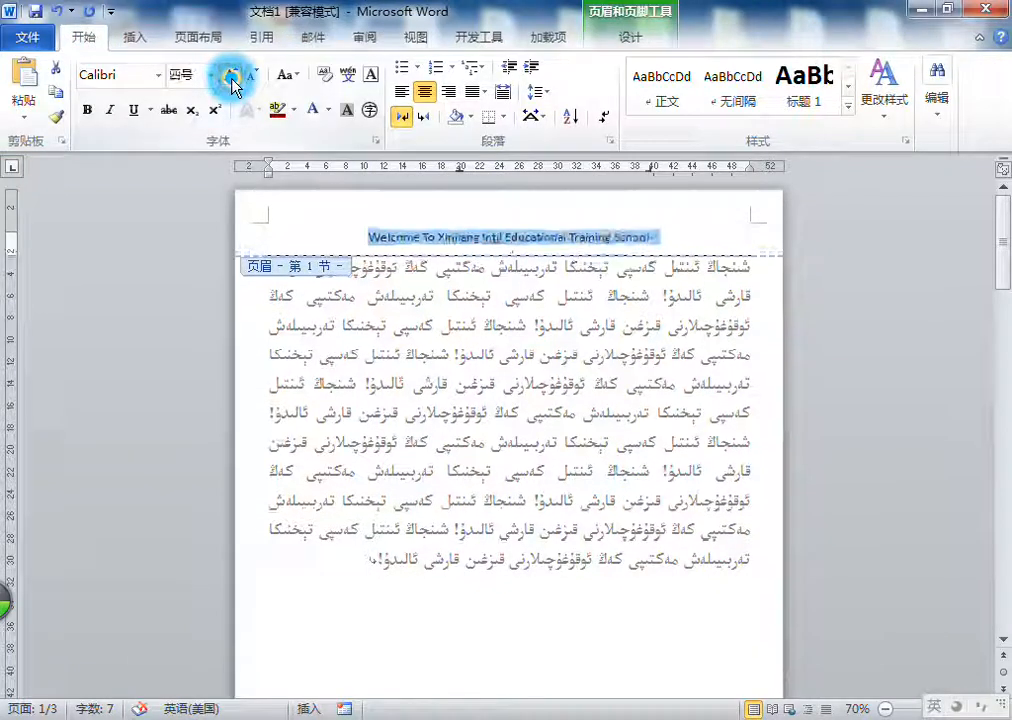
{"action": "left_click", "coordinate": [230, 76]}
{"action": "left_click", "coordinate": [230, 76]}
{"action": "left_click", "coordinate": [252, 77]}
{"action": "left_click", "coordinate": [252, 77]}
{"action": "left_click", "coordinate": [630, 37]}
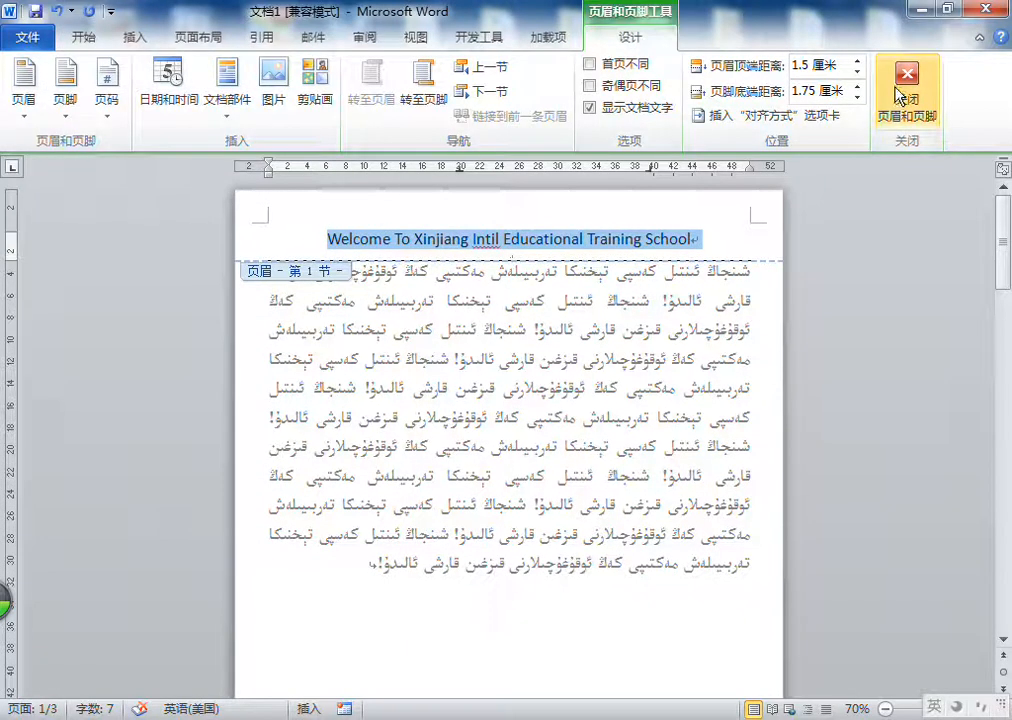
{"action": "left_click", "coordinate": [971, 88]}
{"action": "left_click", "coordinate": [536, 275]}
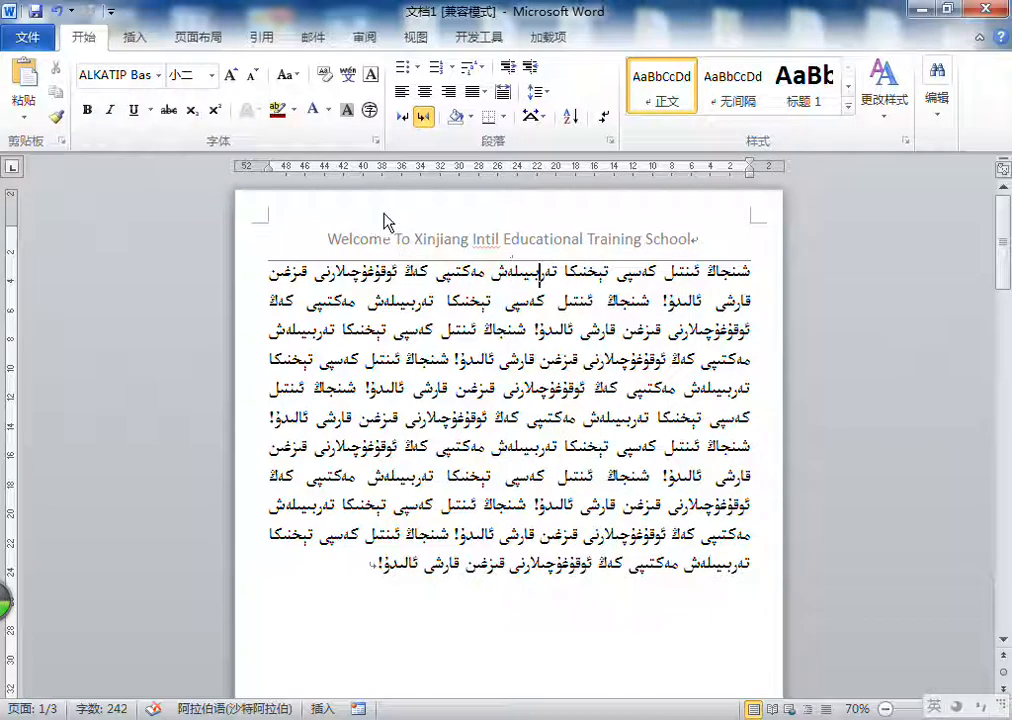
Step: Set the header's distance from the page edge to 0.5 cm in the page setup for this section (本节)
{"action": "left_click", "coordinate": [196, 40]}
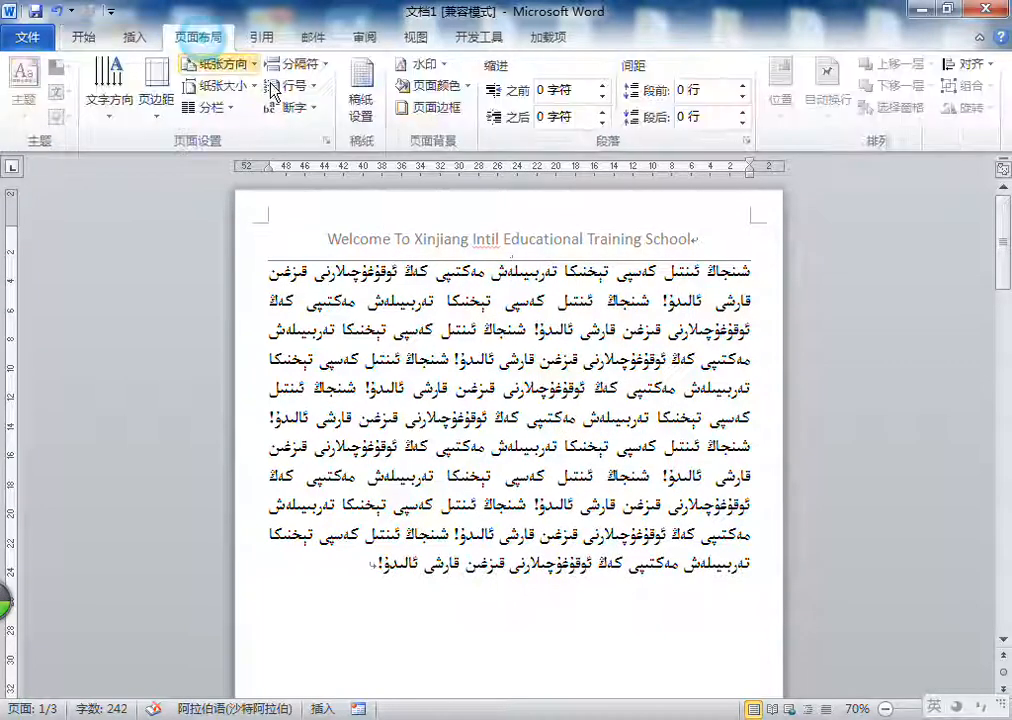
{"action": "left_click", "coordinate": [326, 141]}
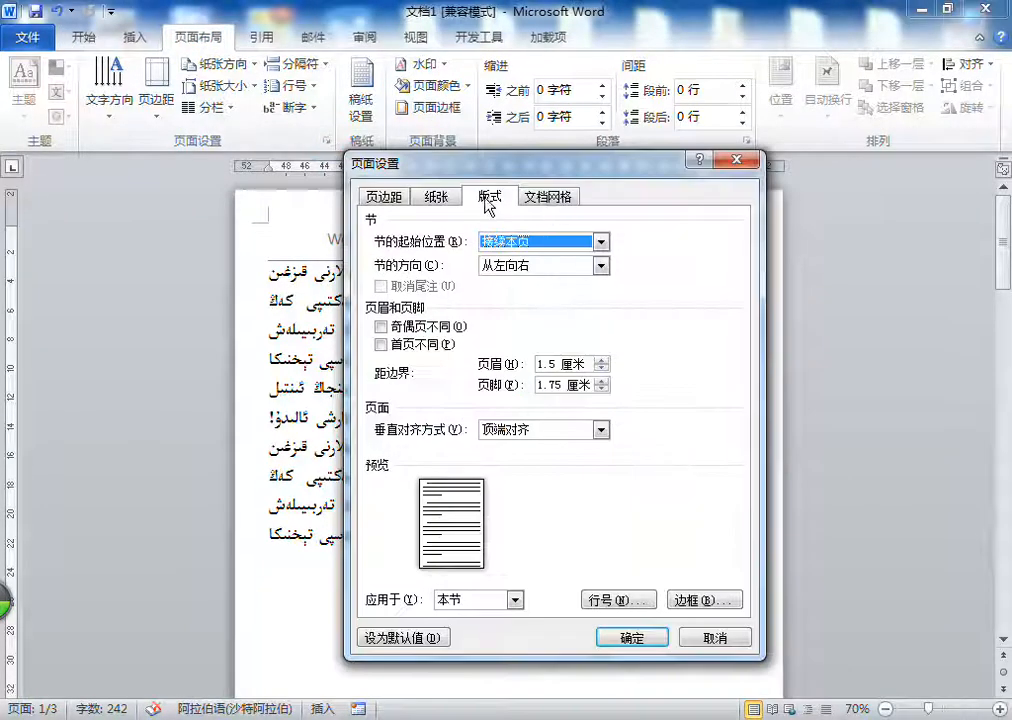
{"action": "left_click_drag", "start_coordinate": [521, 176], "coordinate": [830, 238]}
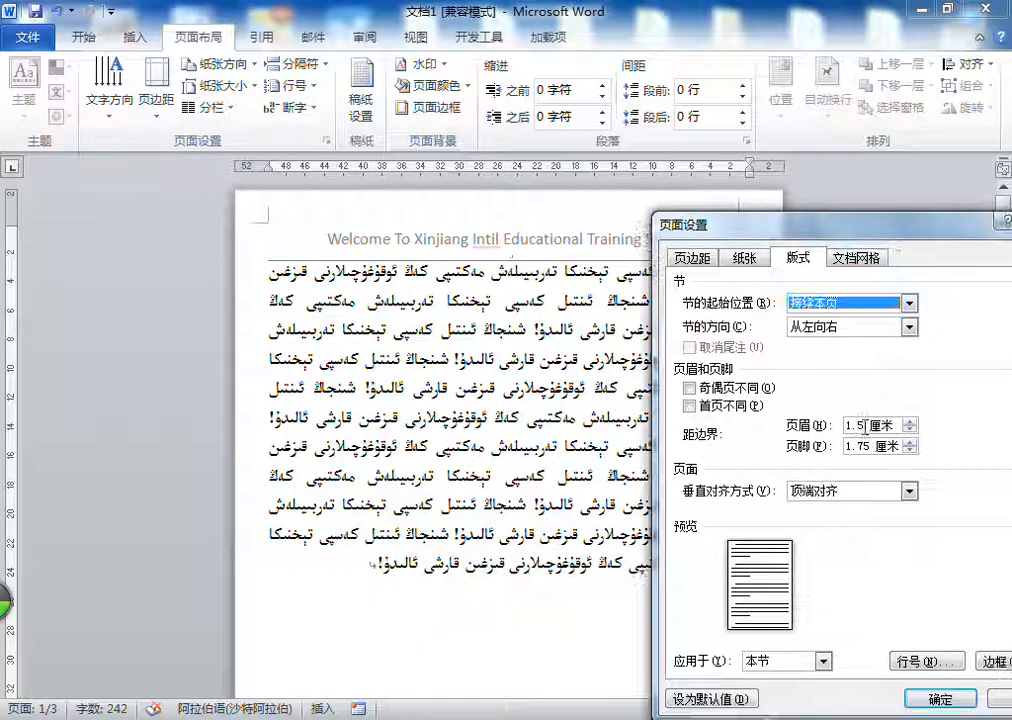
{"action": "left_click_drag", "start_coordinate": [865, 424], "coordinate": [848, 430]}
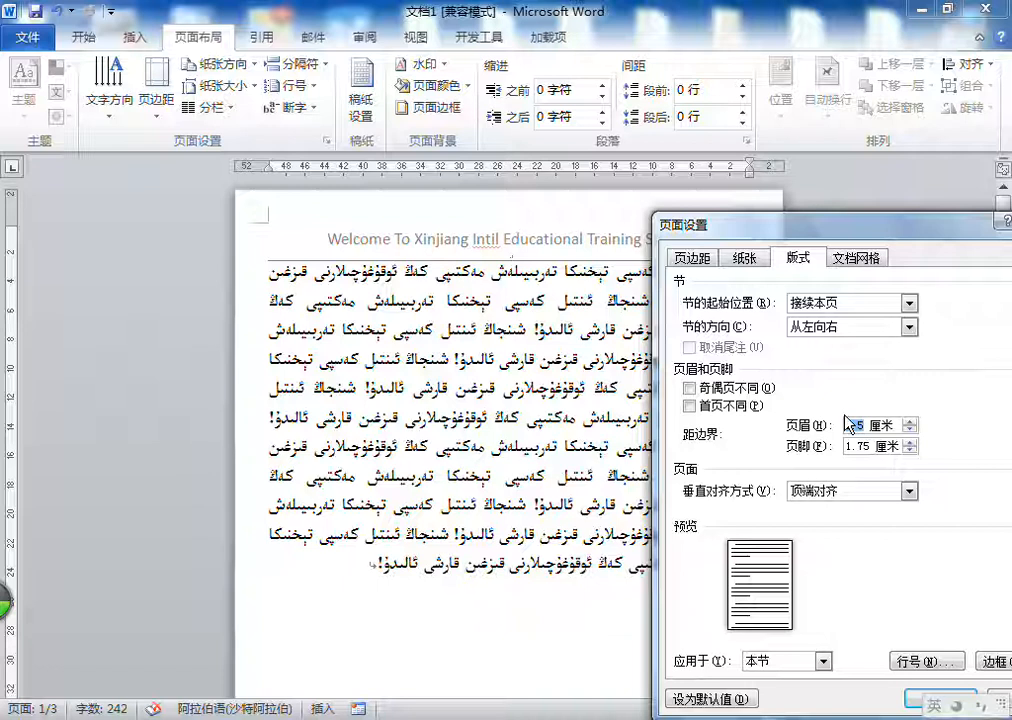
{"action": "key", "text": "Return"}
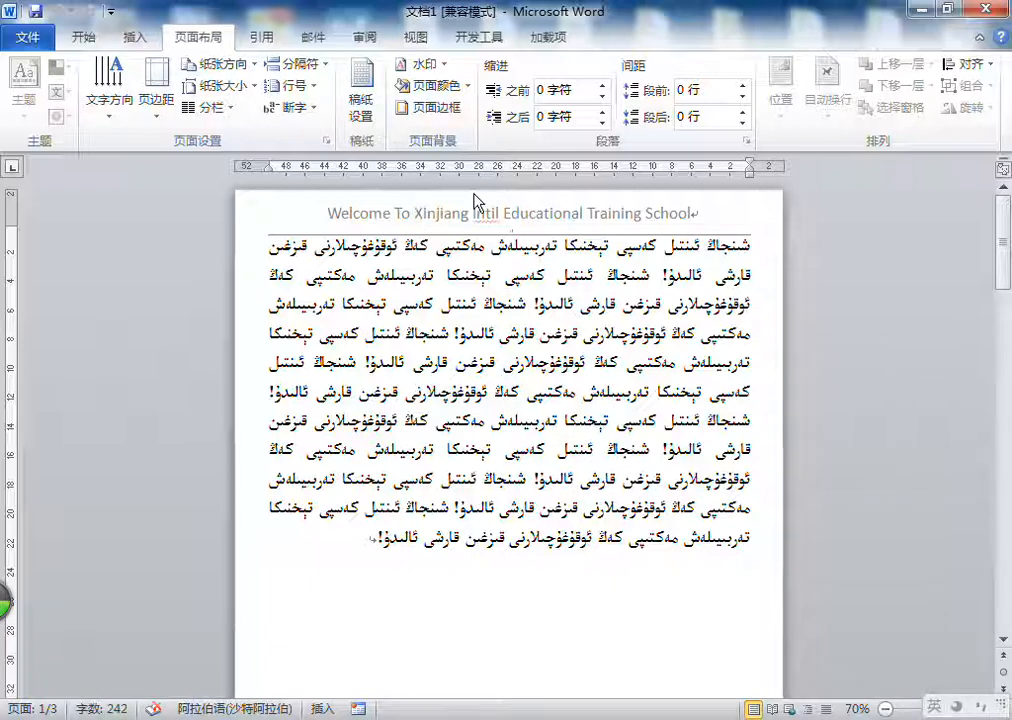
{"action": "scroll", "coordinate": [495, 210], "scroll_direction": "down", "scroll_amount": 10}
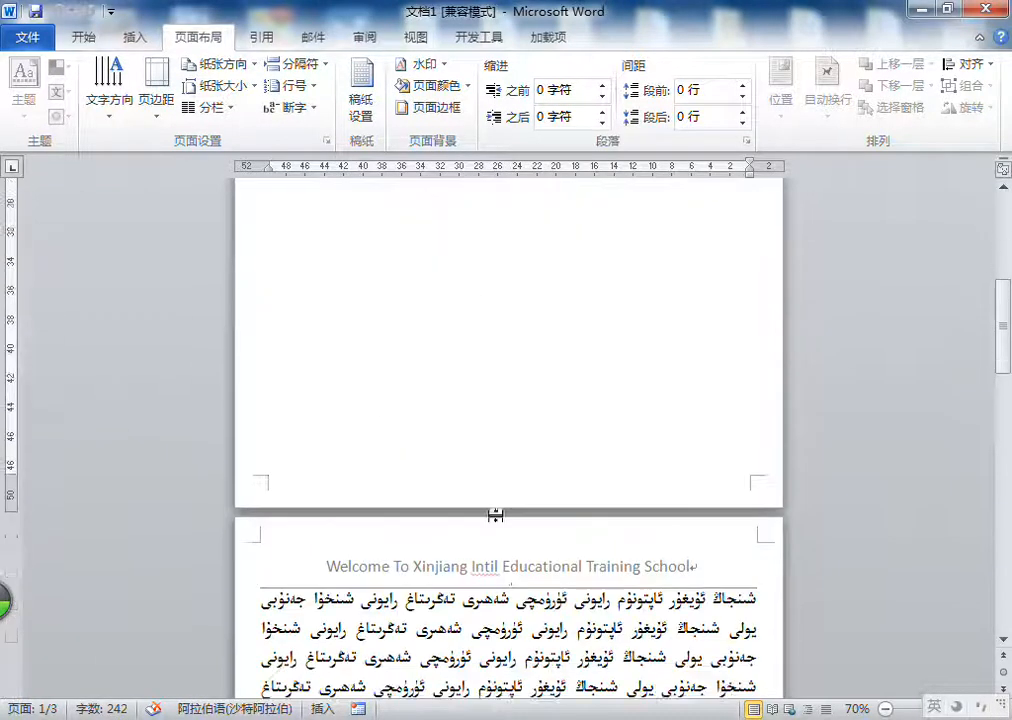
{"action": "scroll", "coordinate": [495, 490], "scroll_direction": "up", "scroll_amount": 5}
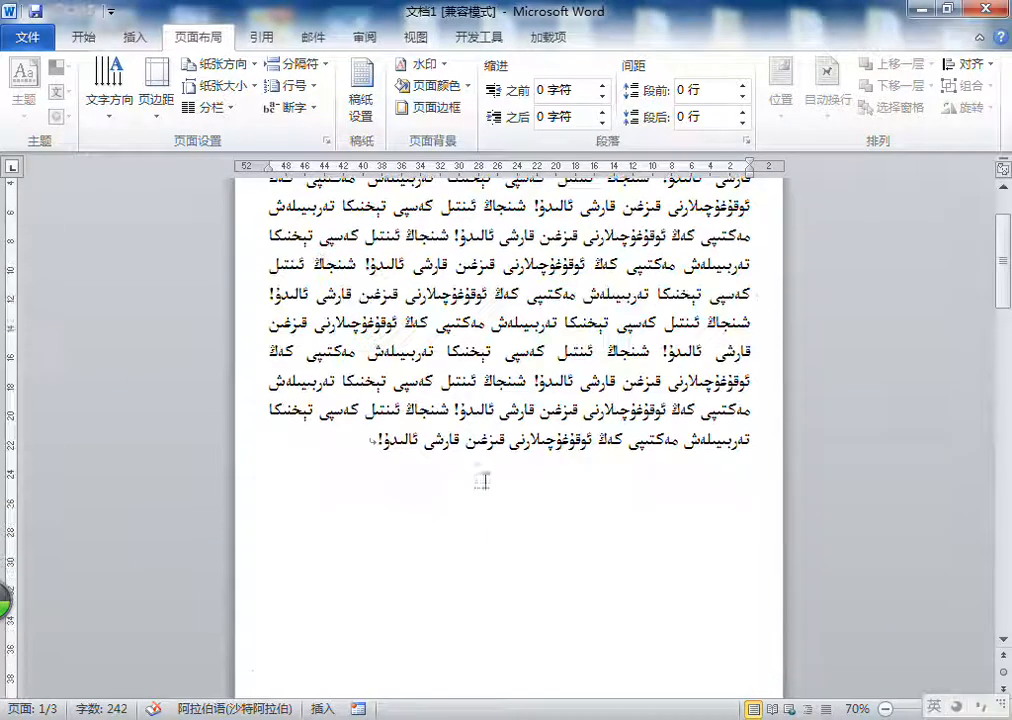
Step: Examine the layout (版式) and document grid (文档网格) settings in the page setup, and close it without changes
{"action": "left_click", "coordinate": [325, 141]}
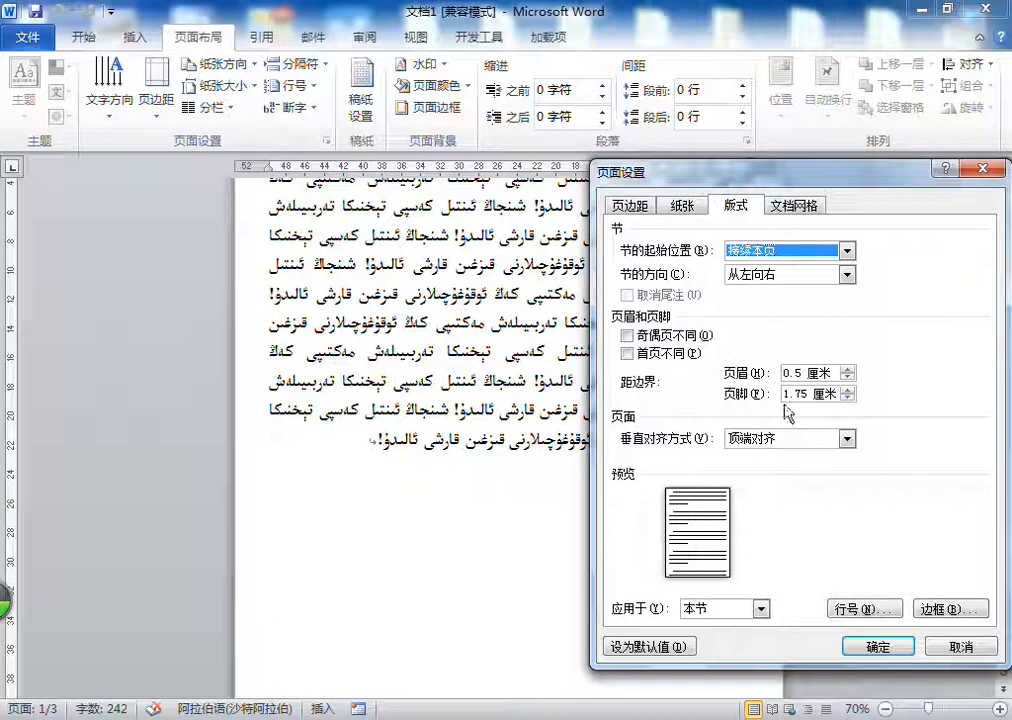
{"action": "left_click", "coordinate": [792, 207]}
{"action": "left_click", "coordinate": [748, 206]}
{"action": "left_click", "coordinate": [795, 206]}
{"action": "left_click", "coordinate": [760, 207]}
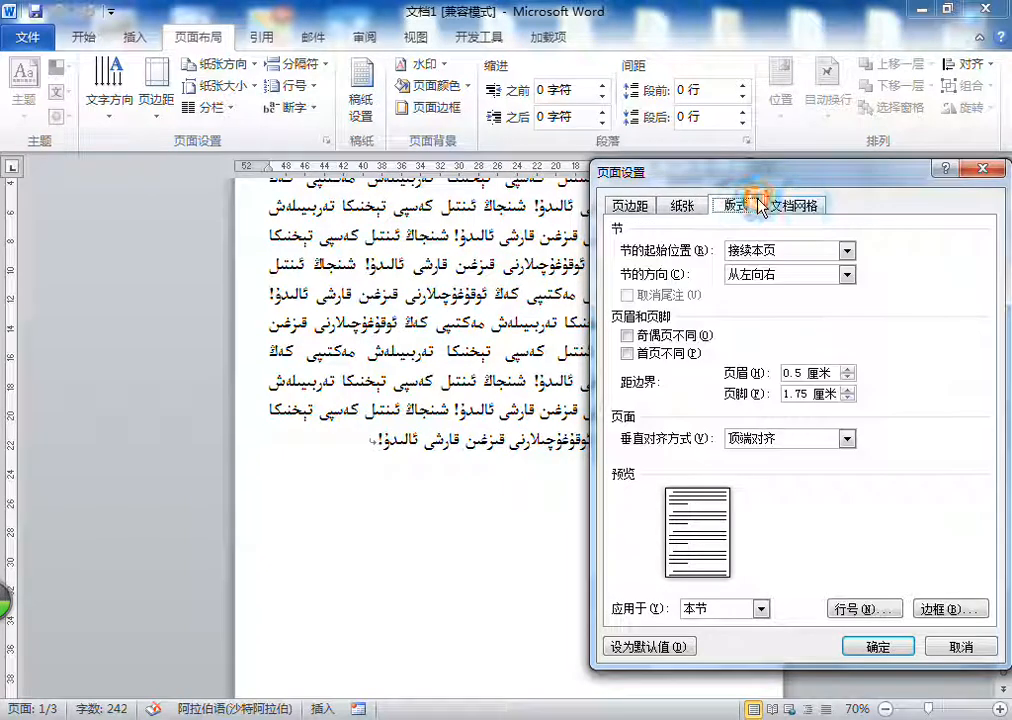
{"action": "left_click", "coordinate": [985, 169]}
{"action": "left_click", "coordinate": [203, 140]}
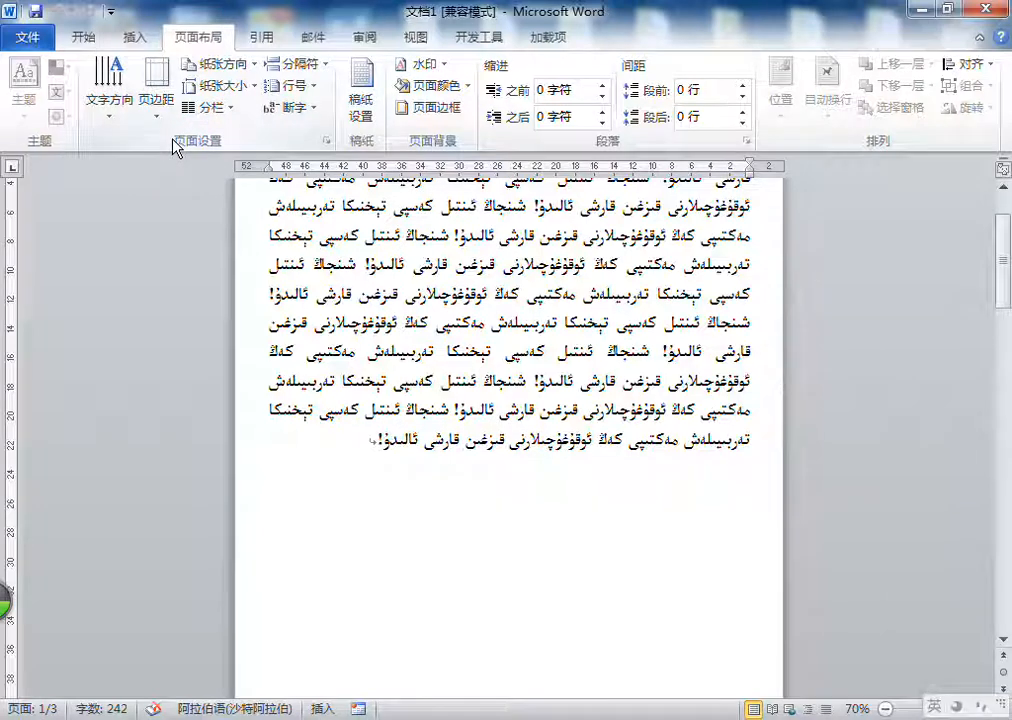
Step: Increase the font size of the Uyghur paragraph on the first page to 20
{"action": "scroll", "coordinate": [472, 310], "scroll_direction": "up", "scroll_amount": 2}
{"action": "triple_click", "coordinate": [446, 301]}
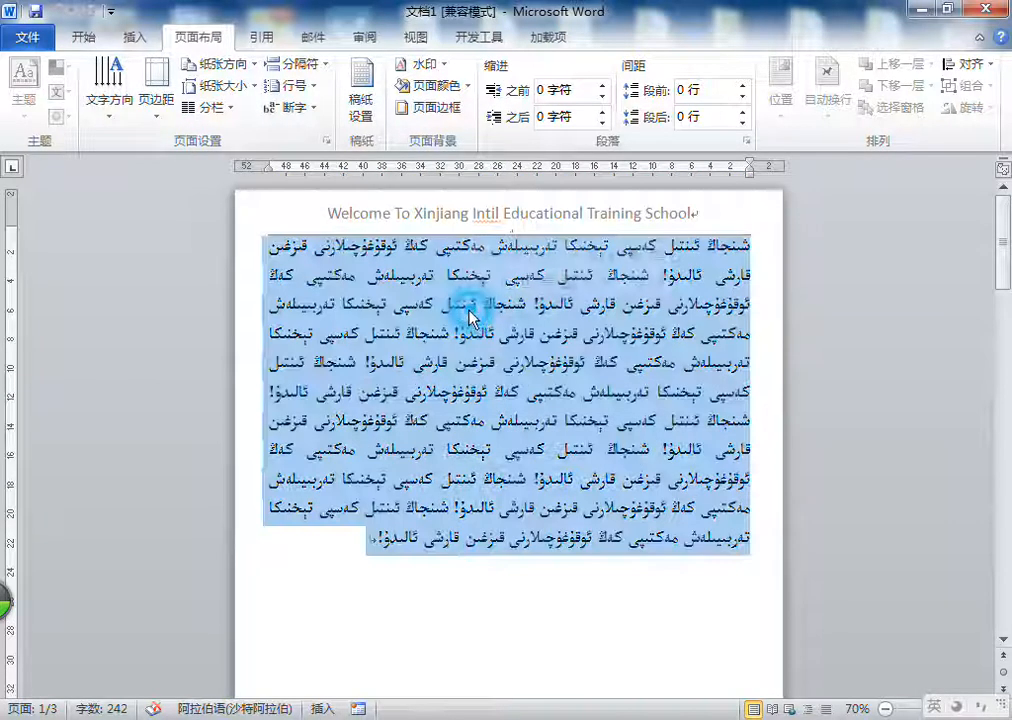
{"action": "left_click", "coordinate": [82, 37]}
{"action": "left_click", "coordinate": [232, 76]}
{"action": "left_click", "coordinate": [253, 76]}
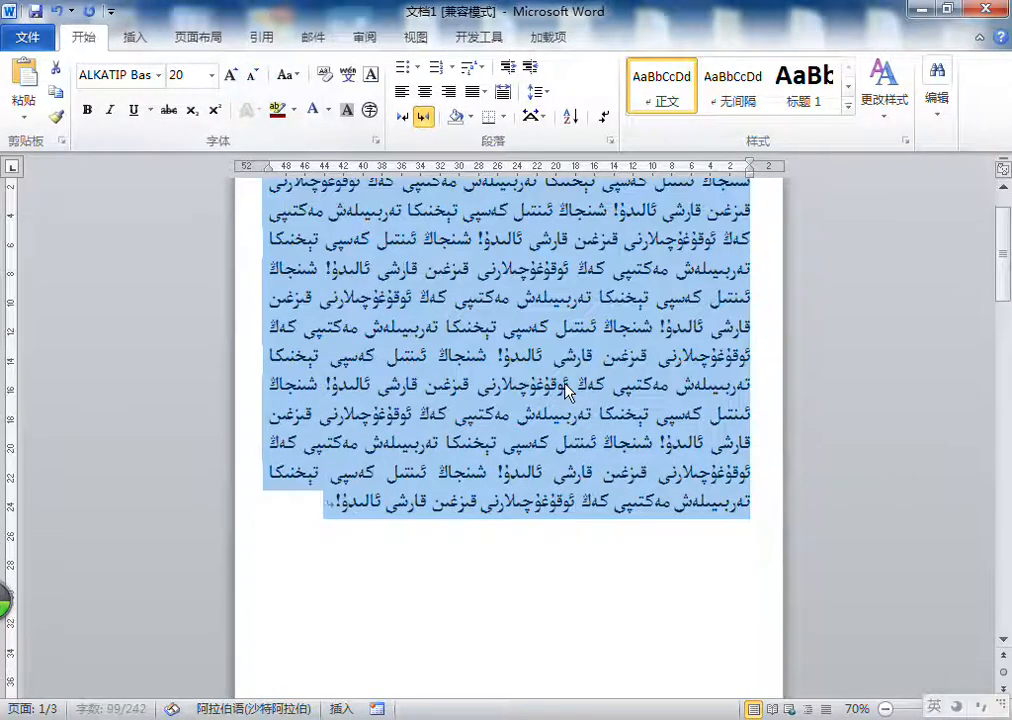
{"action": "left_click", "coordinate": [312, 538]}
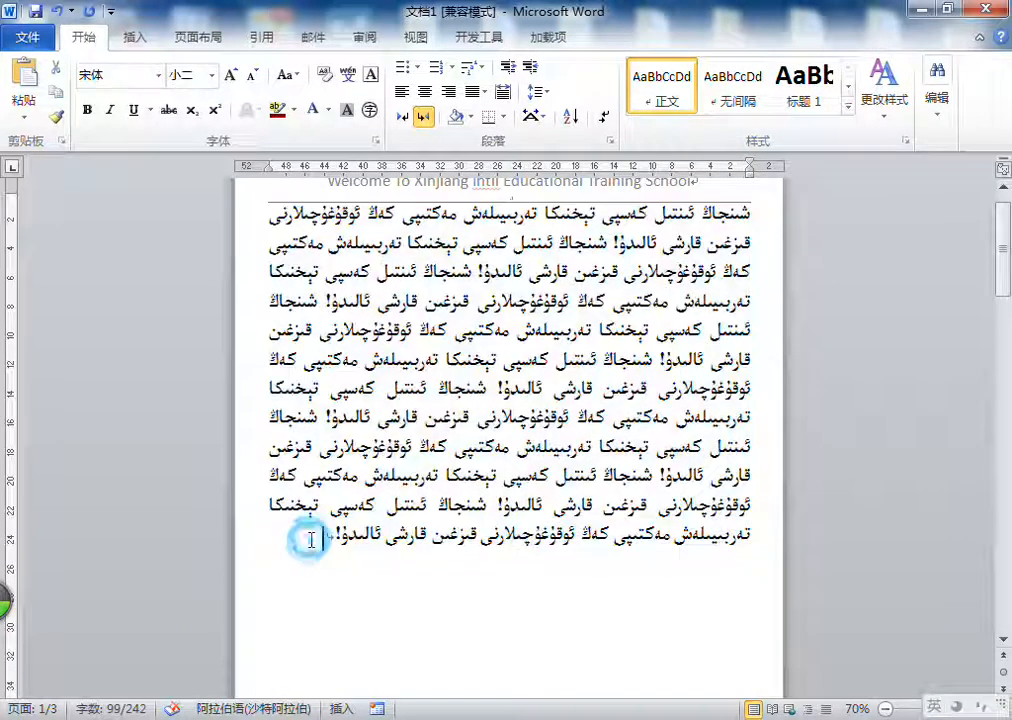
Step: Apply squared manuscript paper (方格式稿纸) with a green 20 × 20 grid to the document
{"action": "left_click", "coordinate": [196, 37]}
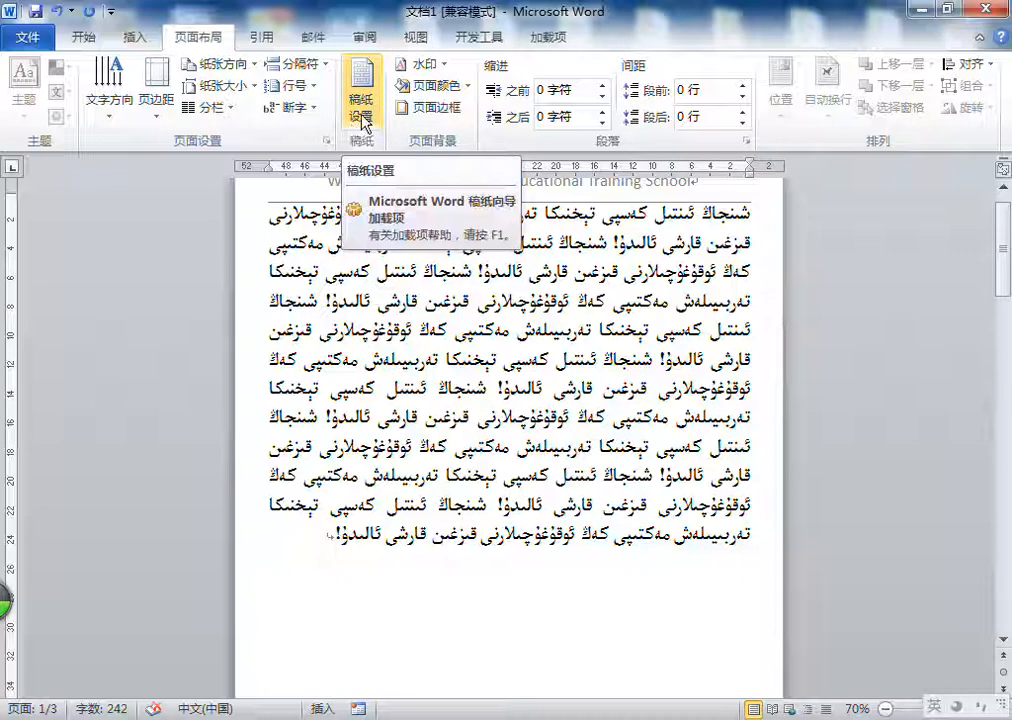
{"action": "left_click", "coordinate": [362, 120]}
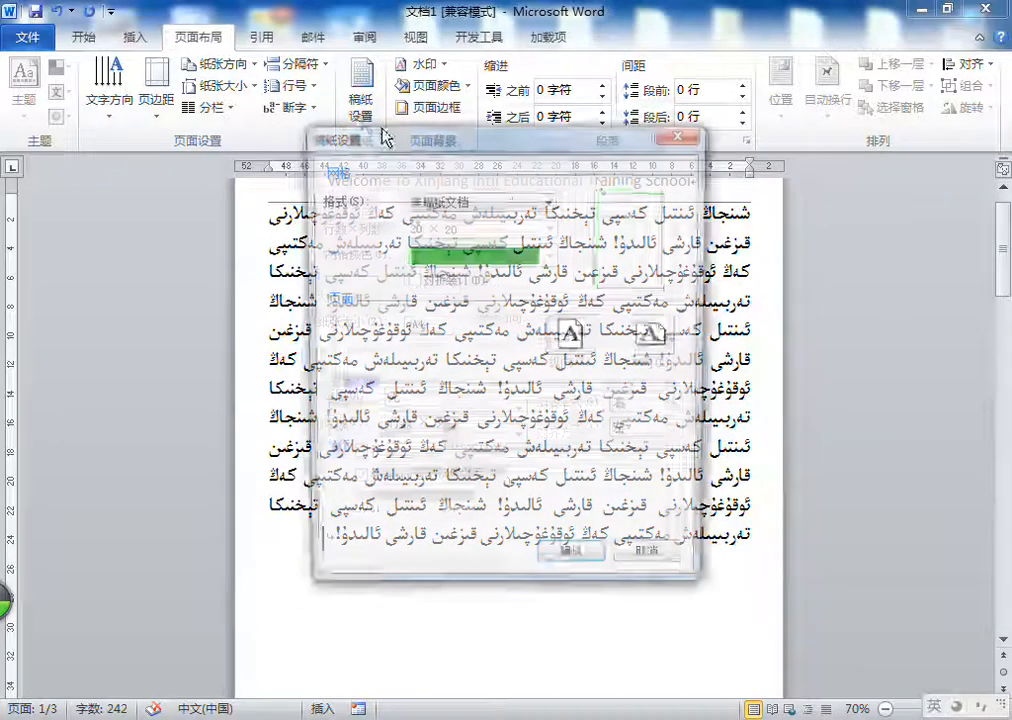
{"action": "left_click_drag", "start_coordinate": [571, 140], "coordinate": [783, 102]}
{"action": "left_click", "coordinate": [655, 163]}
{"action": "left_click", "coordinate": [650, 188]}
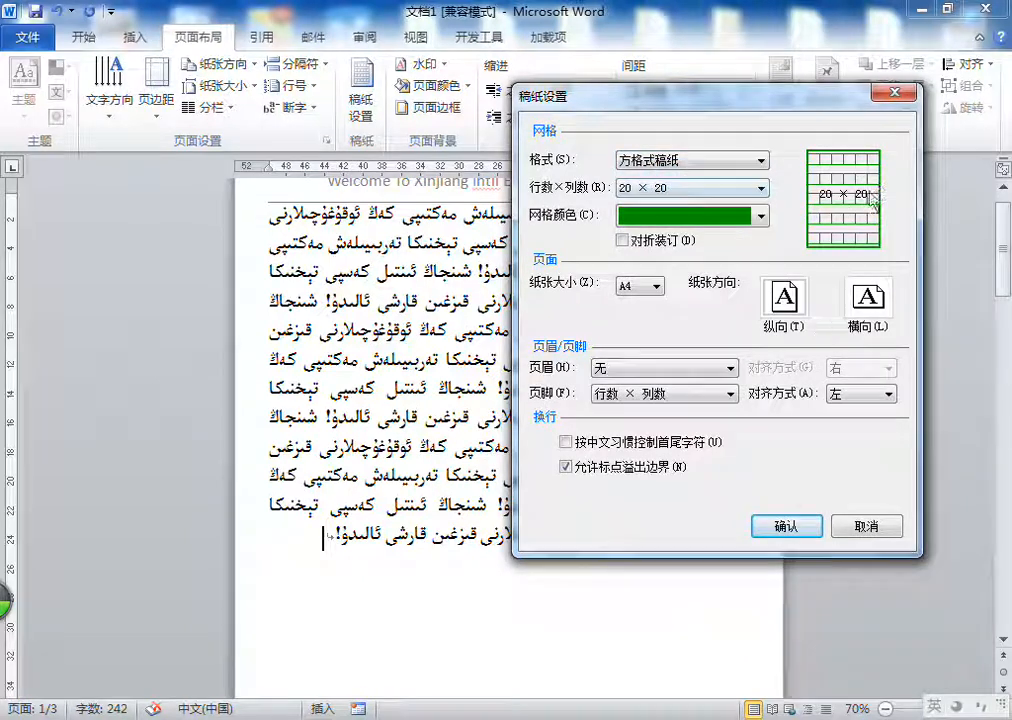
{"action": "left_click", "coordinate": [797, 527]}
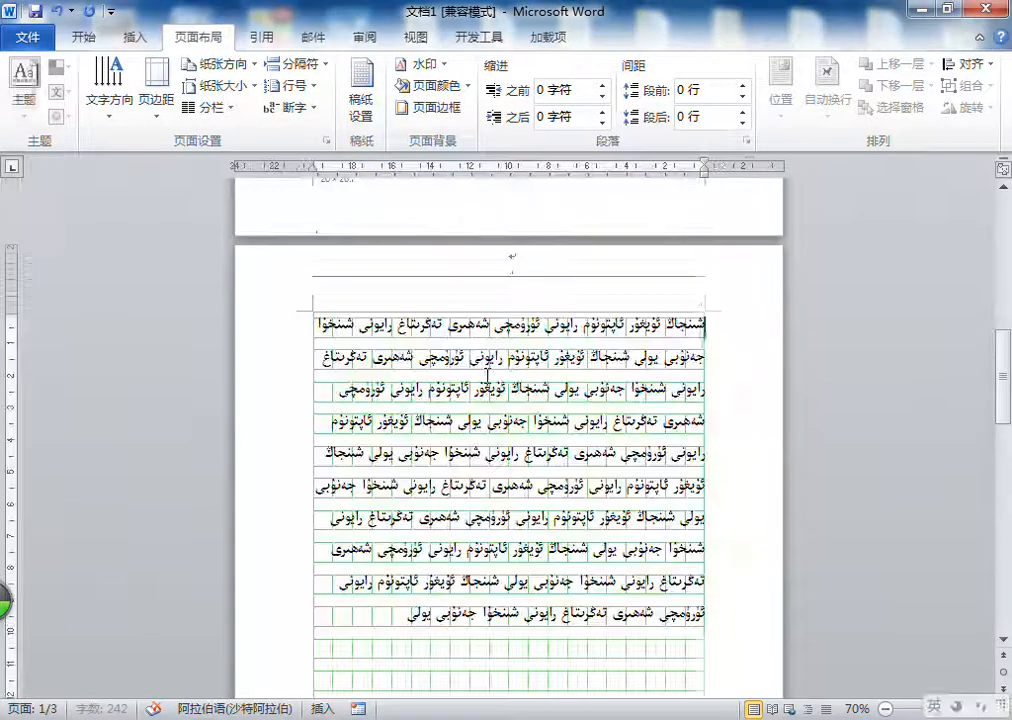
Step: Examine the manuscript grid across the pages and in the print preview, and return to the document
{"action": "scroll", "coordinate": [487, 378], "scroll_direction": "down", "scroll_amount": 4}
{"action": "scroll", "coordinate": [446, 372], "scroll_direction": "down", "scroll_amount": 10}
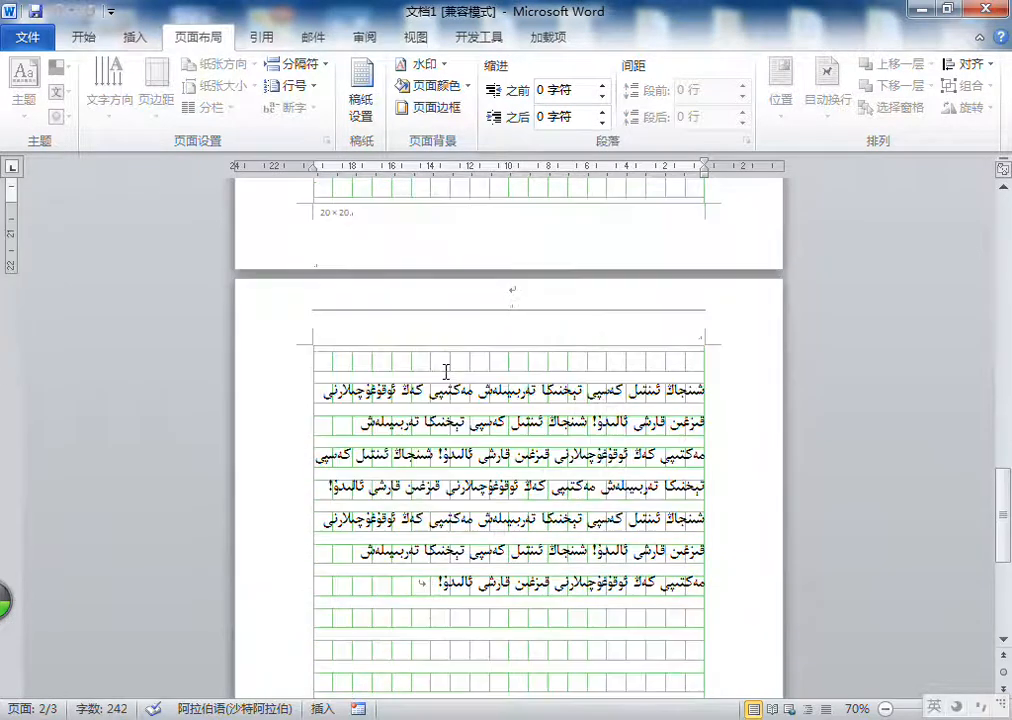
{"action": "scroll", "coordinate": [446, 372], "scroll_direction": "down", "scroll_amount": 1}
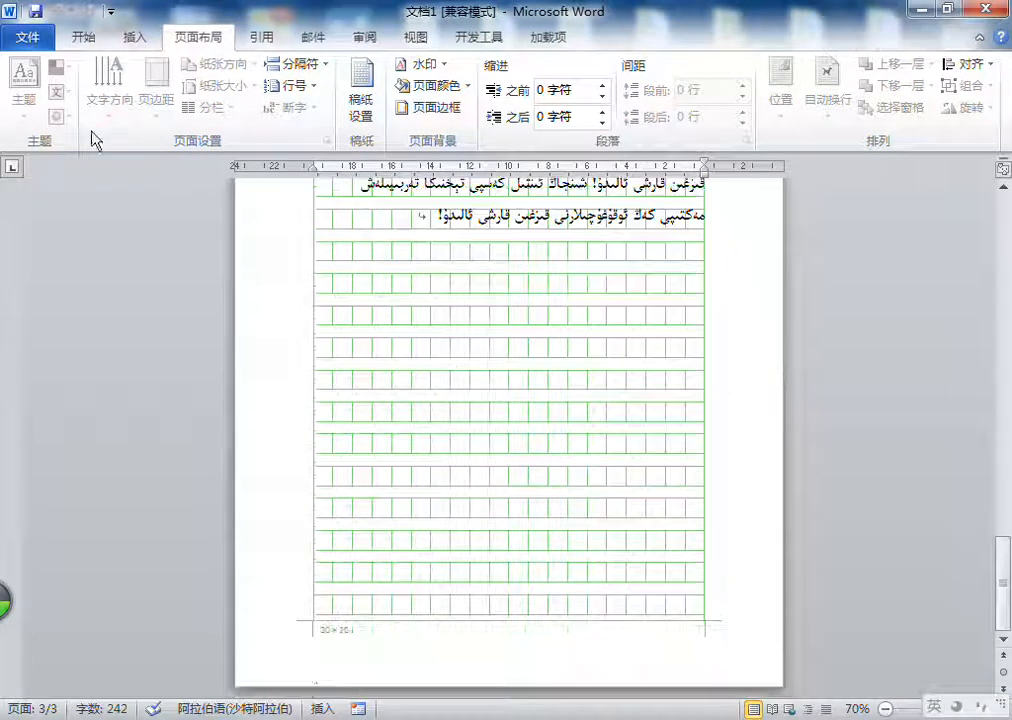
{"action": "left_click", "coordinate": [25, 36]}
{"action": "left_click", "coordinate": [53, 305]}
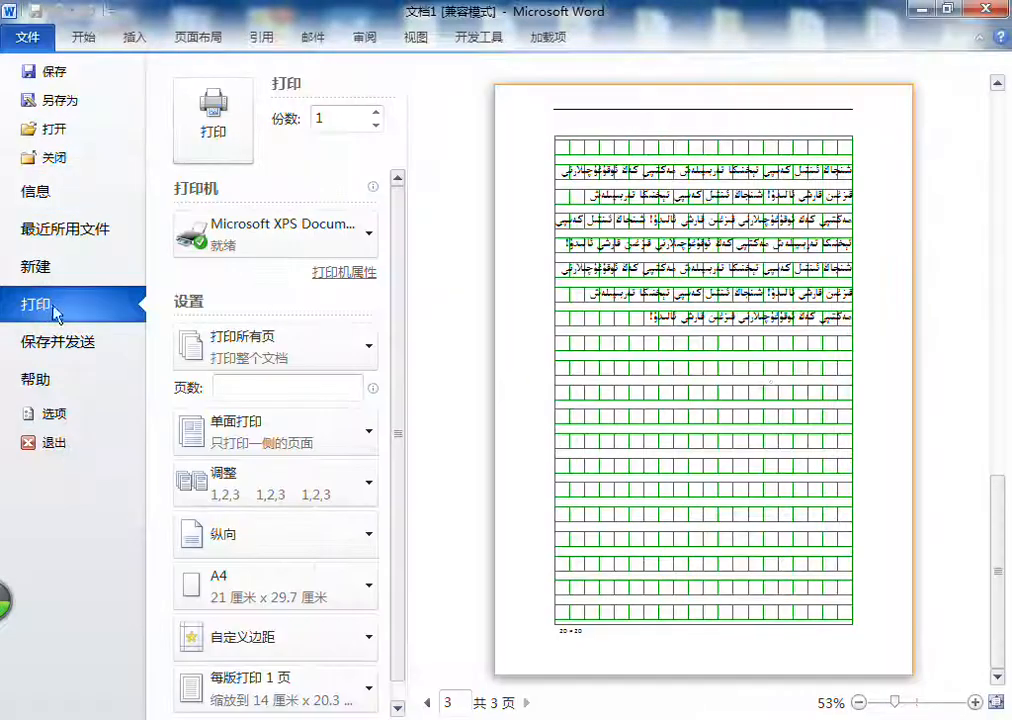
{"action": "left_click", "coordinate": [20, 35]}
Step: Change the manuscript paper's rows and columns to 10 × 20 and check the pages
{"action": "left_click", "coordinate": [361, 100]}
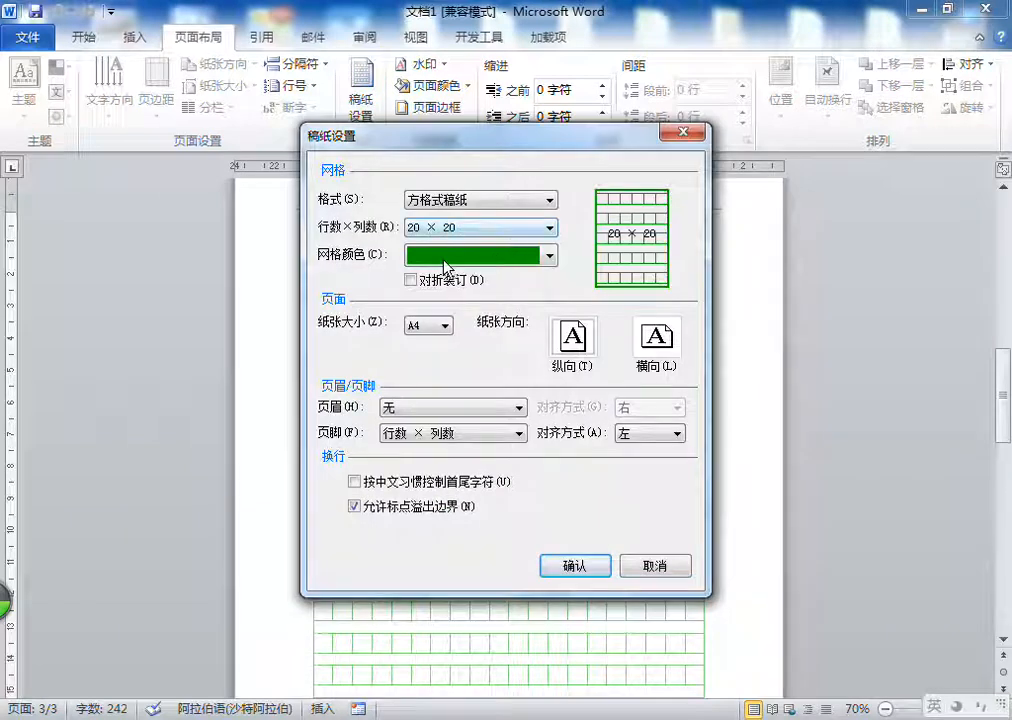
{"action": "left_click", "coordinate": [449, 260]}
{"action": "left_click", "coordinate": [457, 229]}
{"action": "left_click", "coordinate": [458, 230]}
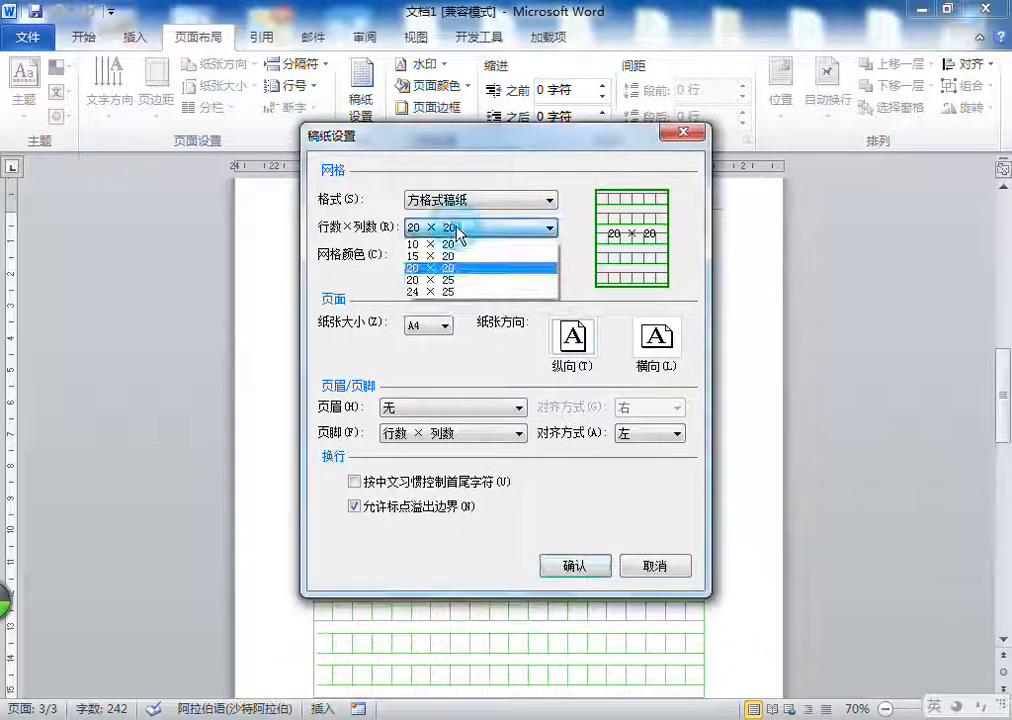
{"action": "left_click", "coordinate": [603, 226]}
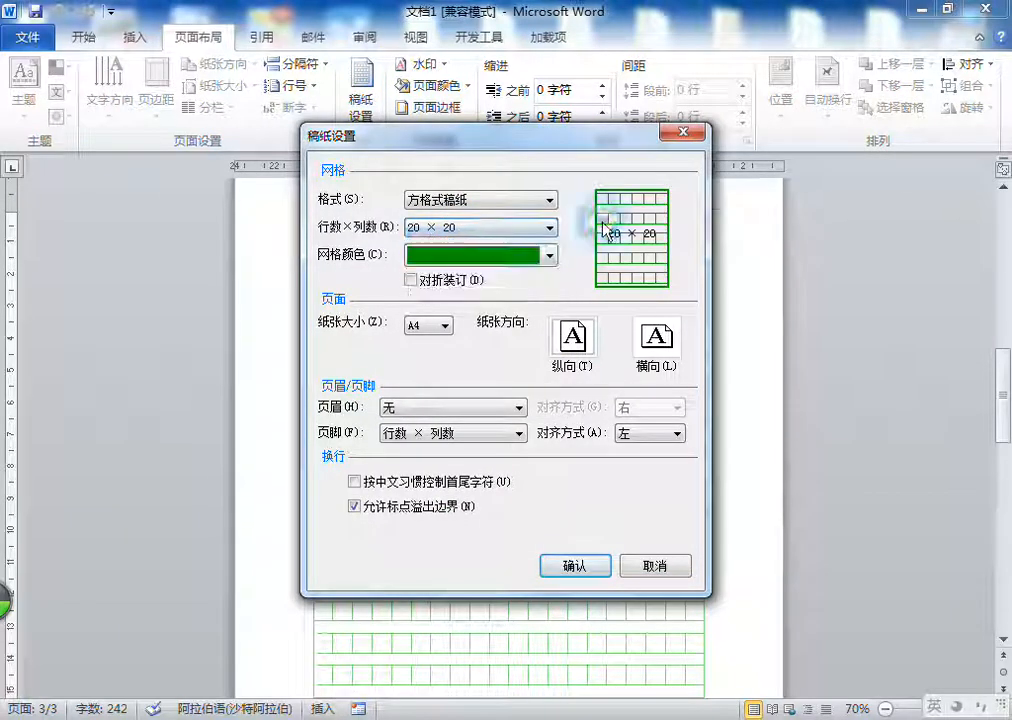
{"action": "left_click", "coordinate": [481, 199]}
{"action": "left_click", "coordinate": [481, 199]}
{"action": "left_click", "coordinate": [471, 226]}
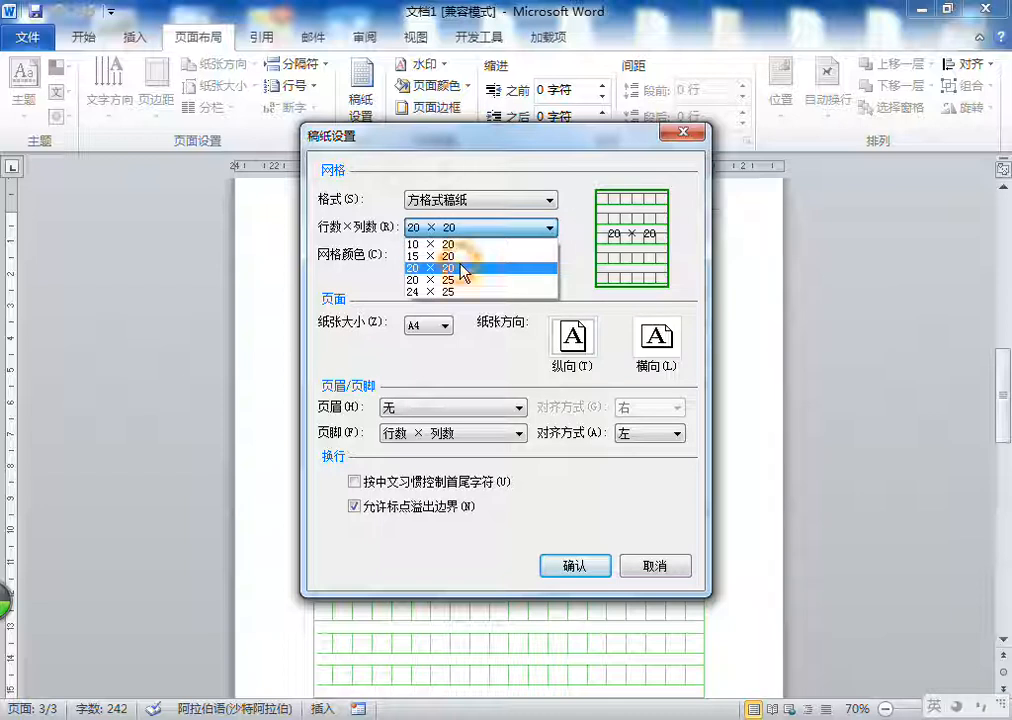
{"action": "left_click", "coordinate": [466, 245]}
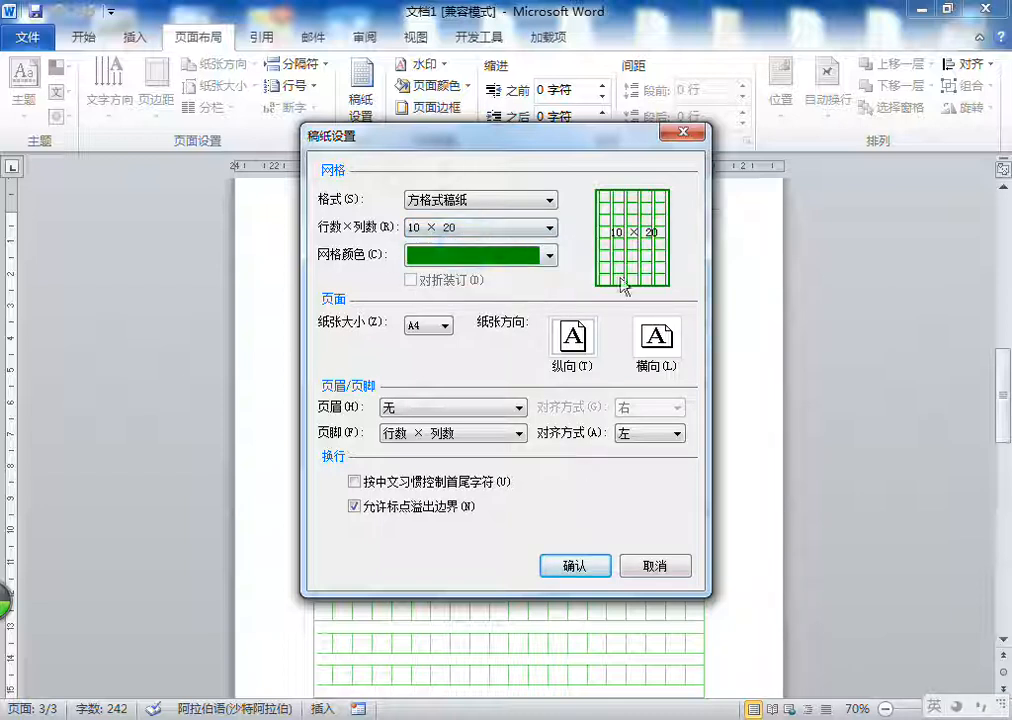
{"action": "left_click", "coordinate": [577, 568]}
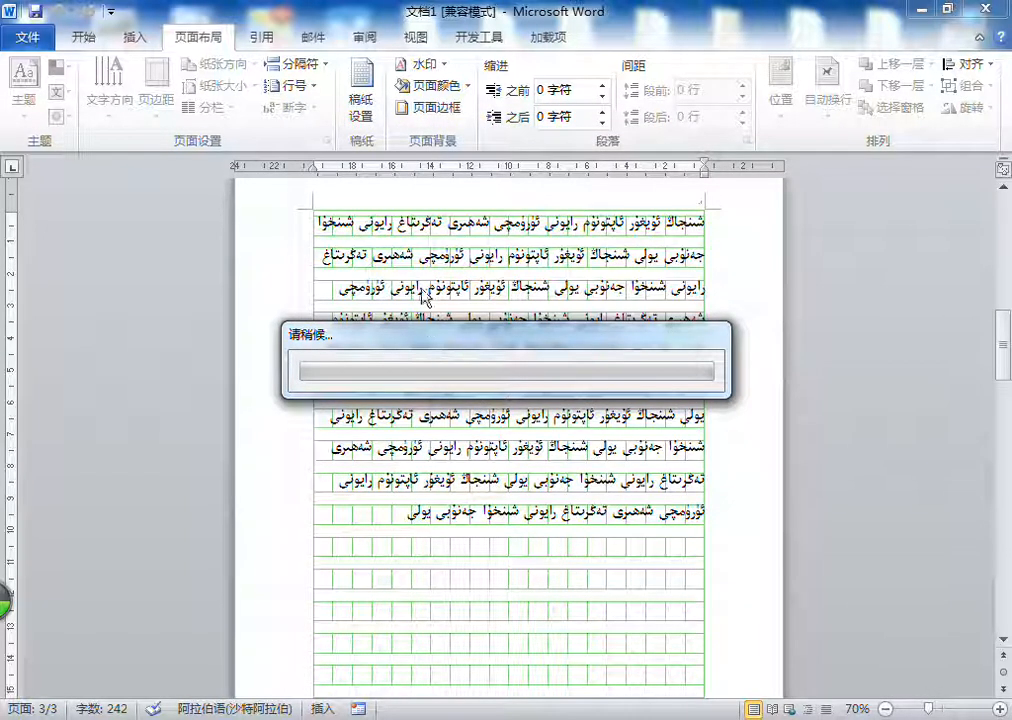
{"action": "scroll", "coordinate": [486, 245], "scroll_direction": "up", "scroll_amount": 4}
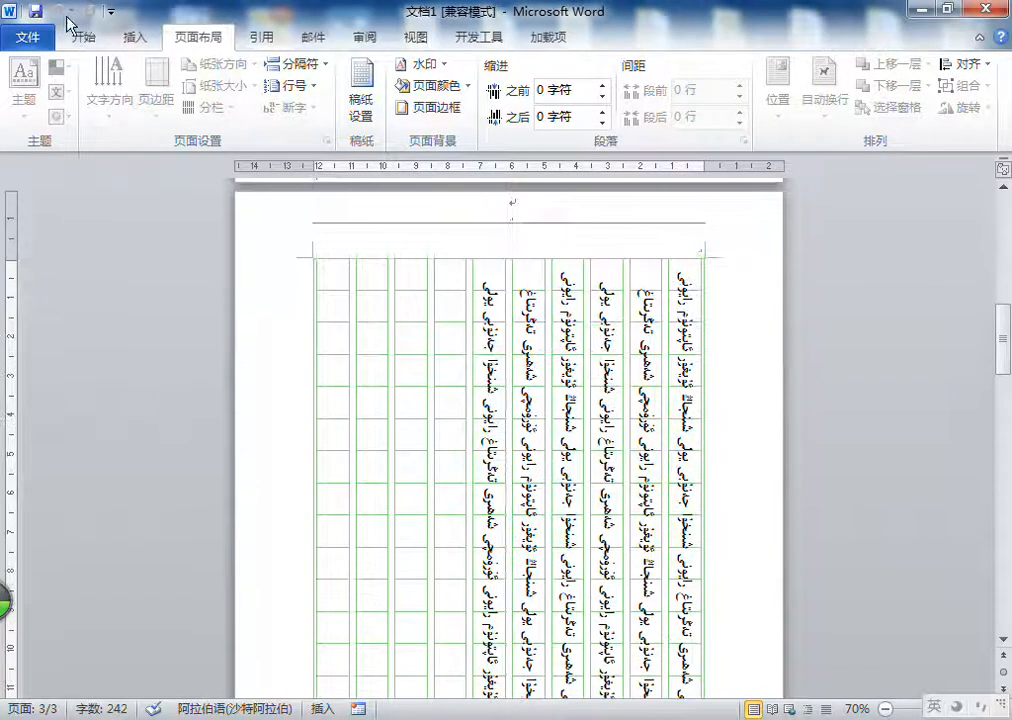
Step: Set the manuscript paper's rows and columns back to 20 × 20
{"action": "left_click", "coordinate": [361, 100]}
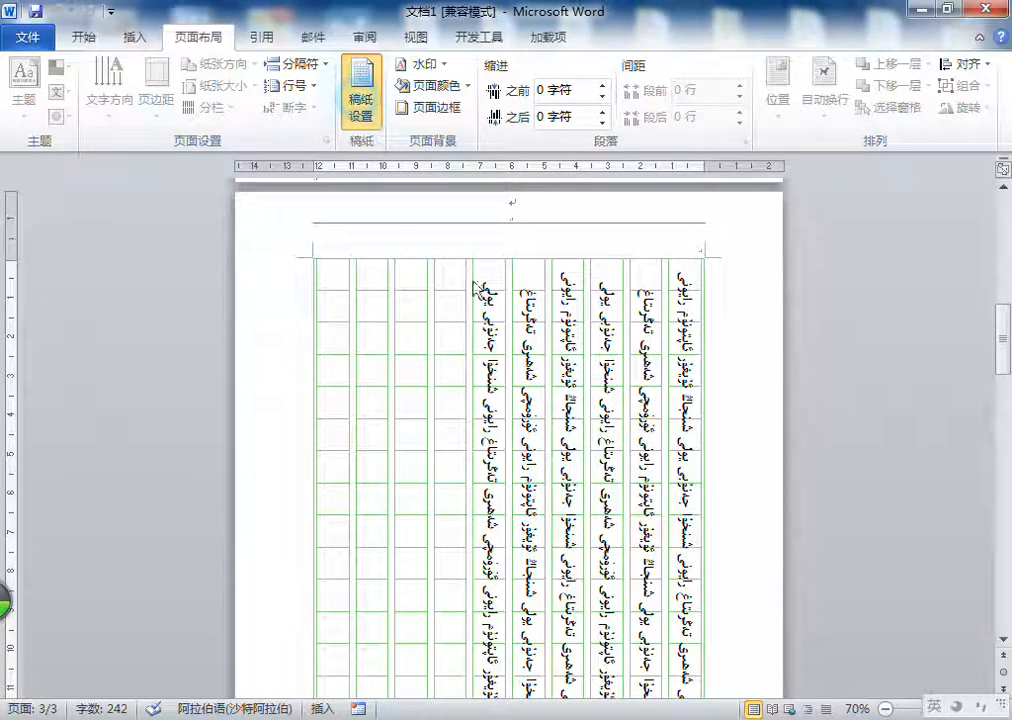
{"action": "left_click", "coordinate": [452, 236]}
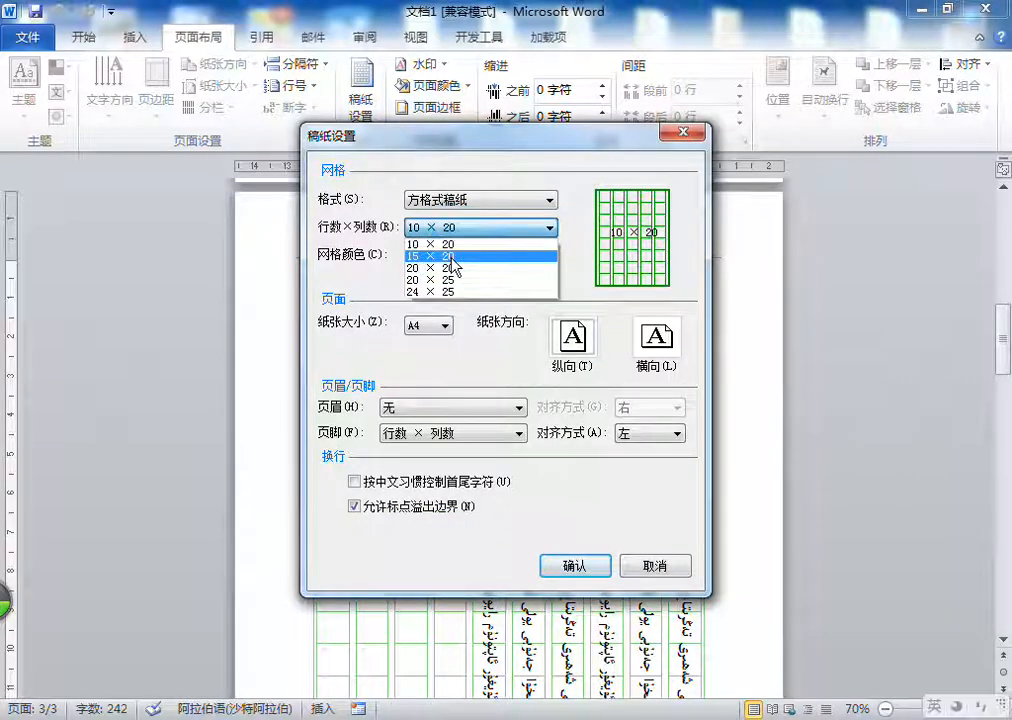
{"action": "left_click", "coordinate": [440, 268]}
{"action": "left_click", "coordinate": [599, 574]}
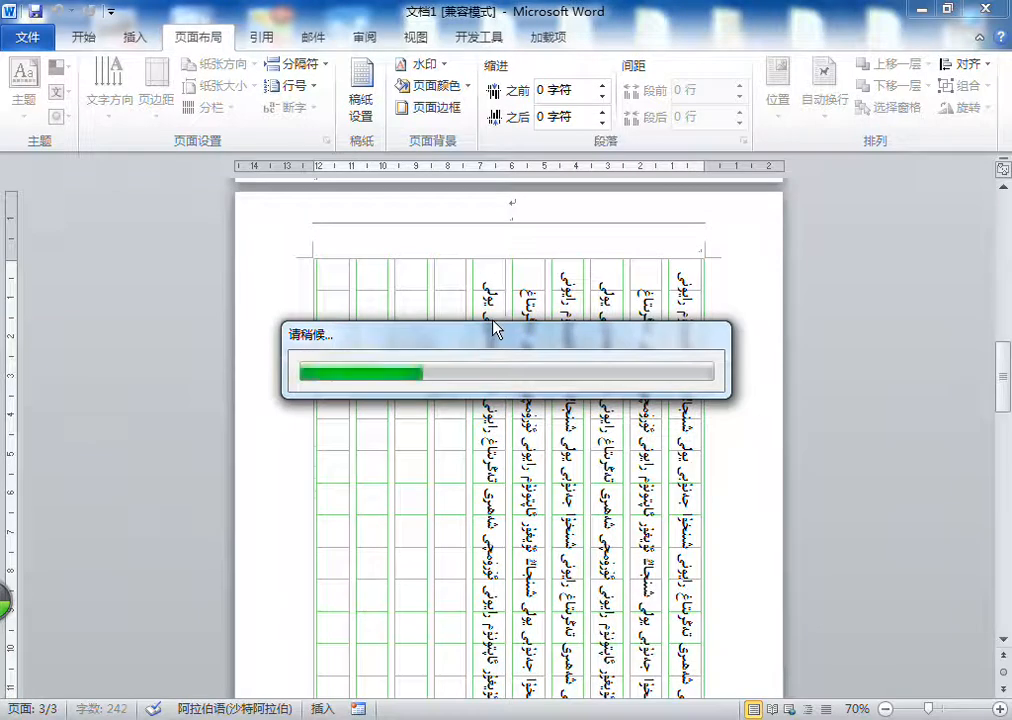
Step: Set the manuscript paper to 20 × 25 rows and columns with a red grid and check the pages
{"action": "left_click", "coordinate": [361, 100]}
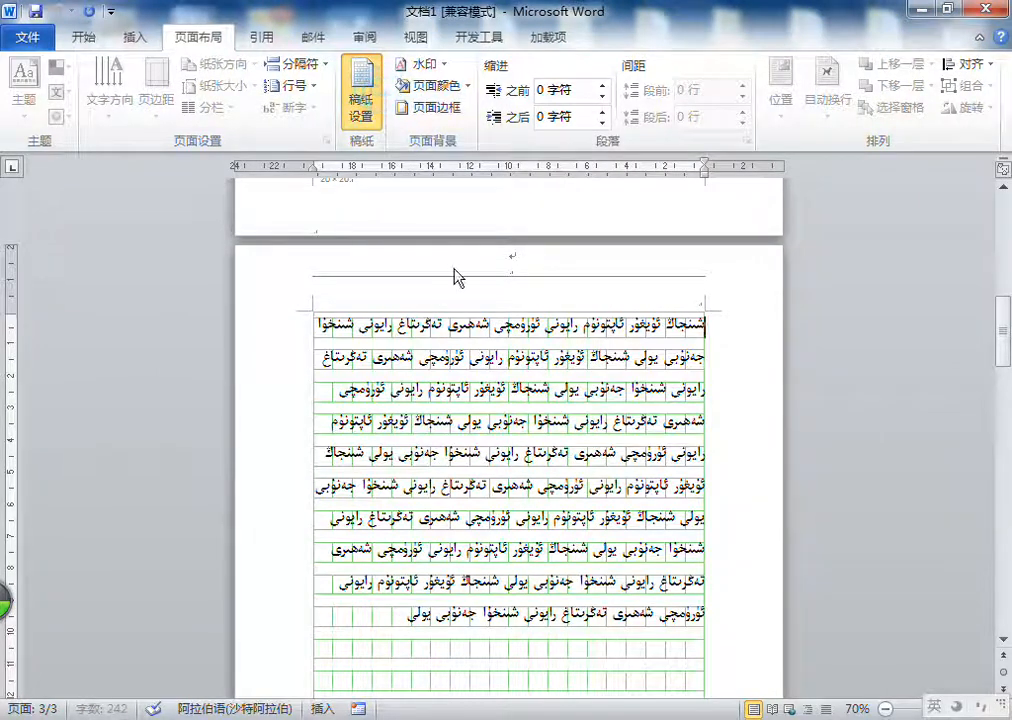
{"action": "left_click", "coordinate": [455, 228]}
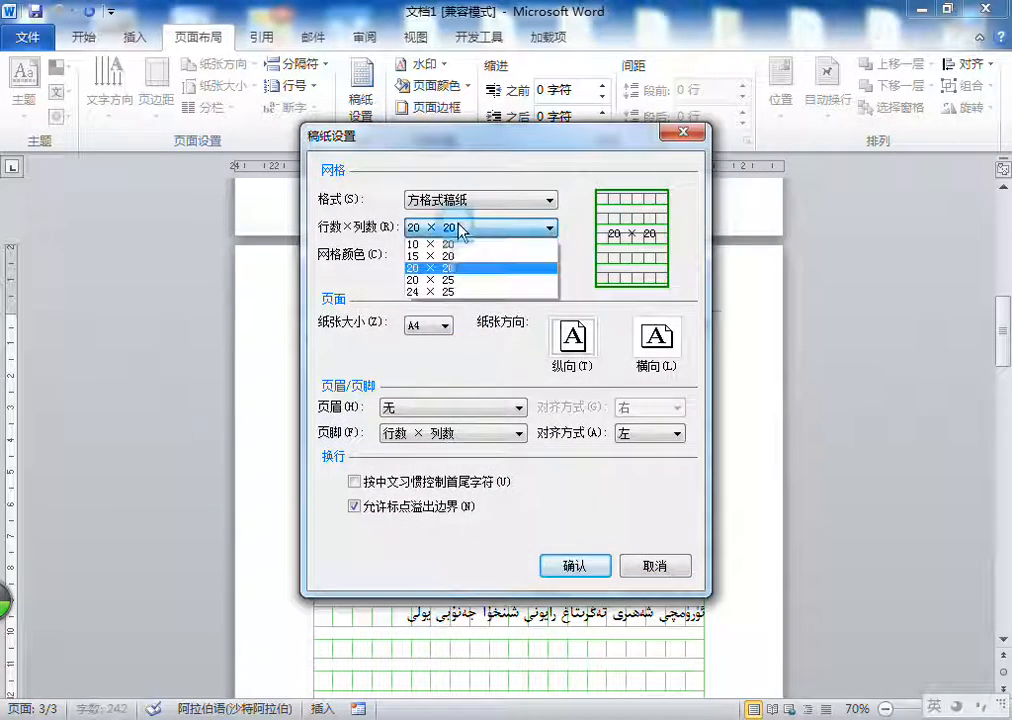
{"action": "left_click", "coordinate": [458, 281]}
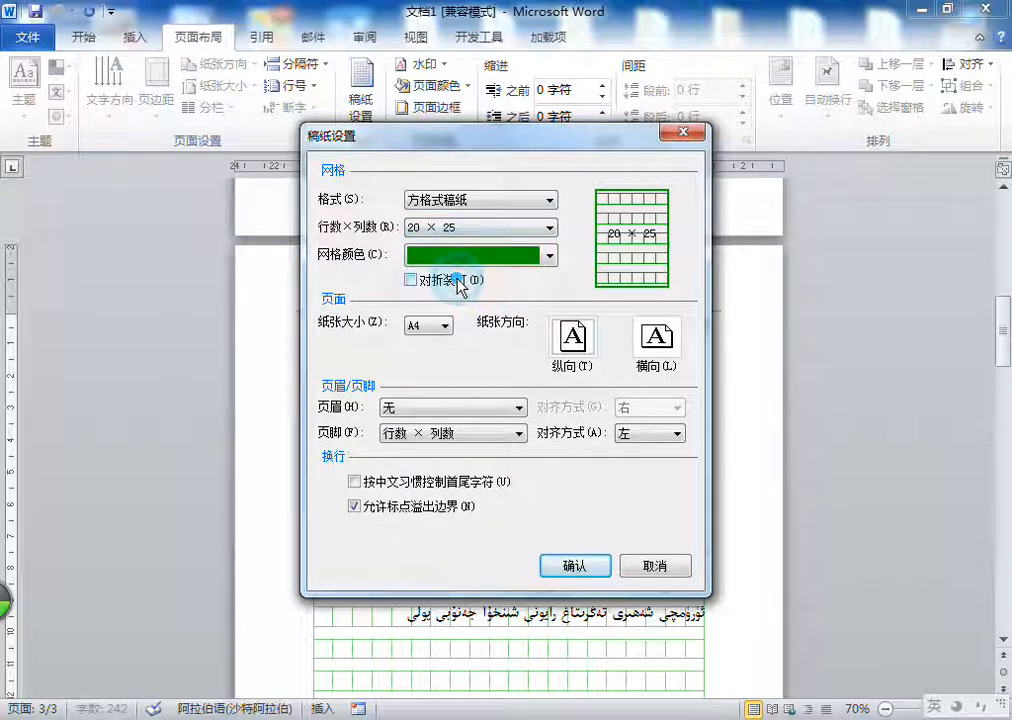
{"action": "left_click", "coordinate": [462, 256]}
{"action": "left_click", "coordinate": [417, 343]}
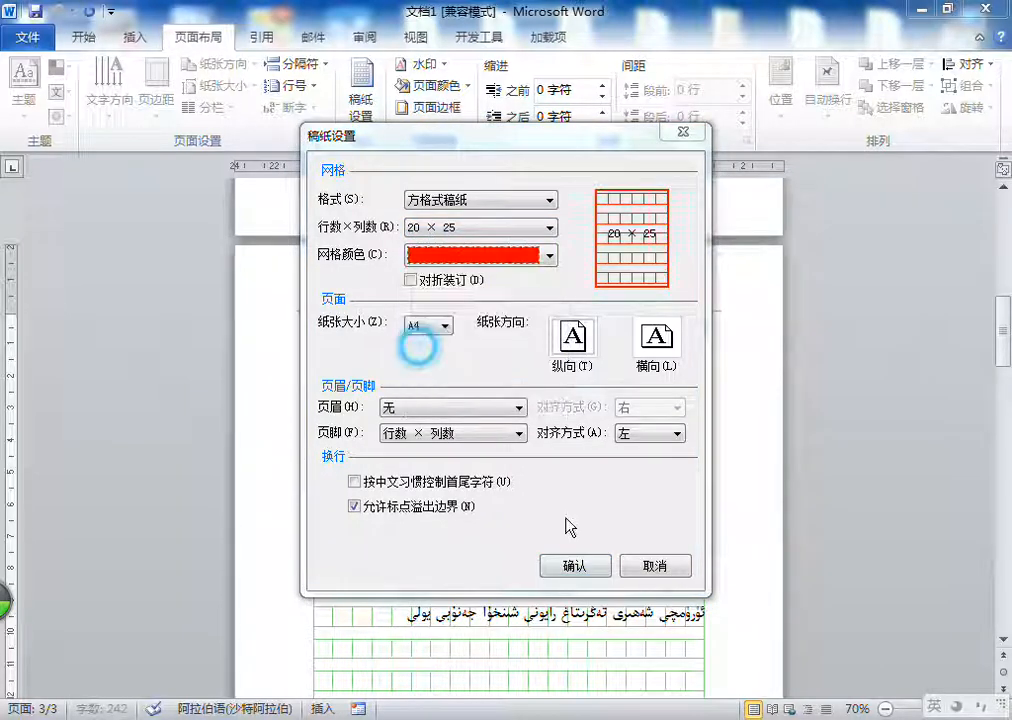
{"action": "left_click", "coordinate": [575, 566]}
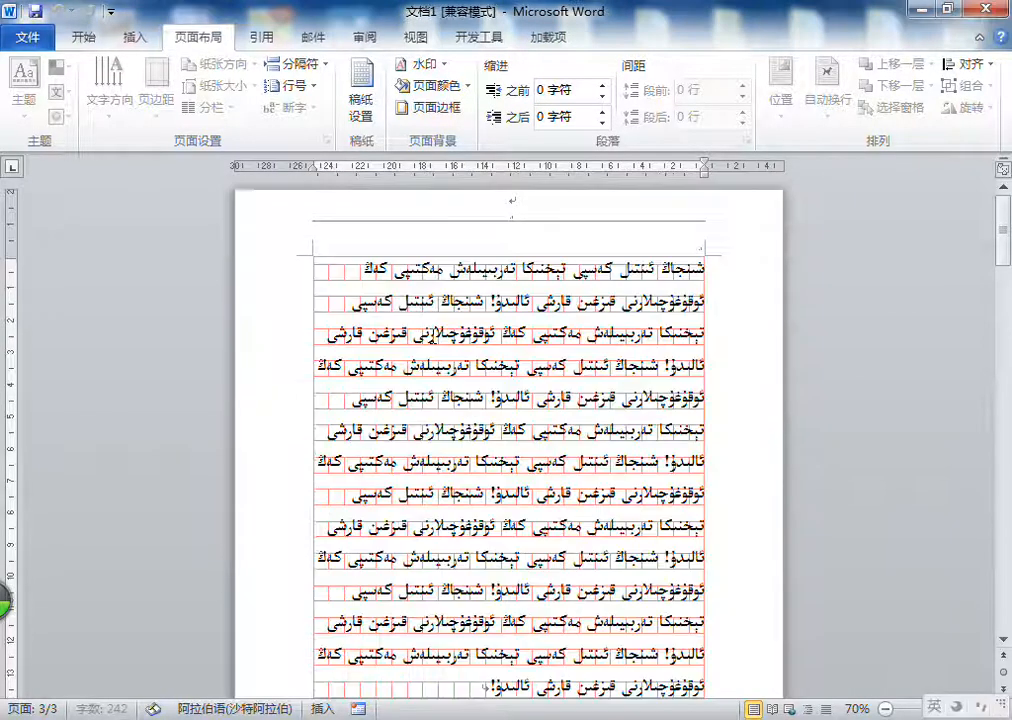
{"action": "scroll", "coordinate": [436, 327], "scroll_direction": "down", "scroll_amount": 8}
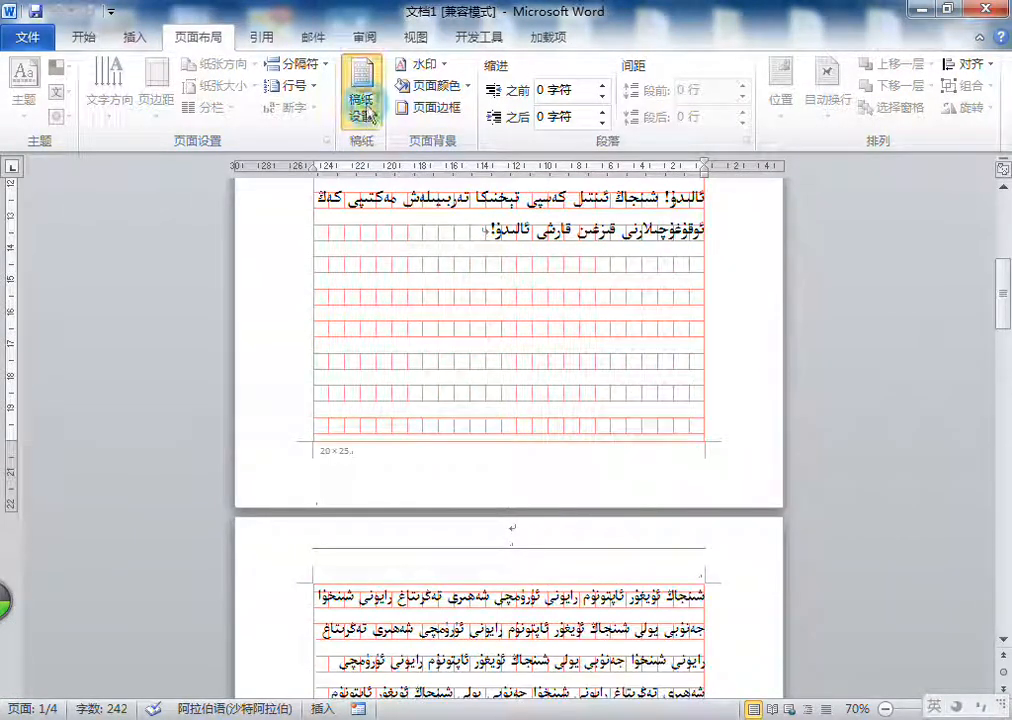
Step: Switch the manuscript format to lined paper (行线式稿纸) and check the pages
{"action": "left_click", "coordinate": [364, 104]}
{"action": "left_click", "coordinate": [475, 201]}
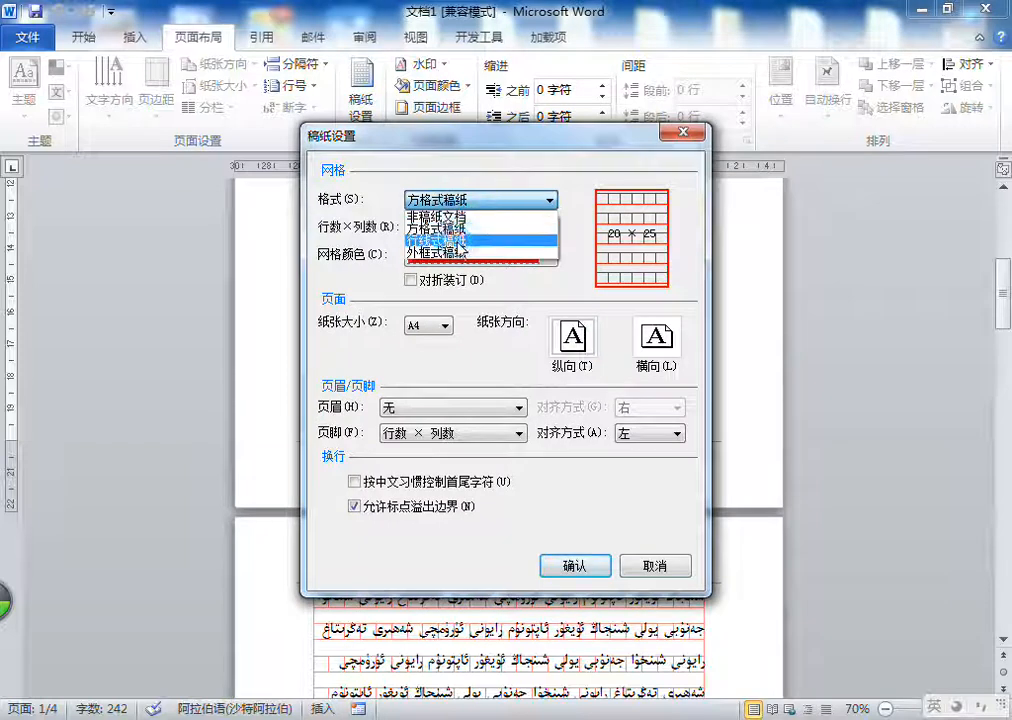
{"action": "left_click", "coordinate": [440, 240]}
{"action": "left_click", "coordinate": [590, 567]}
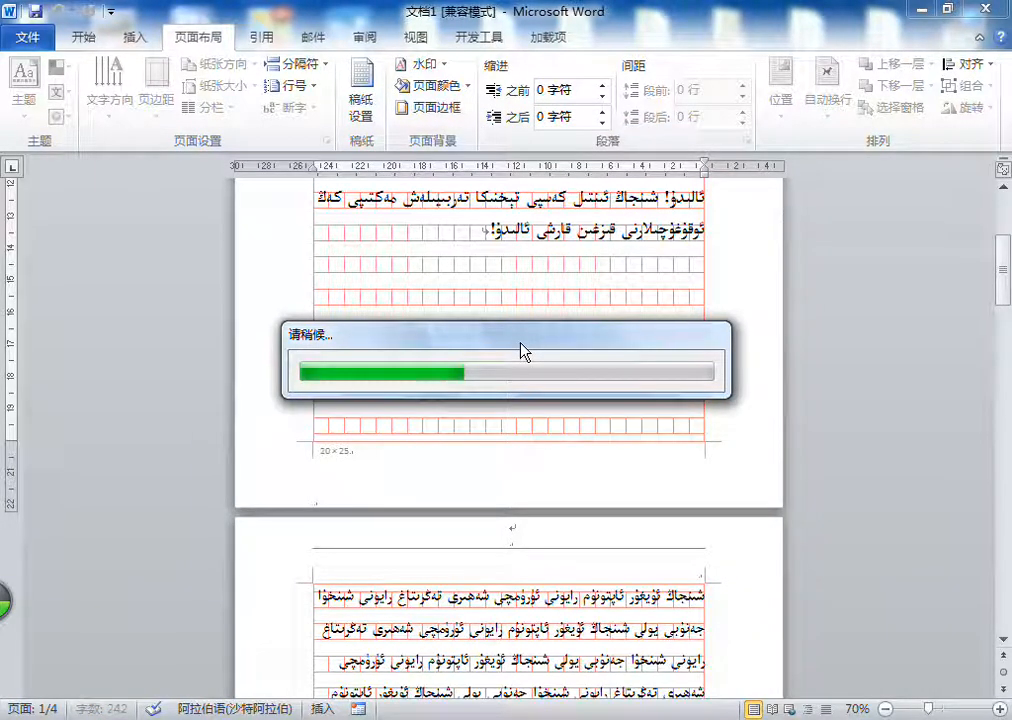
{"action": "scroll", "coordinate": [515, 341], "scroll_direction": "down", "scroll_amount": 6}
{"action": "scroll", "coordinate": [509, 339], "scroll_direction": "up", "scroll_amount": 1}
{"action": "scroll", "coordinate": [500, 340], "scroll_direction": "down", "scroll_amount": 2}
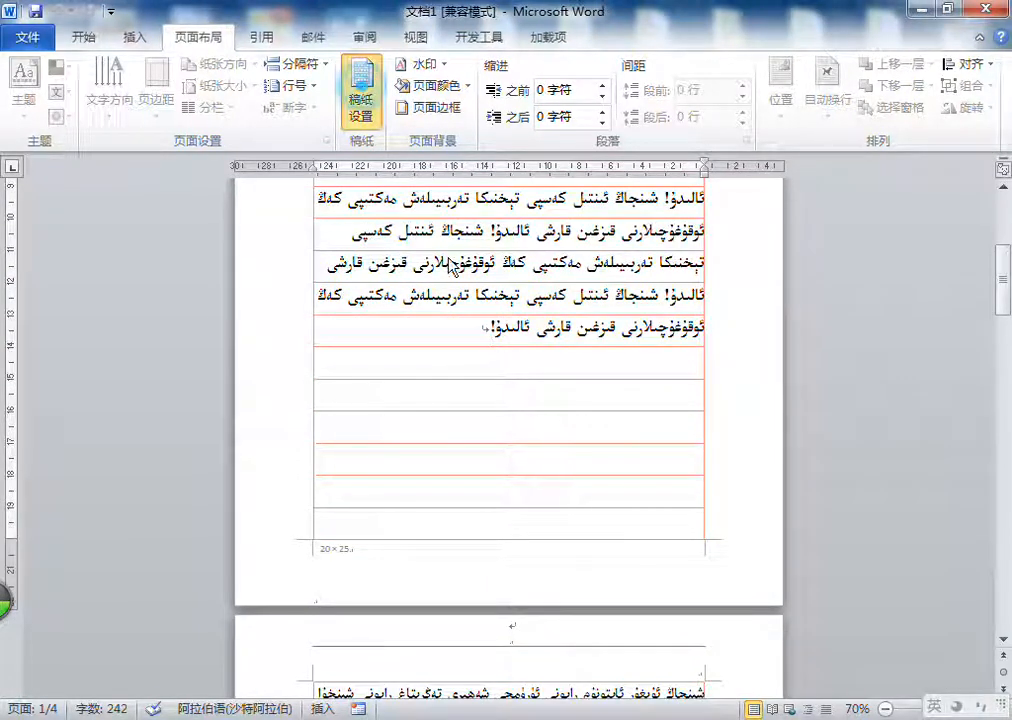
Step: Switch the manuscript format to outer-frame paper (外框式稿纸), keeping 20 × 25, and check the pages
{"action": "left_click", "coordinate": [361, 102]}
{"action": "left_click", "coordinate": [458, 229]}
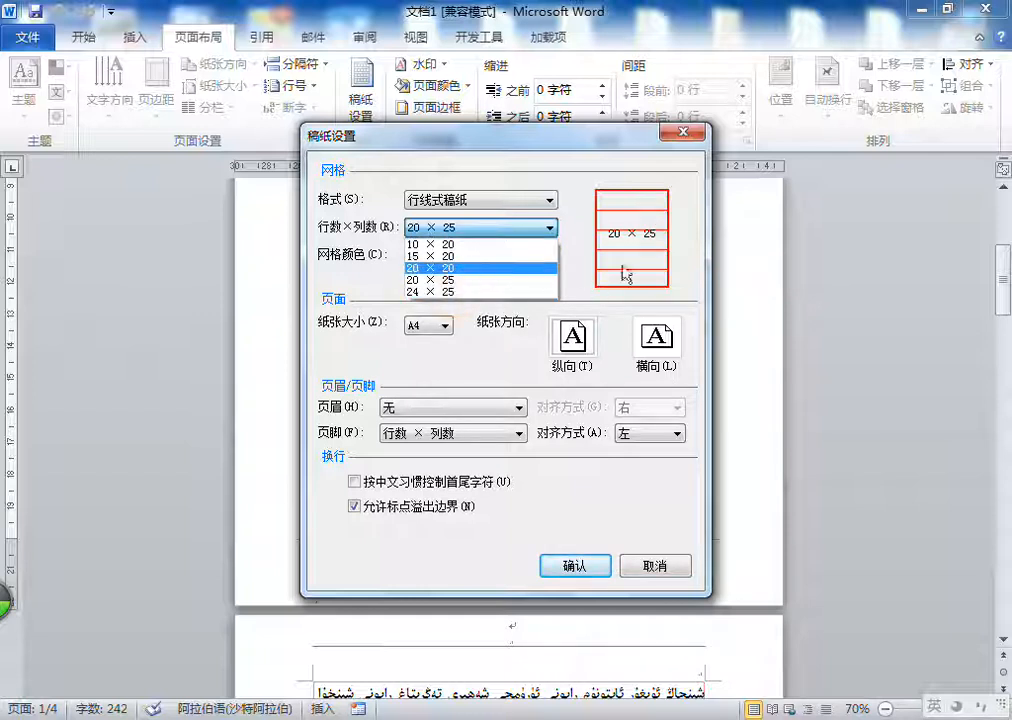
{"action": "left_click", "coordinate": [578, 268]}
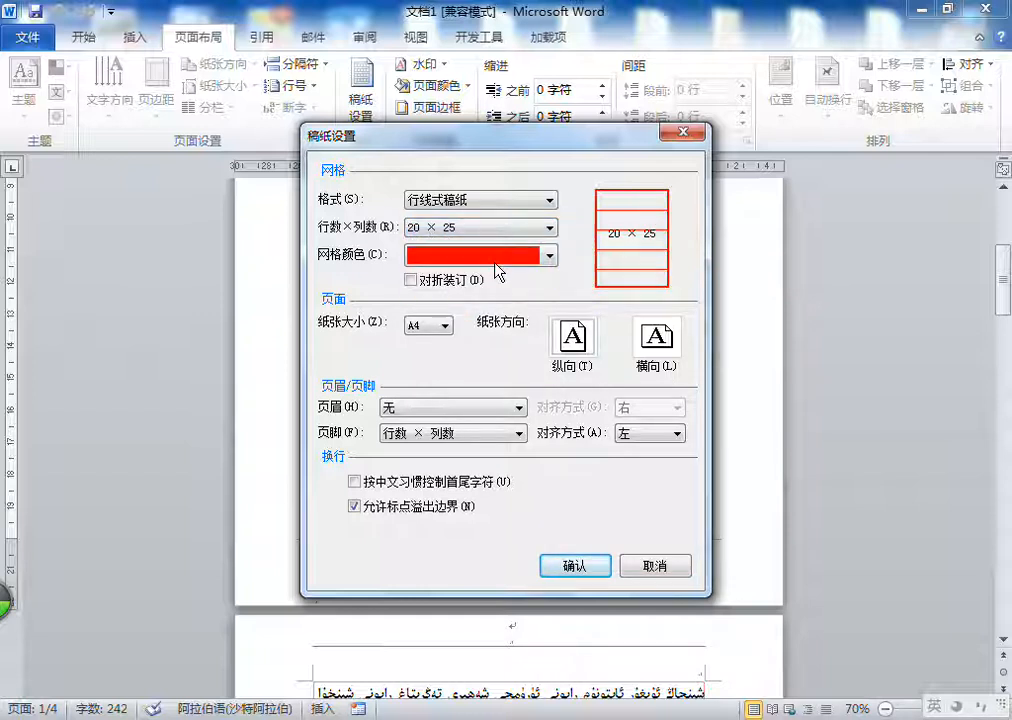
{"action": "left_click", "coordinate": [478, 204]}
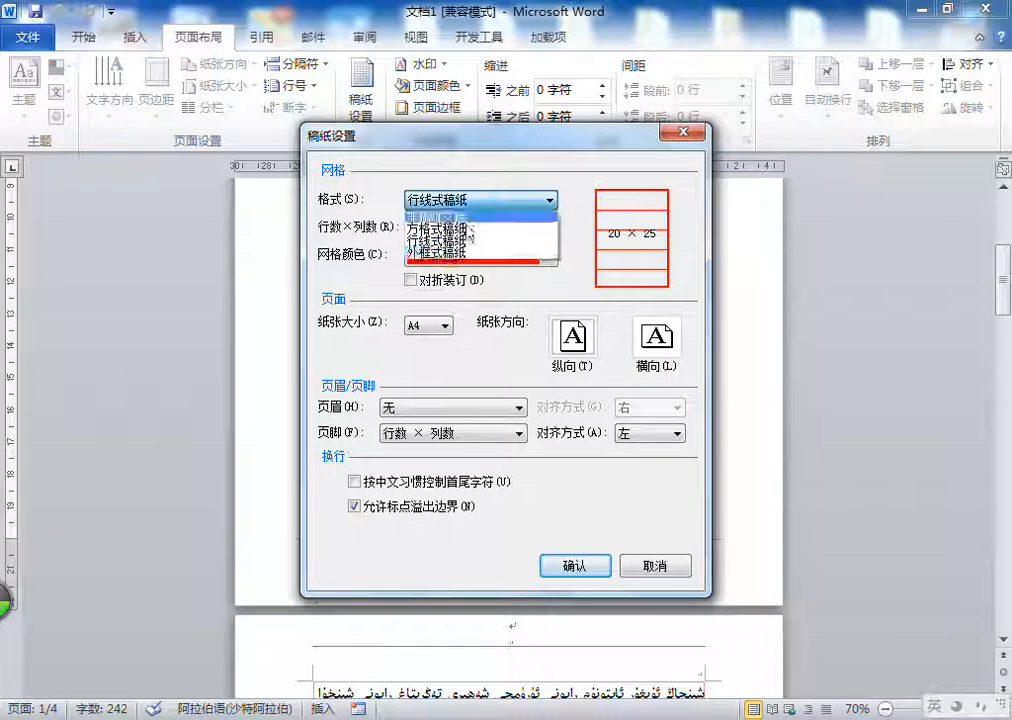
{"action": "left_click", "coordinate": [459, 263]}
{"action": "left_click", "coordinate": [586, 567]}
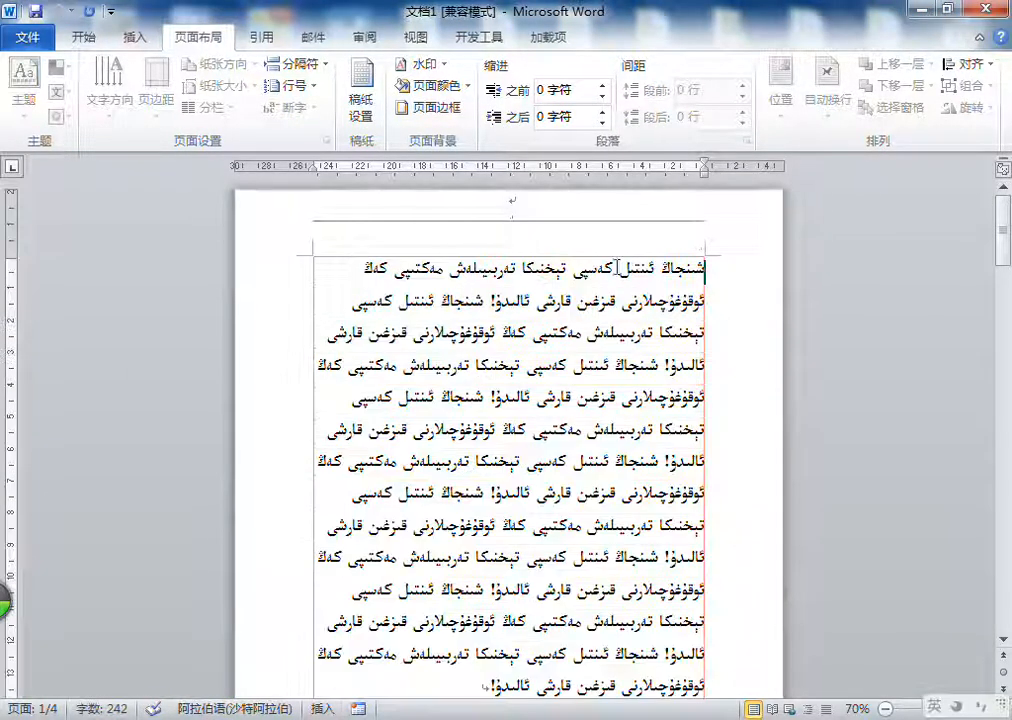
{"action": "scroll", "coordinate": [534, 279], "scroll_direction": "down", "scroll_amount": 10}
{"action": "scroll", "coordinate": [478, 386], "scroll_direction": "up", "scroll_amount": 10}
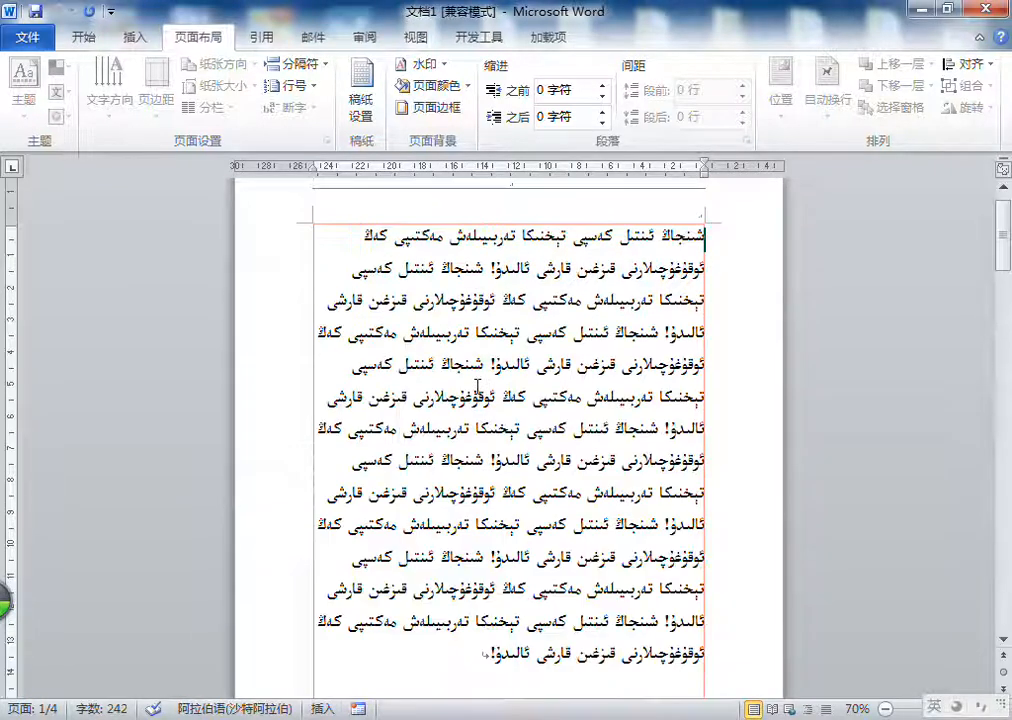
Step: Remove the manuscript grid by setting the format to non-manuscript document (非稿纸文档)
{"action": "left_click", "coordinate": [361, 97]}
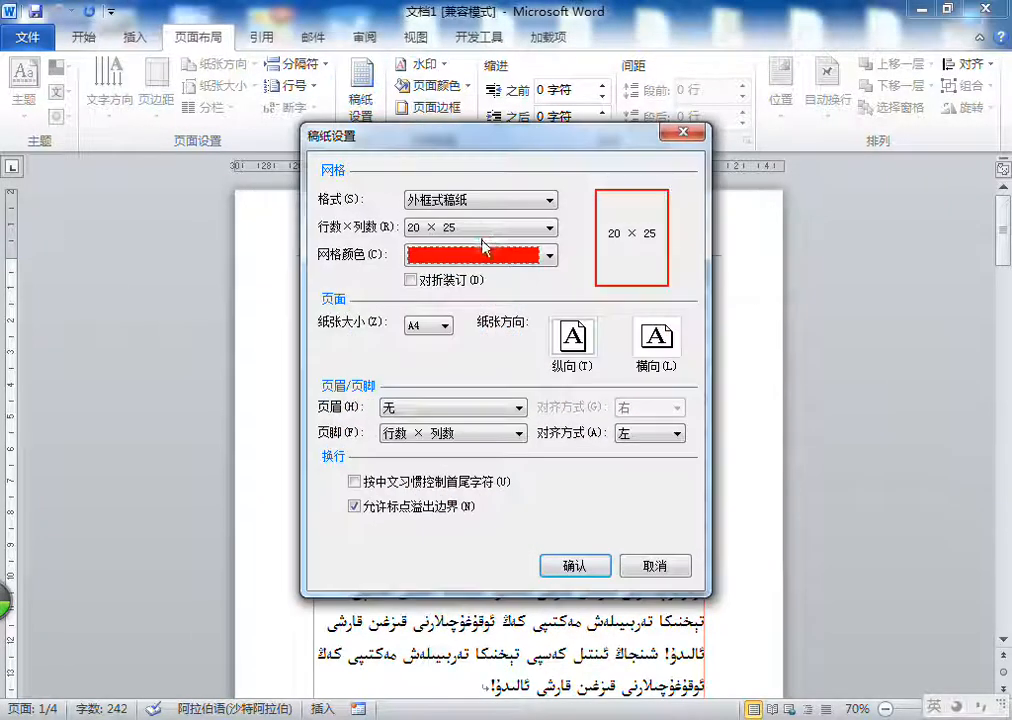
{"action": "left_click", "coordinate": [481, 199]}
{"action": "left_click", "coordinate": [471, 217]}
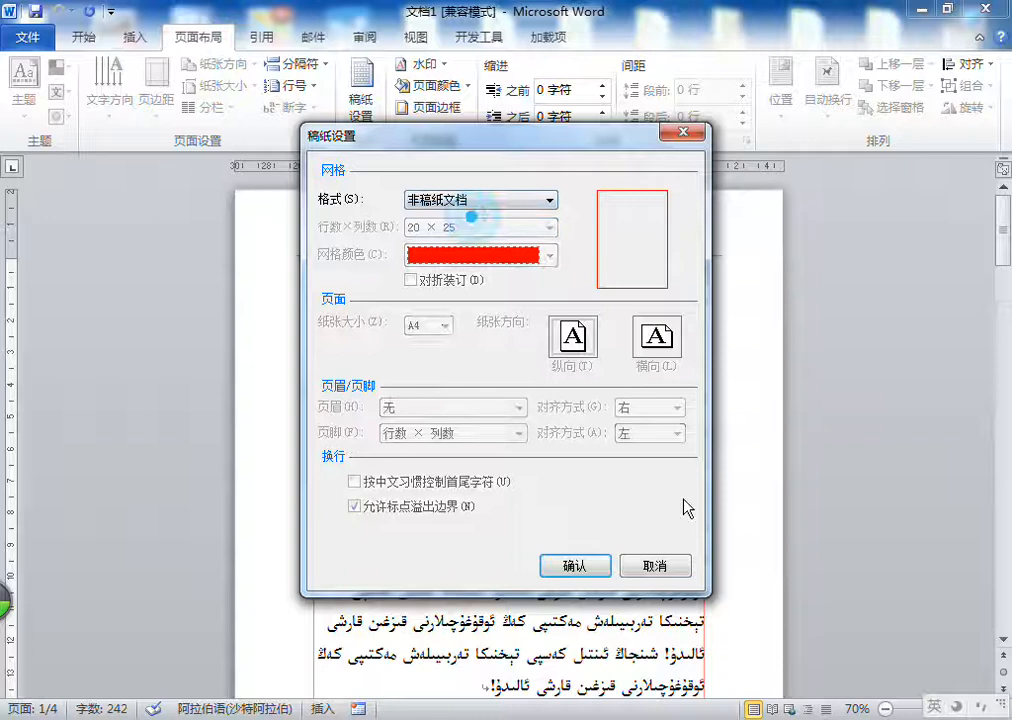
{"action": "left_click", "coordinate": [574, 566]}
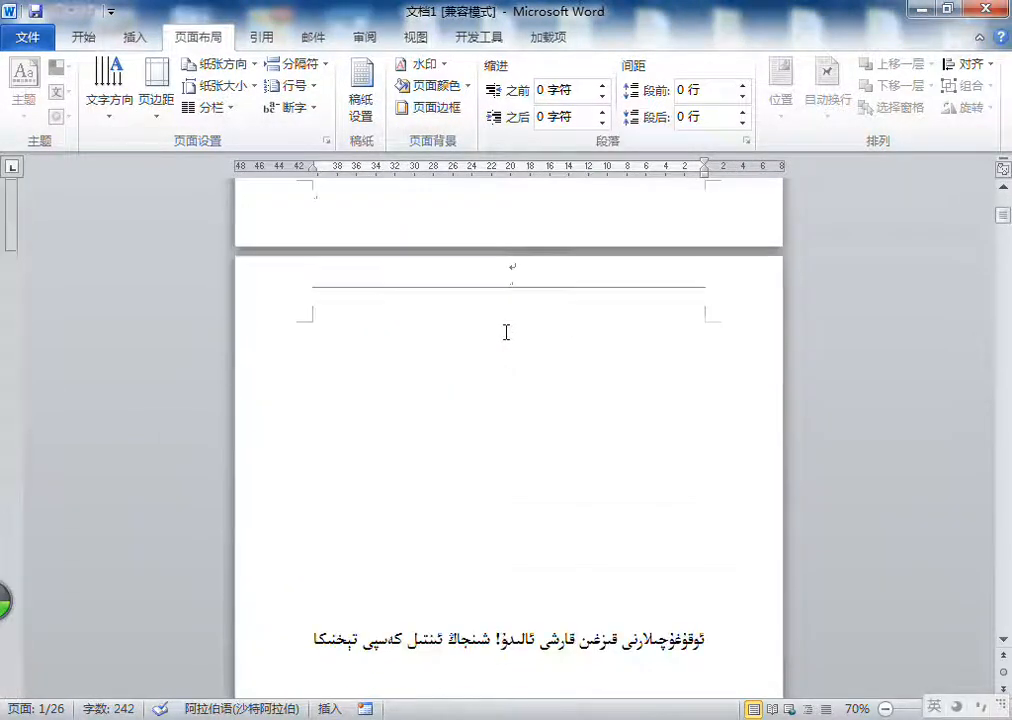
Step: Delete all the text in the document and return to the top of the blank page
{"action": "triple_click", "coordinate": [507, 331]}
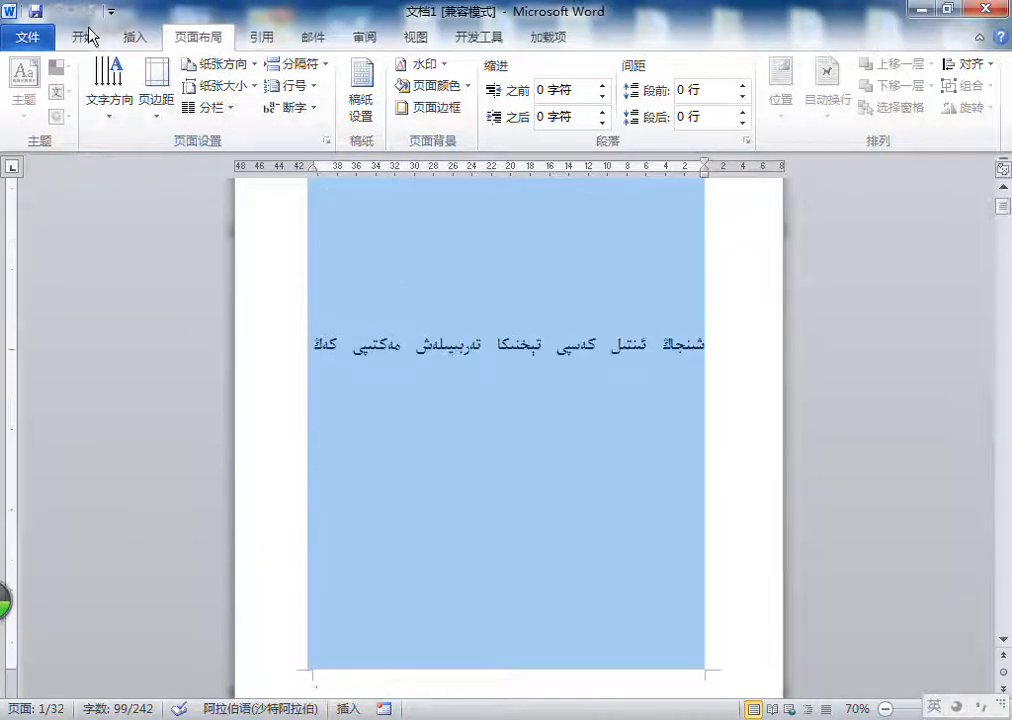
{"action": "left_click", "coordinate": [570, 287]}
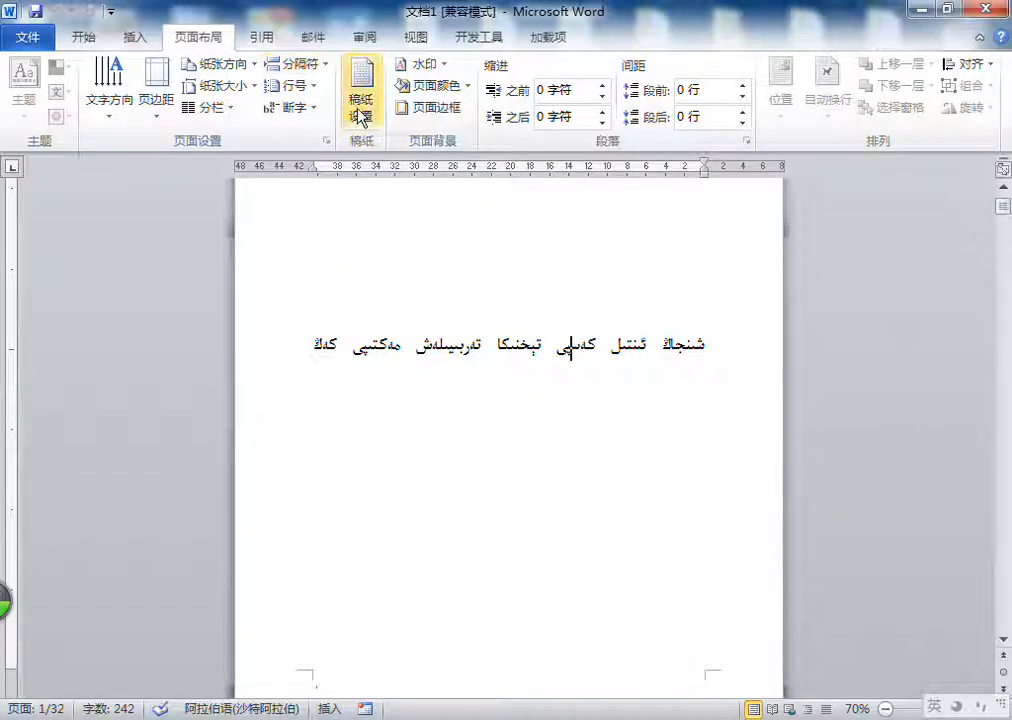
{"action": "key", "text": "ctrl+a"}
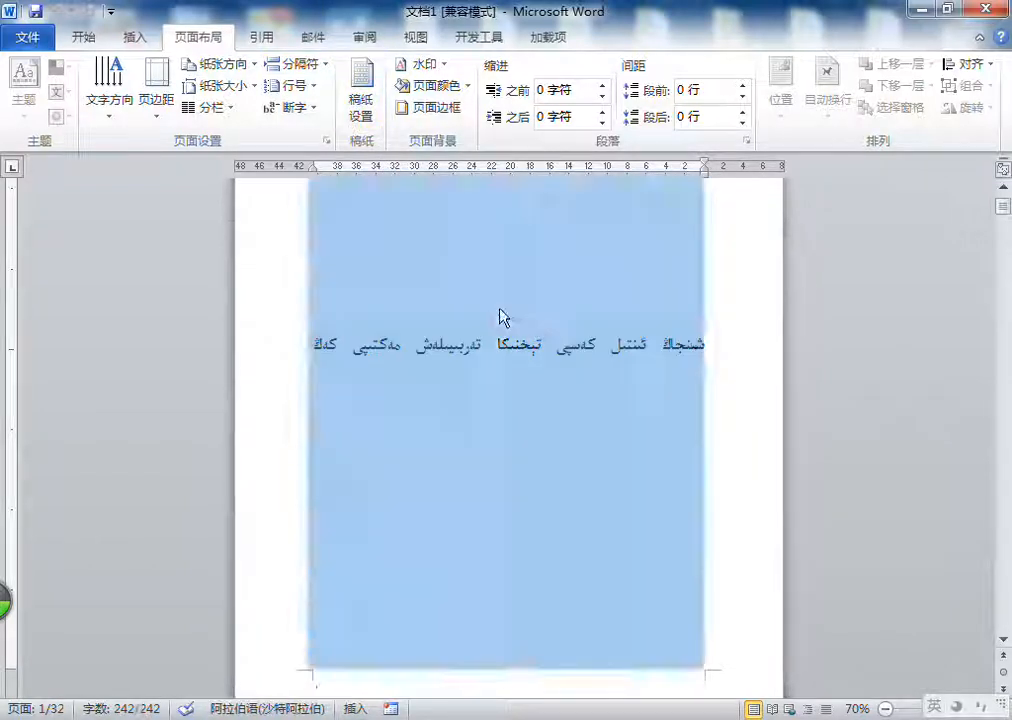
{"action": "key", "text": "Delete"}
{"action": "scroll", "coordinate": [650, 347], "scroll_direction": "down", "scroll_amount": 2}
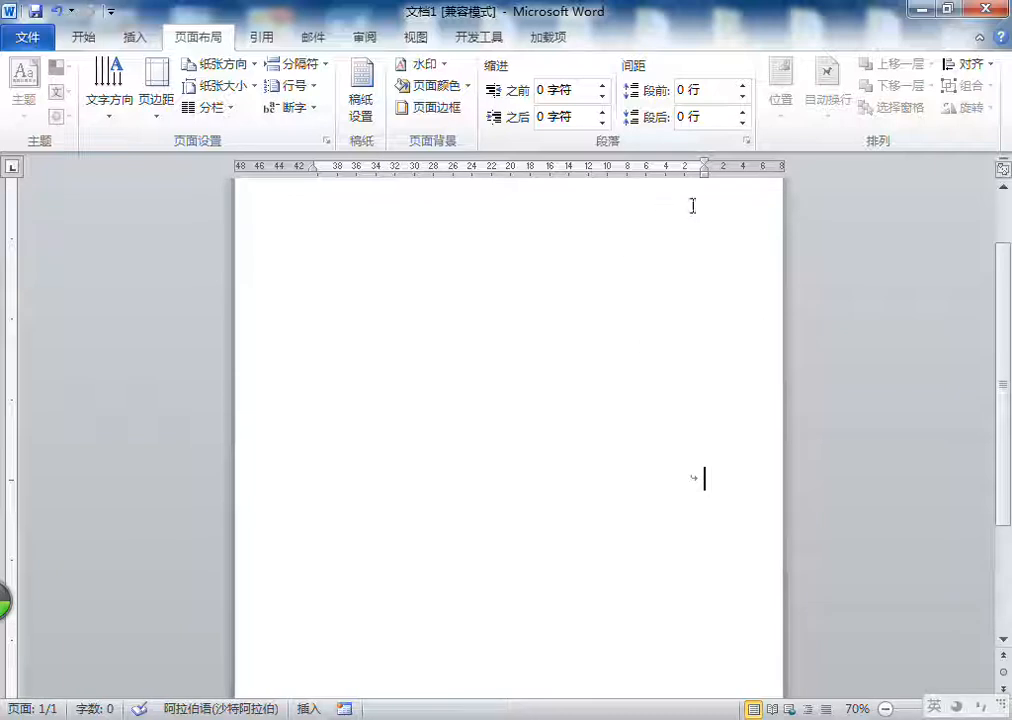
{"action": "scroll", "coordinate": [681, 191], "scroll_direction": "up", "scroll_amount": 2}
{"action": "double_click", "coordinate": [673, 244]}
{"action": "double_click", "coordinate": [646, 270]}
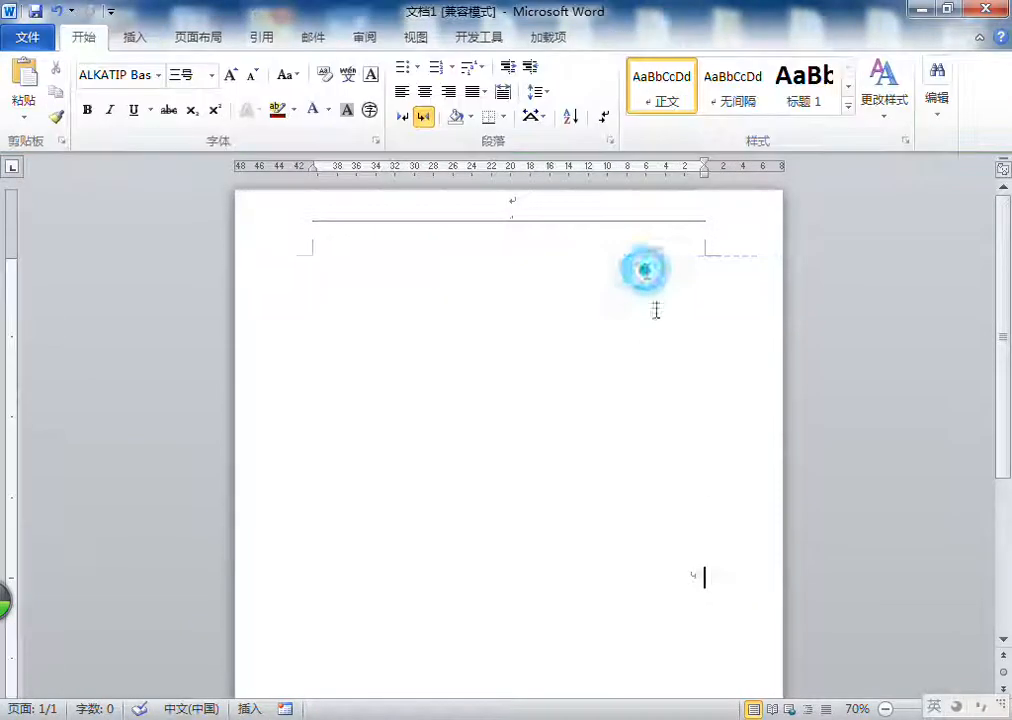
Step: Apply the preset watermark 机密 1 to the page
{"action": "left_click", "coordinate": [198, 37]}
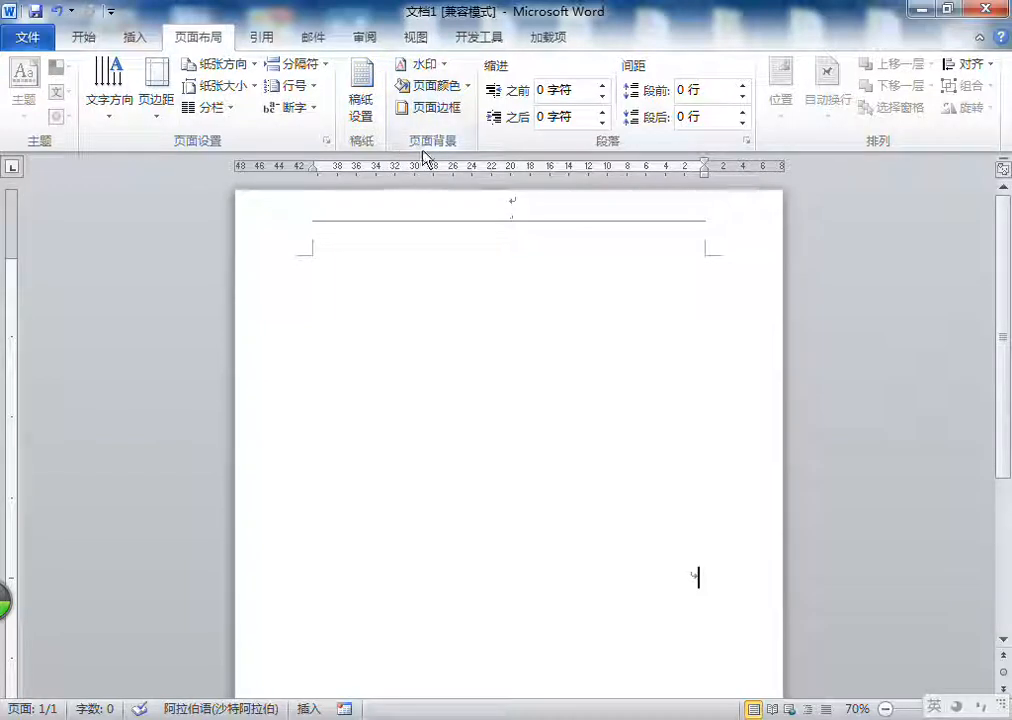
{"action": "left_click", "coordinate": [440, 70]}
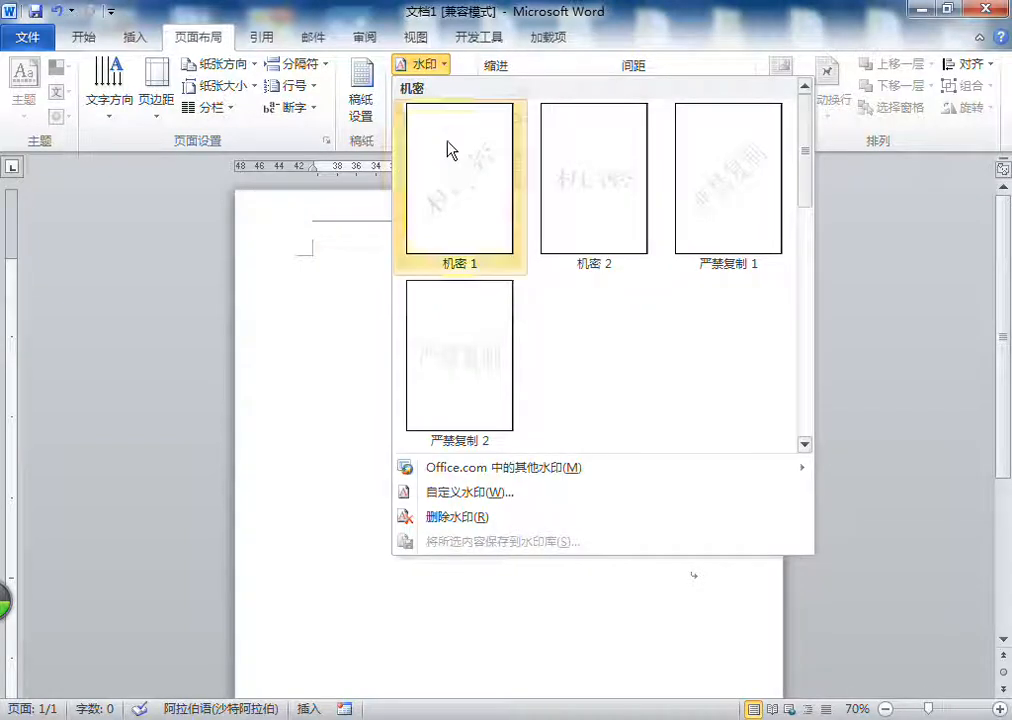
{"action": "left_click", "coordinate": [455, 182]}
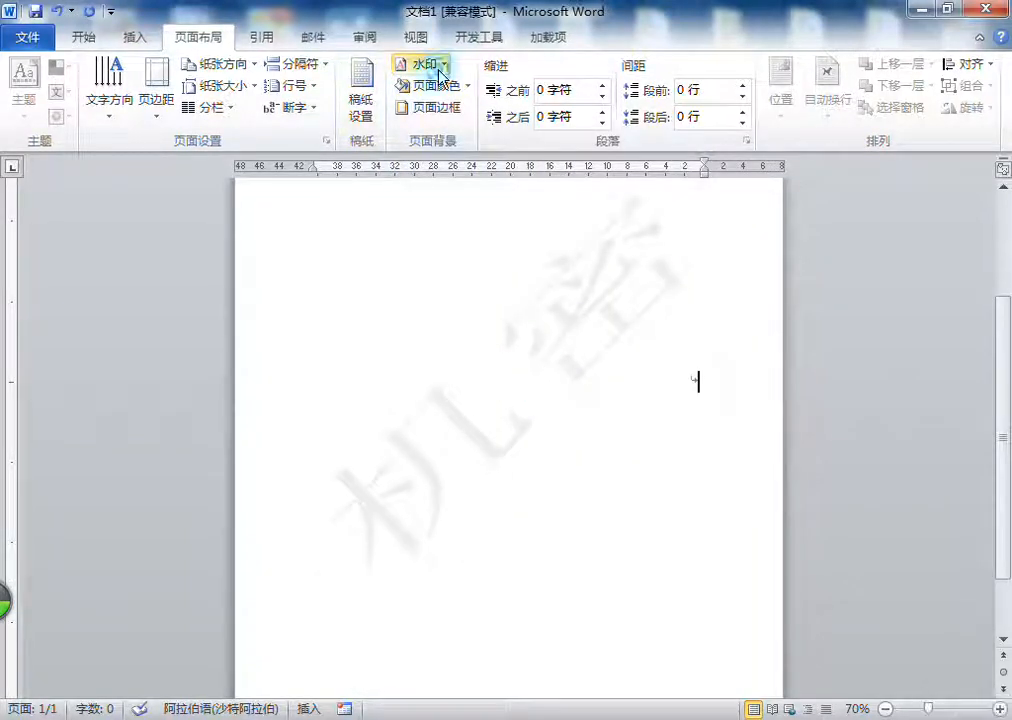
{"action": "left_click", "coordinate": [440, 70]}
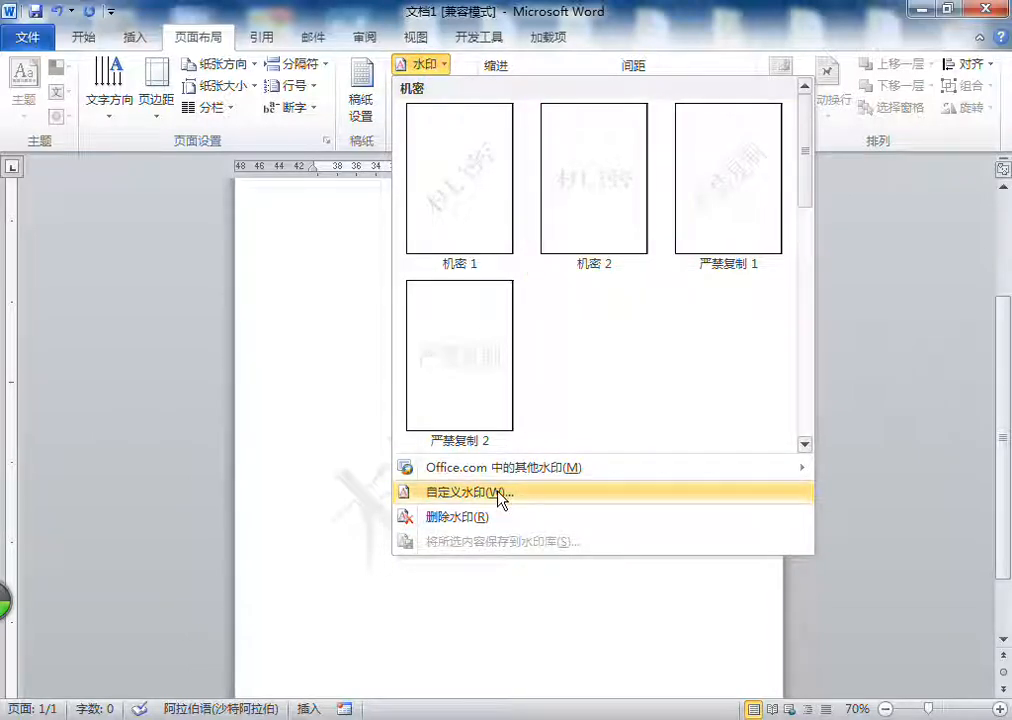
{"action": "left_click", "coordinate": [559, 495]}
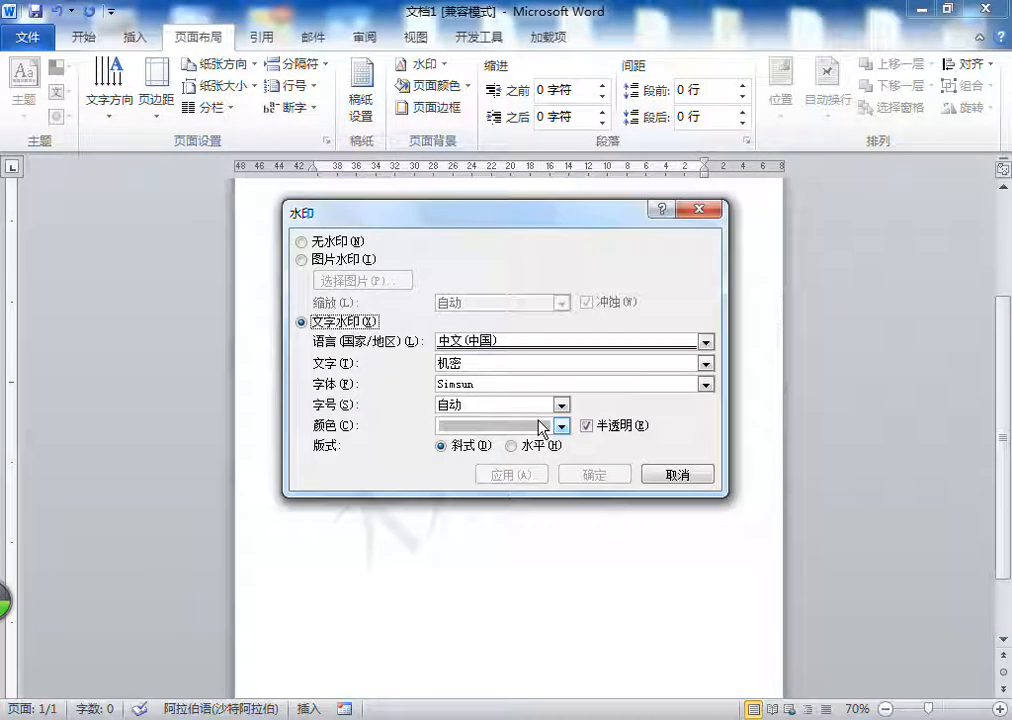
{"action": "left_click_drag", "start_coordinate": [590, 210], "coordinate": [728, 176]}
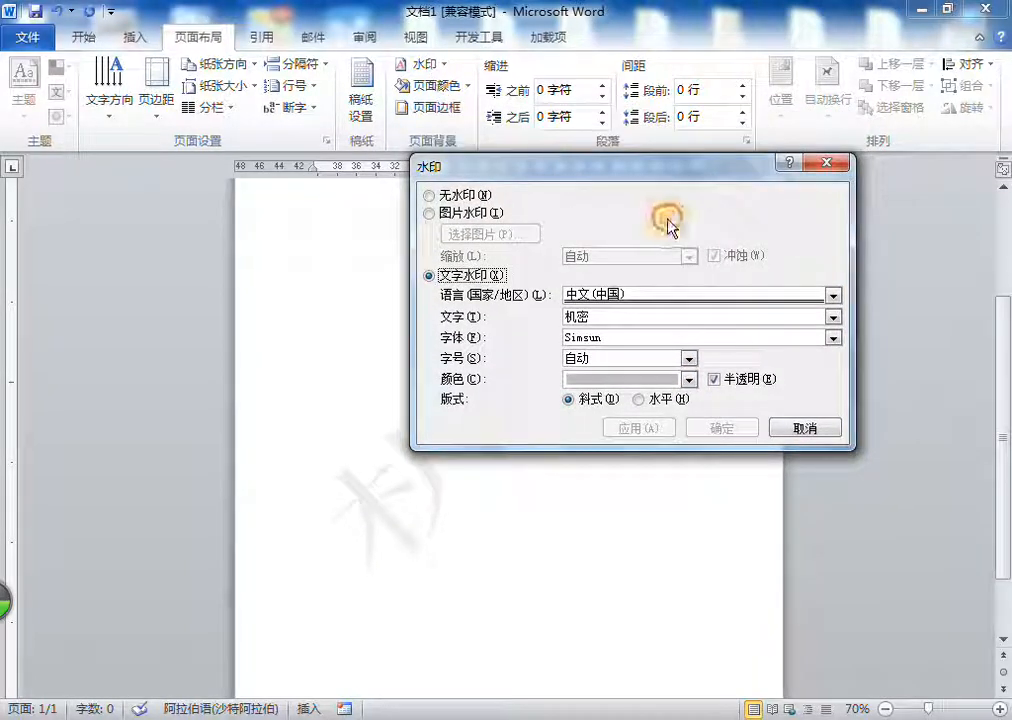
{"action": "left_click", "coordinate": [827, 162]}
Step: In the custom watermark settings, replace the text 机密 with the Uyghur text ئىنتىل مەكتىپى
{"action": "left_click", "coordinate": [423, 64]}
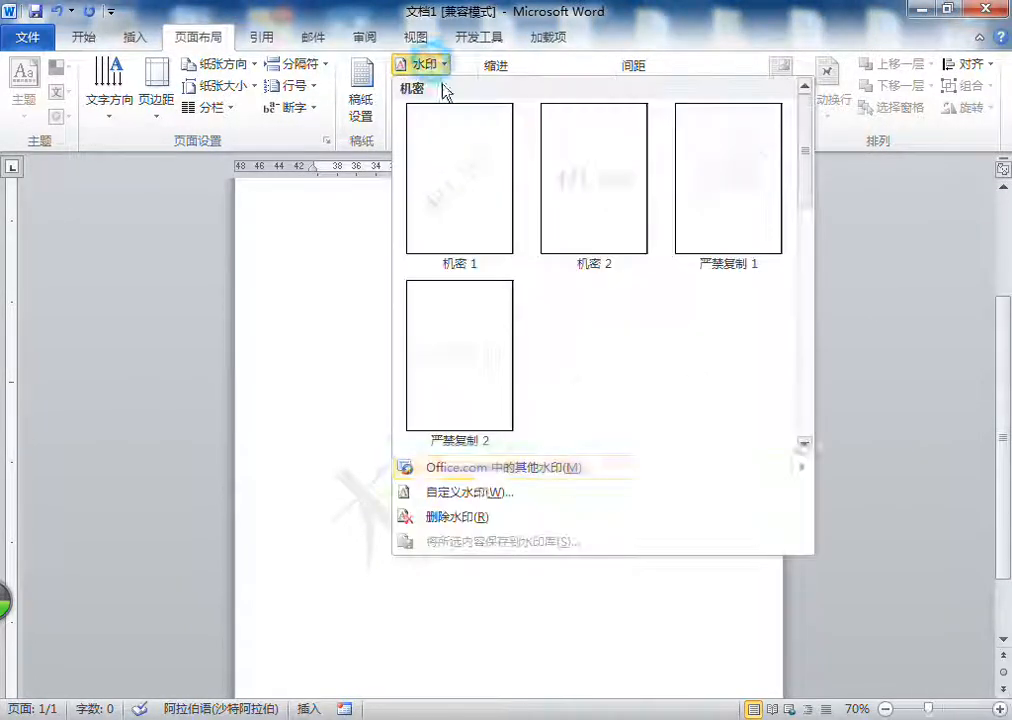
{"action": "left_click", "coordinate": [479, 500]}
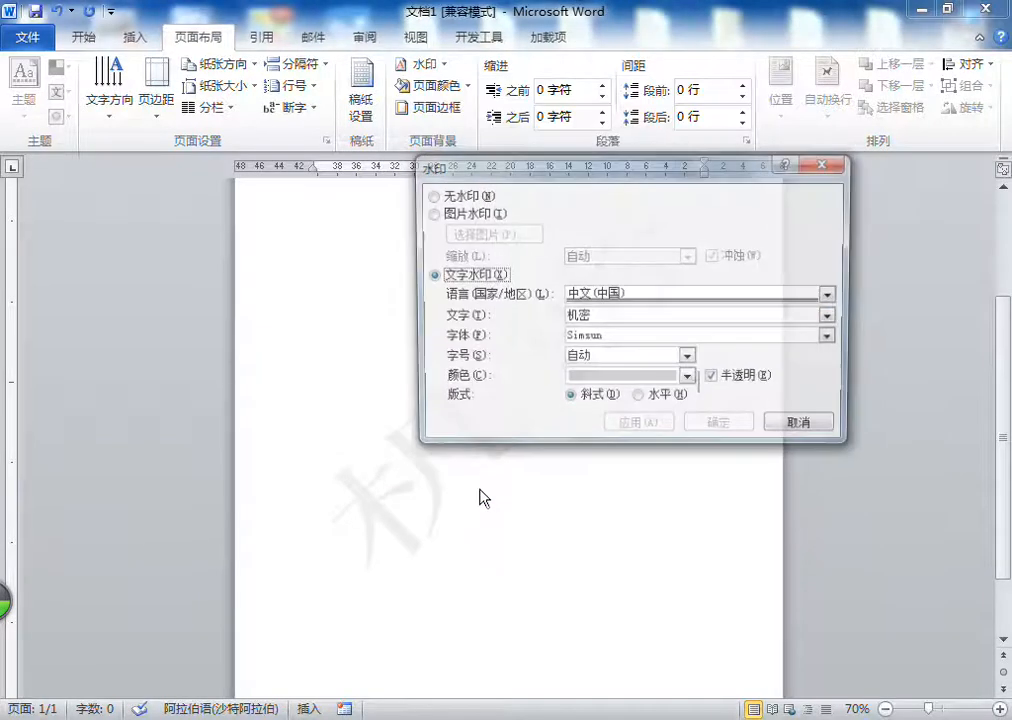
{"action": "left_click_drag", "start_coordinate": [612, 315], "coordinate": [563, 322]}
{"action": "key", "text": "alt+shift"}
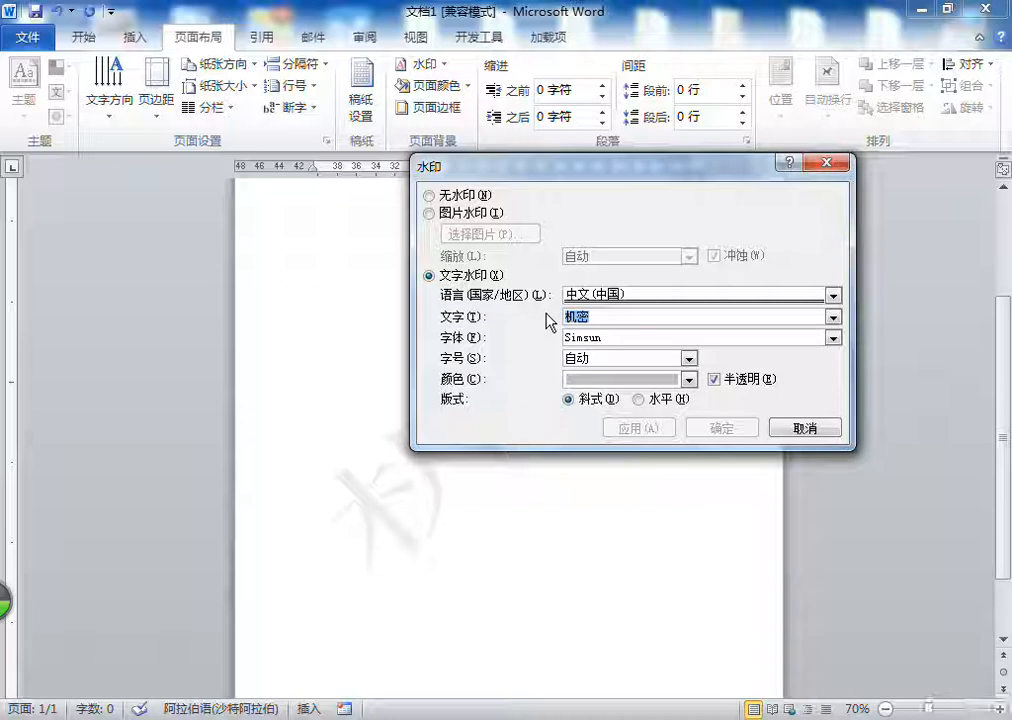
{"action": "type", "text": "سا"}
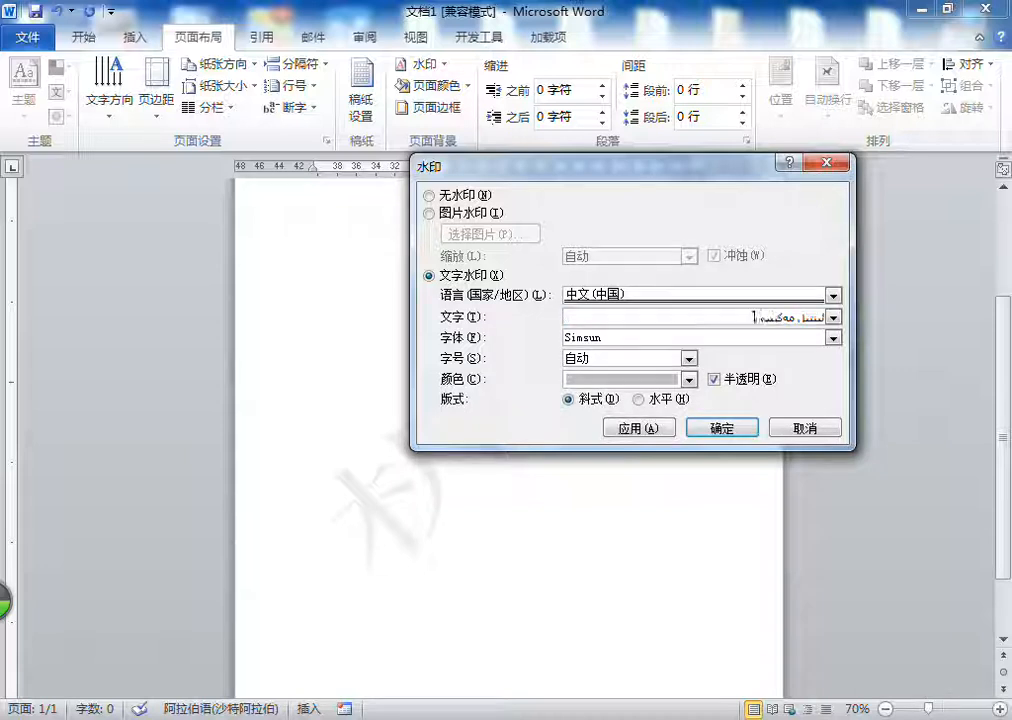
{"action": "left_click", "coordinate": [490, 337]}
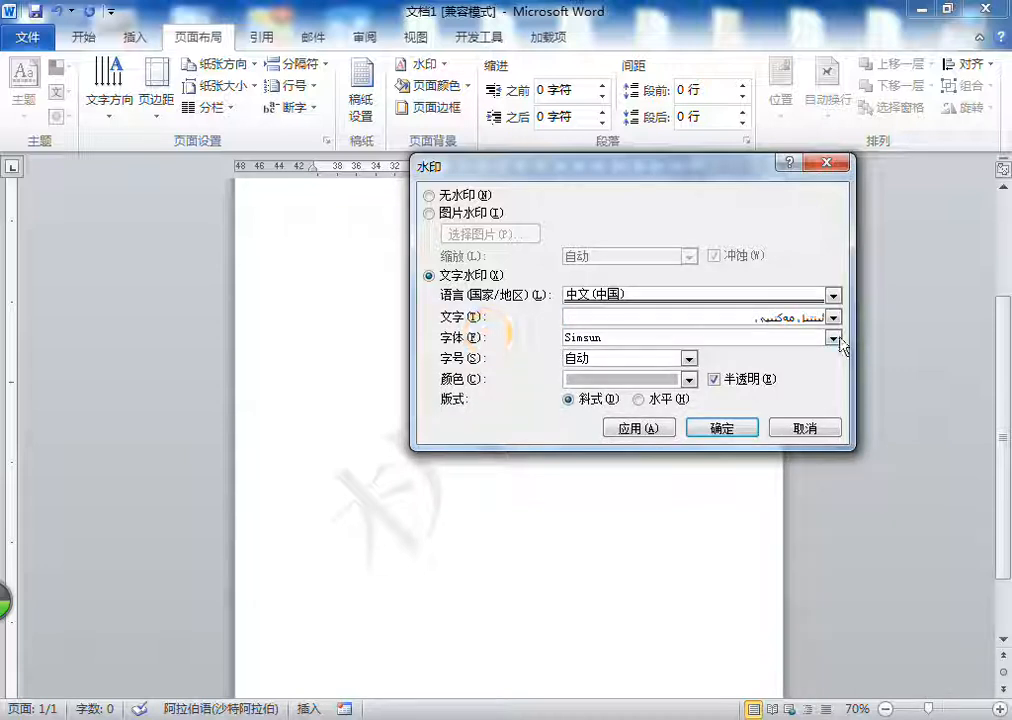
Step: Set the text watermark's font to ALKATIP Basma Tom
{"action": "left_click", "coordinate": [832, 339]}
{"action": "scroll", "coordinate": [703, 364], "scroll_direction": "up", "scroll_amount": 6}
{"action": "scroll", "coordinate": [703, 364], "scroll_direction": "up", "scroll_amount": 5}
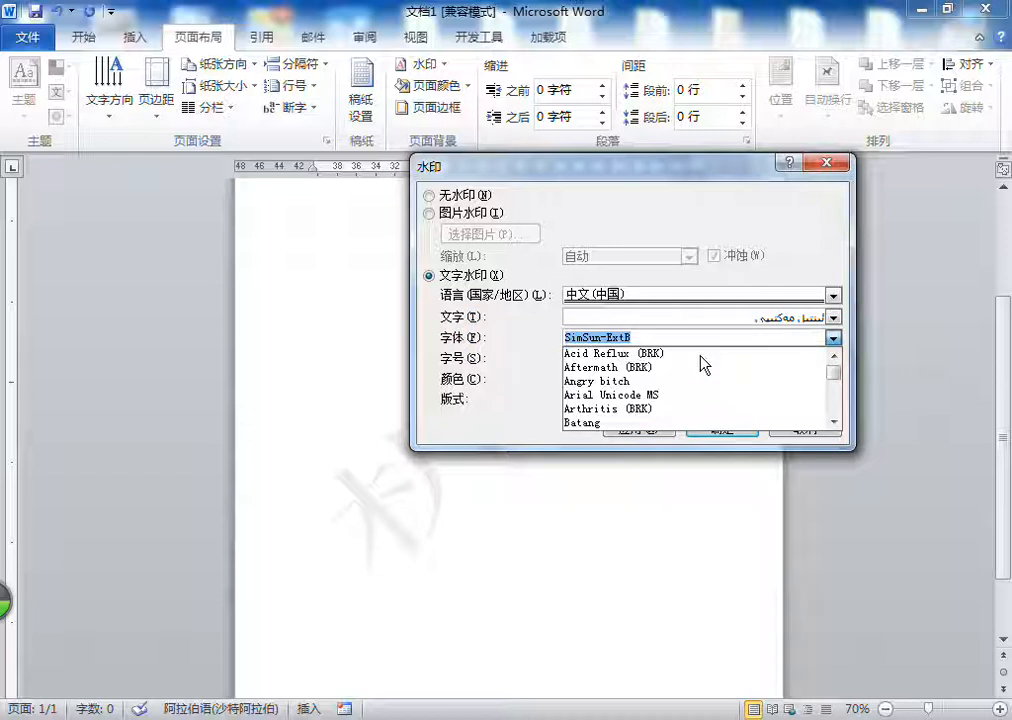
{"action": "scroll", "coordinate": [705, 364], "scroll_direction": "up", "scroll_amount": 5}
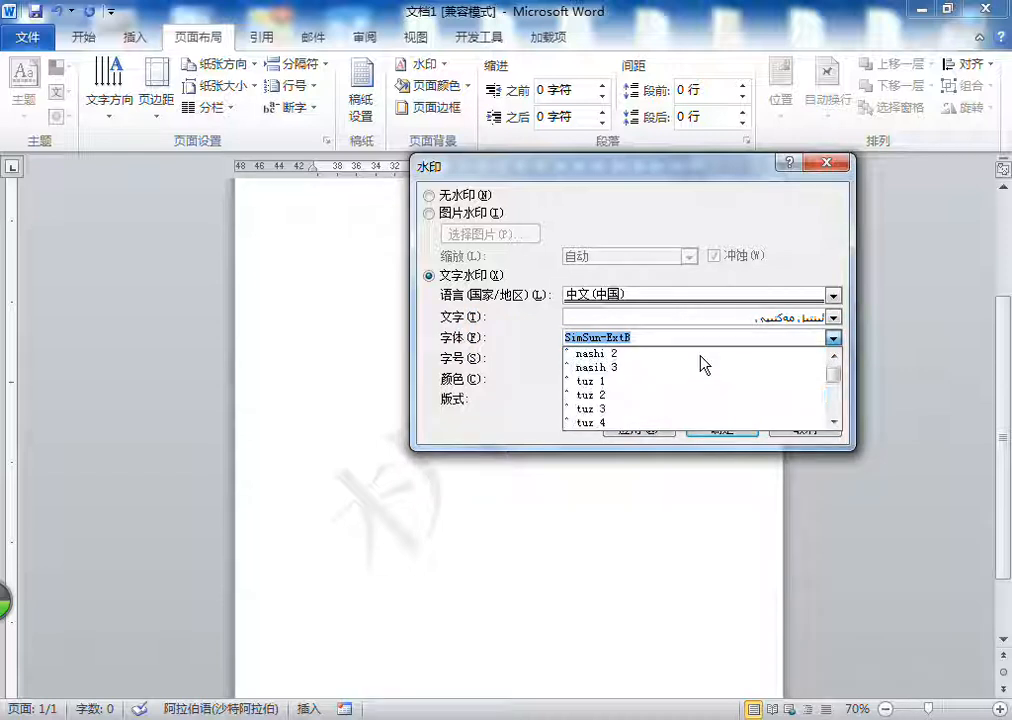
{"action": "scroll", "coordinate": [704, 362], "scroll_direction": "down", "scroll_amount": 10}
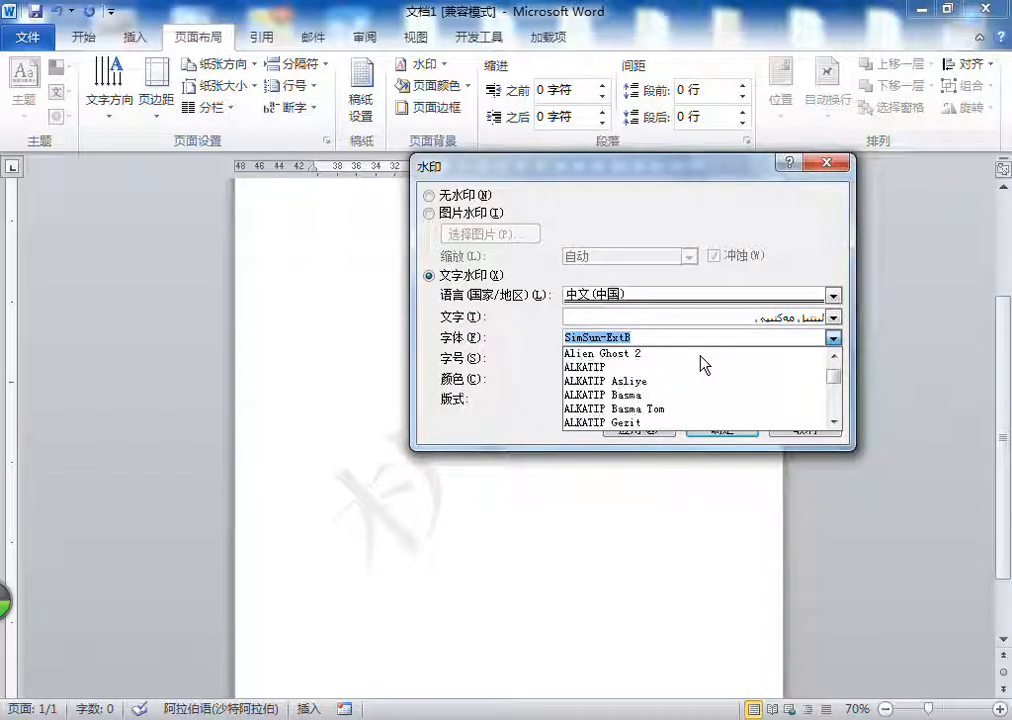
{"action": "left_click", "coordinate": [661, 410]}
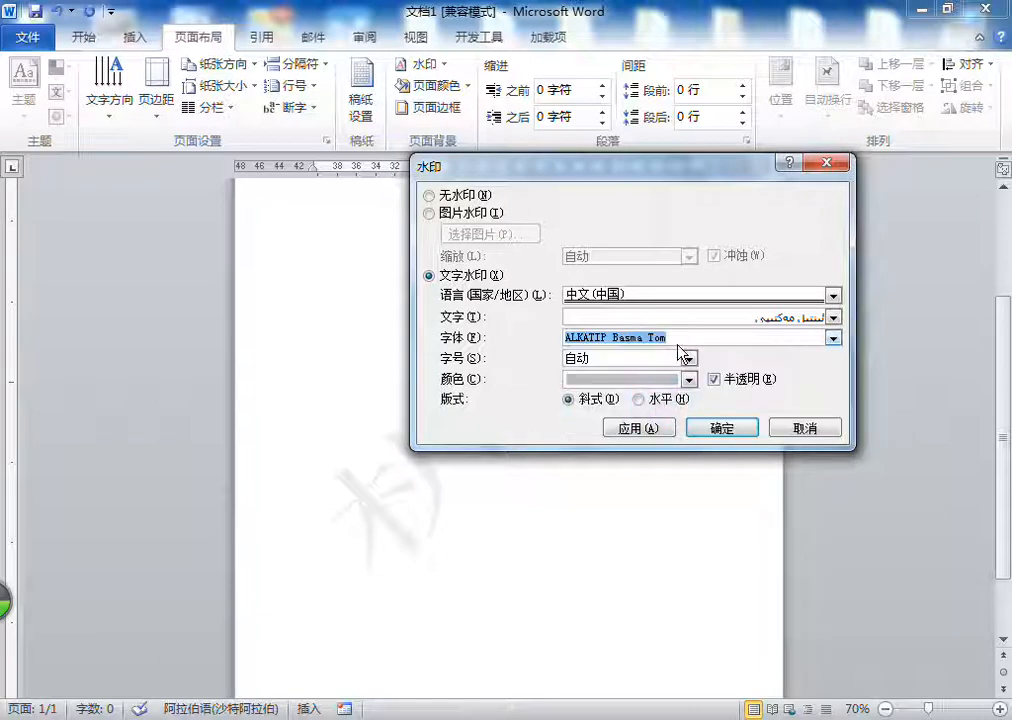
Step: Colour the Uyghur text watermark standard yellow, apply it, and move the watermark dialog aside to reveal the page
{"action": "left_click", "coordinate": [621, 381]}
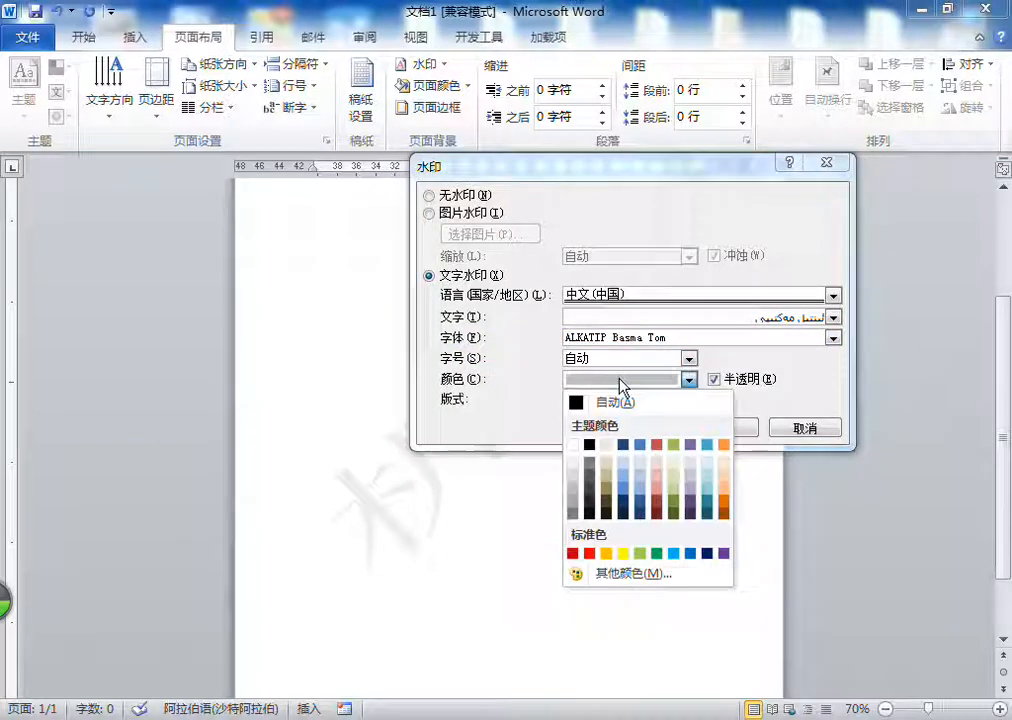
{"action": "left_click", "coordinate": [624, 553]}
{"action": "left_click", "coordinate": [640, 429]}
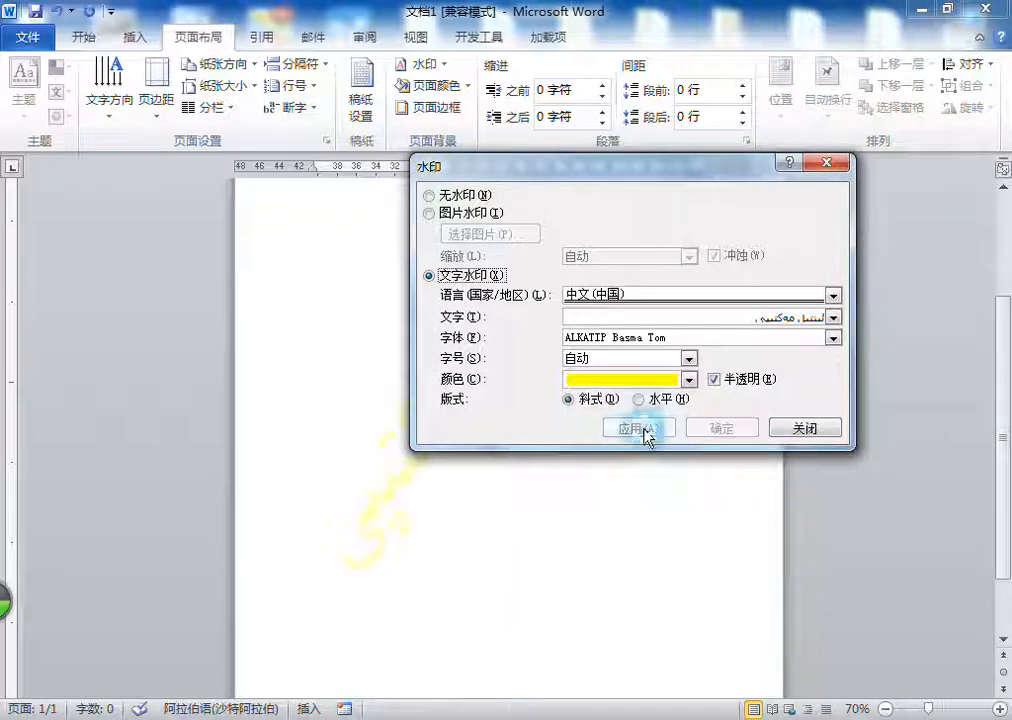
{"action": "left_click_drag", "start_coordinate": [730, 171], "coordinate": [259, 143]}
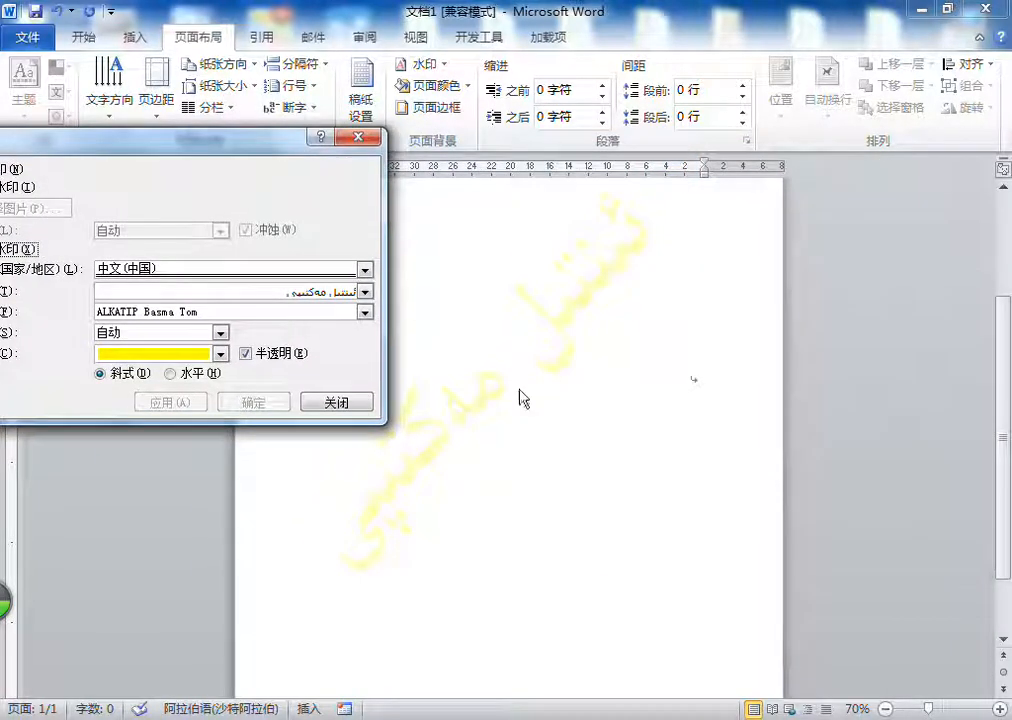
Step: Change the text watermark's colour to standard red and apply it to the page
{"action": "left_click", "coordinate": [157, 360]}
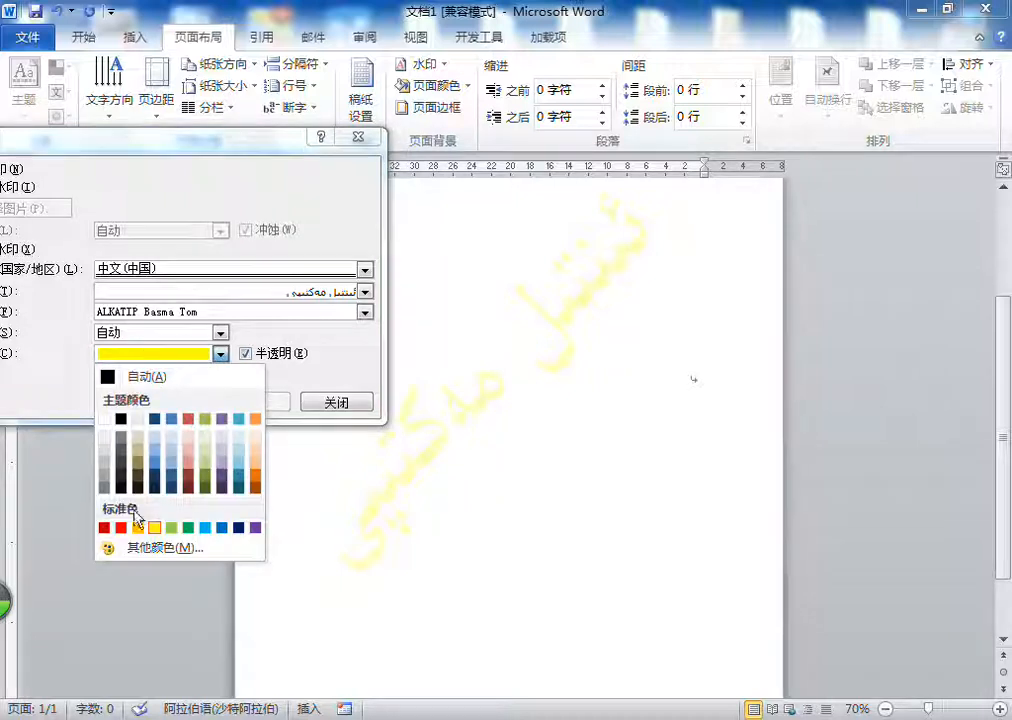
{"action": "left_click", "coordinate": [120, 528]}
{"action": "left_click", "coordinate": [166, 404]}
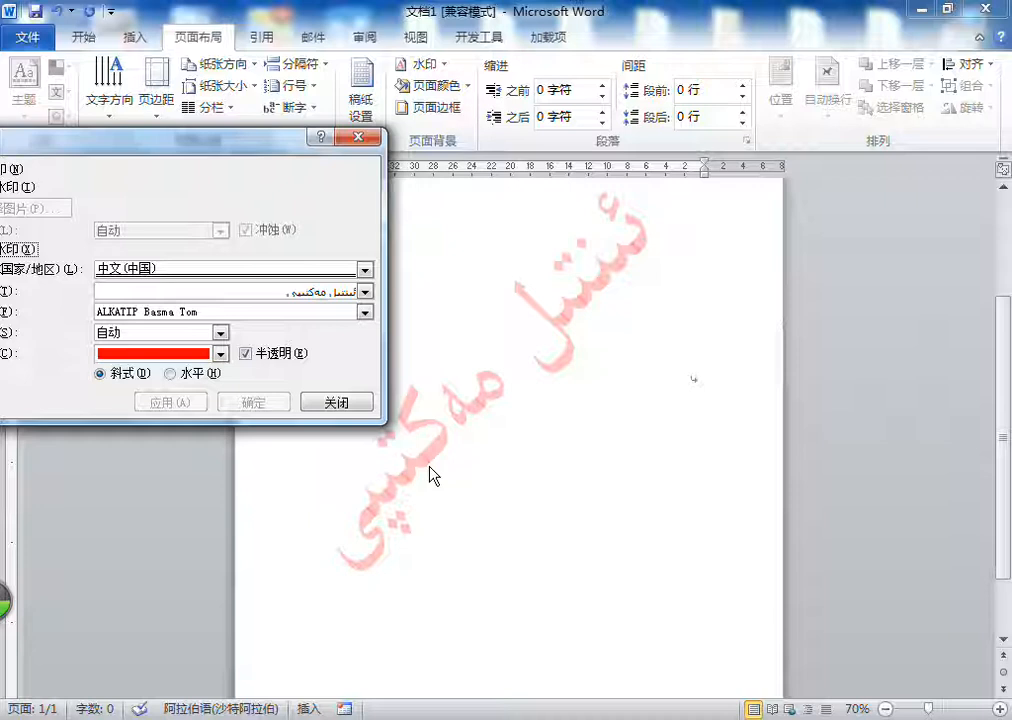
Step: Turn off the semitransparent option (半透明) for the red text watermark and apply the change
{"action": "left_click", "coordinate": [274, 358]}
{"action": "left_click", "coordinate": [272, 355]}
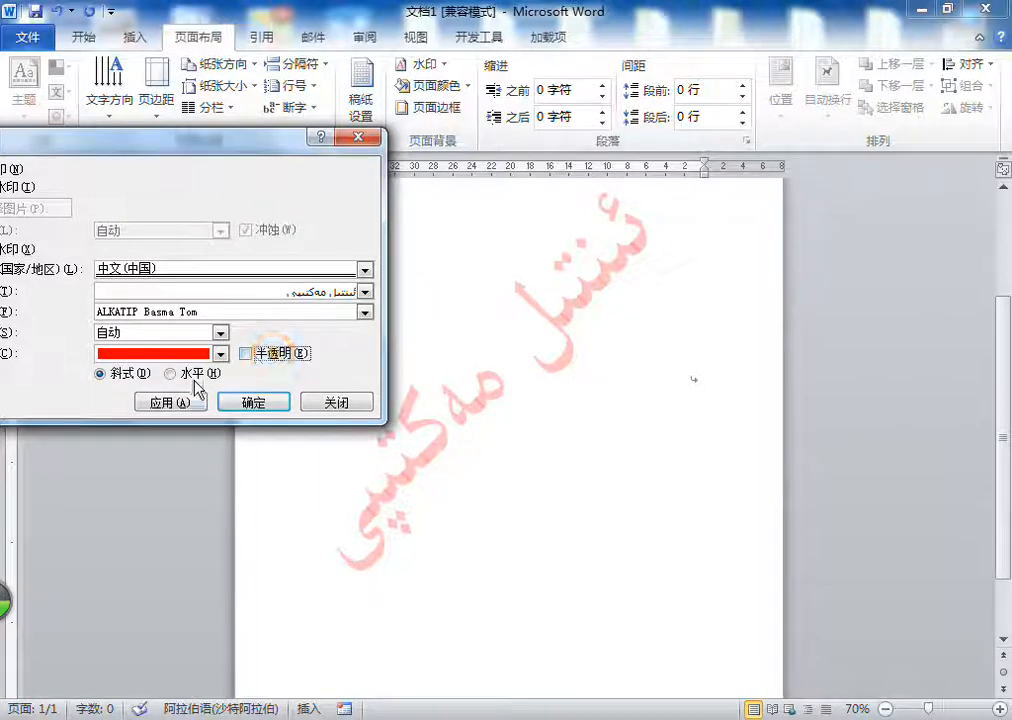
{"action": "left_click", "coordinate": [170, 402]}
Step: Give the text watermark a light red from the extended colour palette, apply it and close the watermark settings
{"action": "left_click", "coordinate": [167, 355]}
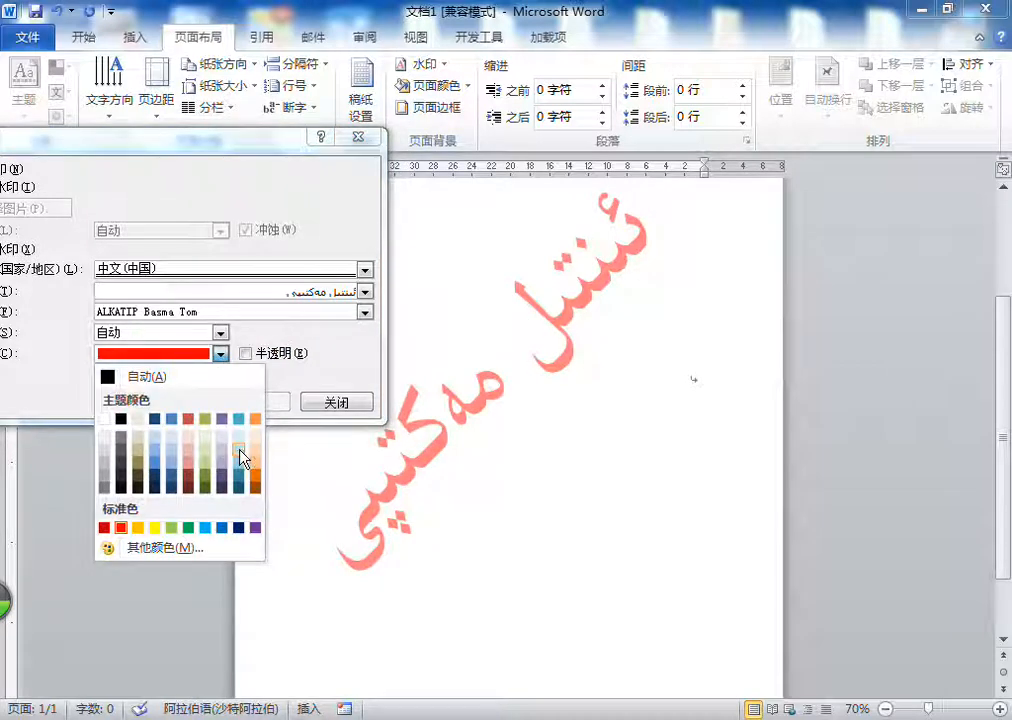
{"action": "left_click", "coordinate": [191, 546]}
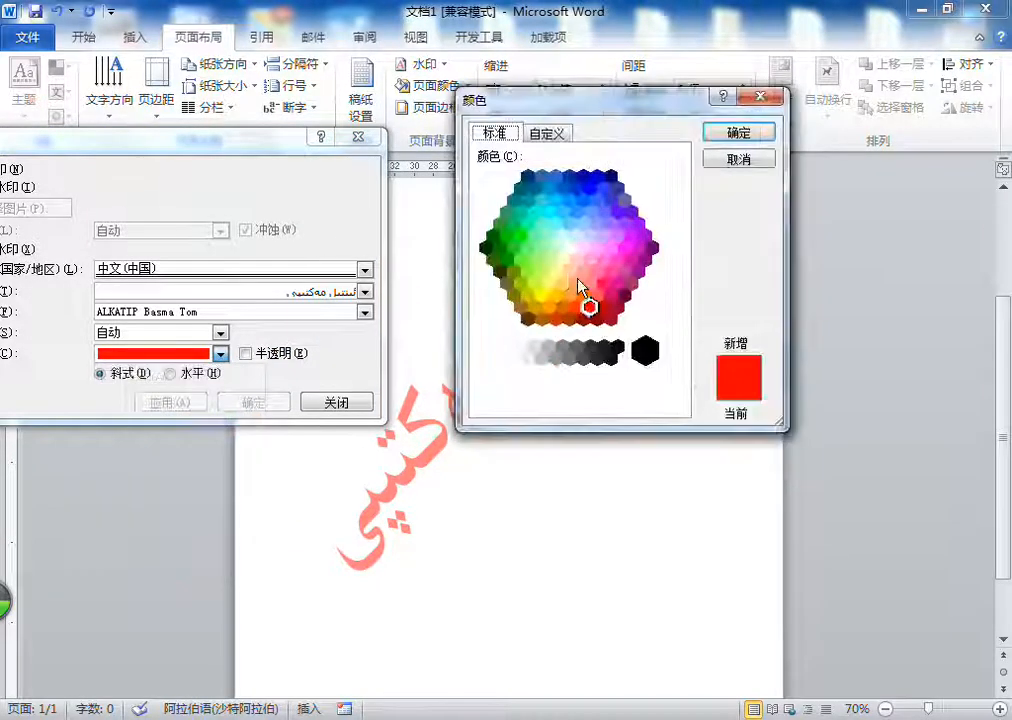
{"action": "left_click", "coordinate": [583, 272]}
{"action": "left_click", "coordinate": [741, 133]}
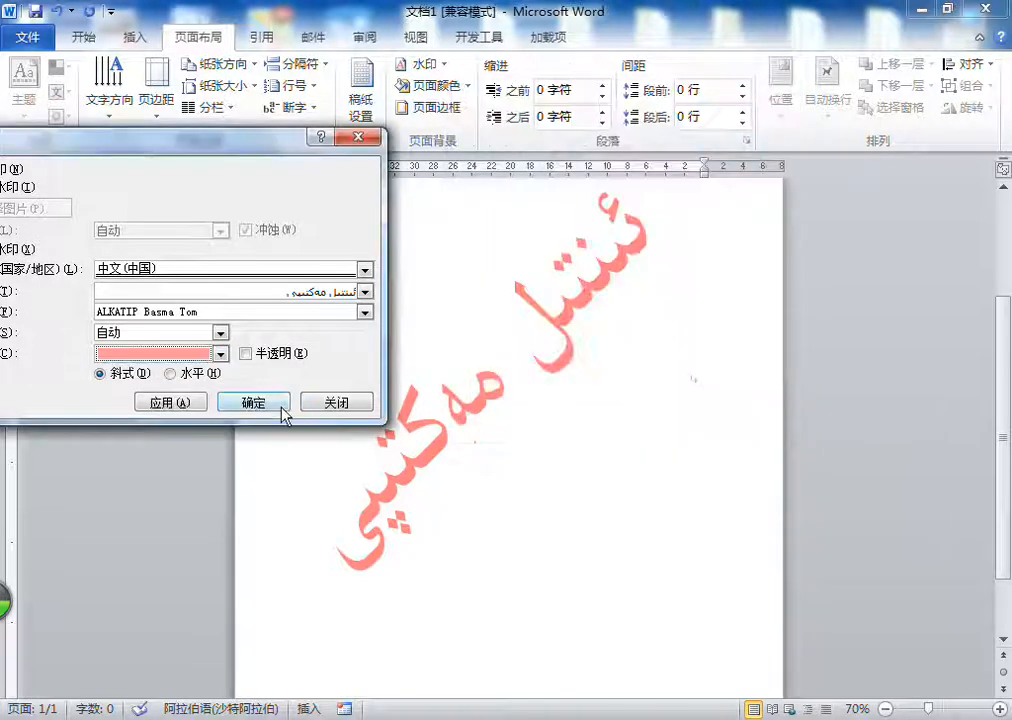
{"action": "left_click", "coordinate": [174, 405]}
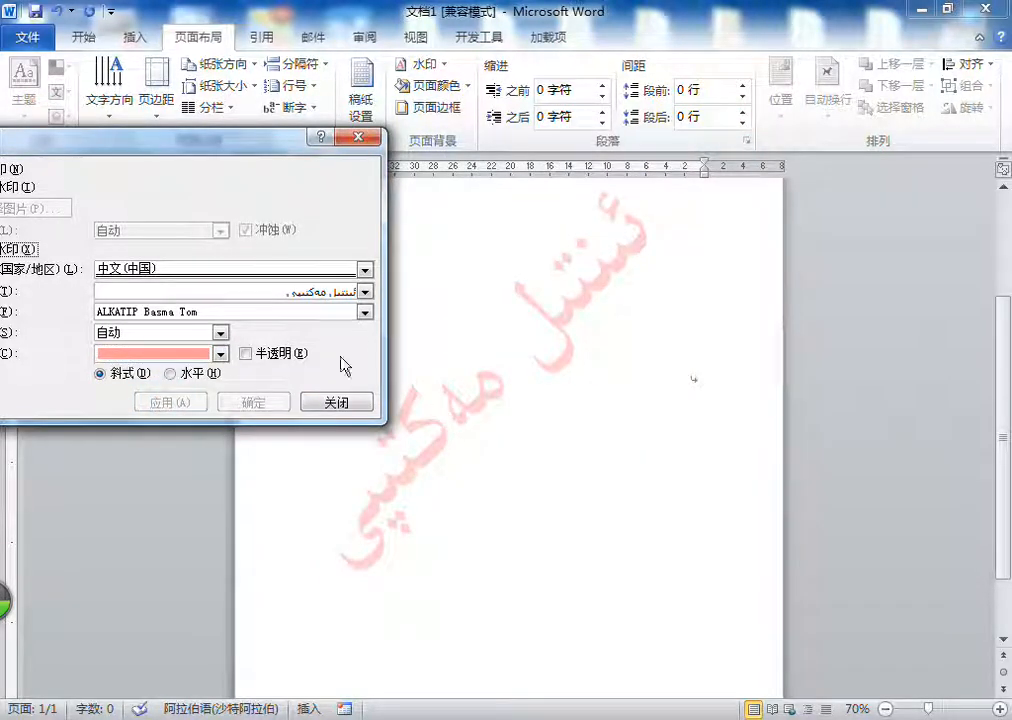
{"action": "left_click", "coordinate": [330, 402]}
{"action": "scroll", "coordinate": [619, 329], "scroll_direction": "up", "scroll_amount": 4}
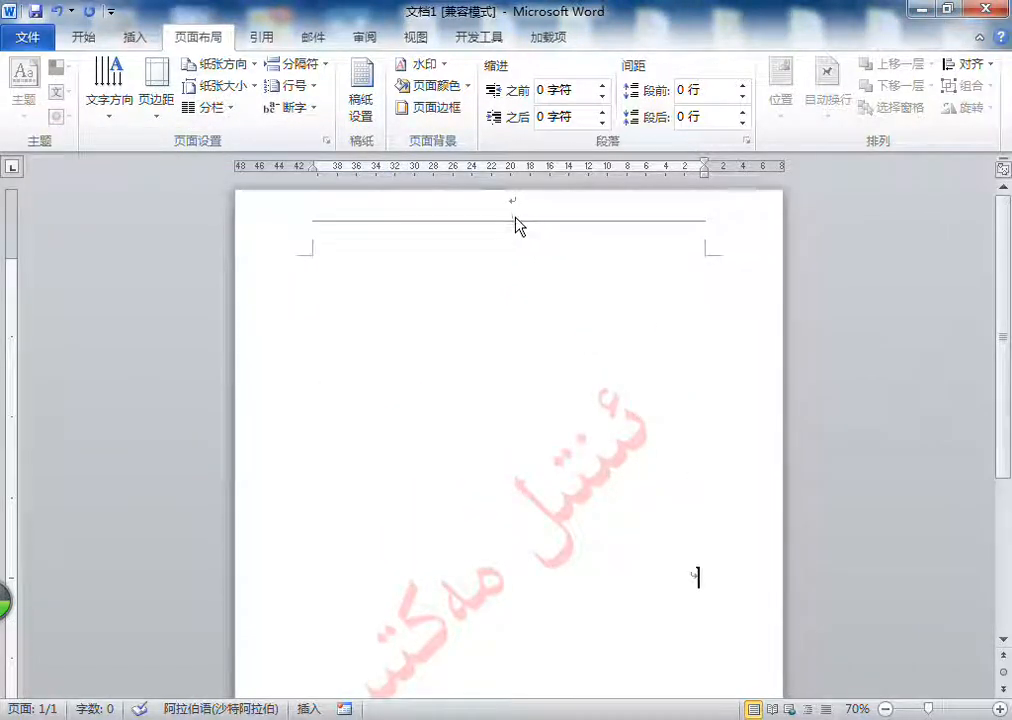
{"action": "double_click", "coordinate": [530, 279]}
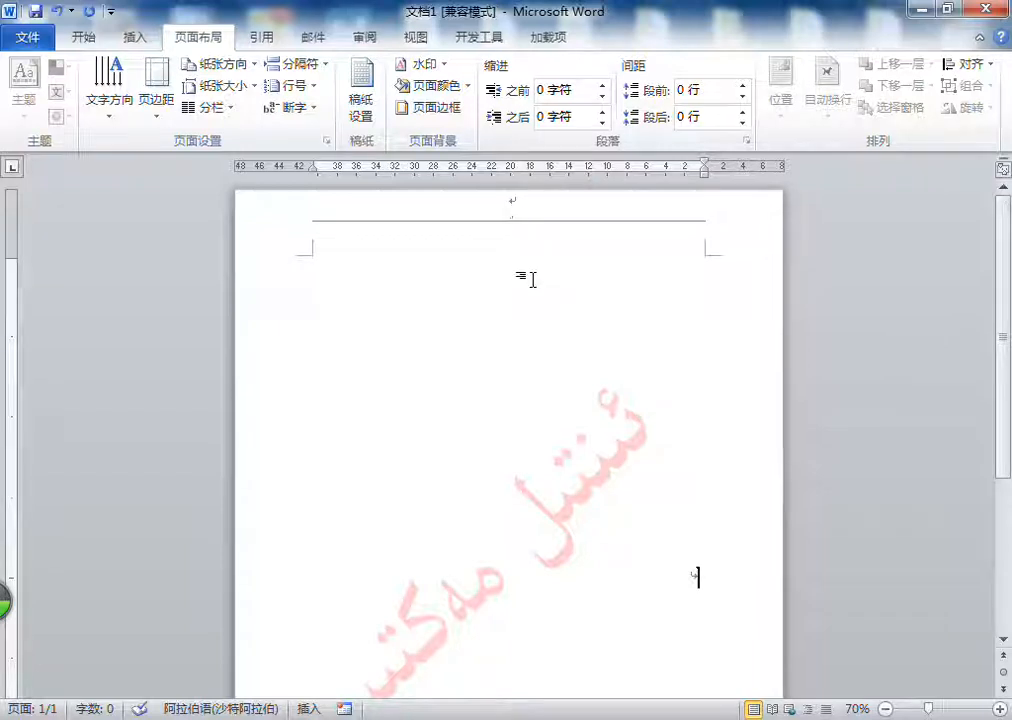
Step: Remove the text watermark by choosing no watermark (无水印) in the custom watermark settings
{"action": "left_click", "coordinate": [420, 63]}
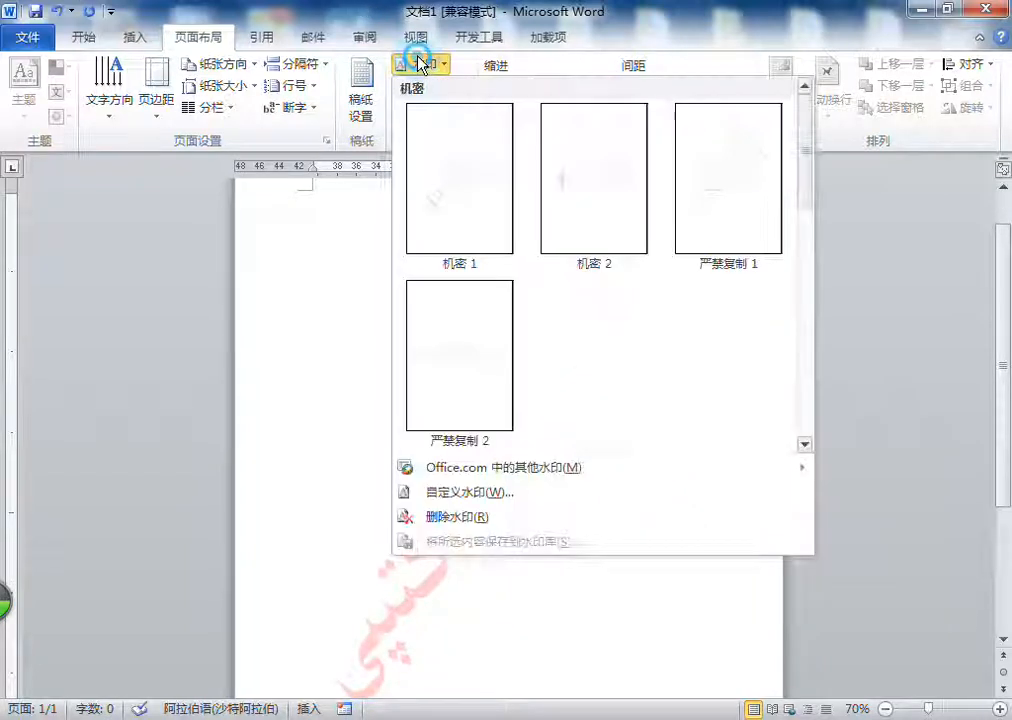
{"action": "left_click", "coordinate": [480, 494]}
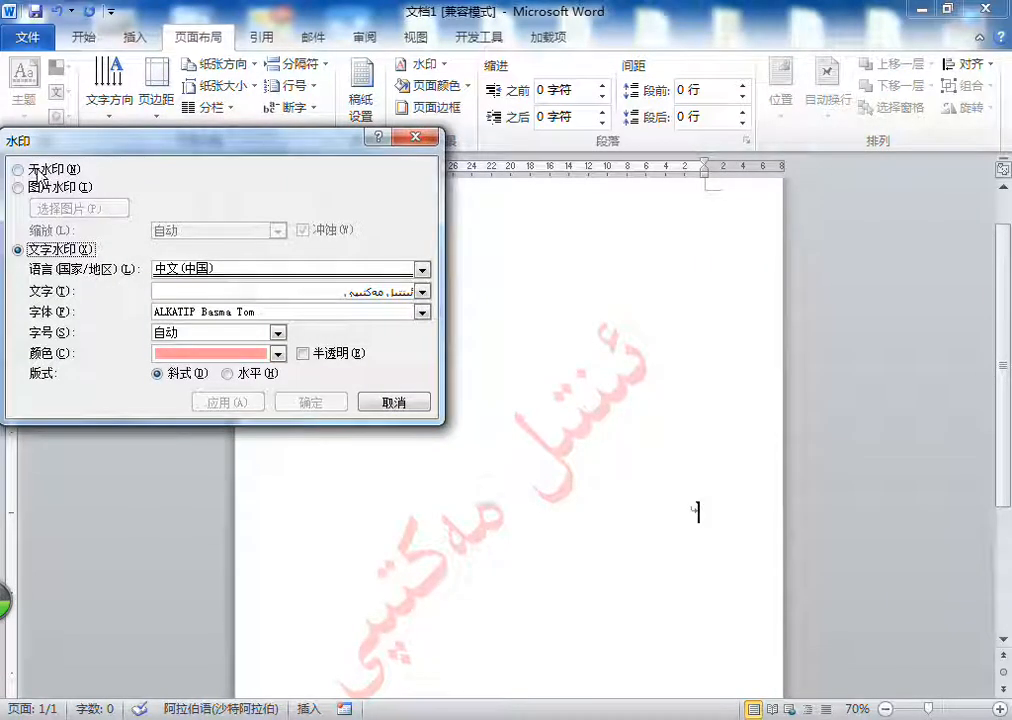
{"action": "left_click", "coordinate": [37, 171]}
{"action": "left_click", "coordinate": [314, 403]}
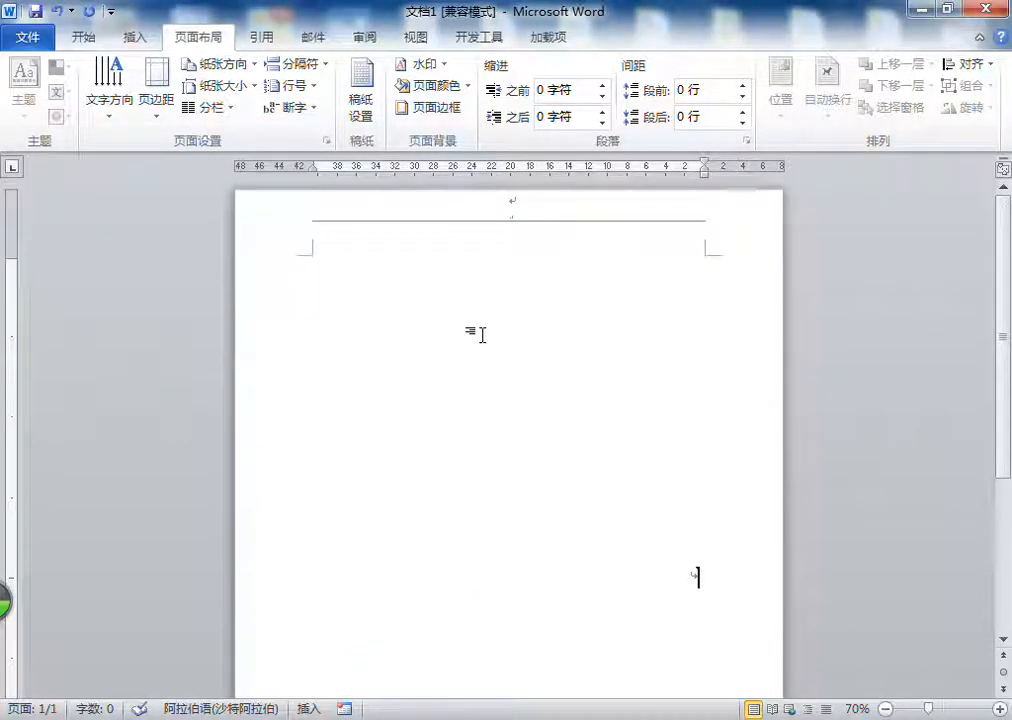
Step: Reopen the custom watermark settings and switch the watermark type to picture watermark (图片水印)
{"action": "left_click", "coordinate": [426, 63]}
{"action": "left_click", "coordinate": [493, 491]}
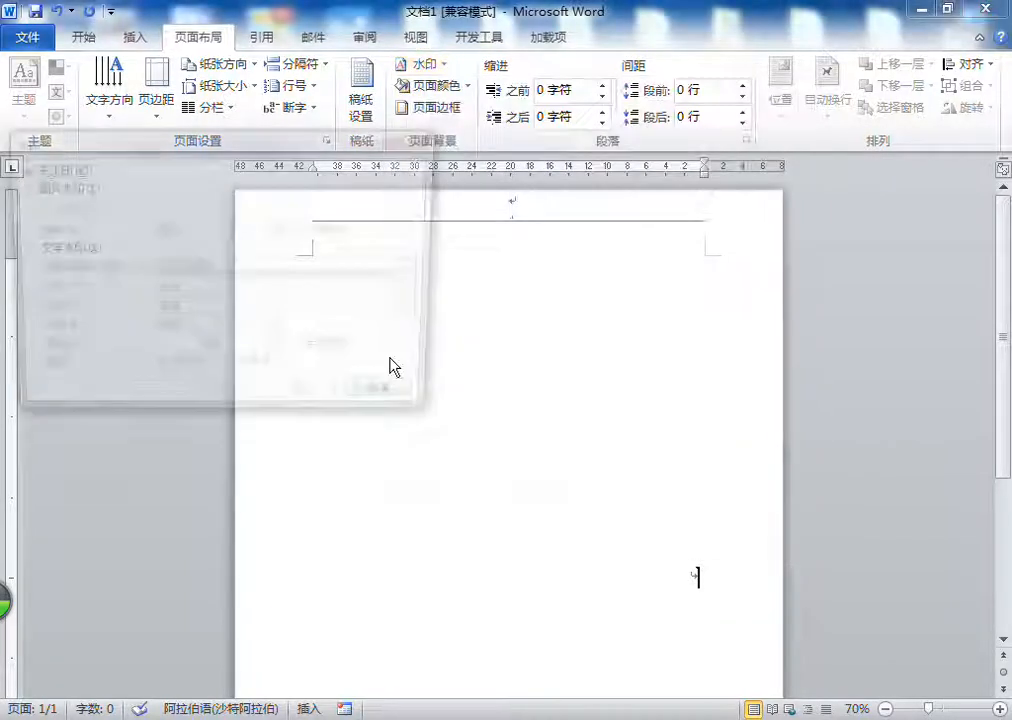
{"action": "left_click", "coordinate": [64, 169]}
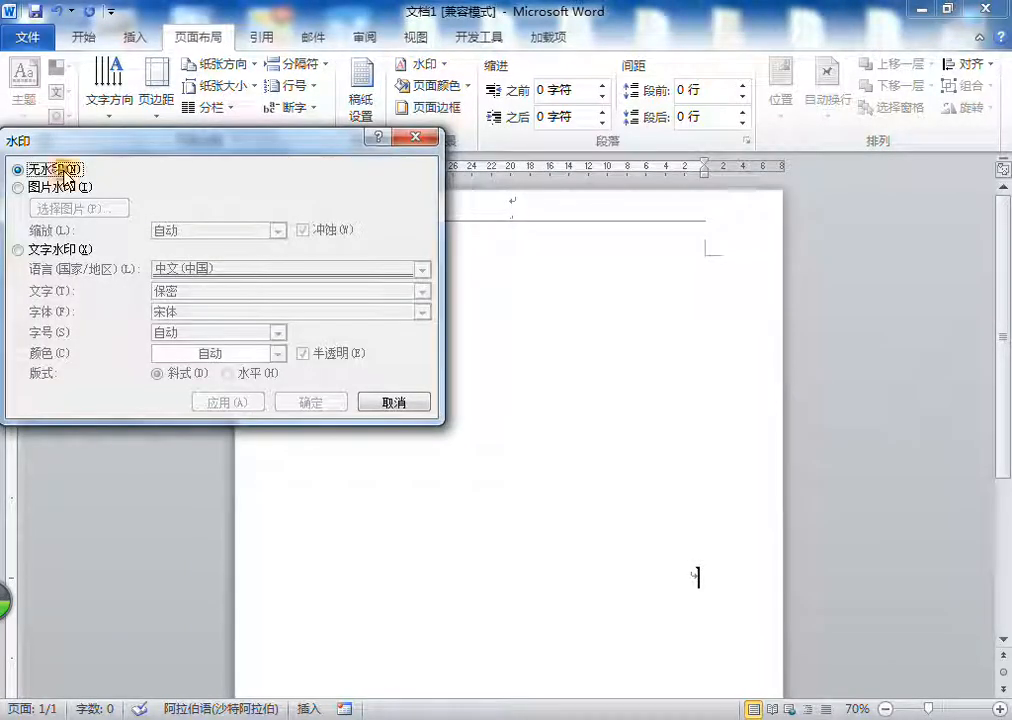
{"action": "left_click", "coordinate": [68, 249]}
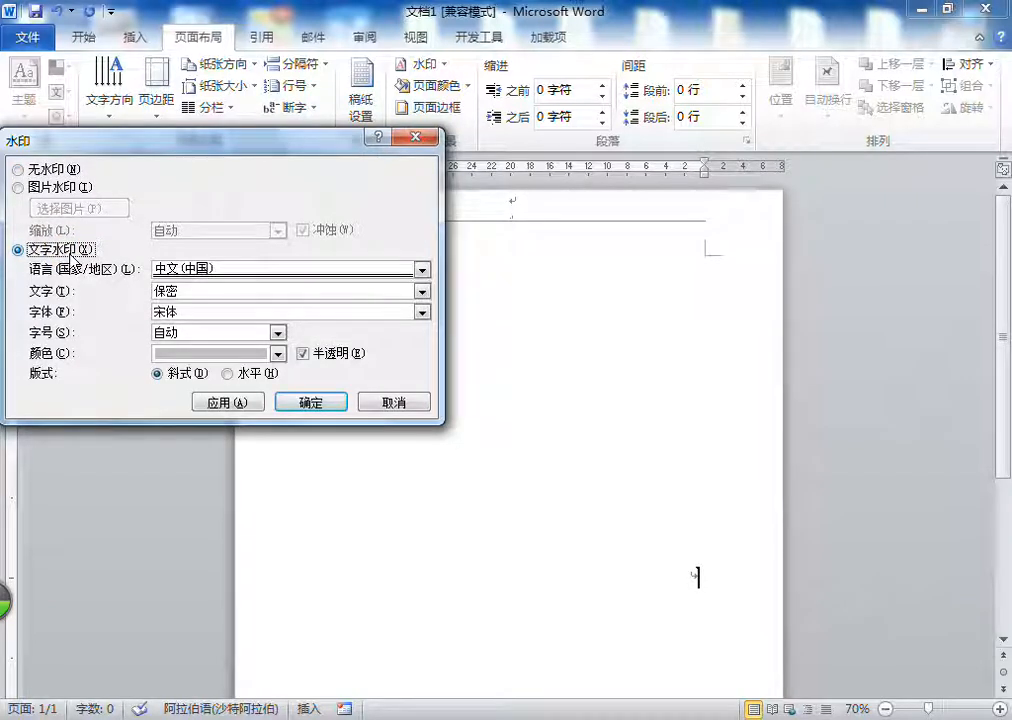
{"action": "left_click_drag", "start_coordinate": [254, 143], "coordinate": [346, 135]}
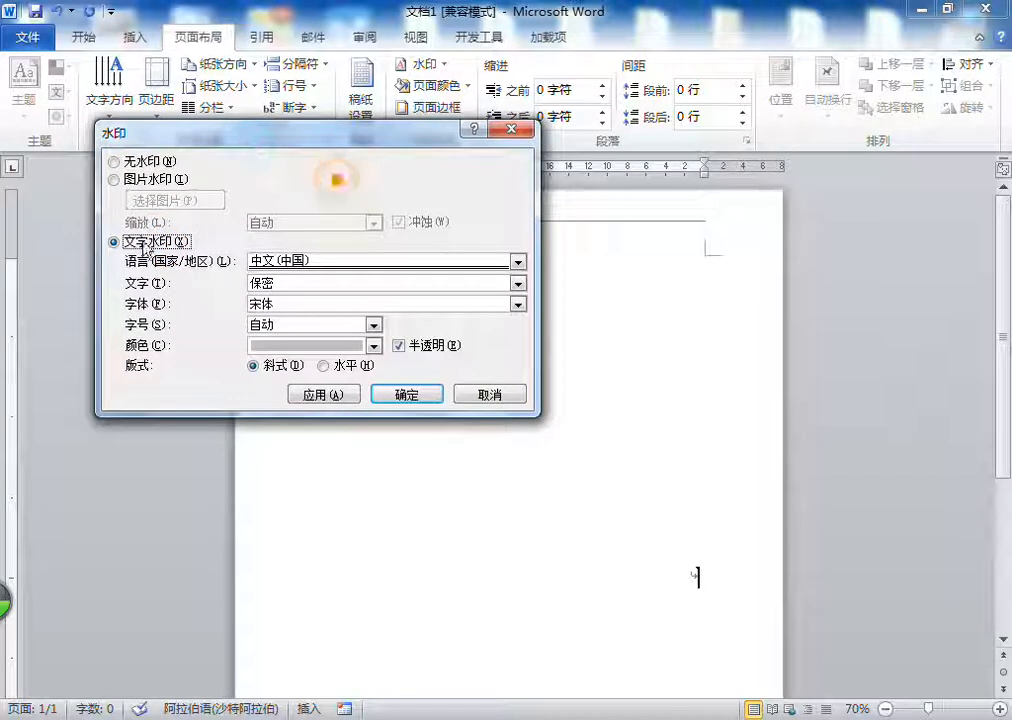
{"action": "left_click", "coordinate": [155, 182]}
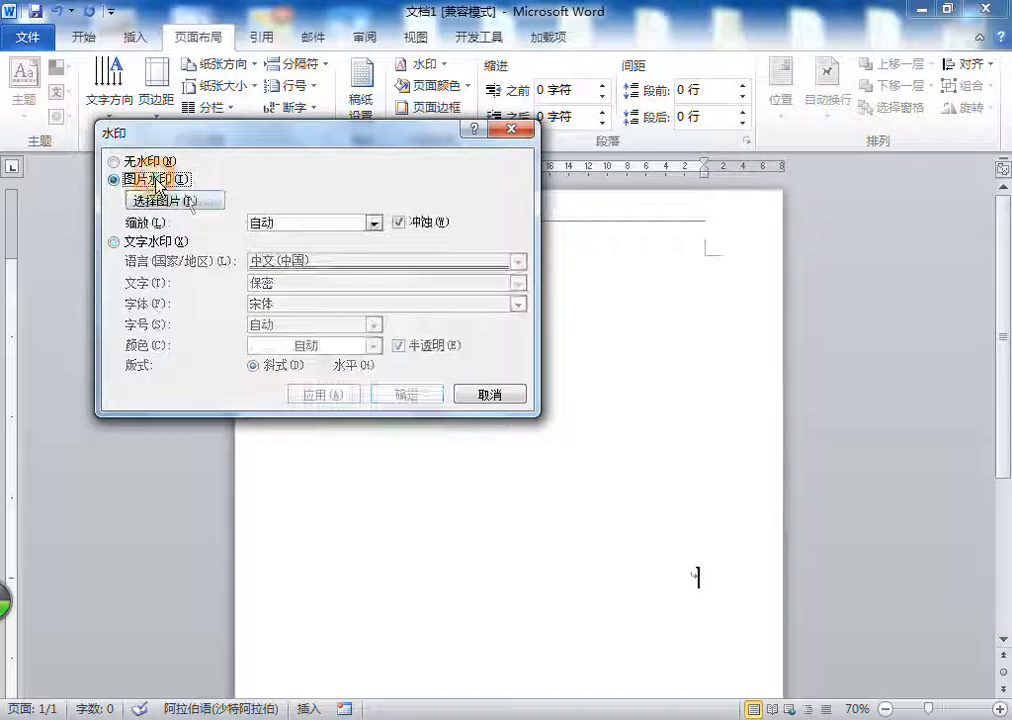
Step: Select XjIntil.png from D:\LIKSIYE\Images as the watermark picture
{"action": "left_click", "coordinate": [200, 200]}
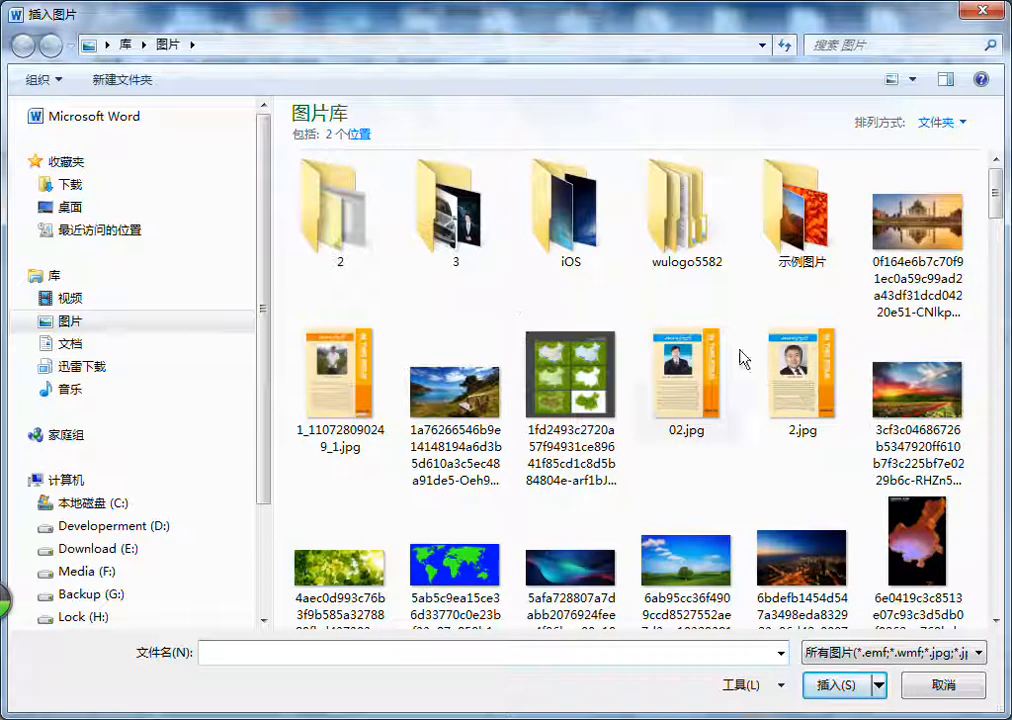
{"action": "left_click_drag", "start_coordinate": [1000, 199], "coordinate": [1005, 563]}
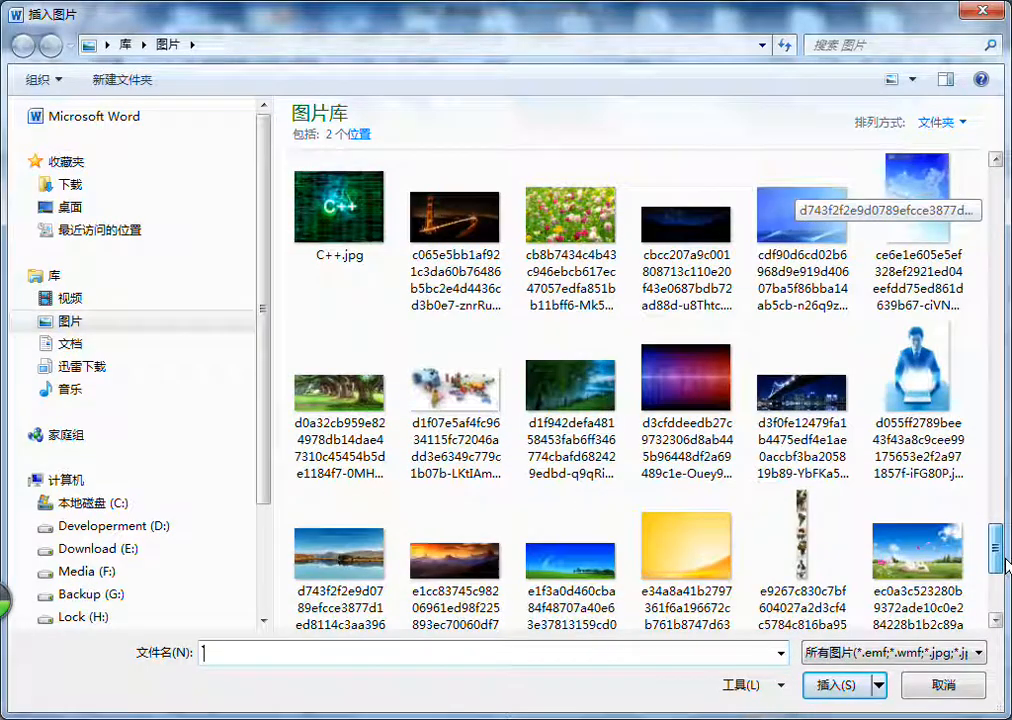
{"action": "left_click", "coordinate": [572, 304]}
{"action": "scroll", "coordinate": [574, 306], "scroll_direction": "up", "scroll_amount": 9}
{"action": "scroll", "coordinate": [572, 306], "scroll_direction": "up", "scroll_amount": 12}
{"action": "scroll", "coordinate": [572, 306], "scroll_direction": "up", "scroll_amount": 5}
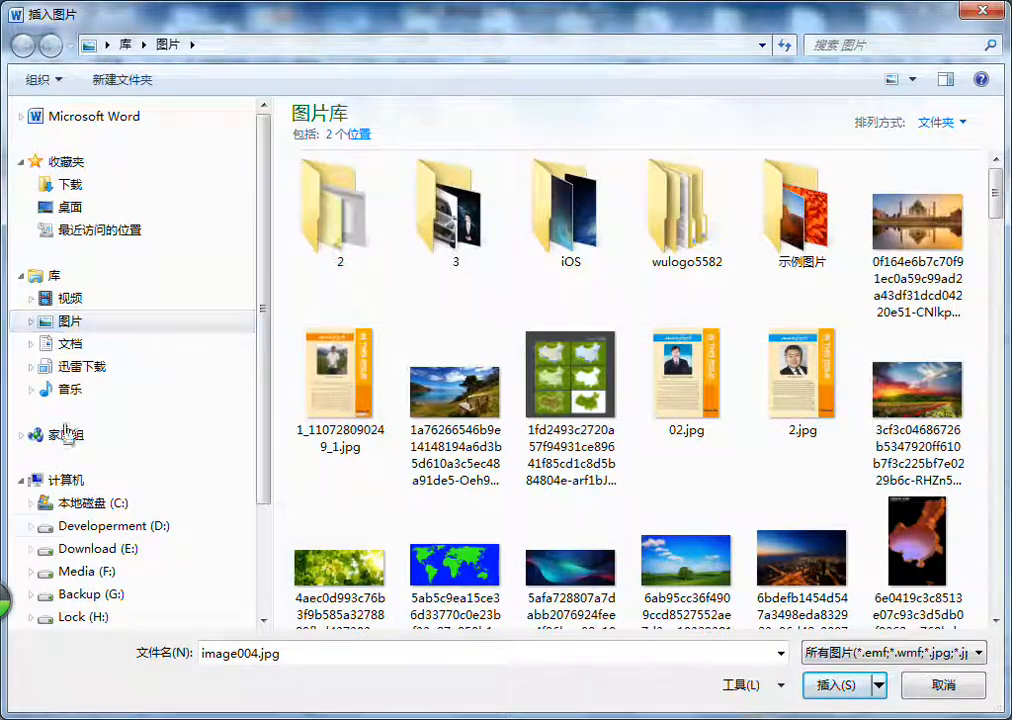
{"action": "left_click", "coordinate": [90, 525]}
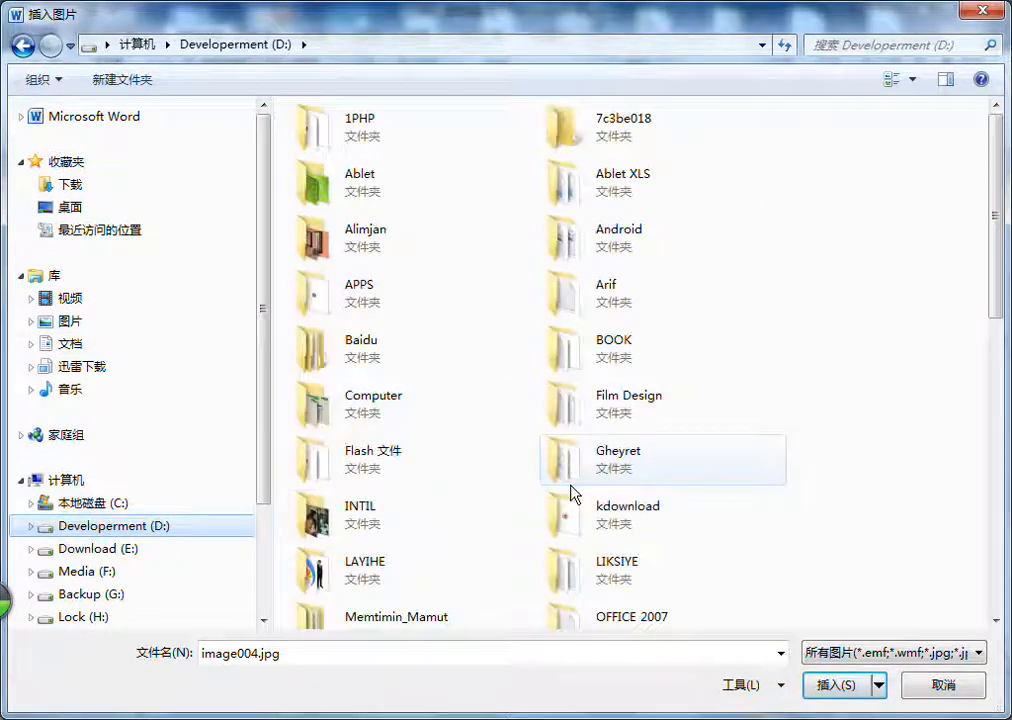
{"action": "double_click", "coordinate": [587, 575]}
{"action": "double_click", "coordinate": [328, 161]}
{"action": "left_click", "coordinate": [569, 250]}
{"action": "scroll", "coordinate": [620, 323], "scroll_direction": "down", "scroll_amount": 3}
{"action": "double_click", "coordinate": [803, 565]}
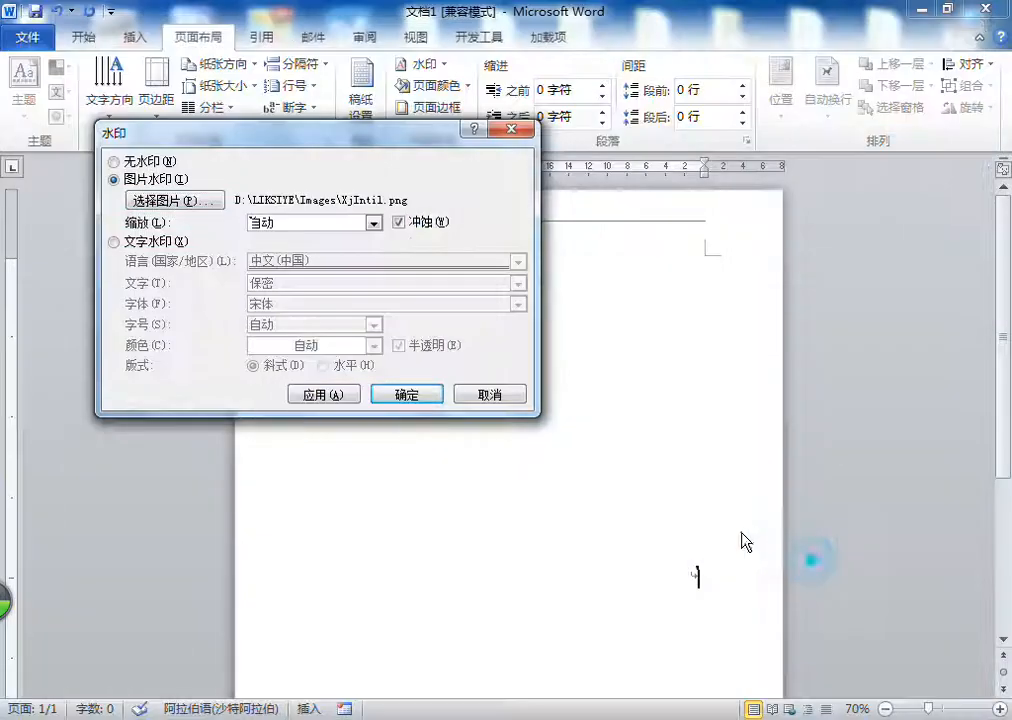
Step: Apply the picture watermark with automatic scaling and washout, close the settings and view it on the page
{"action": "left_click", "coordinate": [345, 395]}
{"action": "left_click_drag", "start_coordinate": [411, 132], "coordinate": [305, 72]}
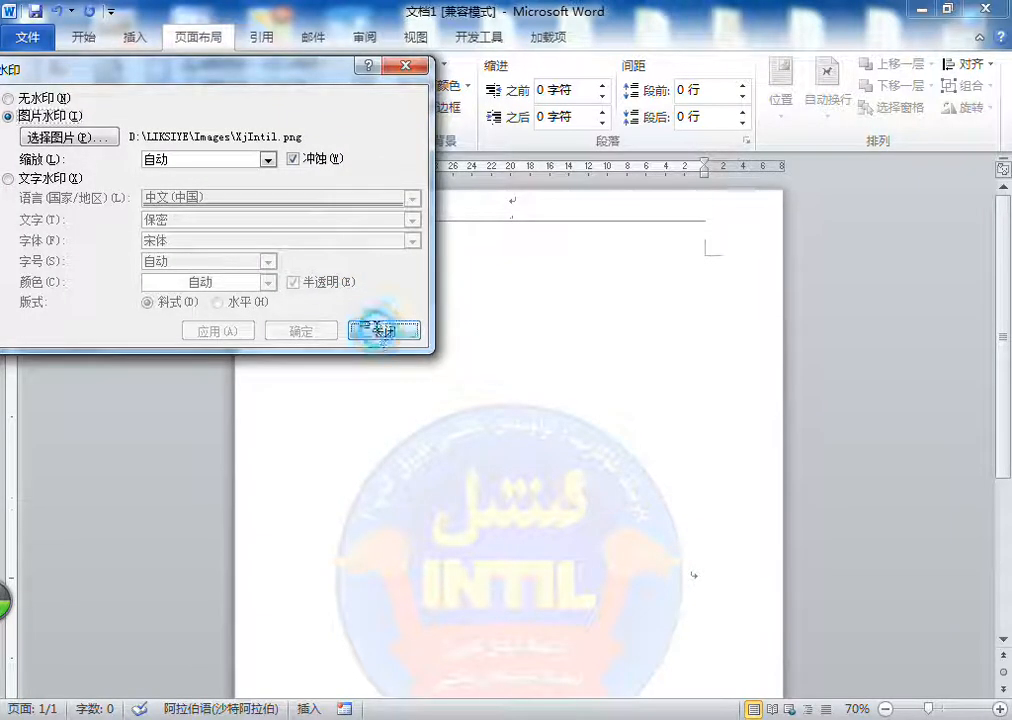
{"action": "left_click", "coordinate": [382, 334]}
{"action": "scroll", "coordinate": [576, 325], "scroll_direction": "down", "scroll_amount": 3}
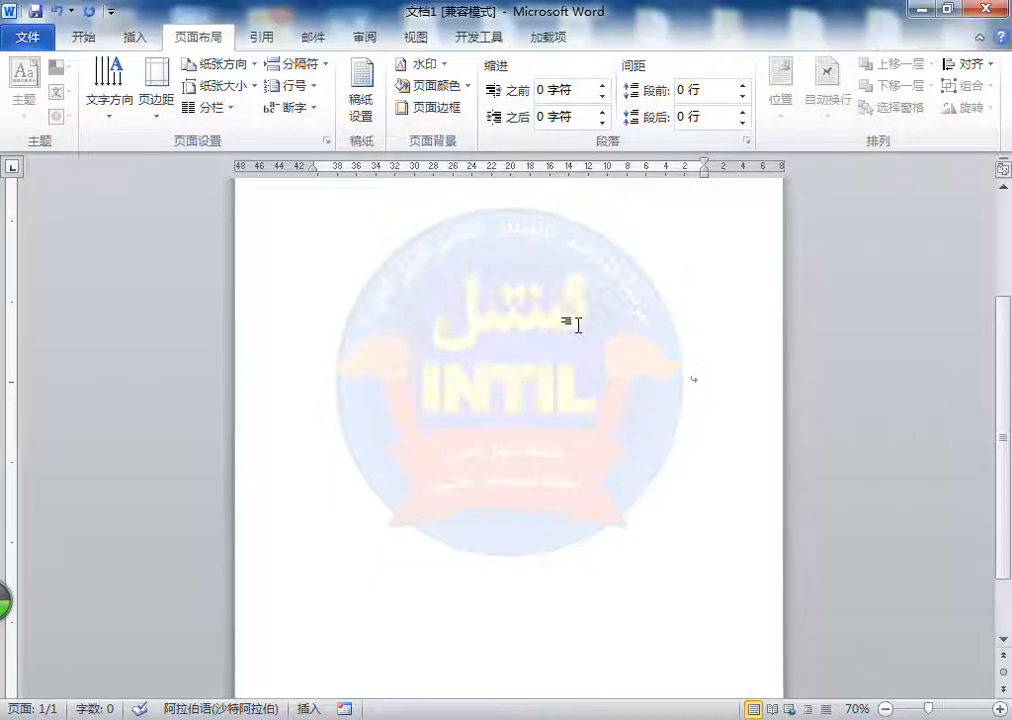
{"action": "scroll", "coordinate": [578, 325], "scroll_direction": "up", "scroll_amount": 1}
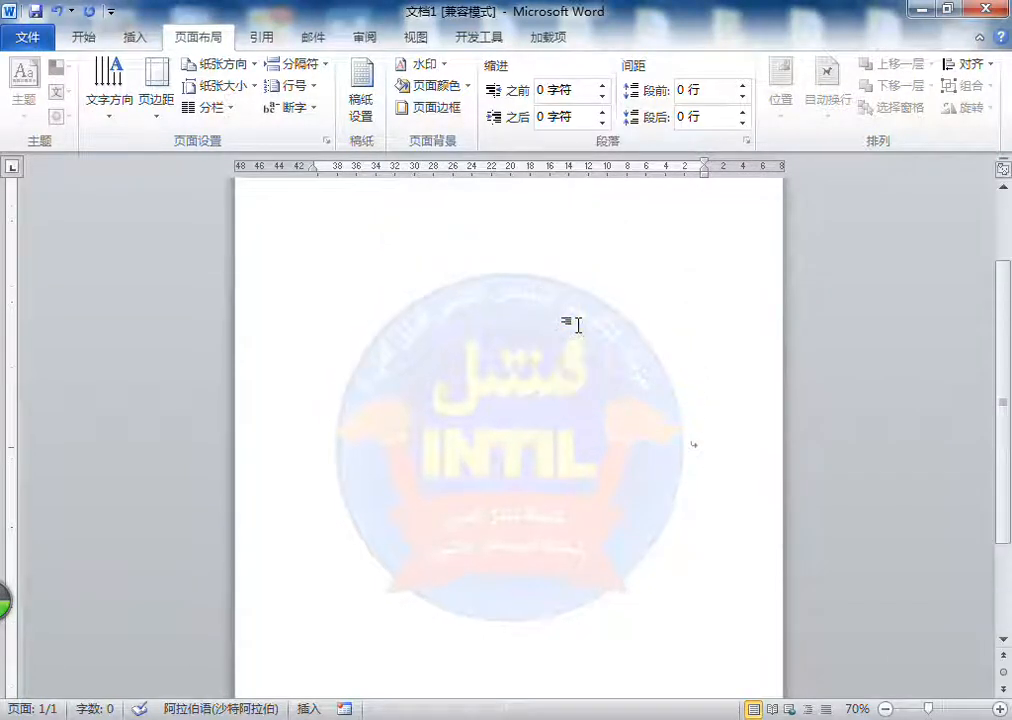
Step: Add filler Uyghur text spread over three pages with page breaks to check the picture watermark on each page
{"action": "type", "text": "داە ،م ،ئ،منادزسداەىق، ،ئ،منىفزوین ،م ،ئ، م،"}
{"action": "key", "text": "ctrl+Return"}
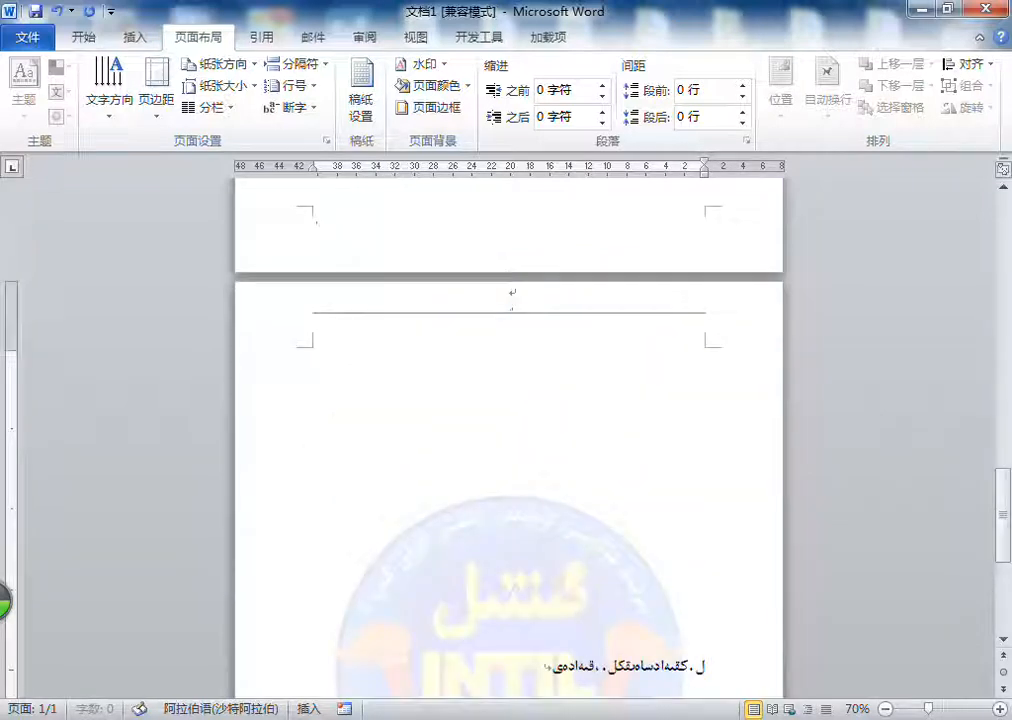
{"action": "scroll", "coordinate": [544, 339], "scroll_direction": "up", "scroll_amount": 9}
{"action": "triple_click", "coordinate": [576, 502]}
{"action": "left_click", "coordinate": [467, 502]}
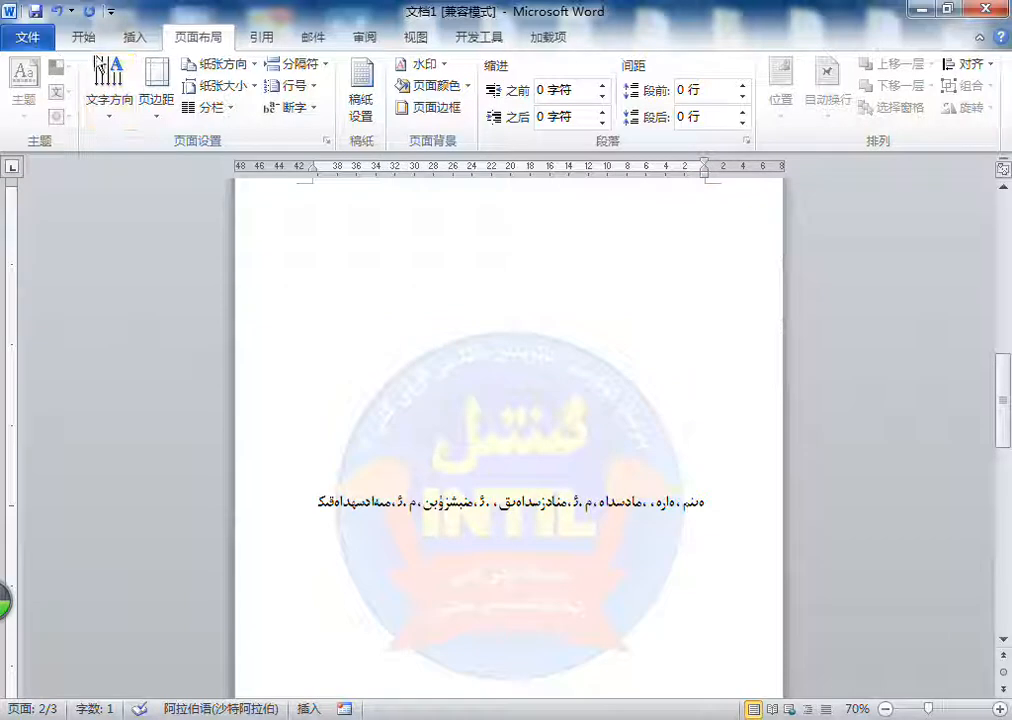
Step: Delete all the filler text from the document and return to the top of the page
{"action": "key", "text": "ctrl+a"}
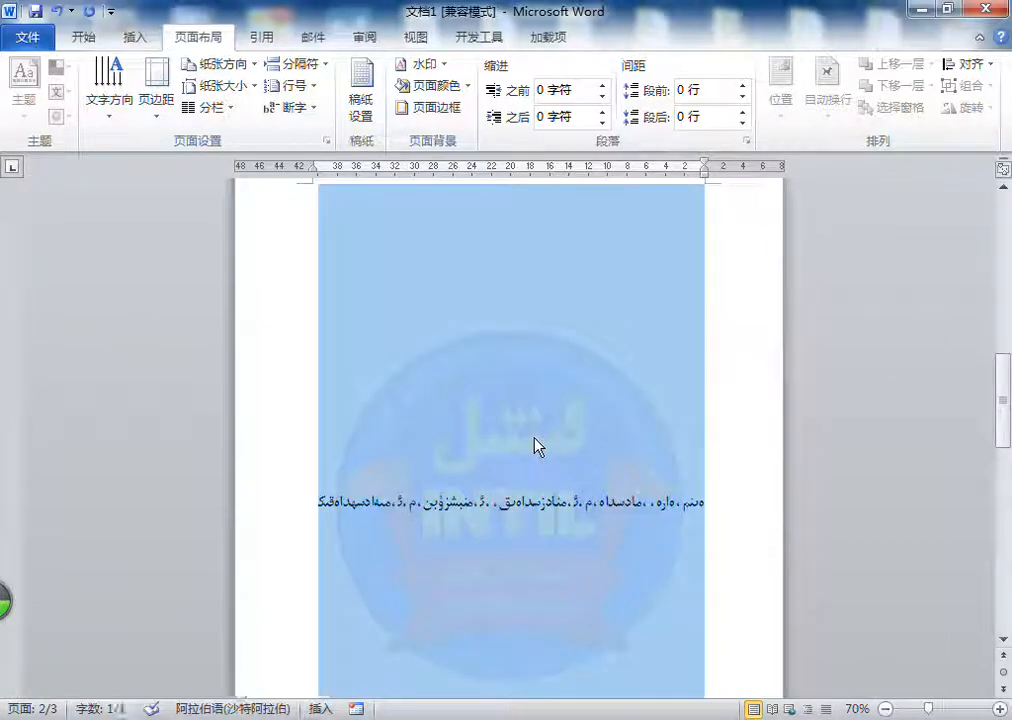
{"action": "key", "text": "Delete"}
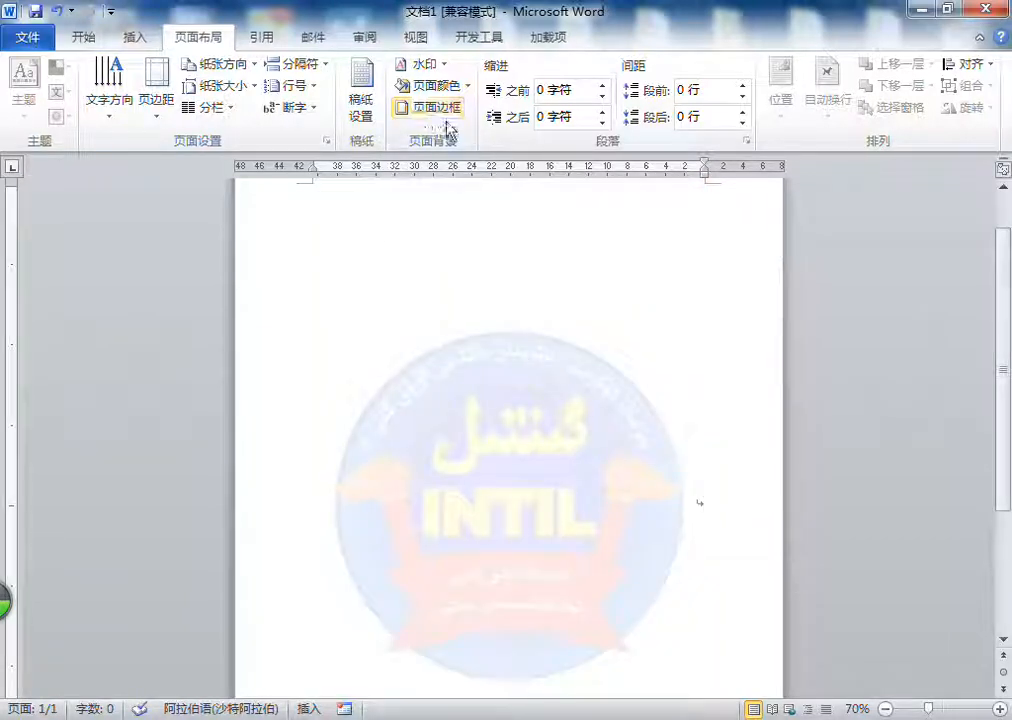
{"action": "scroll", "coordinate": [568, 316], "scroll_direction": "up", "scroll_amount": 2}
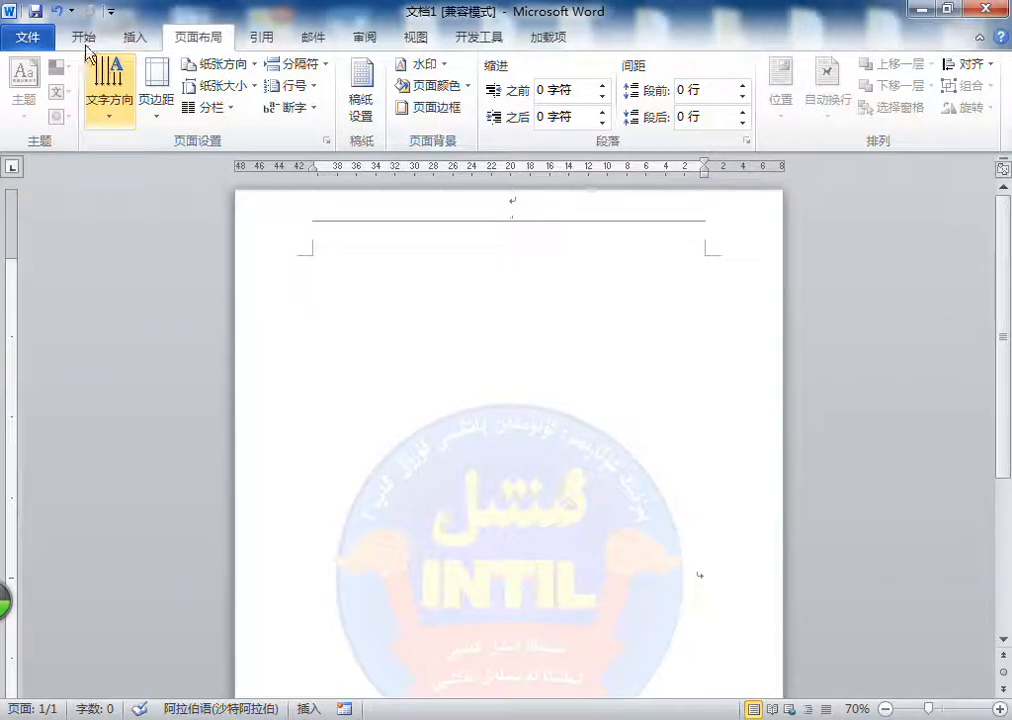
Step: Open the document ئىنتىل مەكتىپى.docx from the Media (F:) drive
{"action": "left_click", "coordinate": [26, 38]}
{"action": "left_click", "coordinate": [57, 127]}
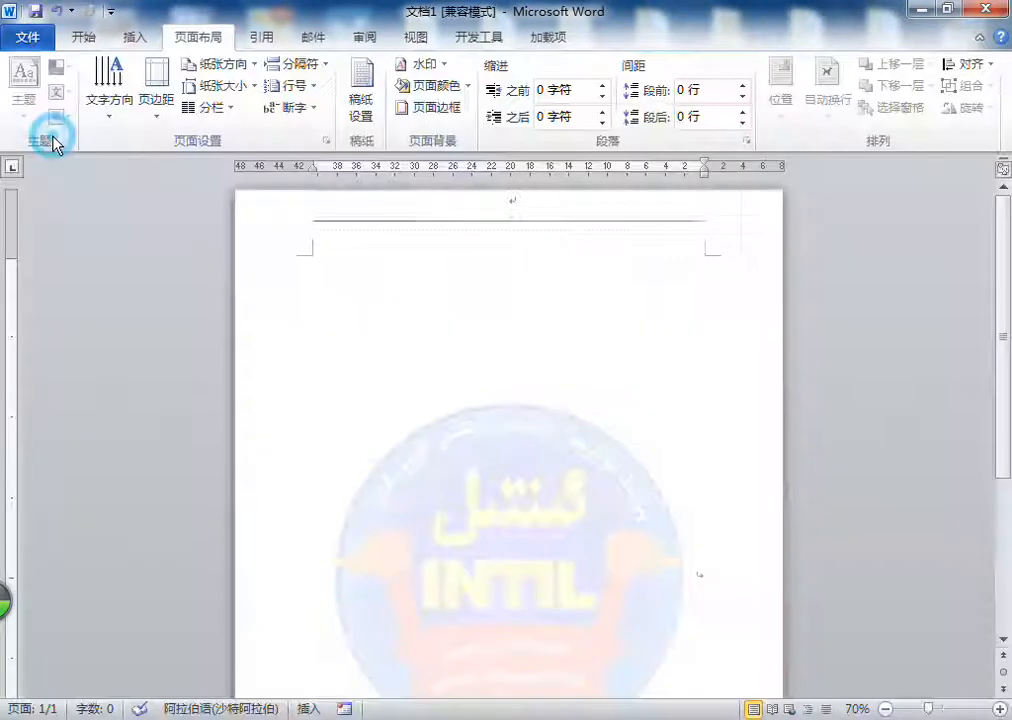
{"action": "scroll", "coordinate": [872, 400], "scroll_direction": "down", "scroll_amount": 2}
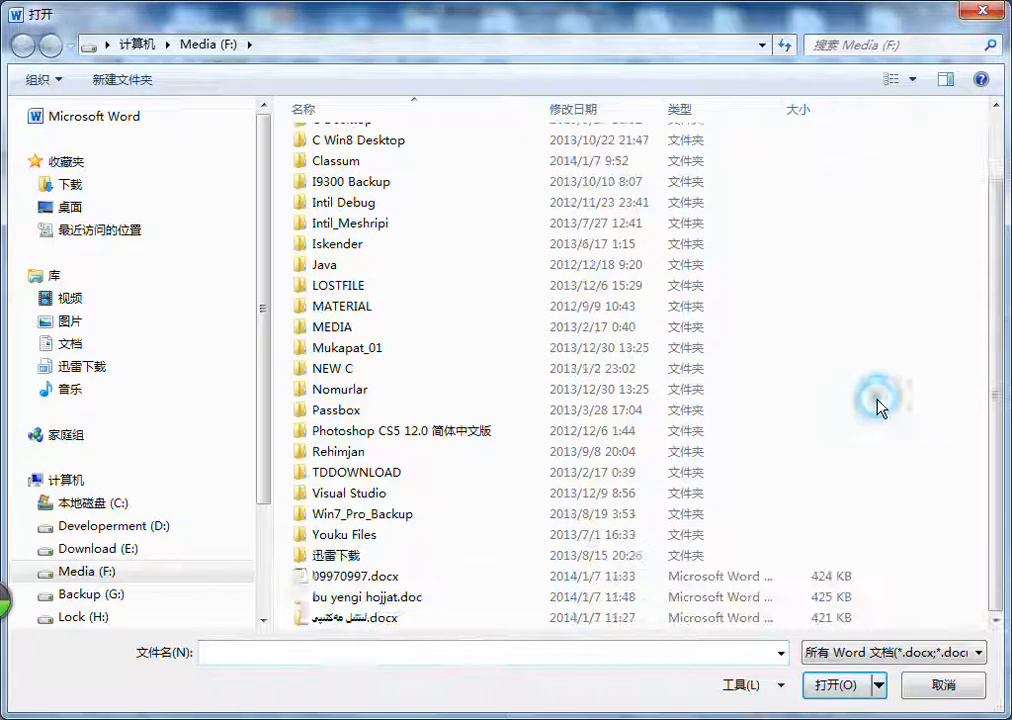
{"action": "double_click", "coordinate": [358, 618]}
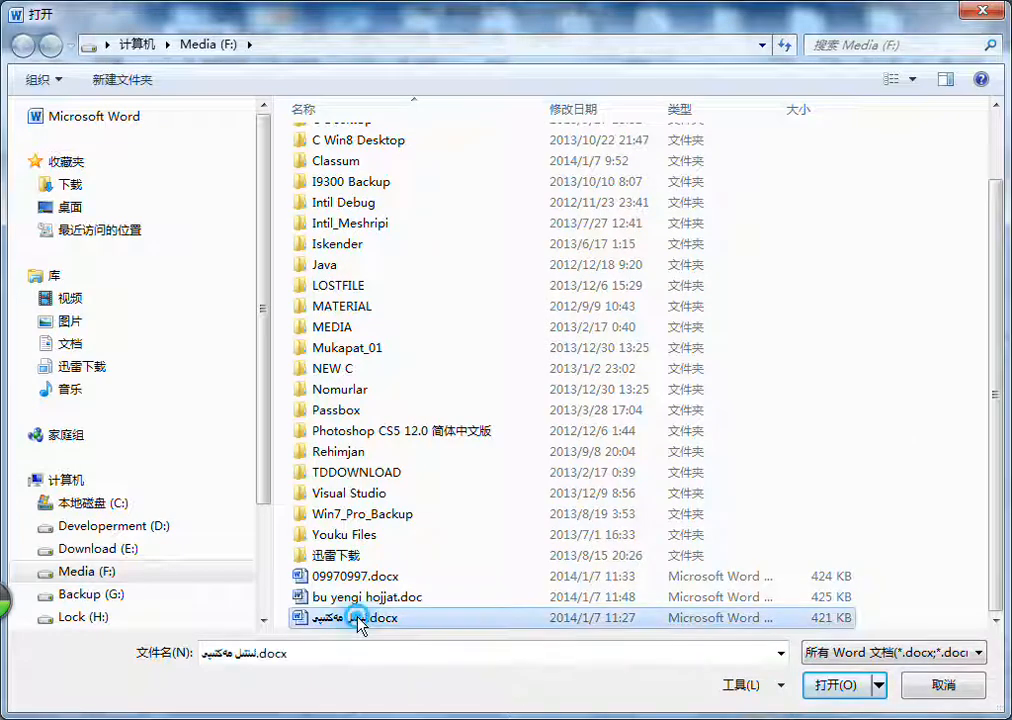
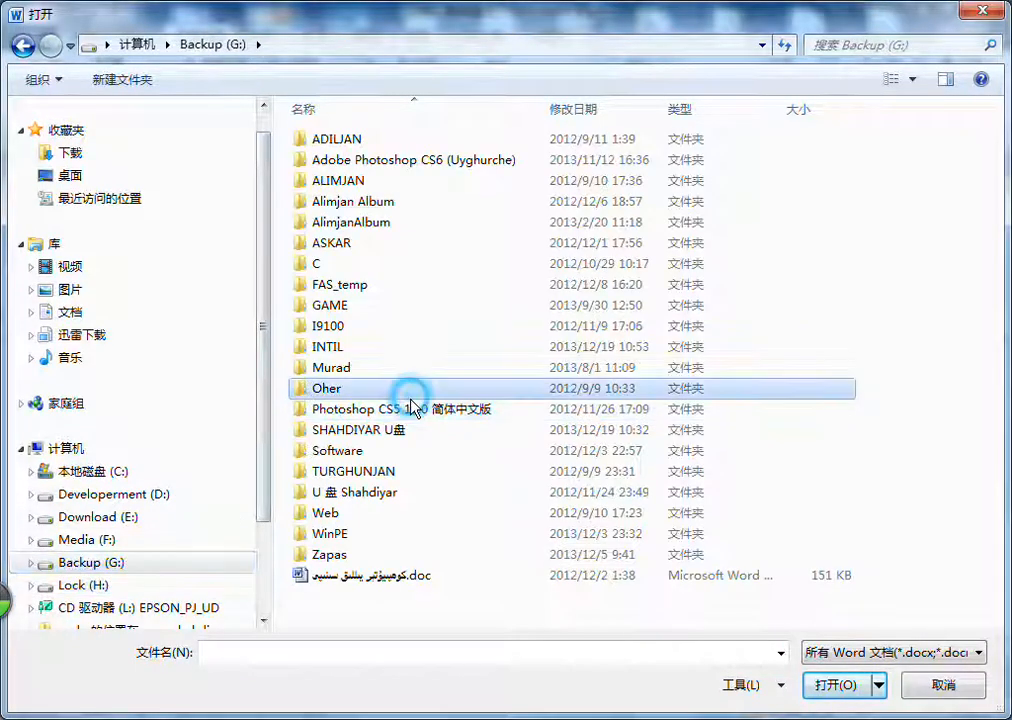
Step: Open the document ئاتا - ئانىلارغا.doc from the INTIL folder on the Backup (G:) drive and look it over
{"action": "left_click", "coordinate": [363, 560]}
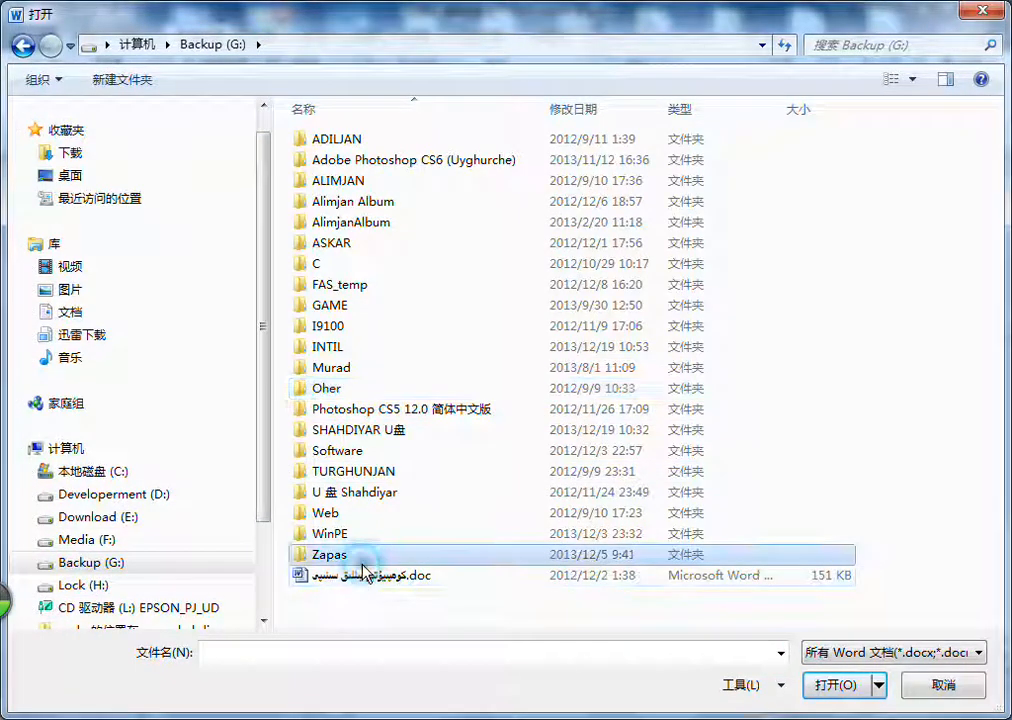
{"action": "double_click", "coordinate": [335, 350]}
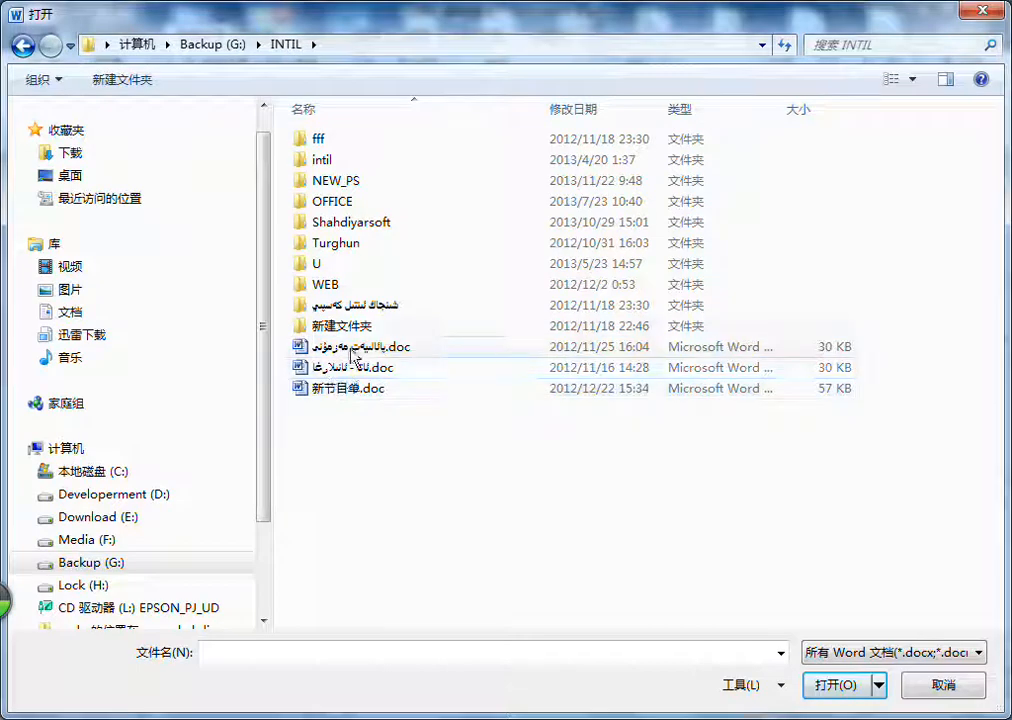
{"action": "double_click", "coordinate": [332, 367]}
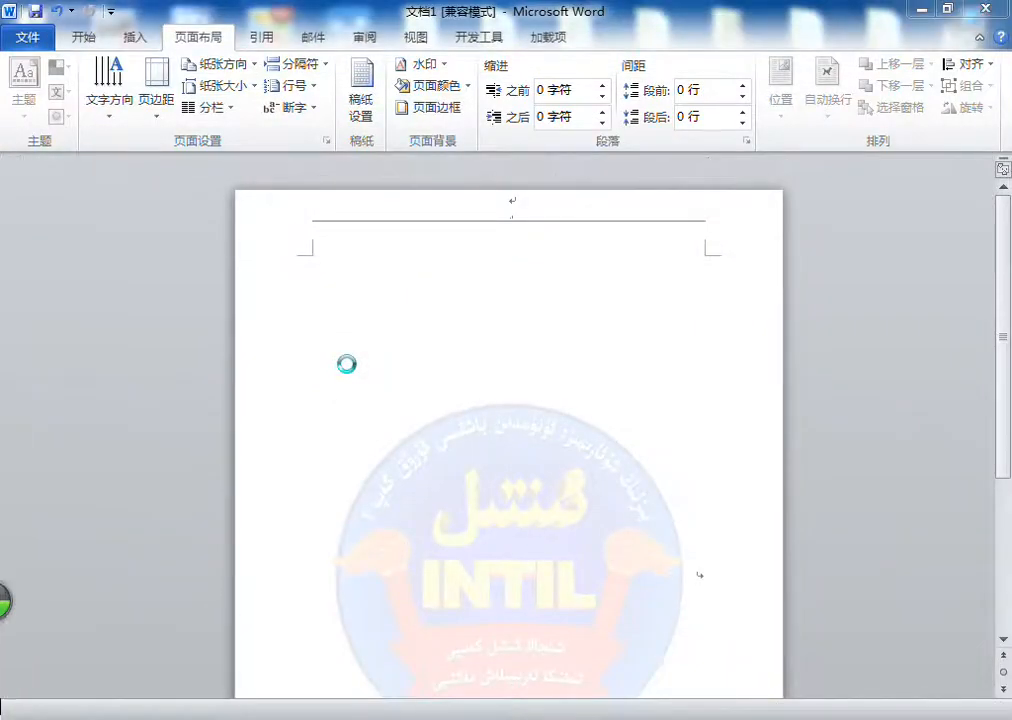
{"action": "scroll", "coordinate": [516, 326], "scroll_direction": "down", "scroll_amount": 2}
{"action": "scroll", "coordinate": [516, 326], "scroll_direction": "down", "scroll_amount": 5}
{"action": "scroll", "coordinate": [516, 326], "scroll_direction": "up", "scroll_amount": 5}
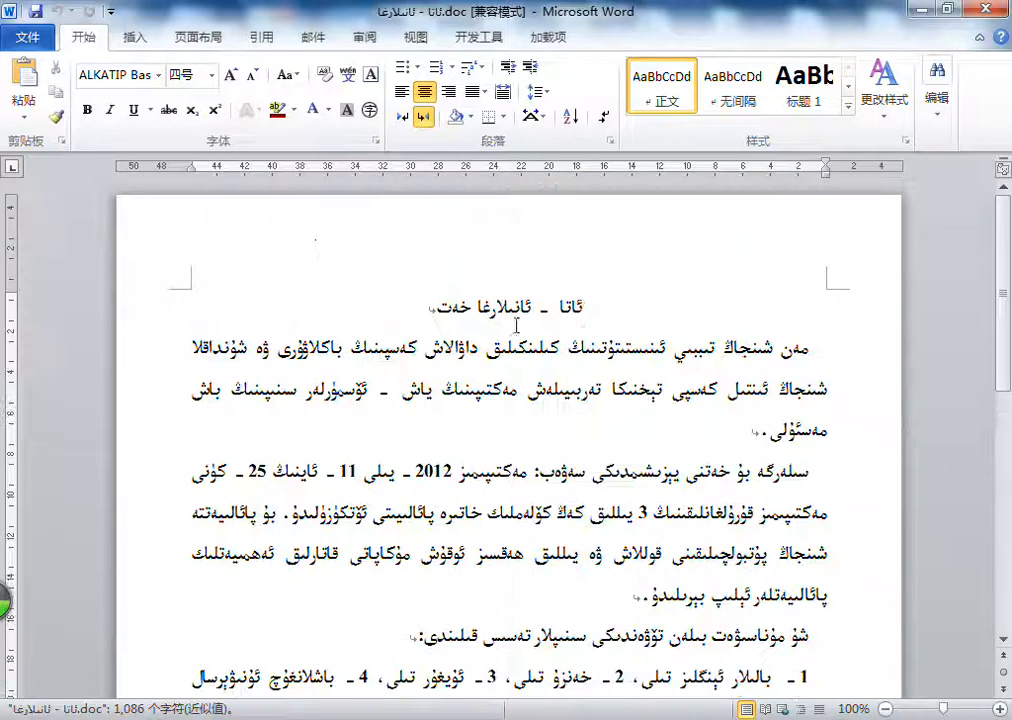
Step: Open the page border settings and look through the text border and shading options
{"action": "left_click", "coordinate": [196, 38]}
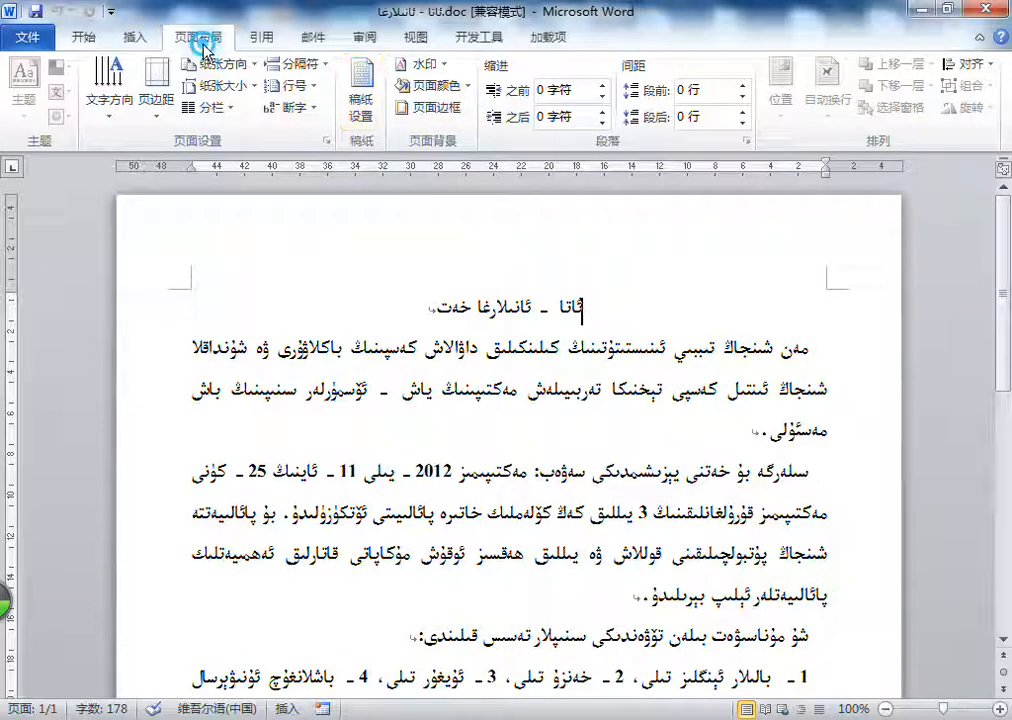
{"action": "left_click", "coordinate": [442, 112]}
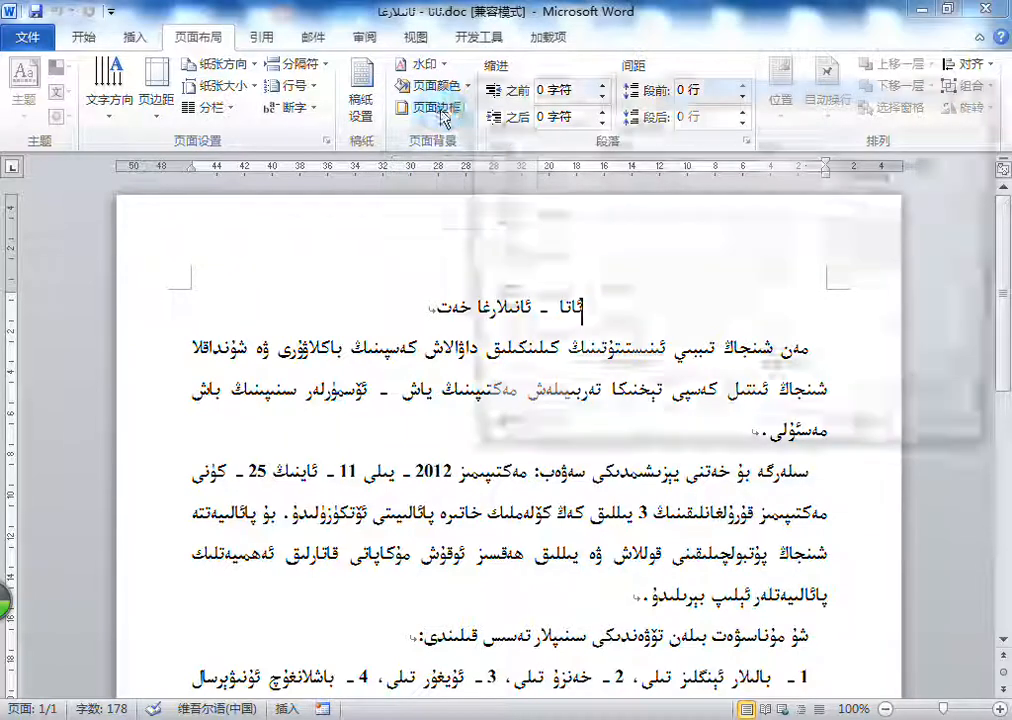
{"action": "left_click_drag", "start_coordinate": [740, 88], "coordinate": [657, 73]}
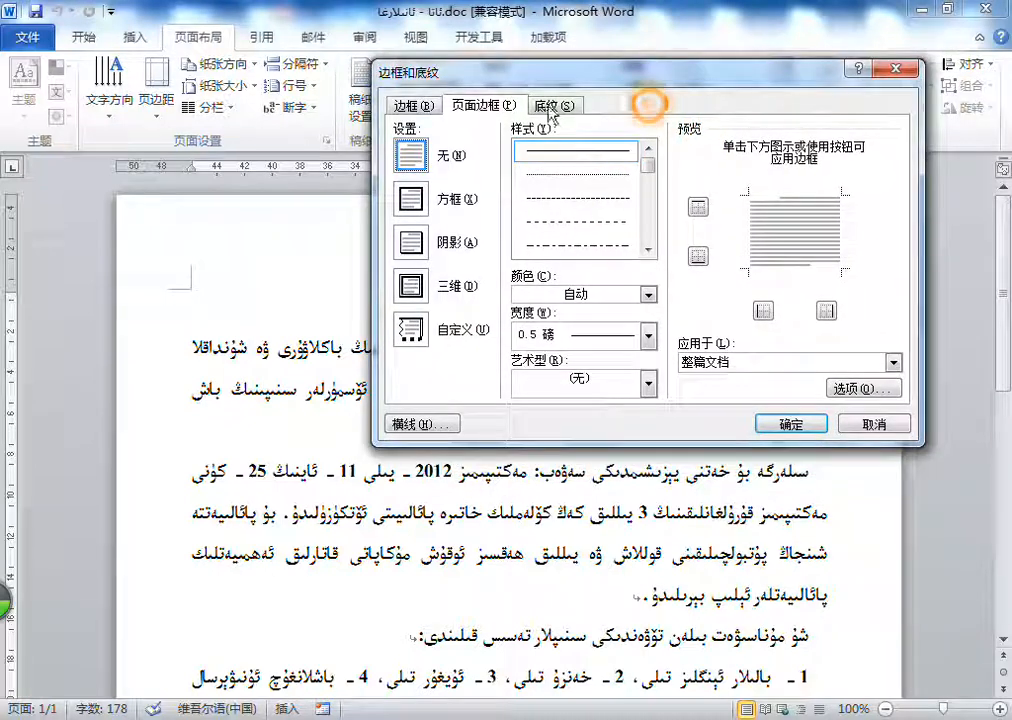
{"action": "left_click", "coordinate": [425, 106]}
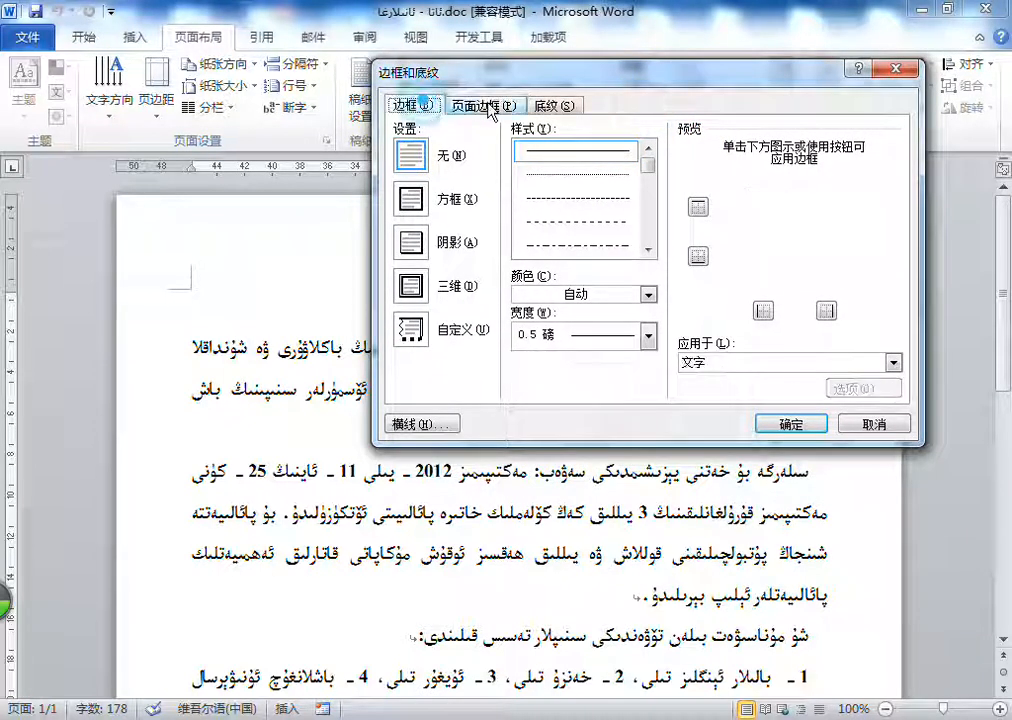
{"action": "left_click", "coordinate": [553, 106]}
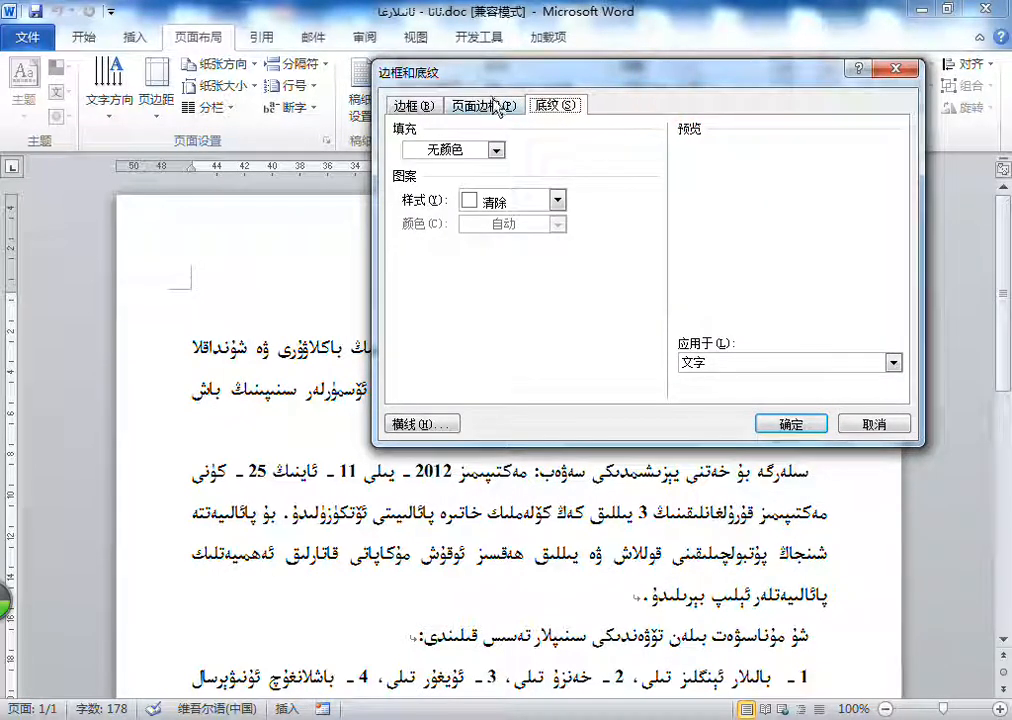
{"action": "left_click_drag", "start_coordinate": [665, 78], "coordinate": [612, 103]}
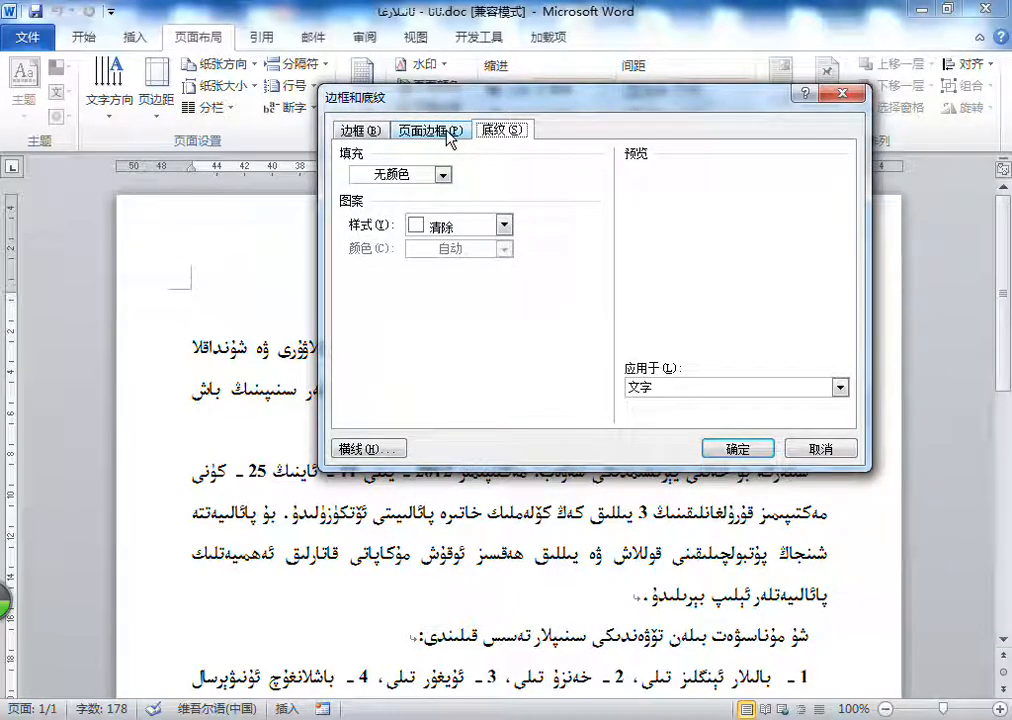
Step: Apply a dash-dot box page border to the whole document and check it on the page
{"action": "left_click", "coordinate": [449, 135]}
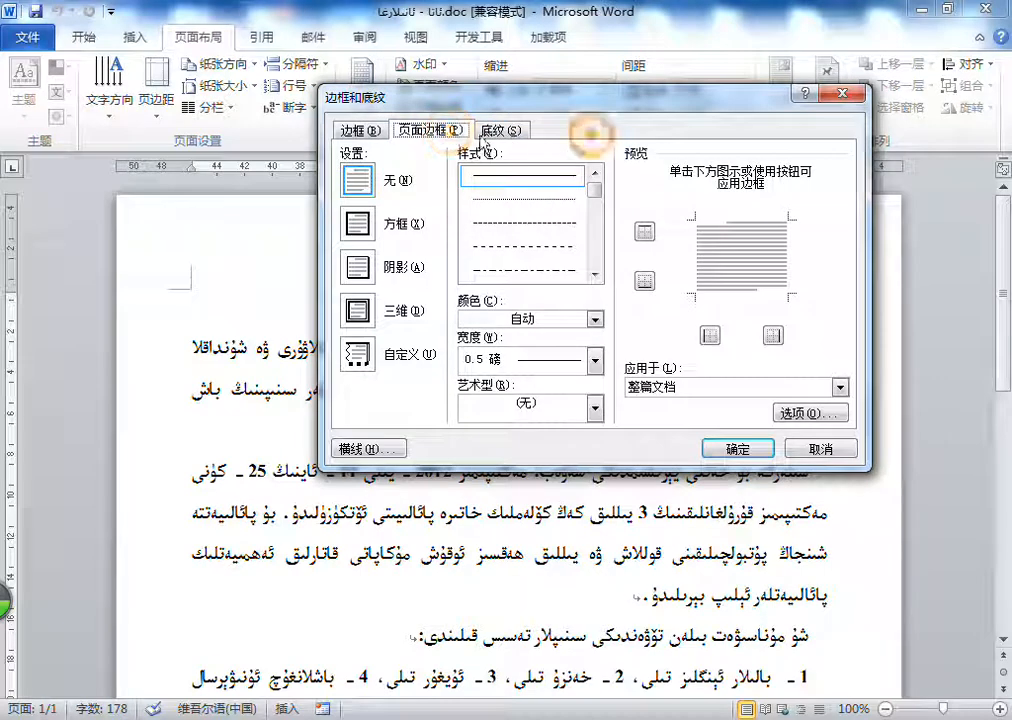
{"action": "left_click_drag", "start_coordinate": [629, 104], "coordinate": [603, 88]}
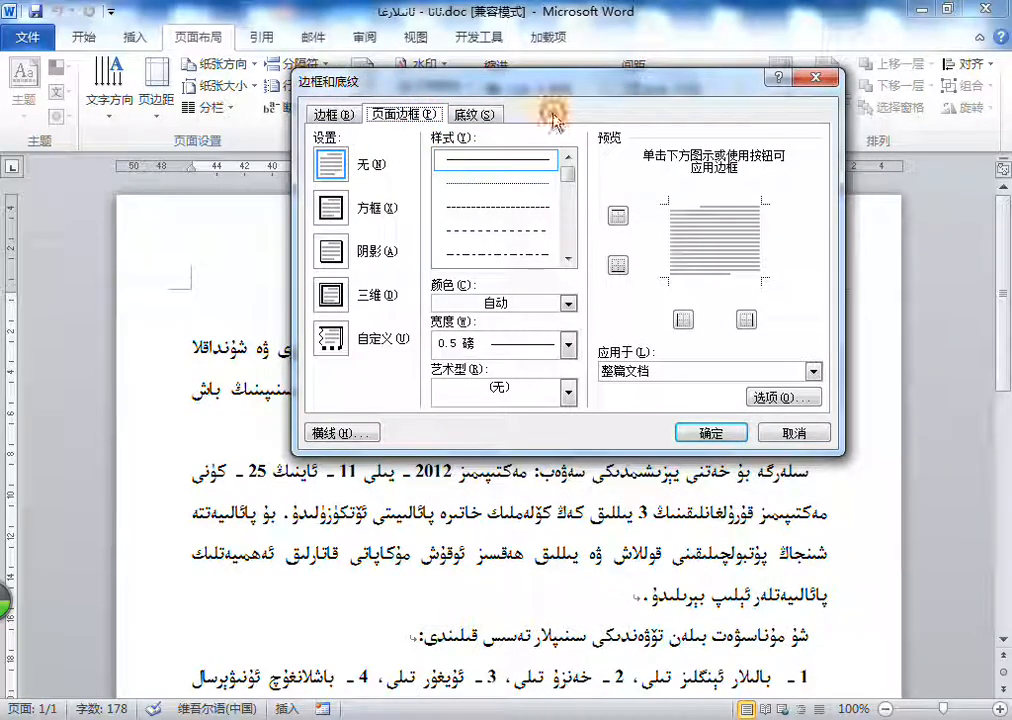
{"action": "left_click_drag", "start_coordinate": [510, 88], "coordinate": [490, 78]}
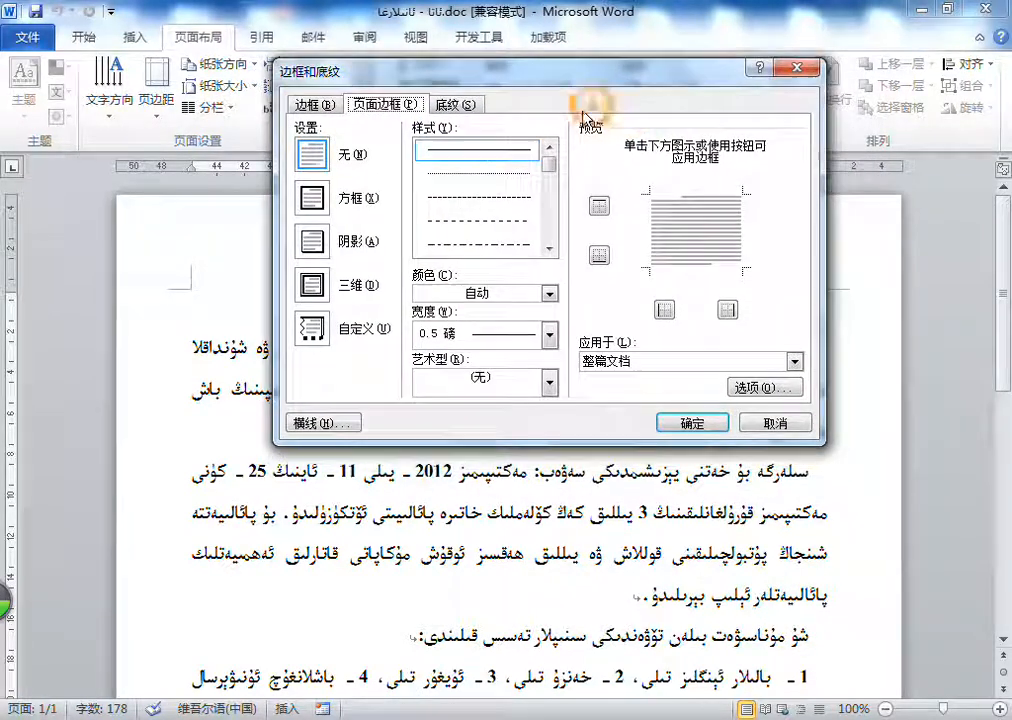
{"action": "left_click", "coordinate": [582, 115]}
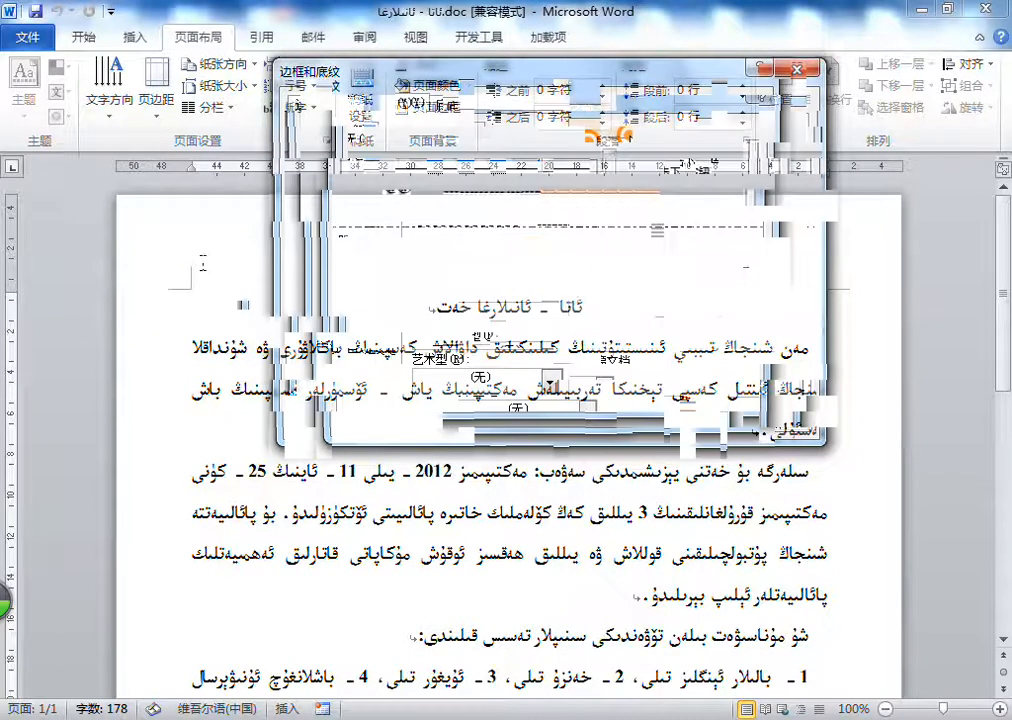
{"action": "scroll", "coordinate": [860, 335], "scroll_direction": "down", "scroll_amount": 5}
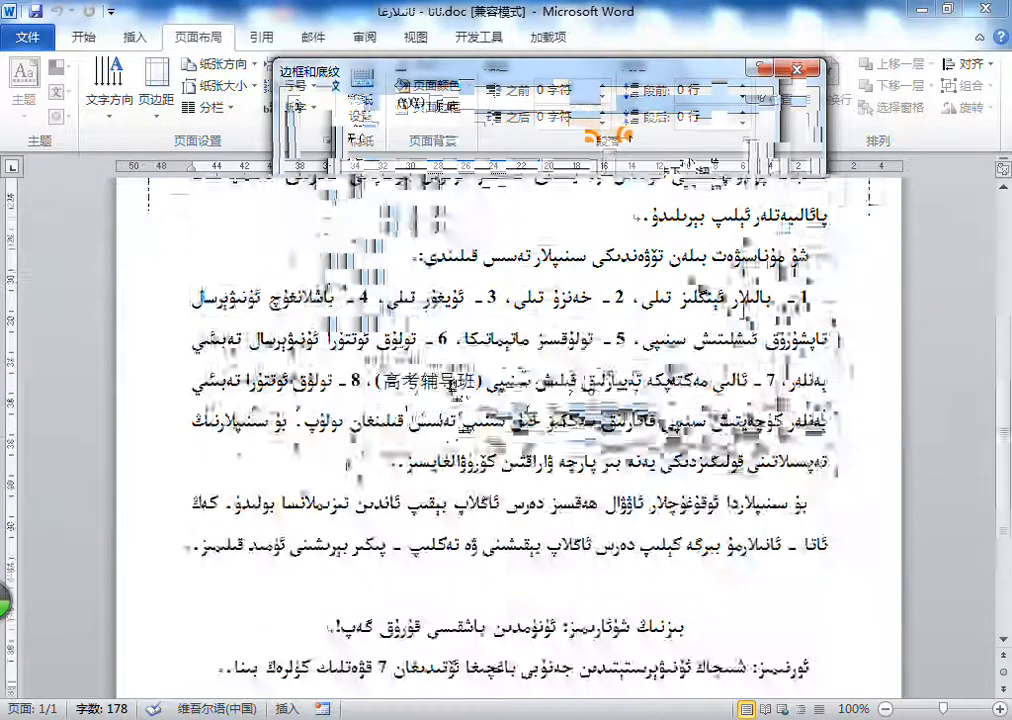
{"action": "scroll", "coordinate": [860, 335], "scroll_direction": "up", "scroll_amount": 3}
{"action": "scroll", "coordinate": [855, 336], "scroll_direction": "up", "scroll_amount": 4}
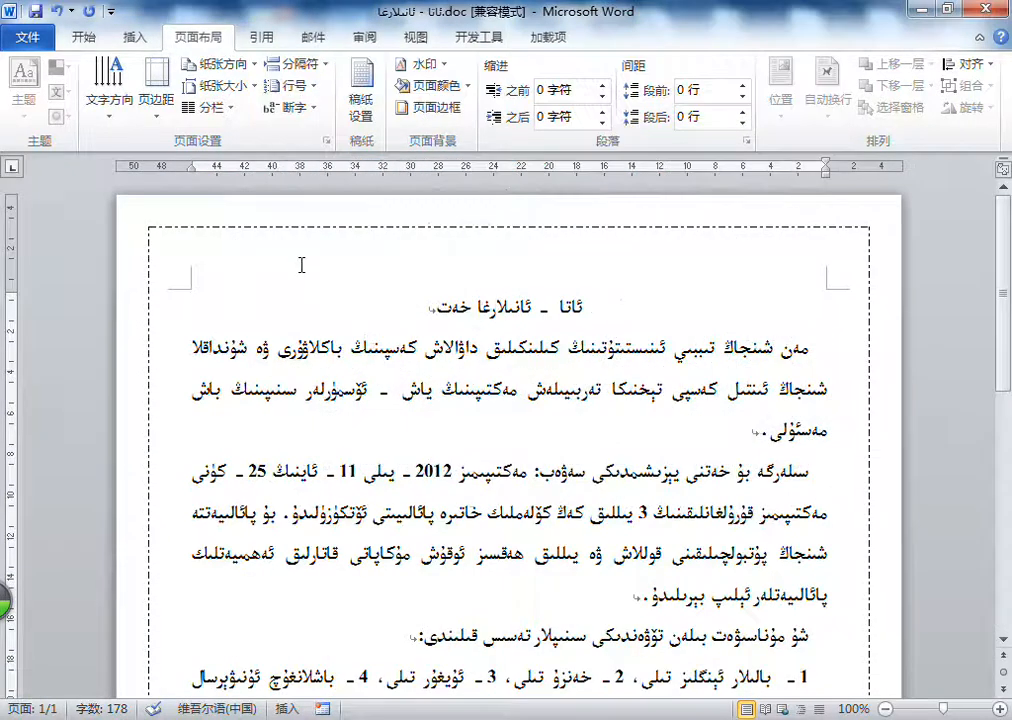
Step: Insert a page break after the document's last line and view the border on the second page
{"action": "scroll", "coordinate": [420, 290], "scroll_direction": "down", "scroll_amount": 8}
{"action": "left_click", "coordinate": [274, 530]}
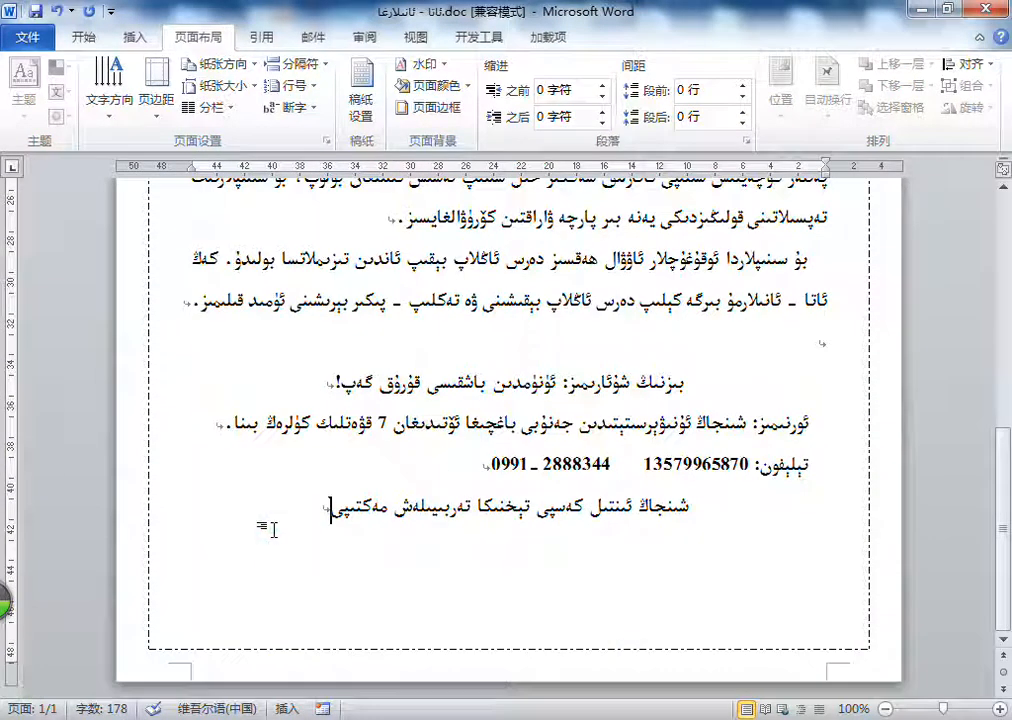
{"action": "key", "text": "ctrl+Return"}
{"action": "scroll", "coordinate": [285, 505], "scroll_direction": "down", "scroll_amount": 3}
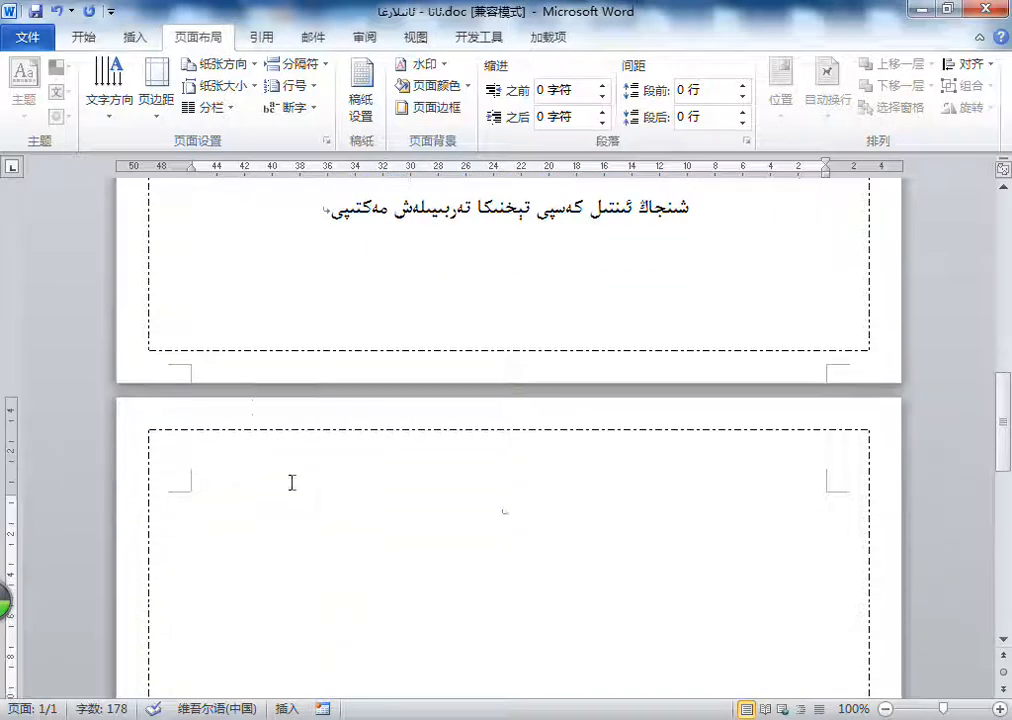
Step: Change the page border's color to red
{"action": "left_click", "coordinate": [436, 122]}
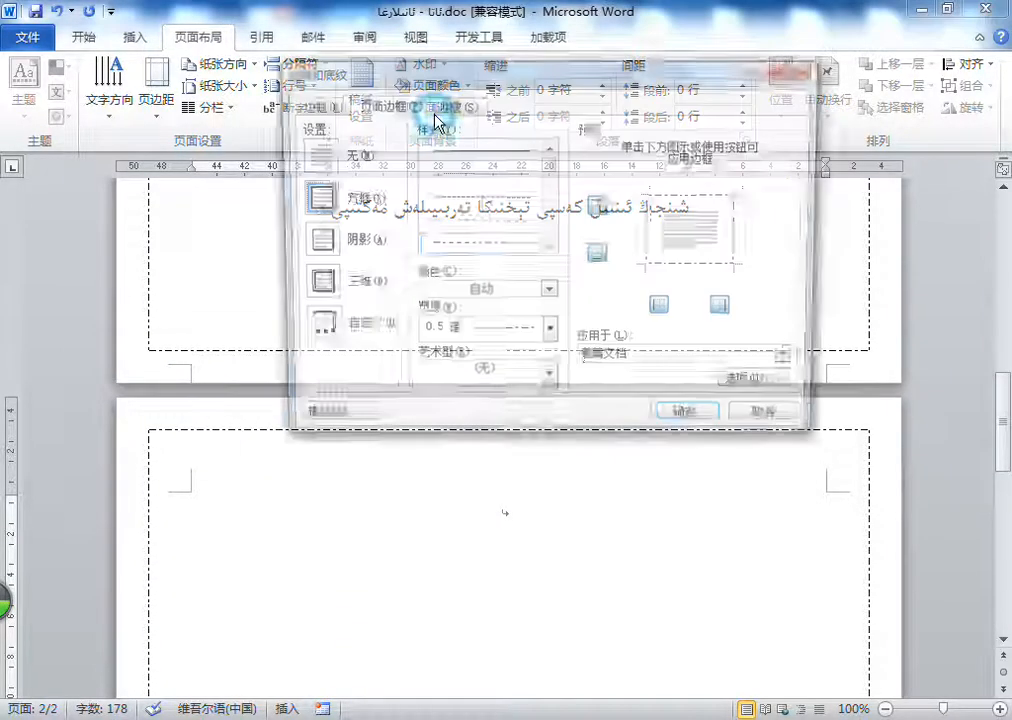
{"action": "left_click", "coordinate": [463, 293]}
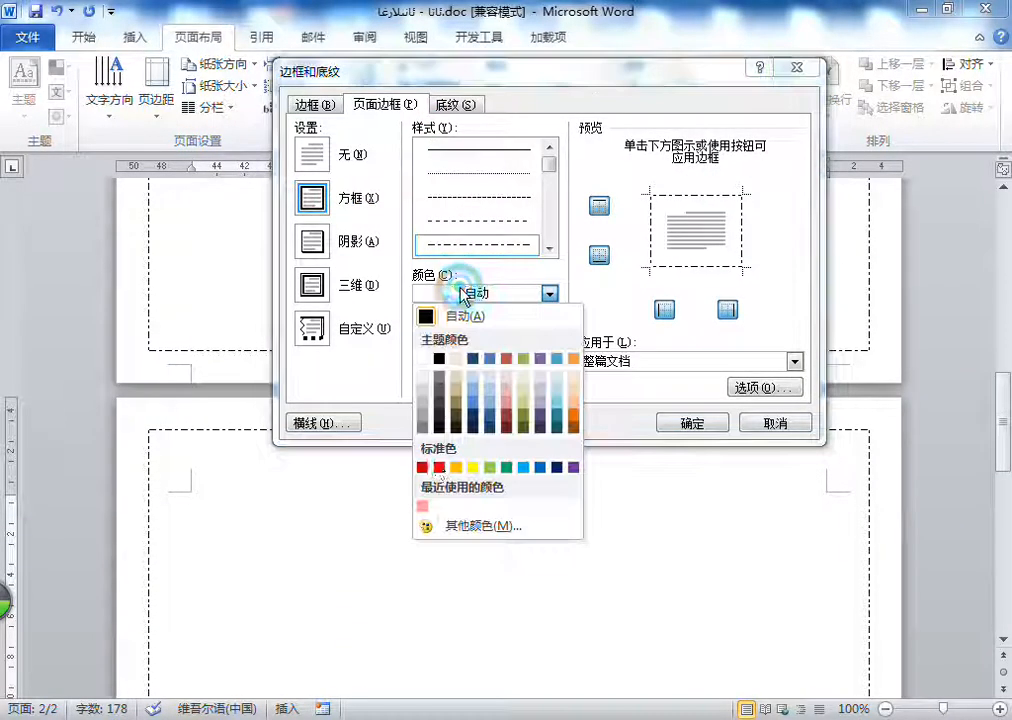
{"action": "left_click", "coordinate": [429, 383]}
{"action": "left_click", "coordinate": [703, 433]}
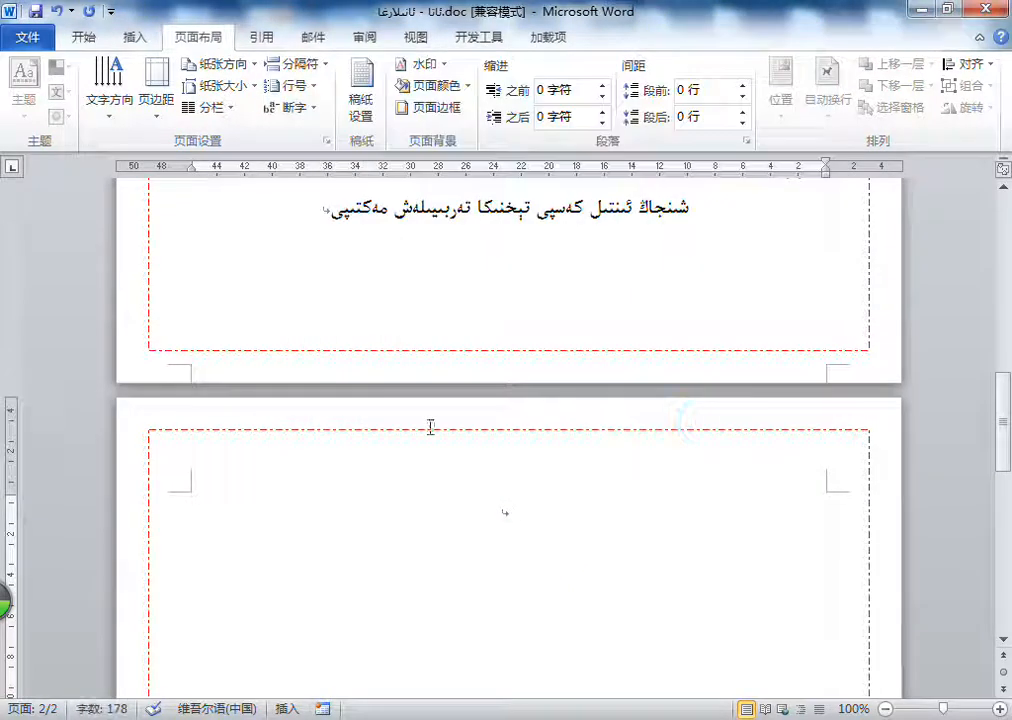
Step: Apply the thick diagonal-striped line style in red as the page border of the whole document
{"action": "left_click", "coordinate": [427, 120]}
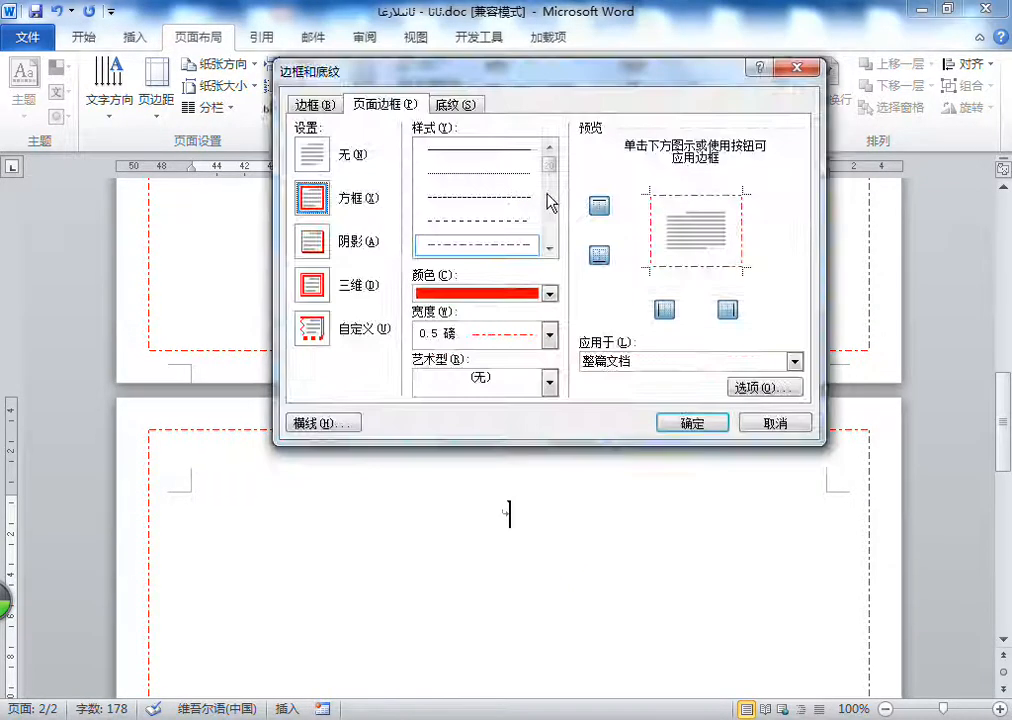
{"action": "left_click_drag", "start_coordinate": [549, 162], "coordinate": [552, 228]}
{"action": "left_click", "coordinate": [462, 203]}
{"action": "left_click", "coordinate": [470, 292]}
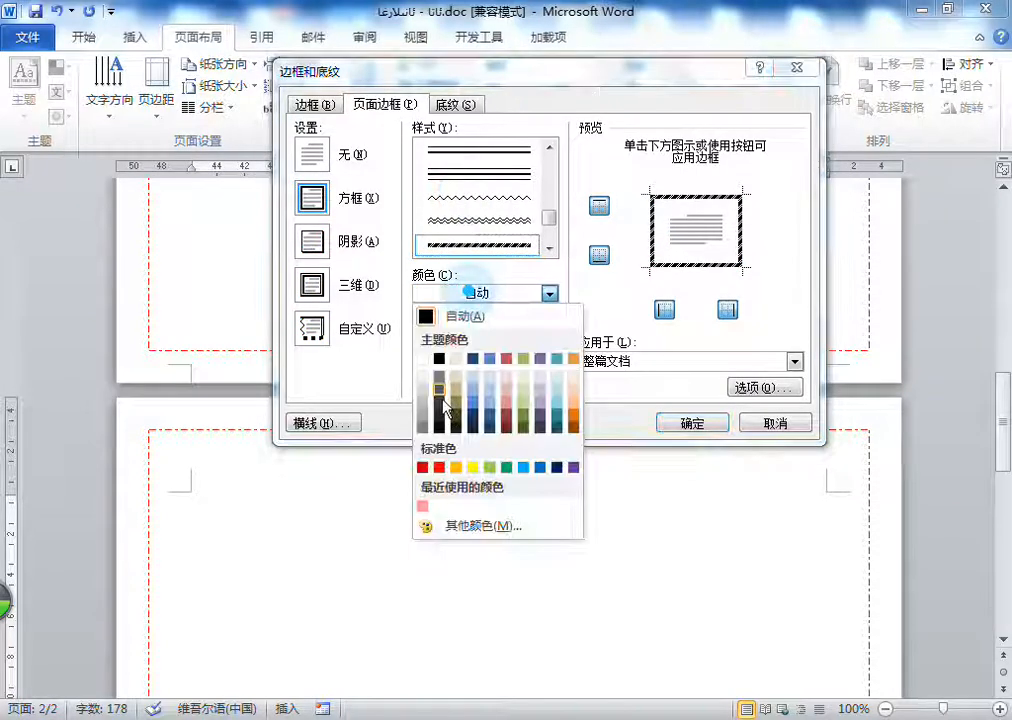
{"action": "left_click", "coordinate": [434, 466]}
{"action": "left_click", "coordinate": [689, 426]}
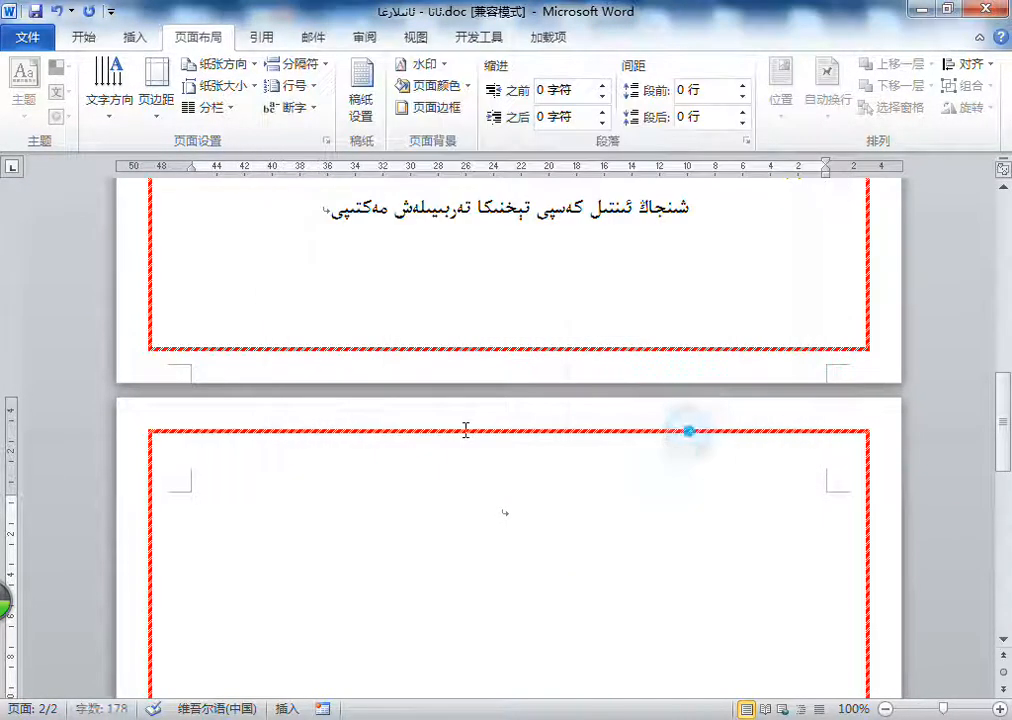
Step: Reopen the page border settings and check the widths offered for the striped line style
{"action": "left_click", "coordinate": [408, 110]}
{"action": "left_click", "coordinate": [450, 338]}
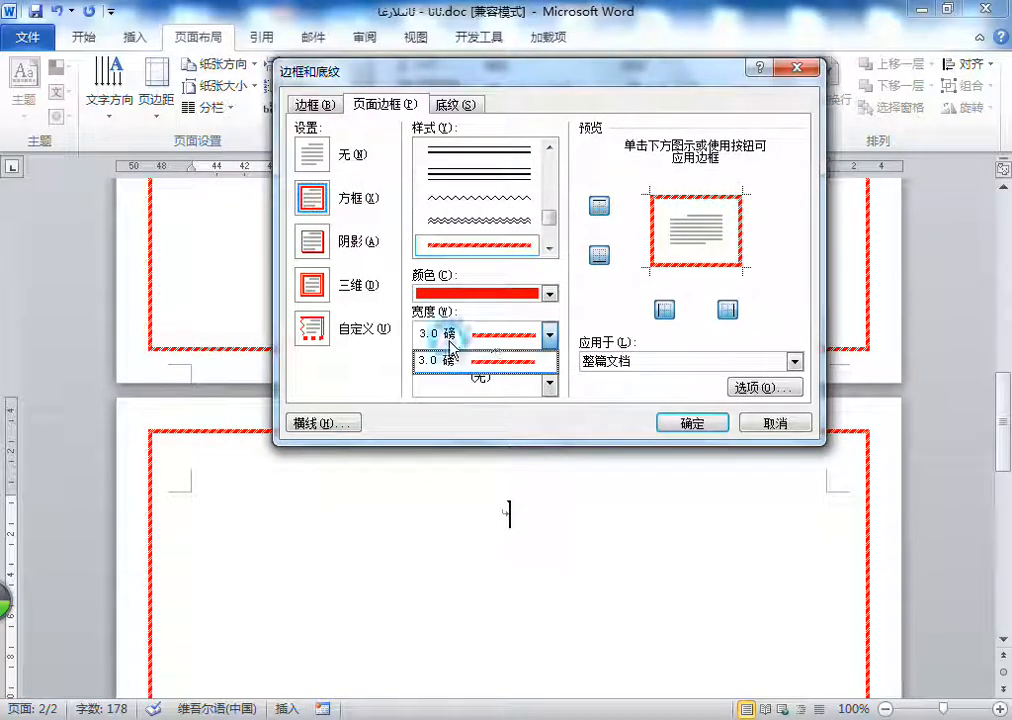
{"action": "left_click", "coordinate": [521, 337]}
{"action": "left_click", "coordinate": [521, 337]}
{"action": "left_click", "coordinate": [521, 337]}
{"action": "left_click", "coordinate": [521, 337]}
{"action": "left_click", "coordinate": [521, 337]}
{"action": "left_click", "coordinate": [521, 336]}
{"action": "left_click", "coordinate": [521, 337]}
{"action": "left_click", "coordinate": [549, 210]}
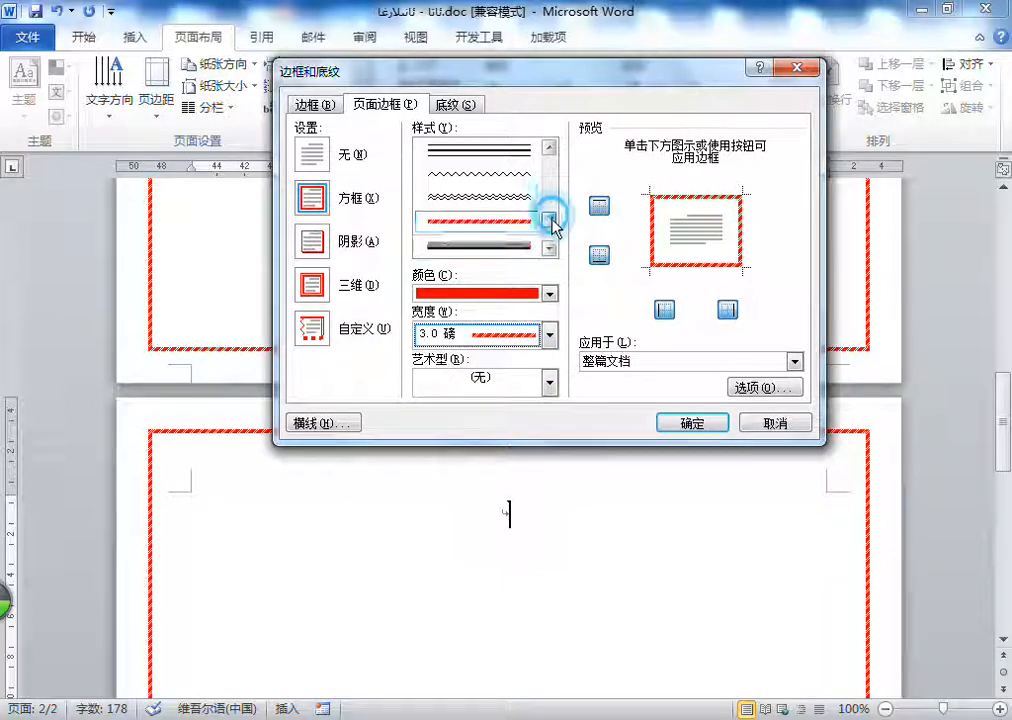
{"action": "left_click_drag", "start_coordinate": [549, 210], "coordinate": [549, 172]}
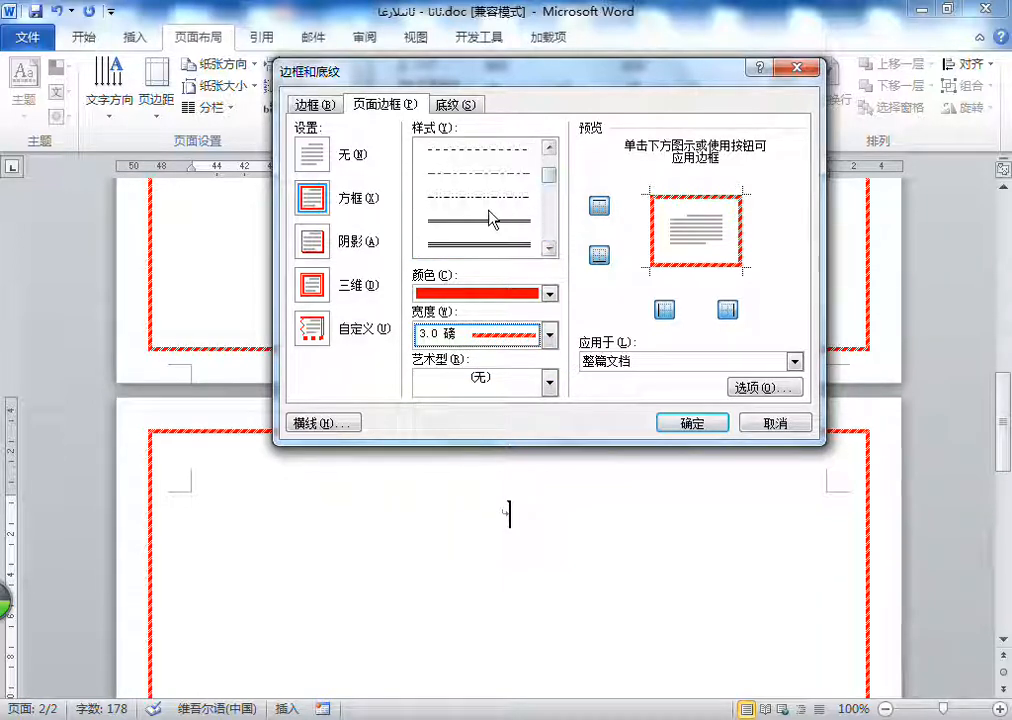
Step: Try other page border line styles, including triple-line, dash-dot and solid, checking the widths offered
{"action": "left_click", "coordinate": [486, 245]}
{"action": "left_click", "coordinate": [461, 344]}
{"action": "left_click", "coordinate": [508, 151]}
{"action": "left_click", "coordinate": [481, 198]}
{"action": "left_click", "coordinate": [470, 335]}
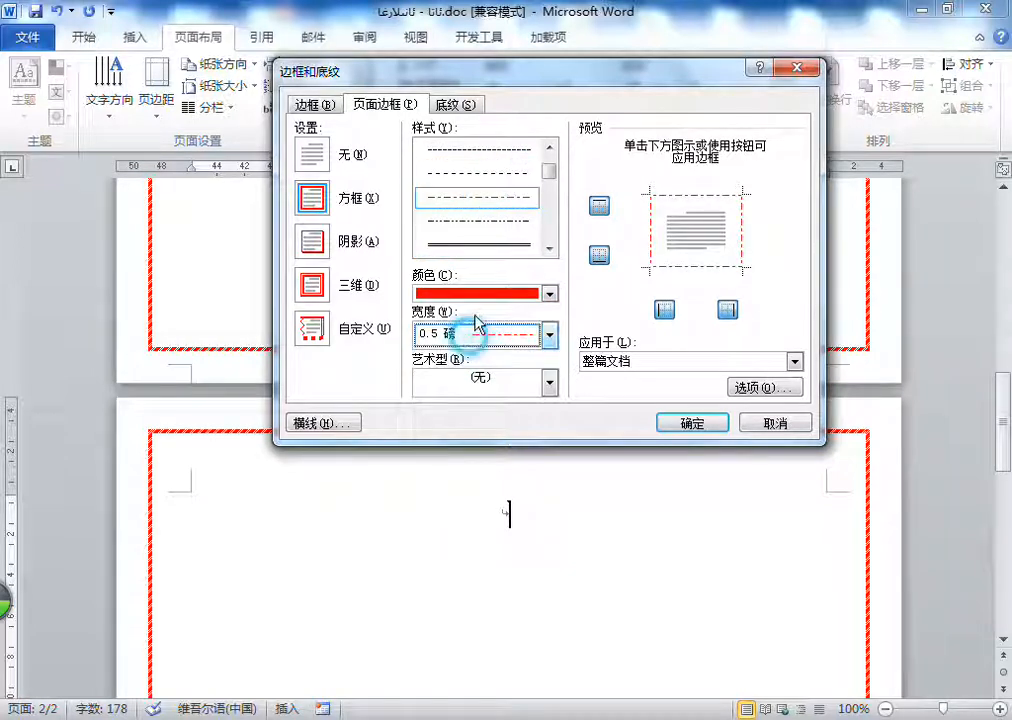
{"action": "scroll", "coordinate": [492, 181], "scroll_direction": "up", "scroll_amount": 1}
{"action": "left_click", "coordinate": [492, 153]}
{"action": "left_click", "coordinate": [468, 336]}
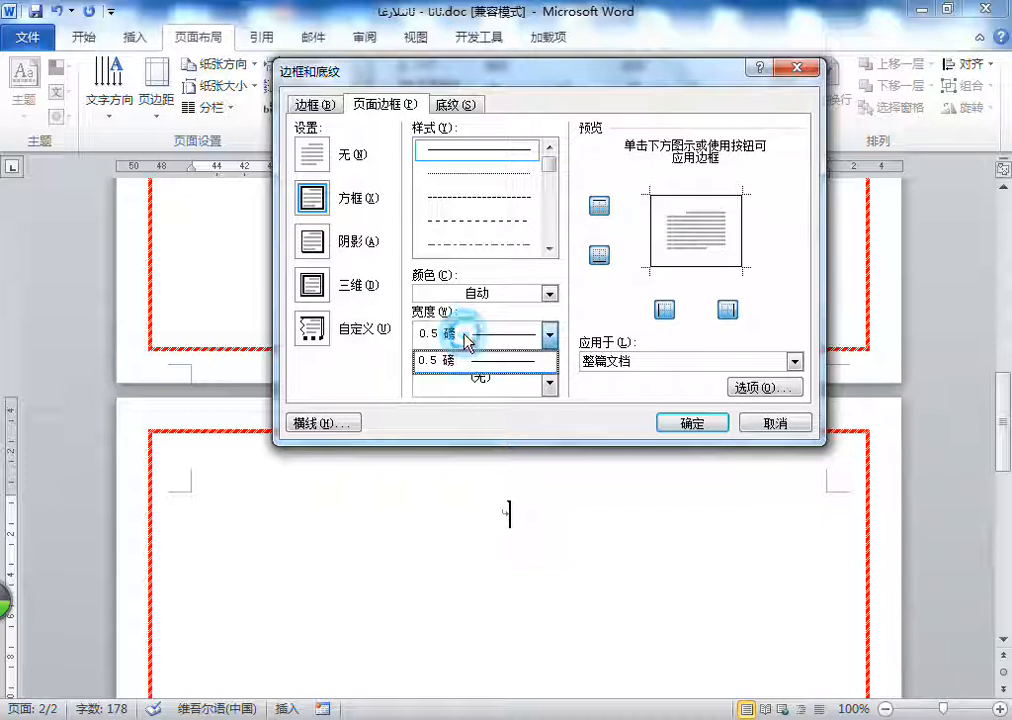
Step: Compare the line widths offered for text borders with those for page borders
{"action": "left_click", "coordinate": [326, 105]}
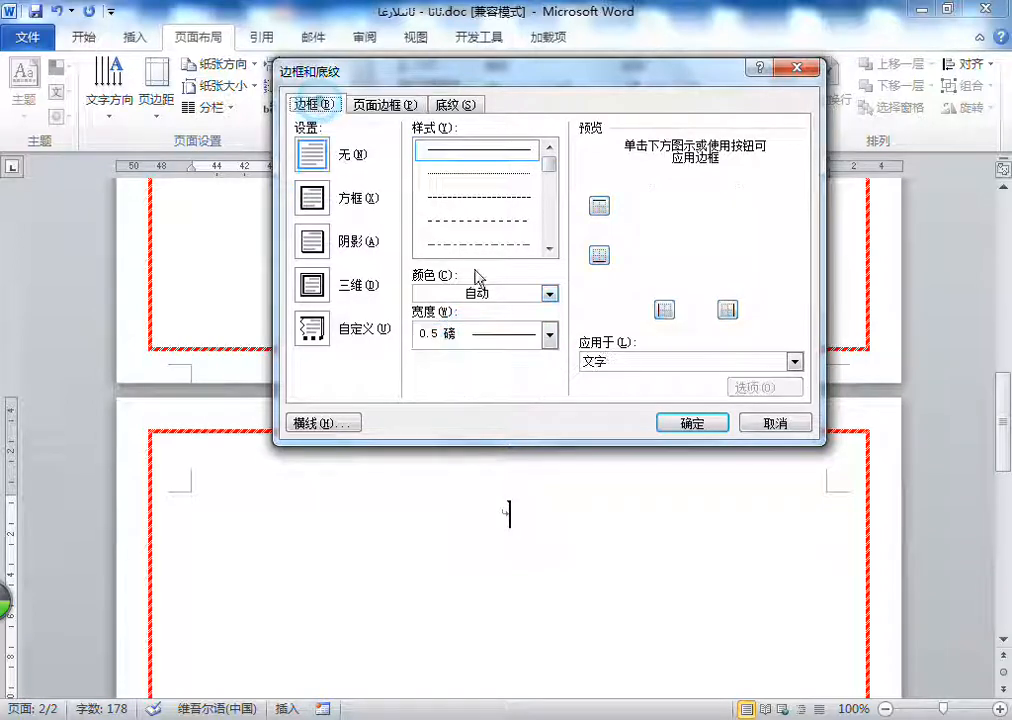
{"action": "left_click", "coordinate": [481, 333]}
{"action": "left_click", "coordinate": [481, 333]}
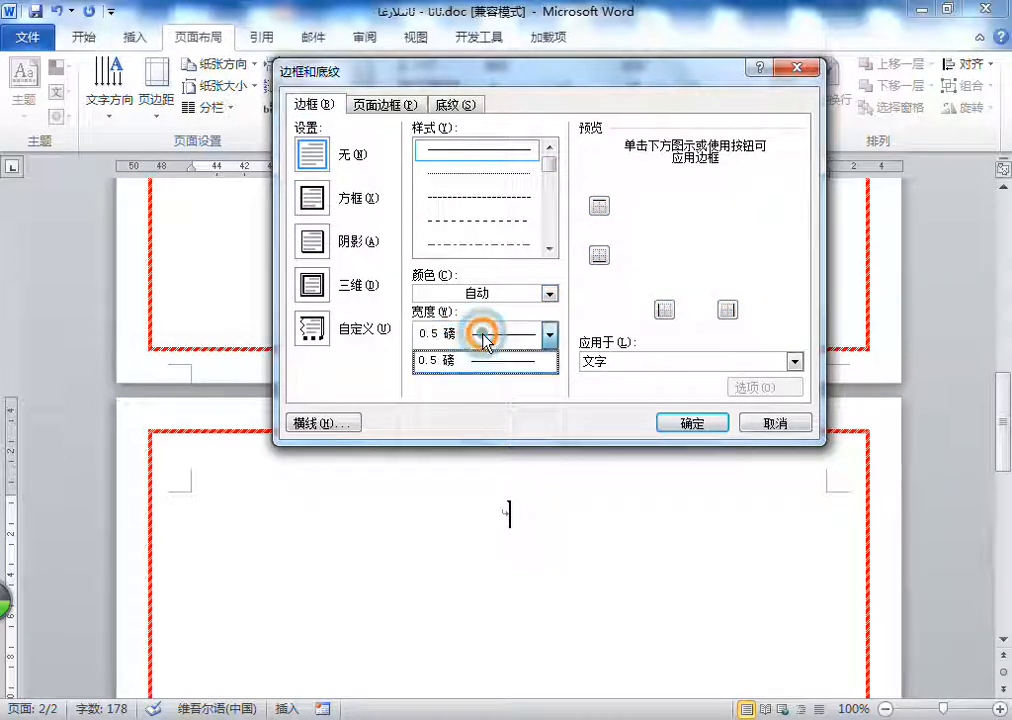
{"action": "left_click", "coordinate": [292, 104]}
{"action": "left_click", "coordinate": [380, 104]}
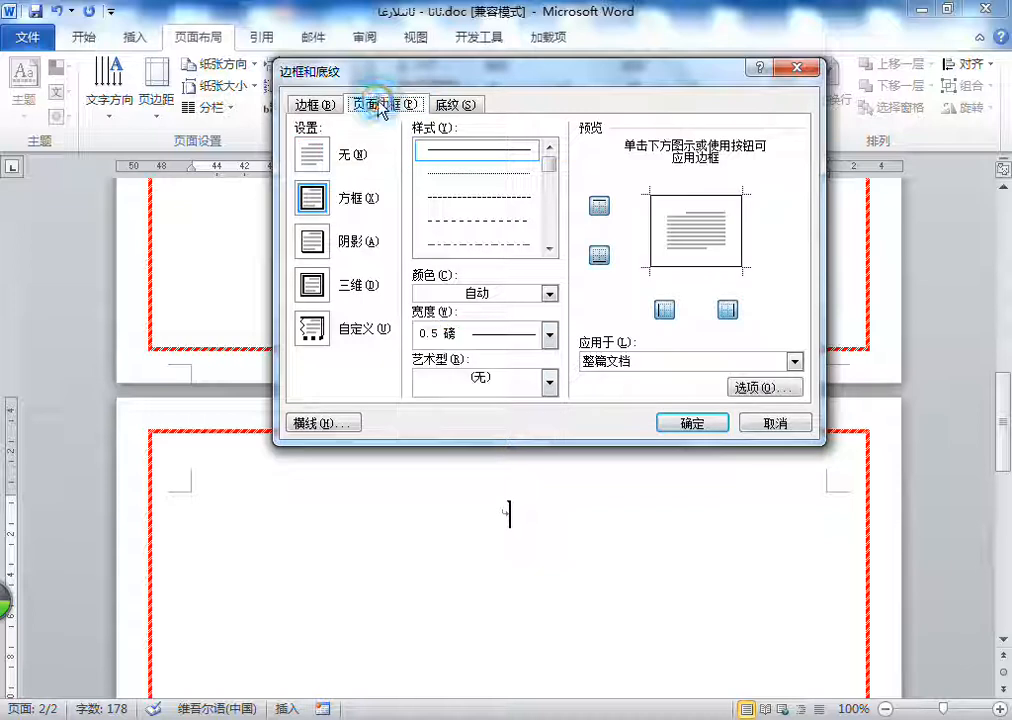
{"action": "left_click", "coordinate": [503, 345]}
{"action": "left_click", "coordinate": [500, 340]}
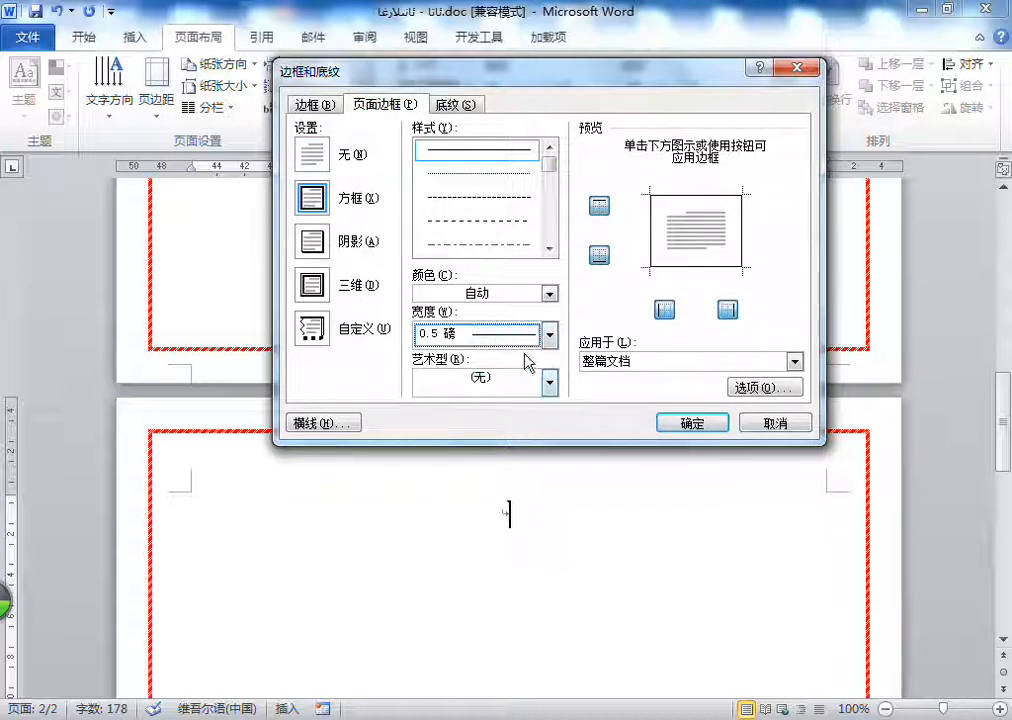
{"action": "left_click", "coordinate": [531, 338]}
Step: Clear the page border setting, select the dash-dot line style and check the widths offered for it
{"action": "left_click", "coordinate": [312, 155]}
{"action": "left_click", "coordinate": [510, 334]}
{"action": "left_click", "coordinate": [512, 334]}
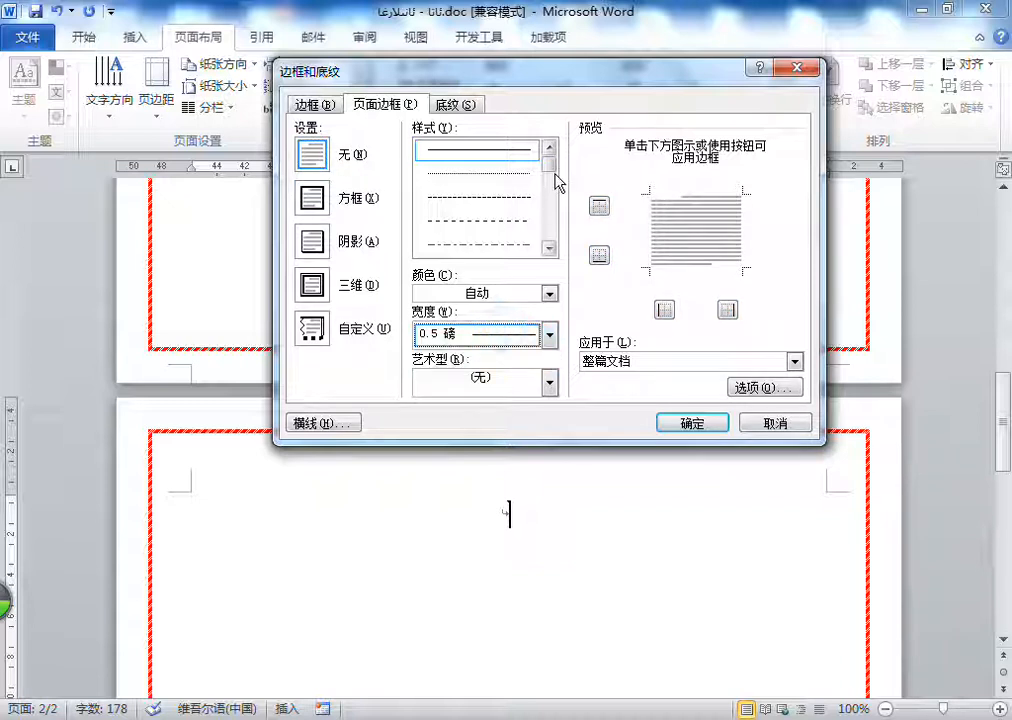
{"action": "left_click", "coordinate": [470, 244]}
{"action": "left_click", "coordinate": [455, 336]}
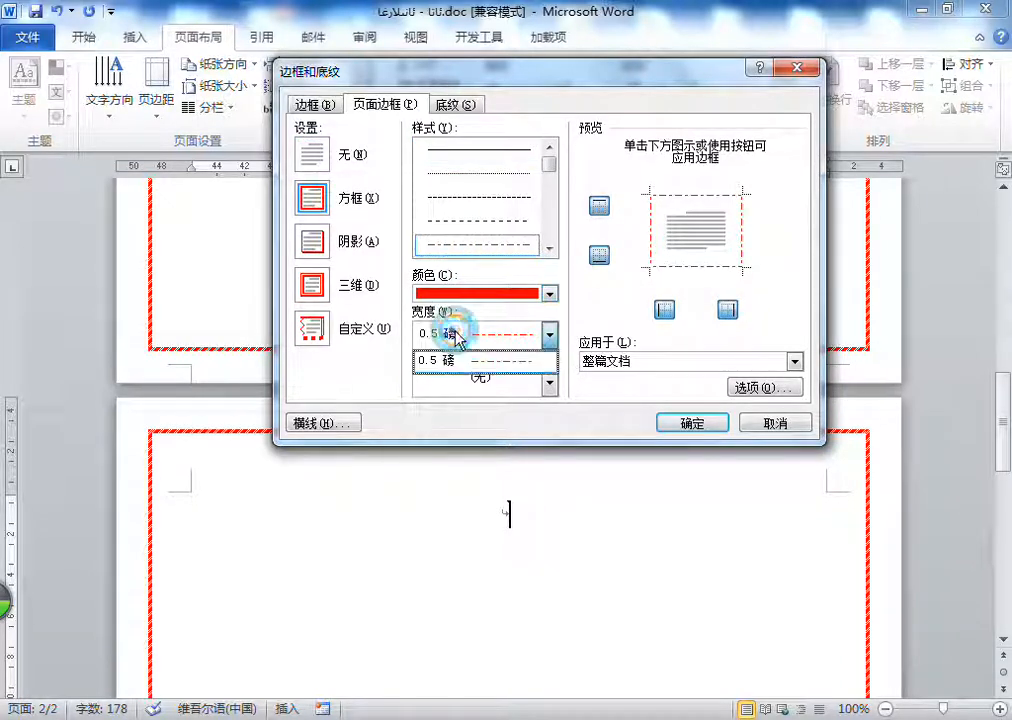
{"action": "left_click", "coordinate": [414, 272]}
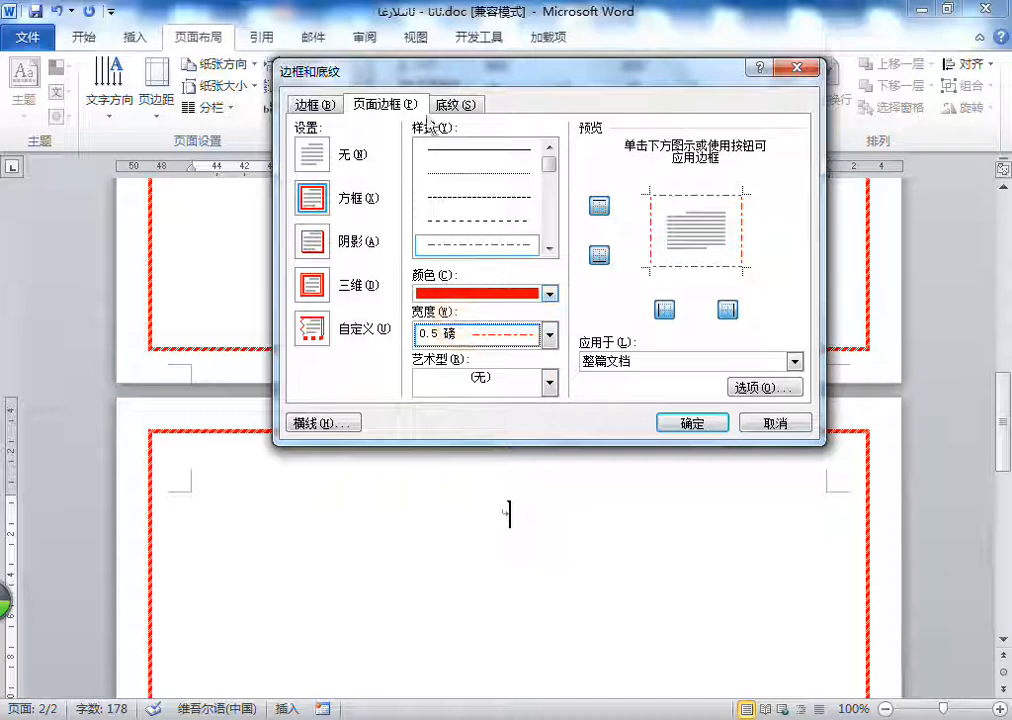
Step: Apply the red poinsettia art border to the pages of the whole document
{"action": "left_click", "coordinate": [486, 384]}
{"action": "left_click_drag", "start_coordinate": [553, 427], "coordinate": [549, 441]}
{"action": "scroll", "coordinate": [525, 440], "scroll_direction": "down", "scroll_amount": 2}
{"action": "left_click", "coordinate": [524, 455]}
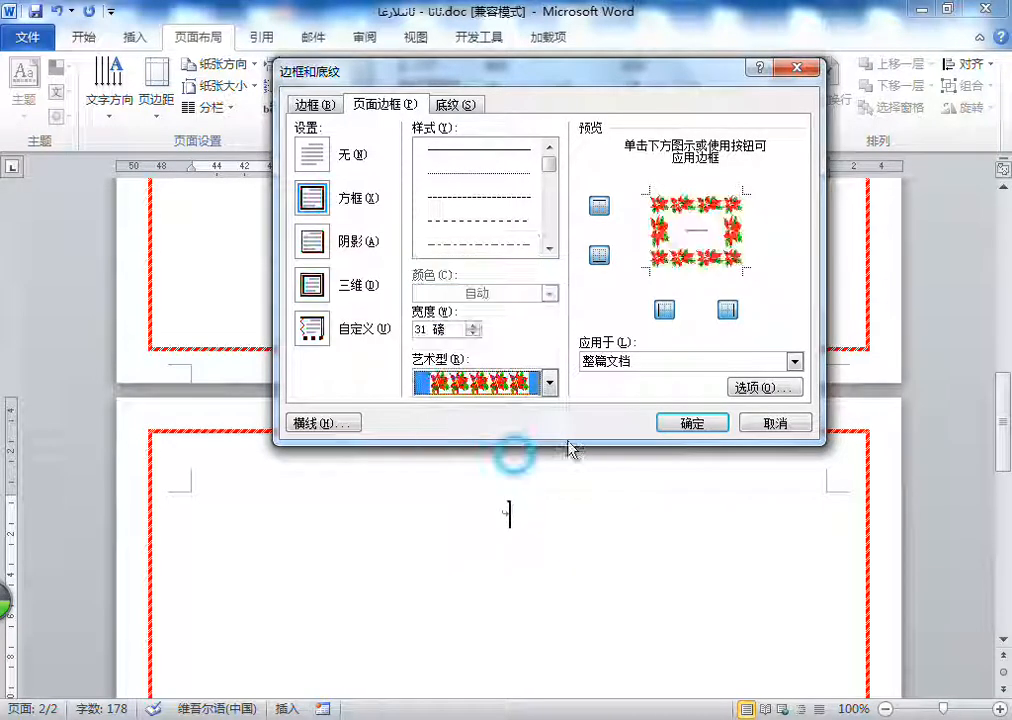
{"action": "left_click", "coordinate": [712, 423]}
{"action": "scroll", "coordinate": [644, 402], "scroll_direction": "down", "scroll_amount": 5}
{"action": "scroll", "coordinate": [644, 402], "scroll_direction": "up", "scroll_amount": 20}
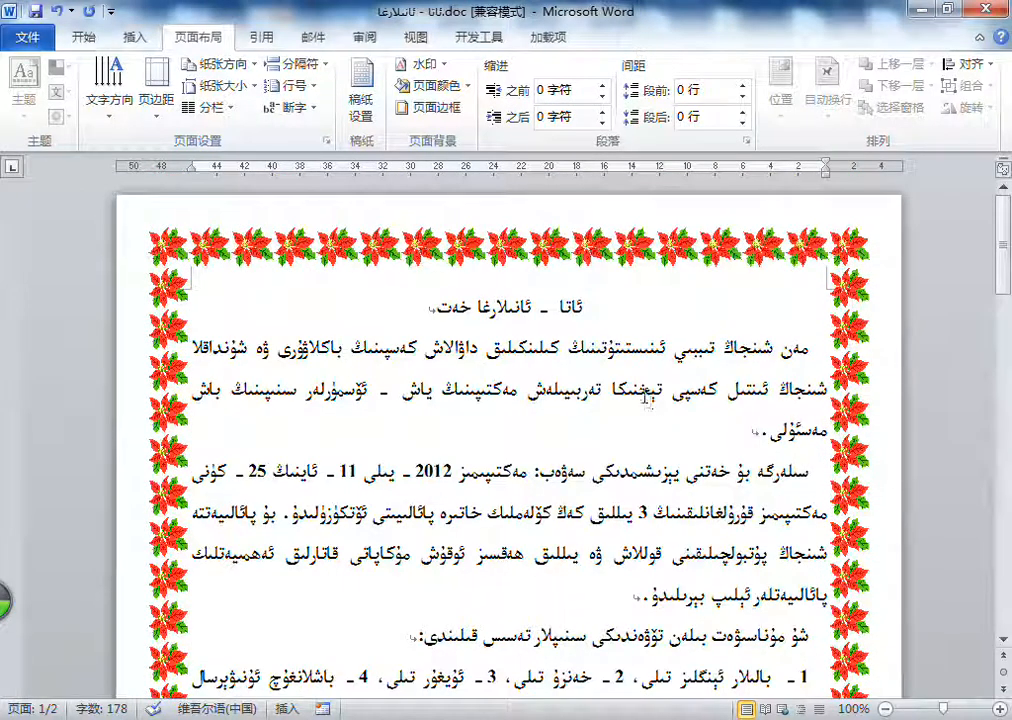
Step: Replace the poinsettia page border with the wavy ribbon art style in blue for the whole document
{"action": "left_click", "coordinate": [428, 107]}
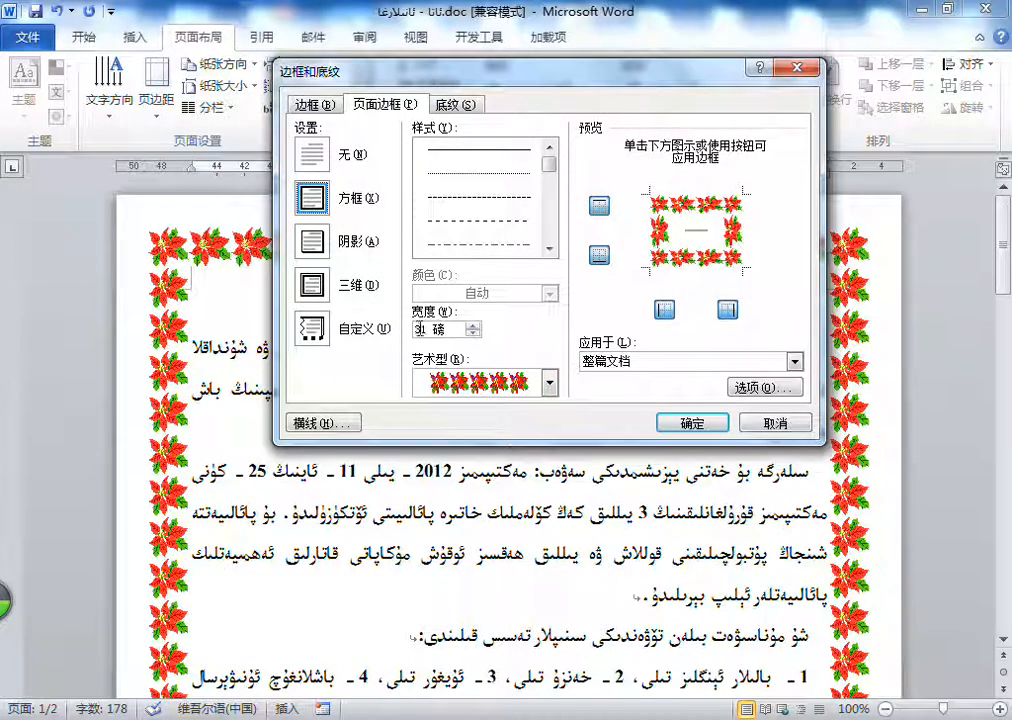
{"action": "double_click", "coordinate": [421, 328]}
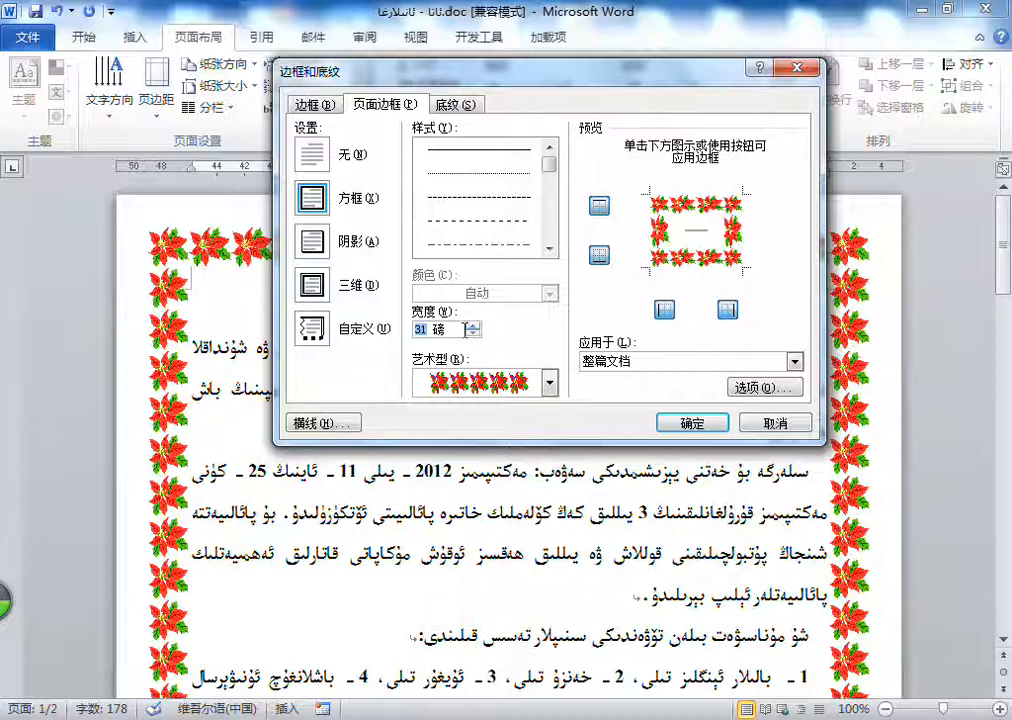
{"action": "left_click", "coordinate": [494, 383]}
{"action": "scroll", "coordinate": [503, 458], "scroll_direction": "down", "scroll_amount": 3}
{"action": "scroll", "coordinate": [506, 460], "scroll_direction": "down", "scroll_amount": 6}
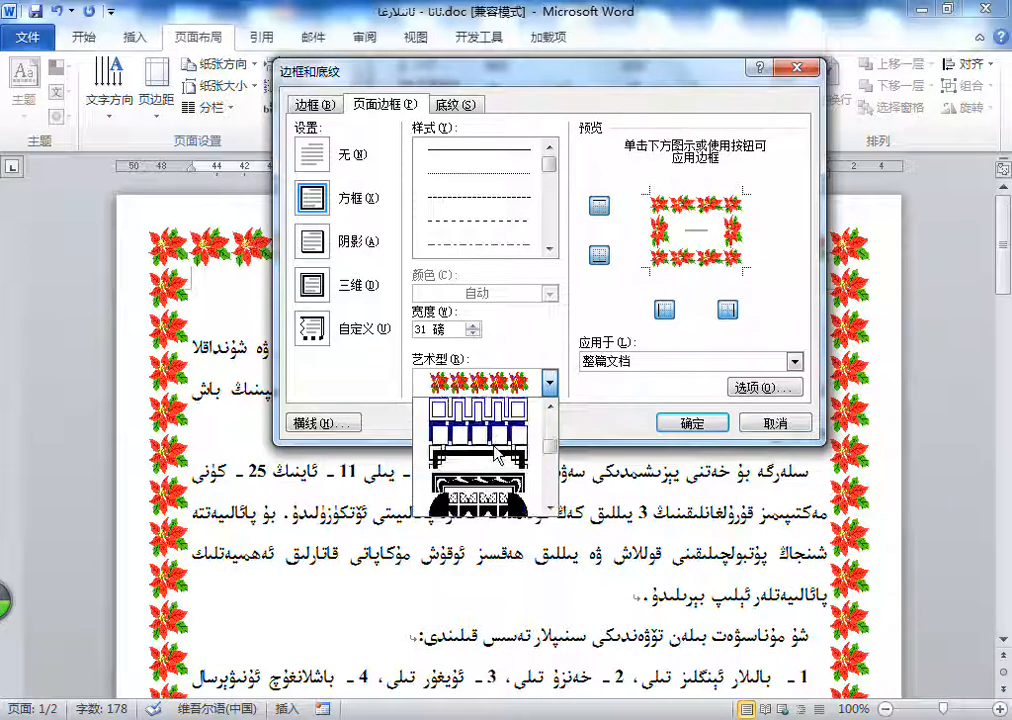
{"action": "scroll", "coordinate": [500, 452], "scroll_direction": "down", "scroll_amount": 2}
{"action": "left_click", "coordinate": [497, 440]}
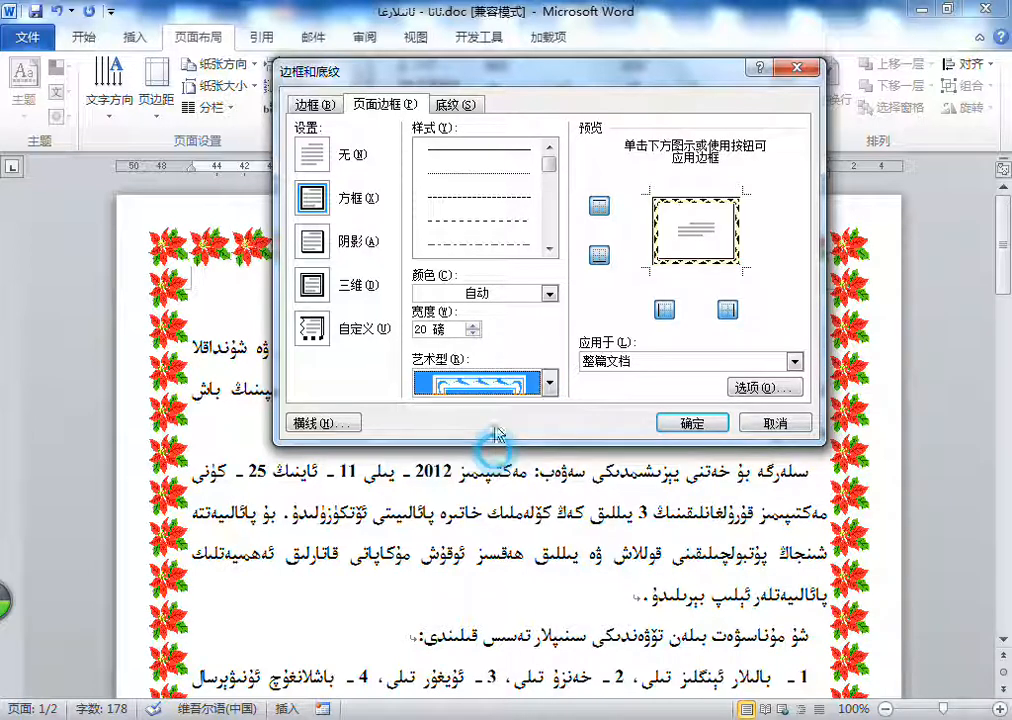
{"action": "left_click", "coordinate": [520, 293]}
{"action": "left_click", "coordinate": [528, 475]}
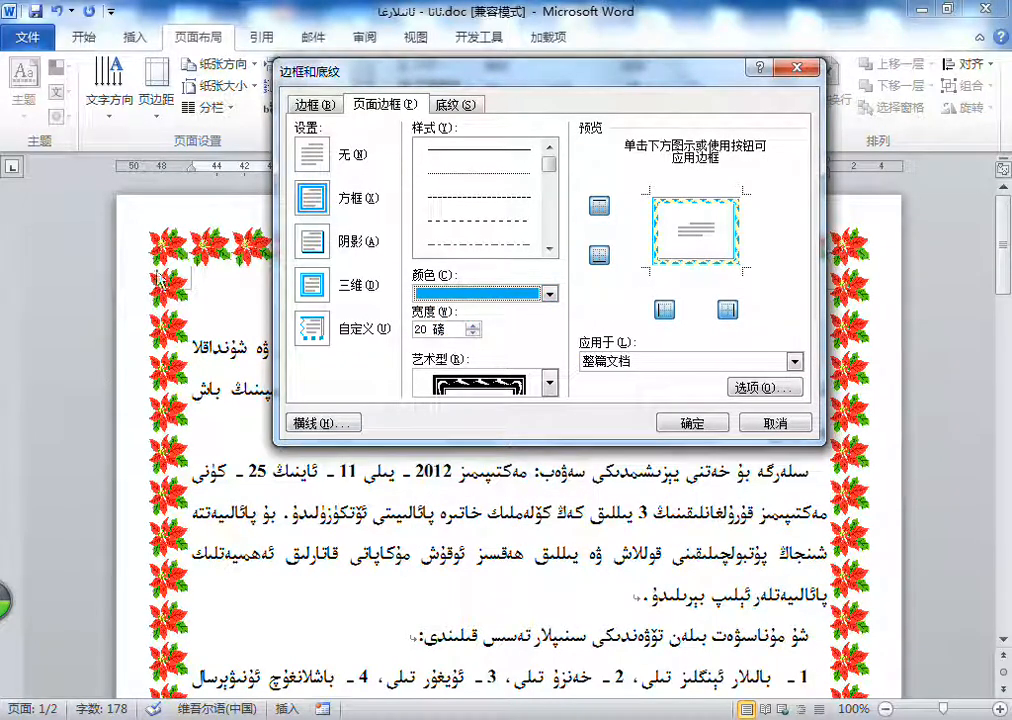
{"action": "left_click", "coordinate": [692, 425]}
{"action": "scroll", "coordinate": [201, 354], "scroll_direction": "up", "scroll_amount": 10}
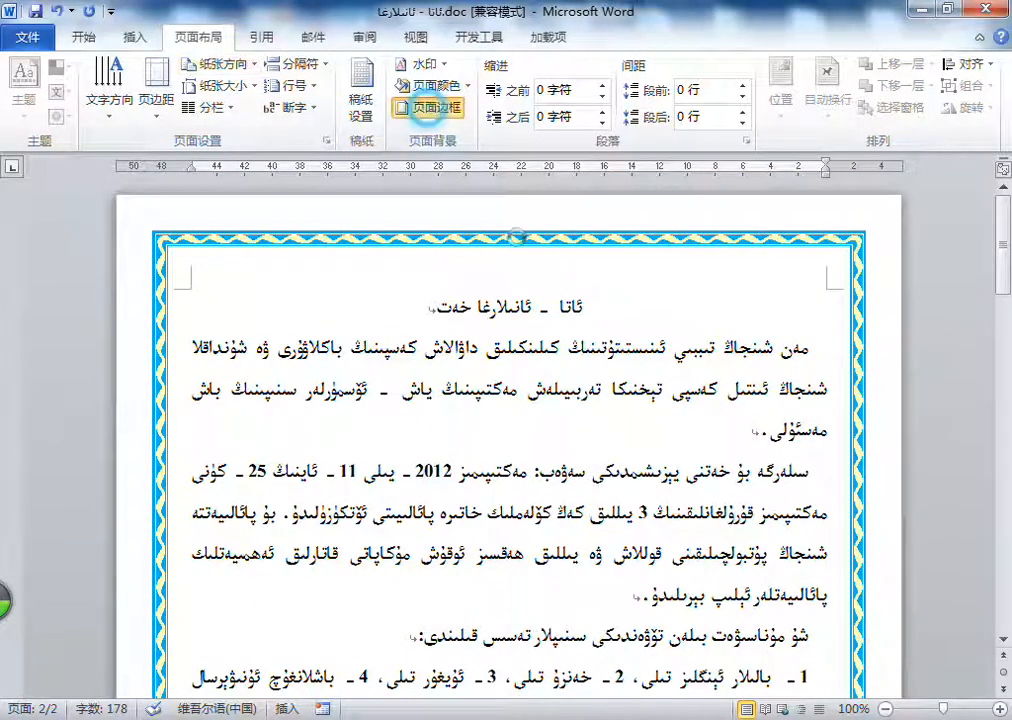
Step: Increase the width of the blue ribbon page border
{"action": "left_click", "coordinate": [428, 107]}
{"action": "left_click_drag", "start_coordinate": [429, 330], "coordinate": [397, 333]}
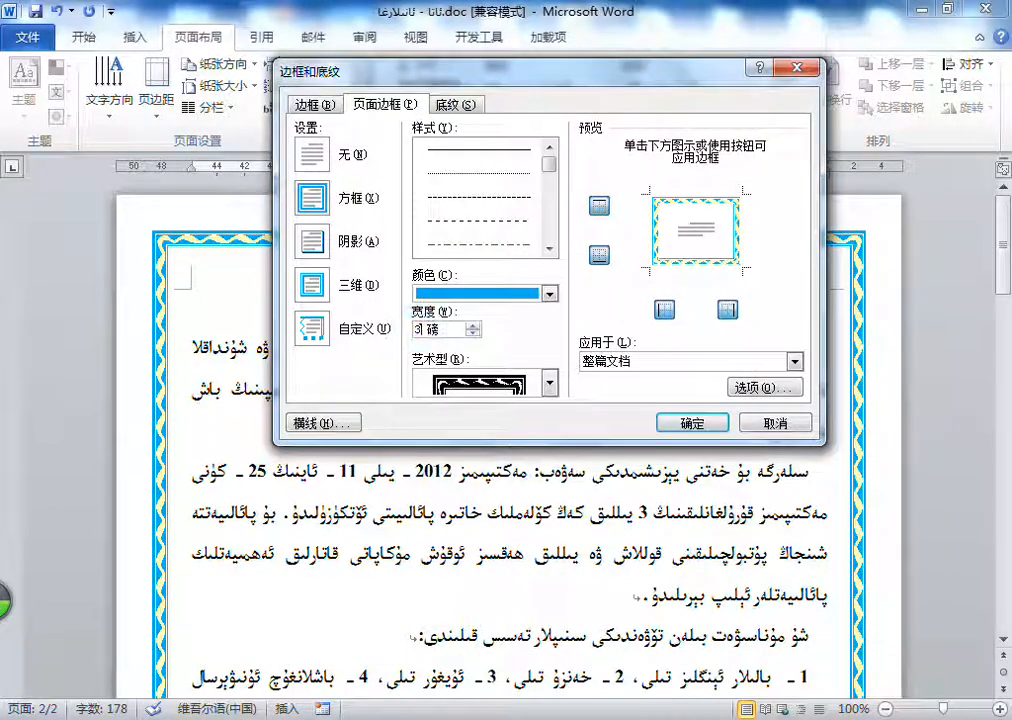
{"action": "key", "text": "Return"}
{"action": "scroll", "coordinate": [511, 600], "scroll_direction": "up", "scroll_amount": 10}
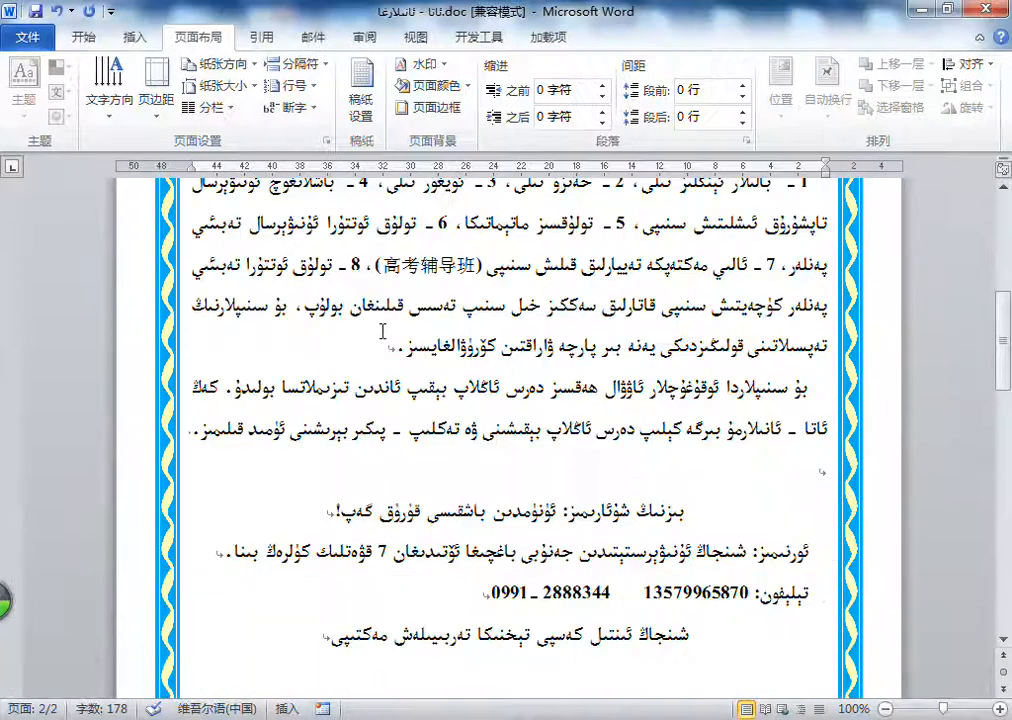
{"action": "scroll", "coordinate": [167, 335], "scroll_direction": "up", "scroll_amount": 3}
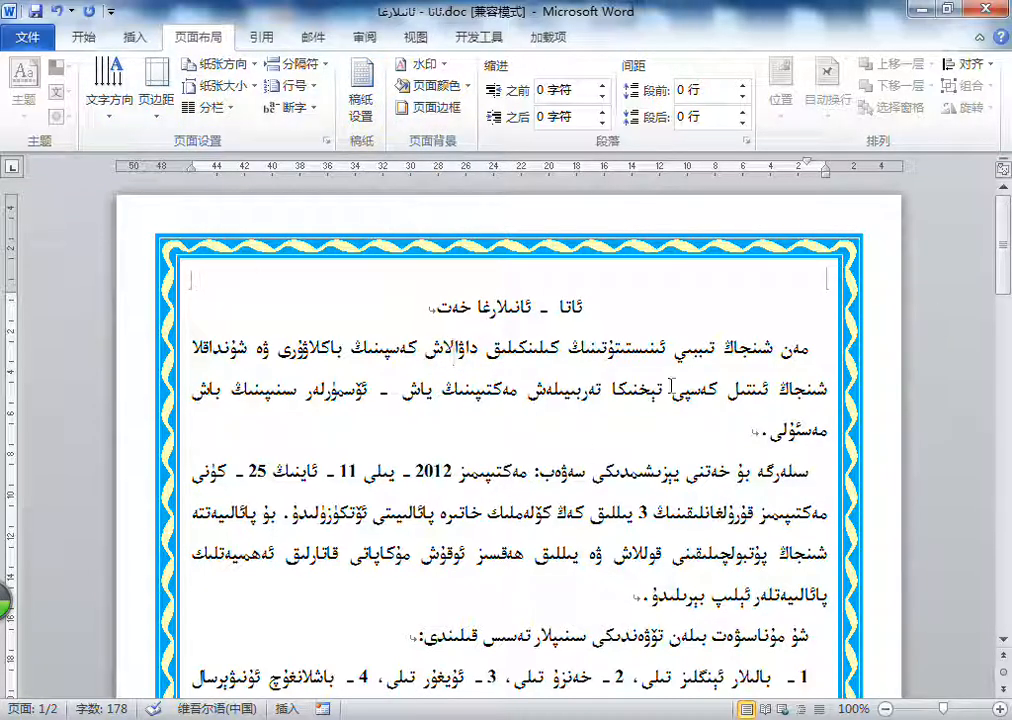
Step: Apply the Narrow (窄) margin preset of 1.27 cm and examine how the border overlaps the text
{"action": "left_click", "coordinate": [165, 113]}
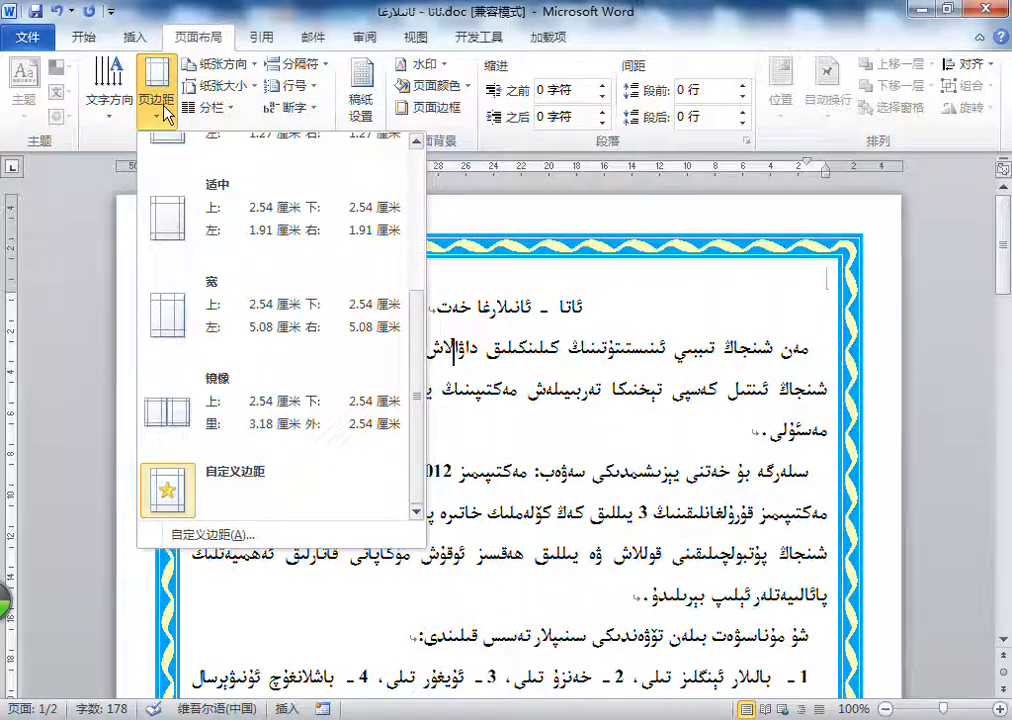
{"action": "scroll", "coordinate": [248, 323], "scroll_direction": "up", "scroll_amount": 5}
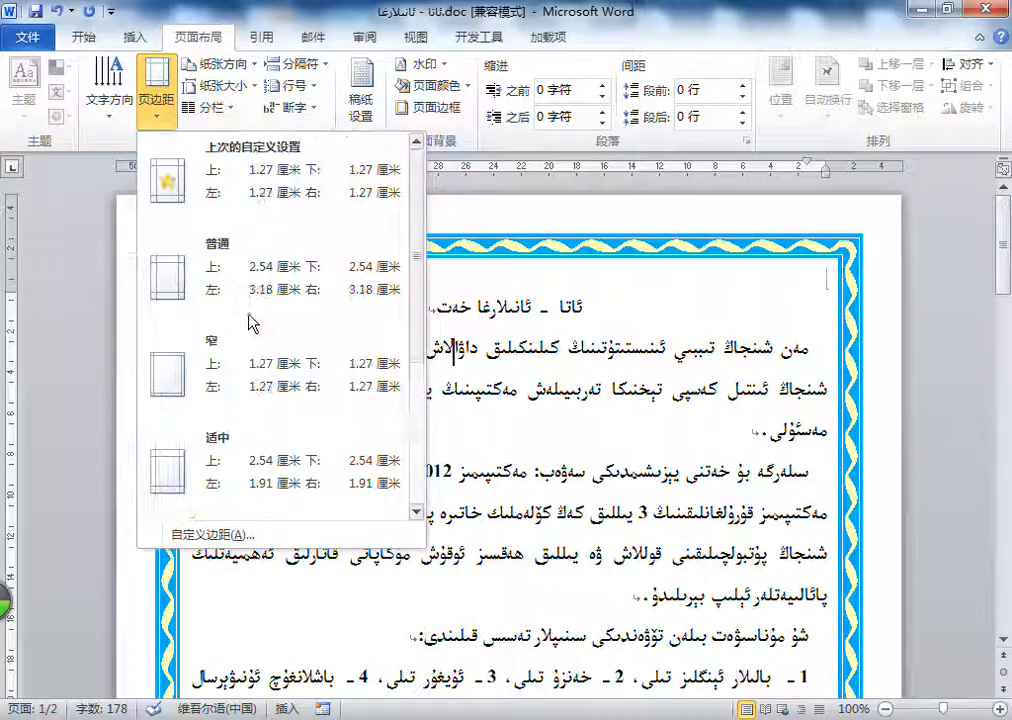
{"action": "left_click", "coordinate": [226, 398]}
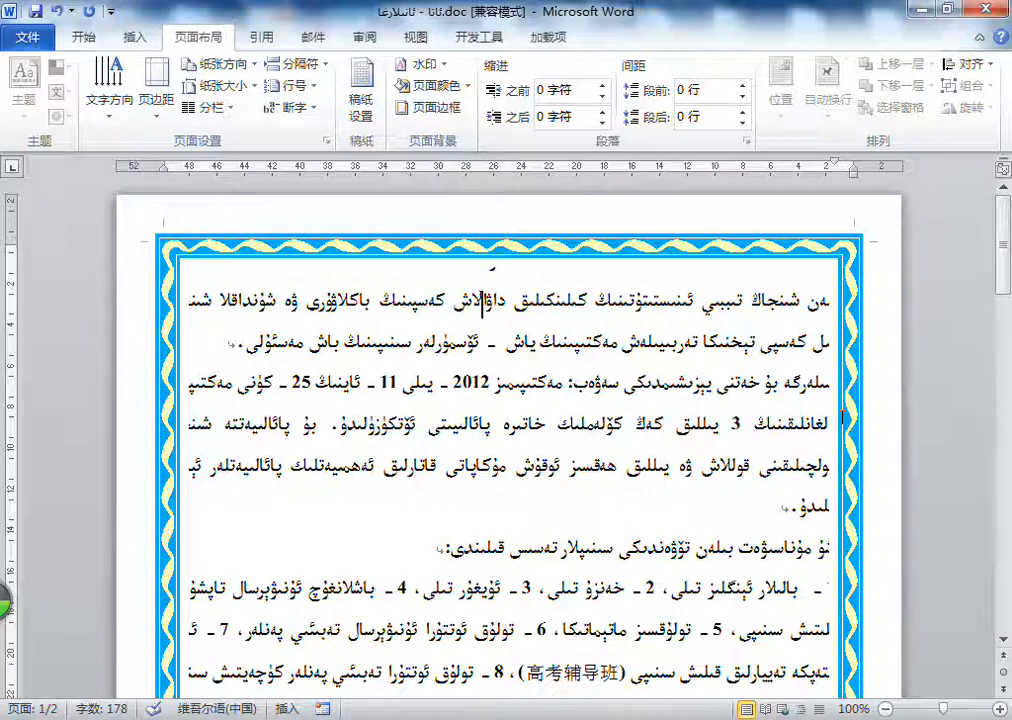
{"action": "left_click_drag", "start_coordinate": [186, 301], "coordinate": [680, 628]}
{"action": "left_click", "coordinate": [736, 430]}
Step: Set custom page margins of 1 cm on all four sides of the whole document
{"action": "left_click", "coordinate": [157, 98]}
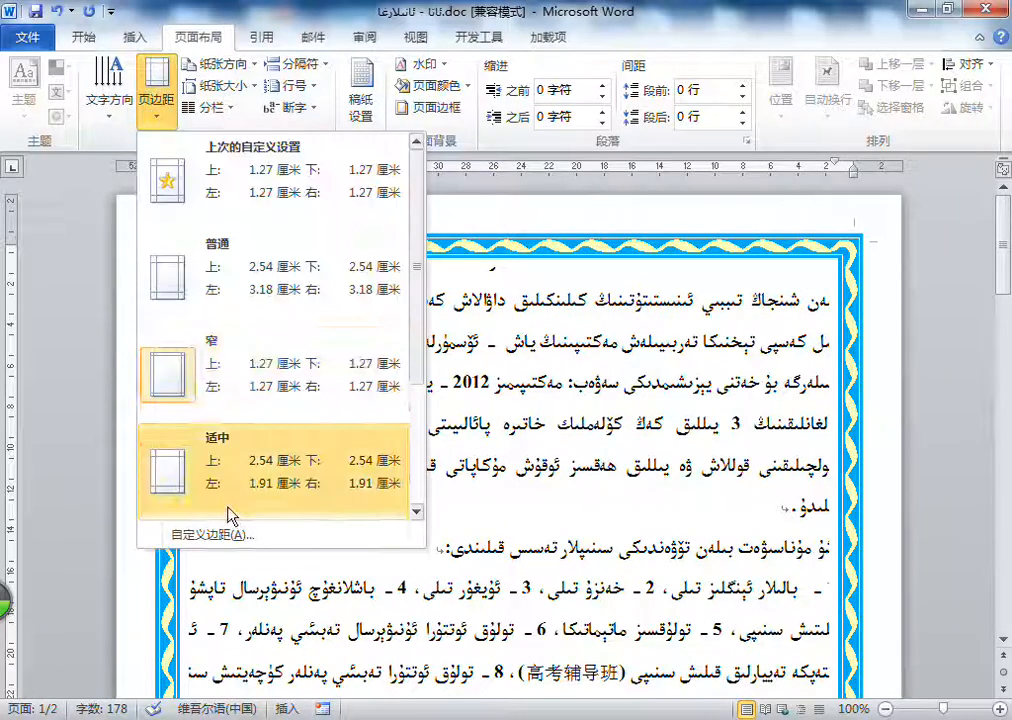
{"action": "left_click", "coordinate": [228, 537]}
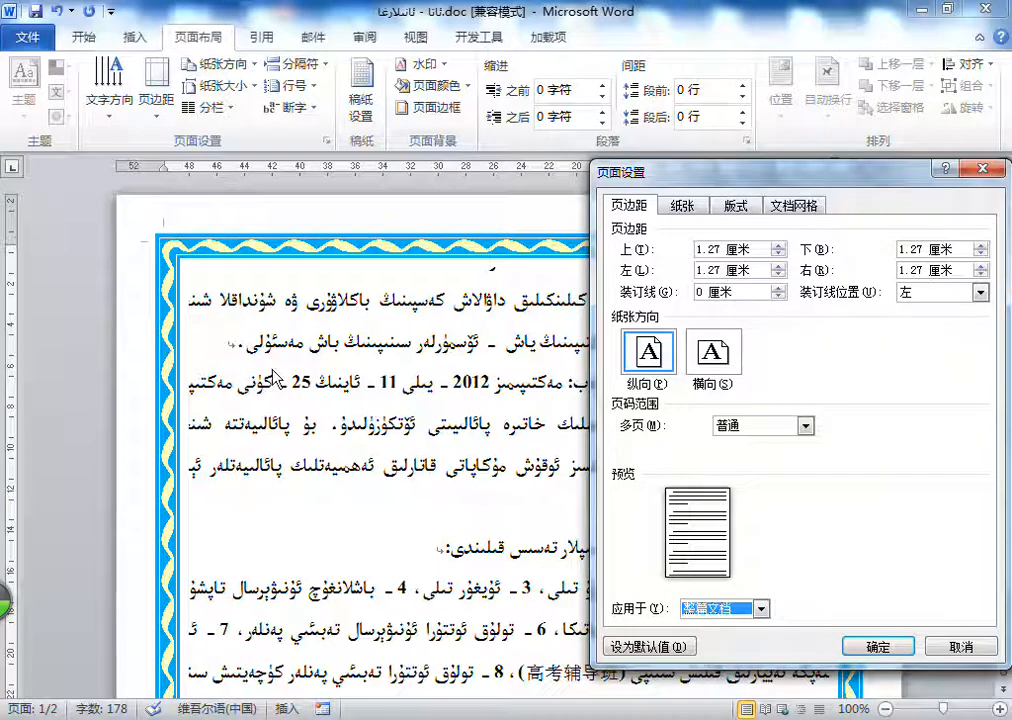
{"action": "left_click_drag", "start_coordinate": [727, 248], "coordinate": [657, 260]}
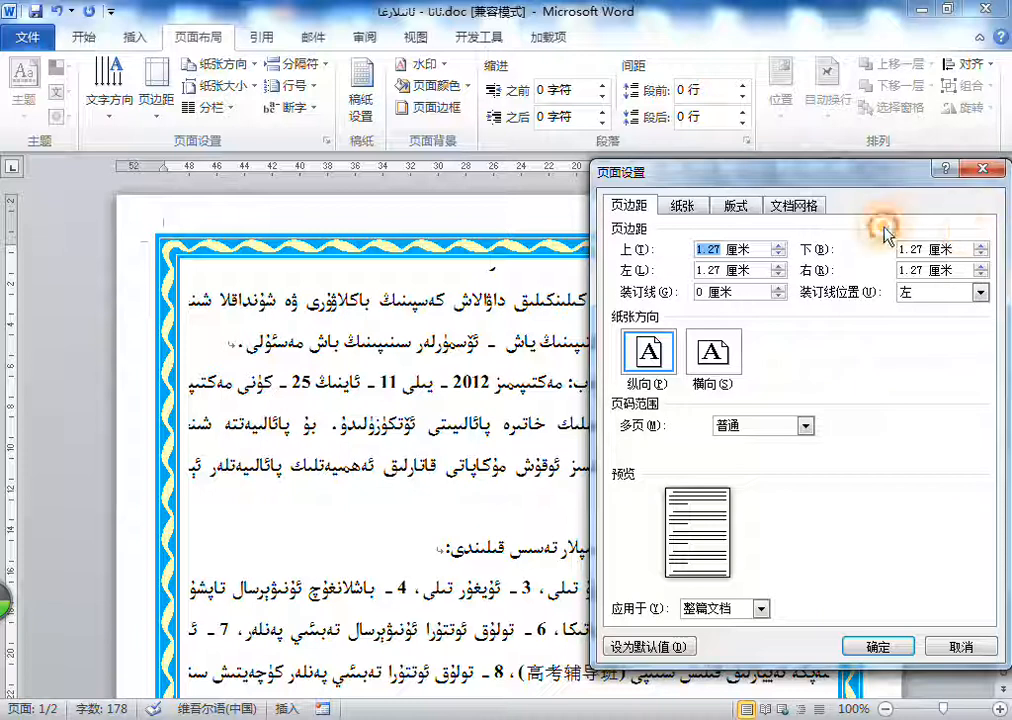
{"action": "type", "text": "1"}
{"action": "left_click_drag", "start_coordinate": [721, 270], "coordinate": [696, 270]}
{"action": "type", "text": "1"}
{"action": "mouse_move", "coordinate": [925, 268]}
{"action": "left_mouse_down"}
{"action": "mouse_move", "coordinate": [897, 270]}
{"action": "mouse_move", "coordinate": [910, 249]}
{"action": "mouse_move", "coordinate": [927, 252]}
{"action": "left_mouse_up"}
{"action": "type", "text": "1"}
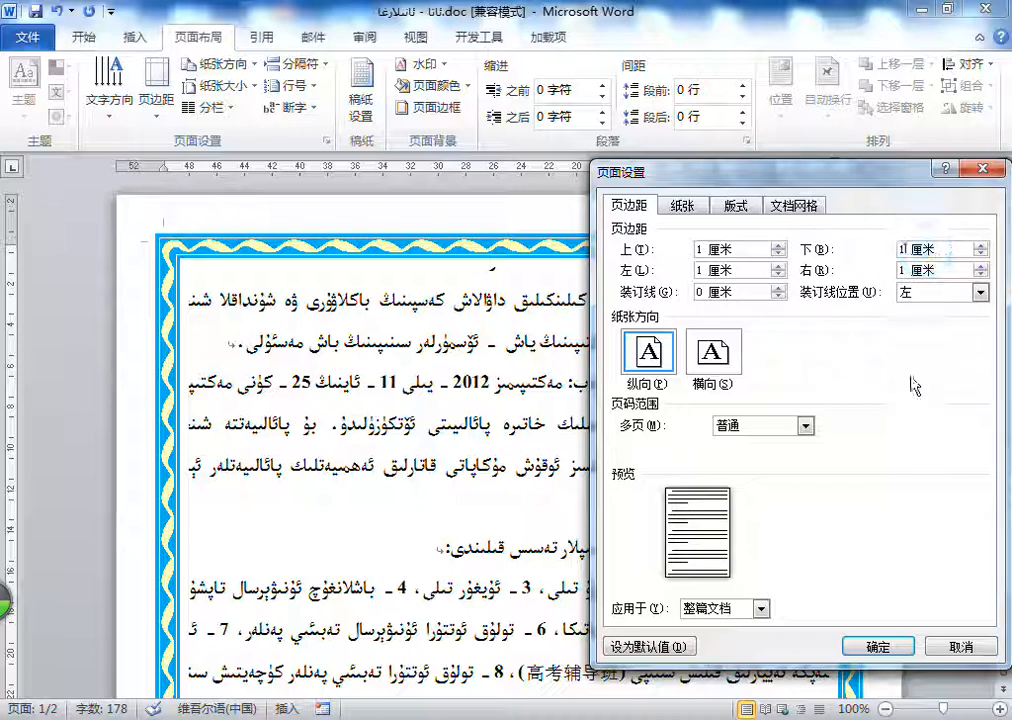
{"action": "type", "text": "1"}
{"action": "left_click", "coordinate": [876, 647]}
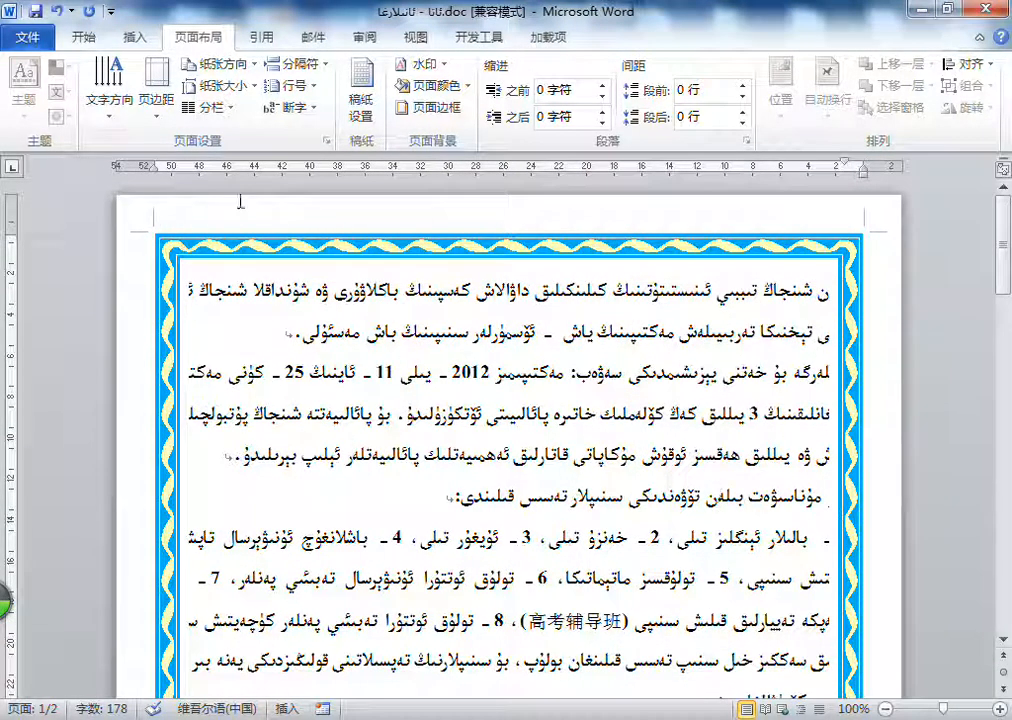
Step: Set all four page margins to 2 cm for the whole document
{"action": "left_click", "coordinate": [326, 141]}
{"action": "left_click_drag", "start_coordinate": [705, 249], "coordinate": [145, 300]}
{"action": "type", "text": ".5 厘米"}
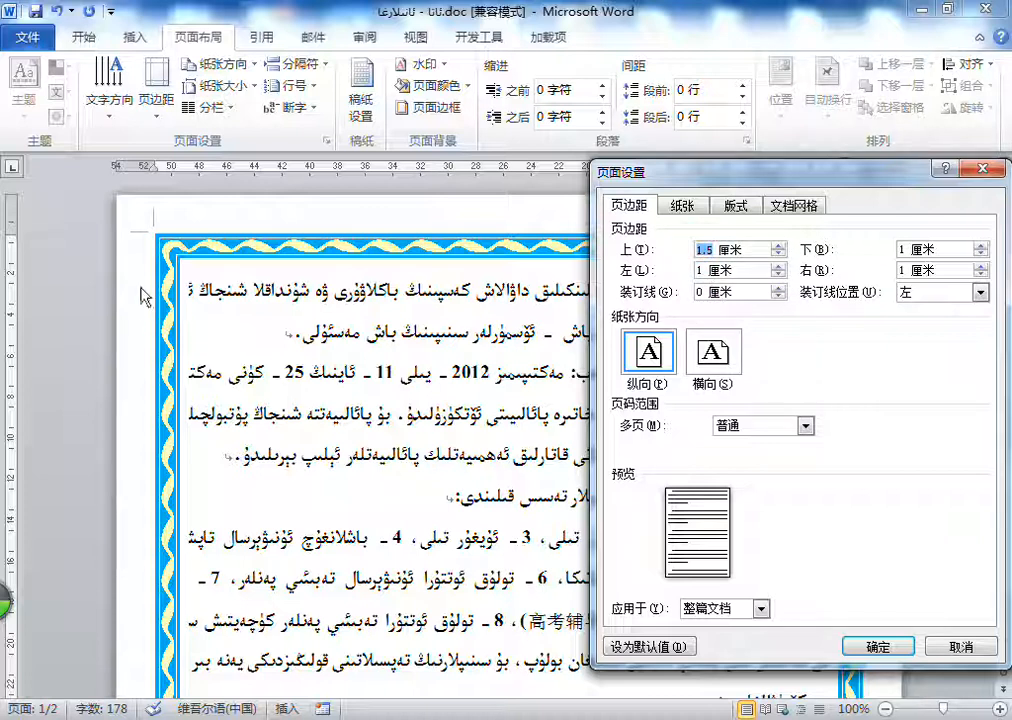
{"action": "type", "text": "2"}
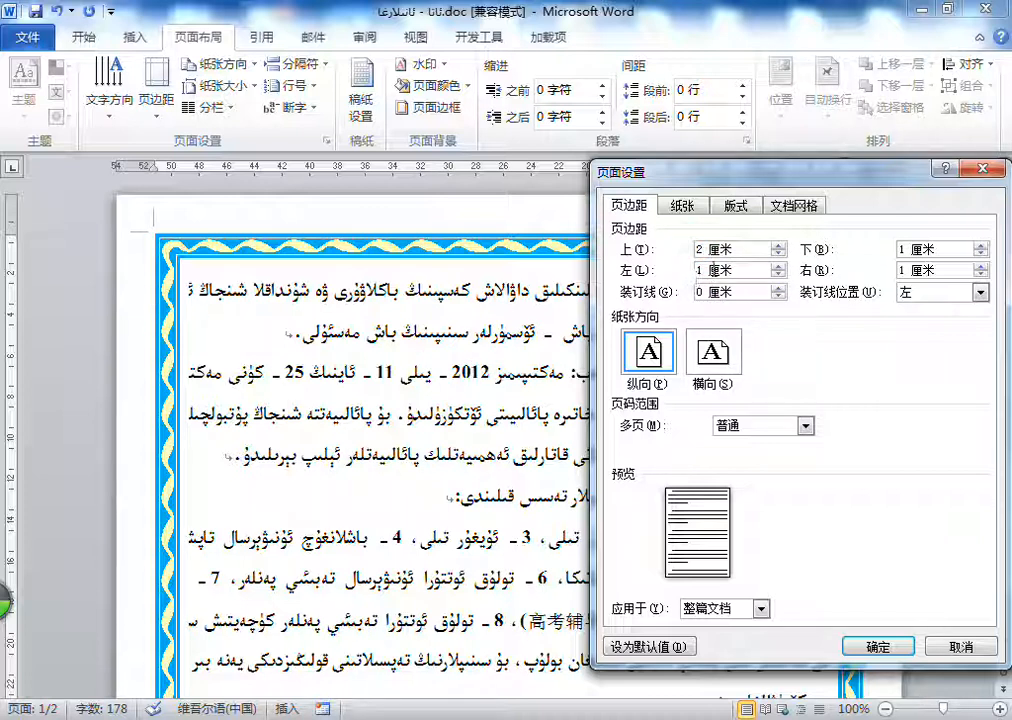
{"action": "key", "text": "BackSpace"}
{"action": "type", "text": "2"}
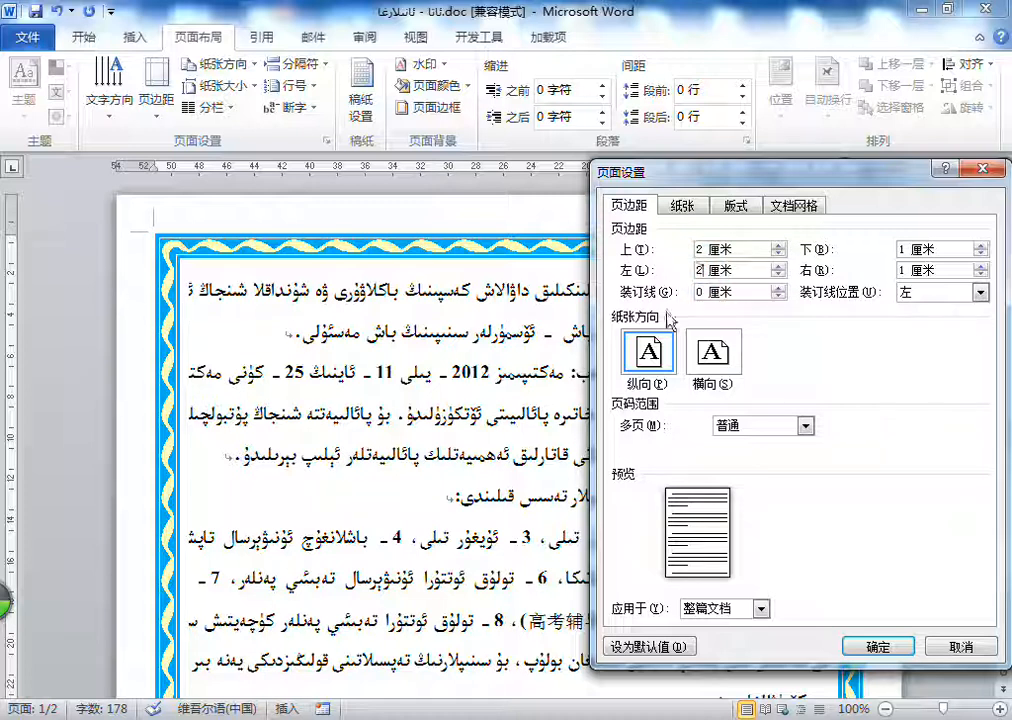
{"action": "type", "text": "2"}
{"action": "left_click_drag", "start_coordinate": [905, 250], "coordinate": [840, 290]}
{"action": "type", "text": "2"}
{"action": "left_click", "coordinate": [878, 645]}
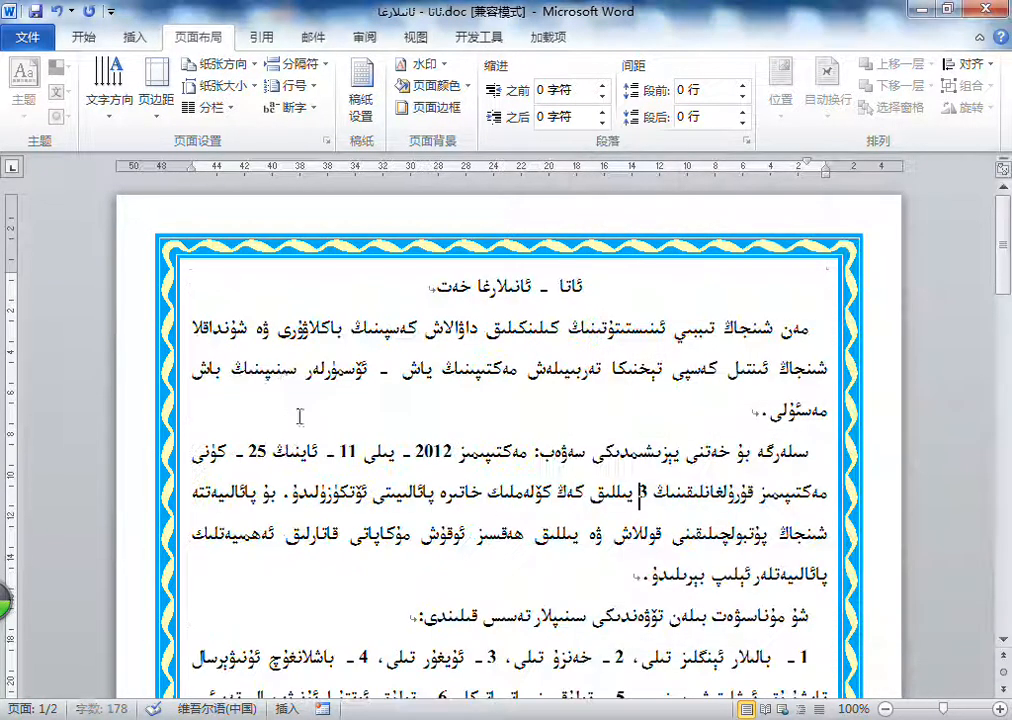
{"action": "scroll", "coordinate": [850, 355], "scroll_direction": "down", "scroll_amount": 4}
{"action": "scroll", "coordinate": [815, 355], "scroll_direction": "up", "scroll_amount": 4}
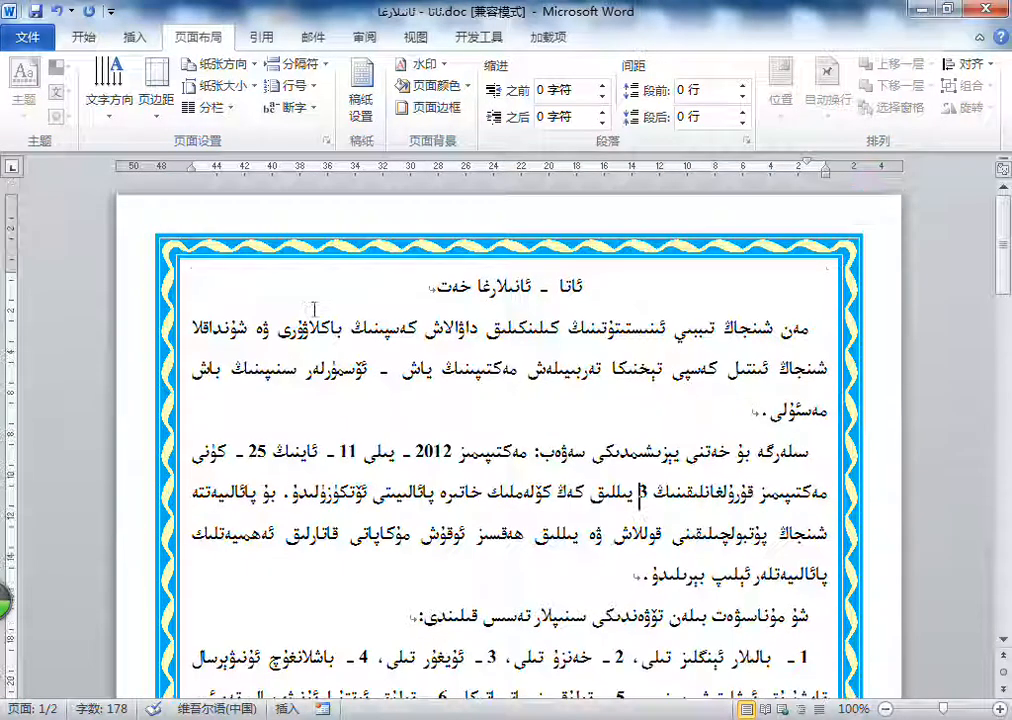
Step: Reapply the Narrow (窄) margin preset of 1.27 cm and check the margin values in the page setup
{"action": "left_click", "coordinate": [325, 140]}
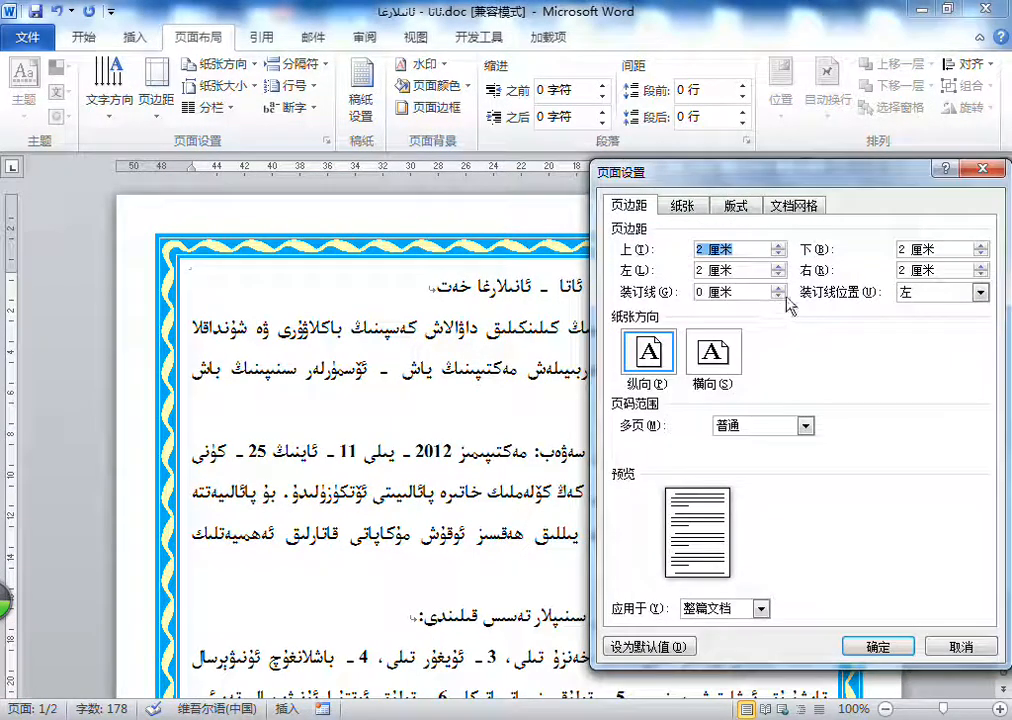
{"action": "left_click", "coordinate": [990, 172]}
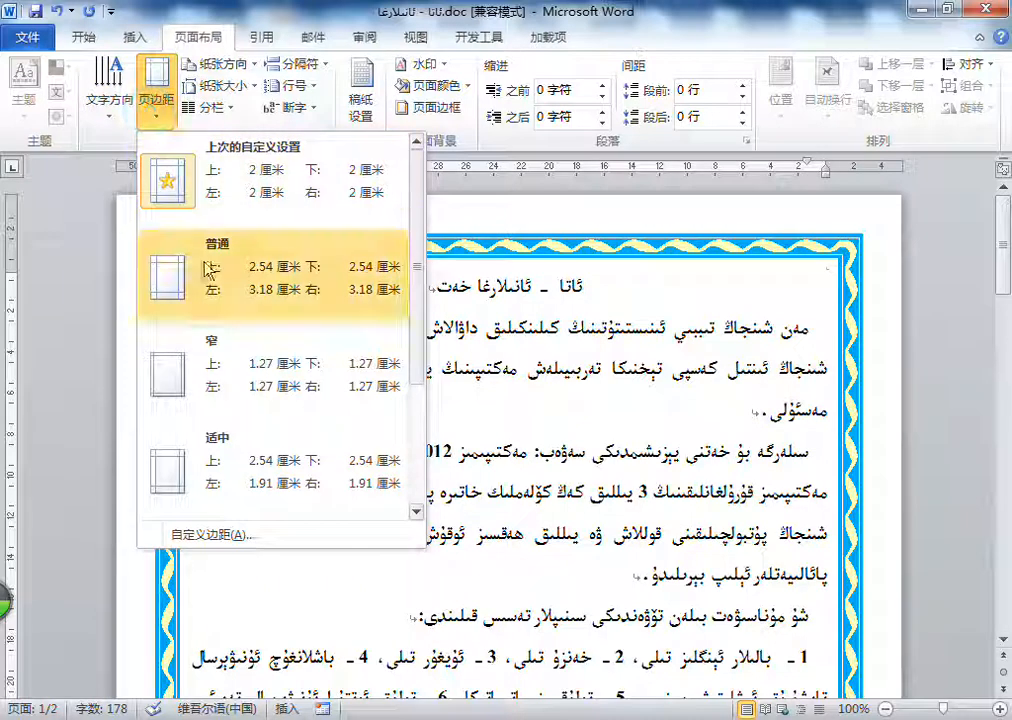
{"action": "left_click", "coordinate": [296, 360]}
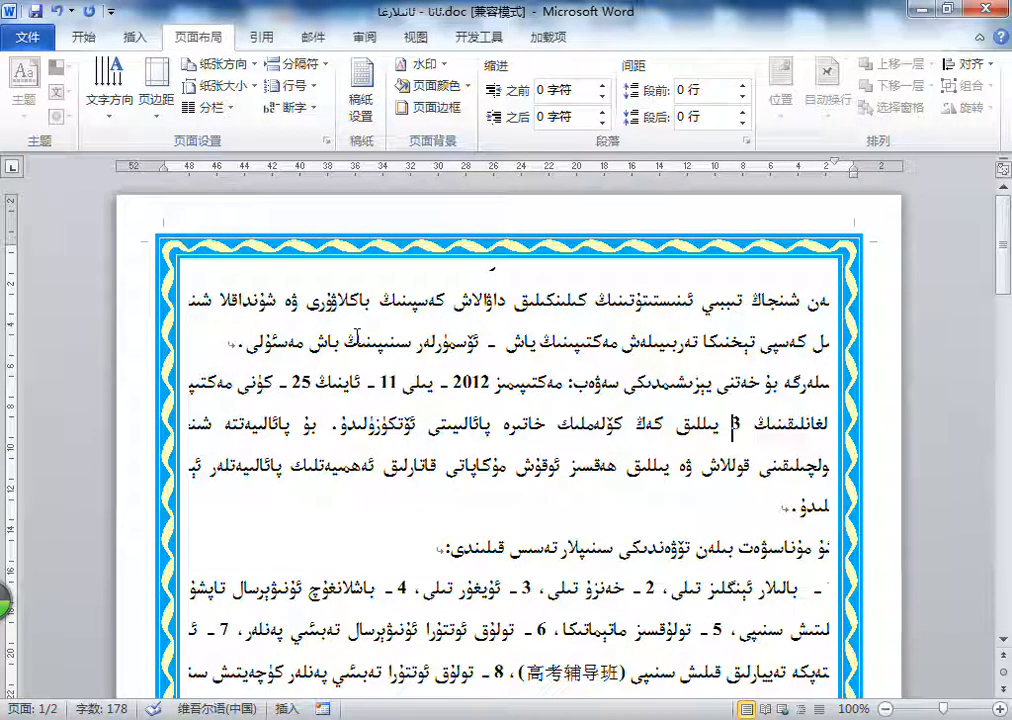
{"action": "left_click", "coordinate": [326, 141]}
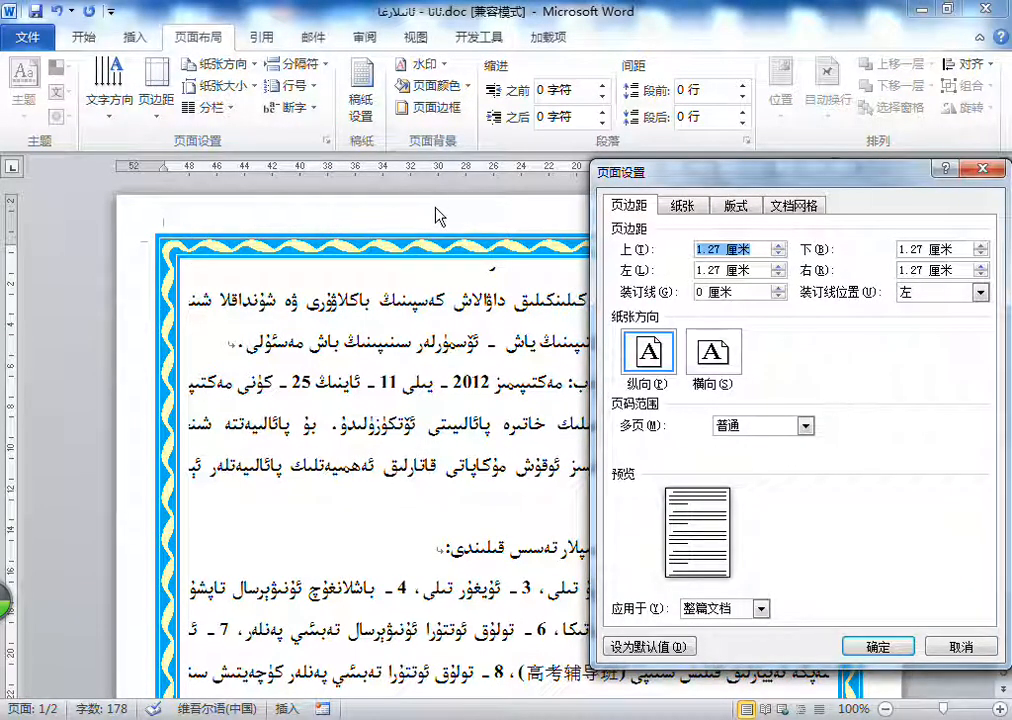
{"action": "left_click", "coordinate": [977, 172]}
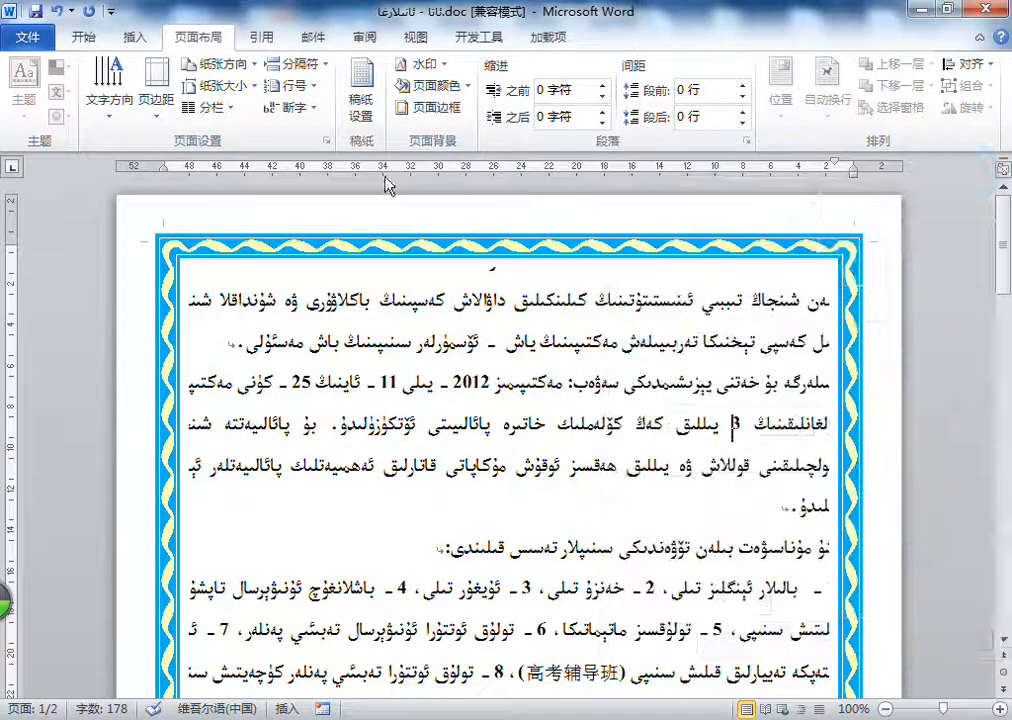
Step: Change the header and footer distances from the page edge to 0.5 cm and apply the setup to the whole document
{"action": "left_click", "coordinate": [326, 141]}
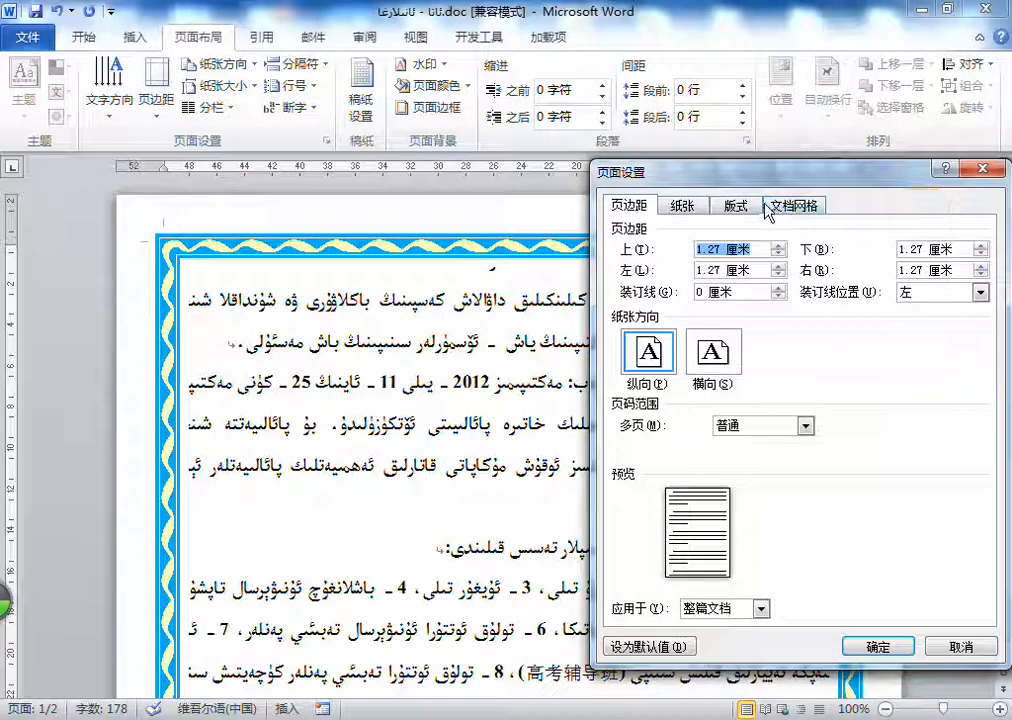
{"action": "left_click", "coordinate": [740, 204]}
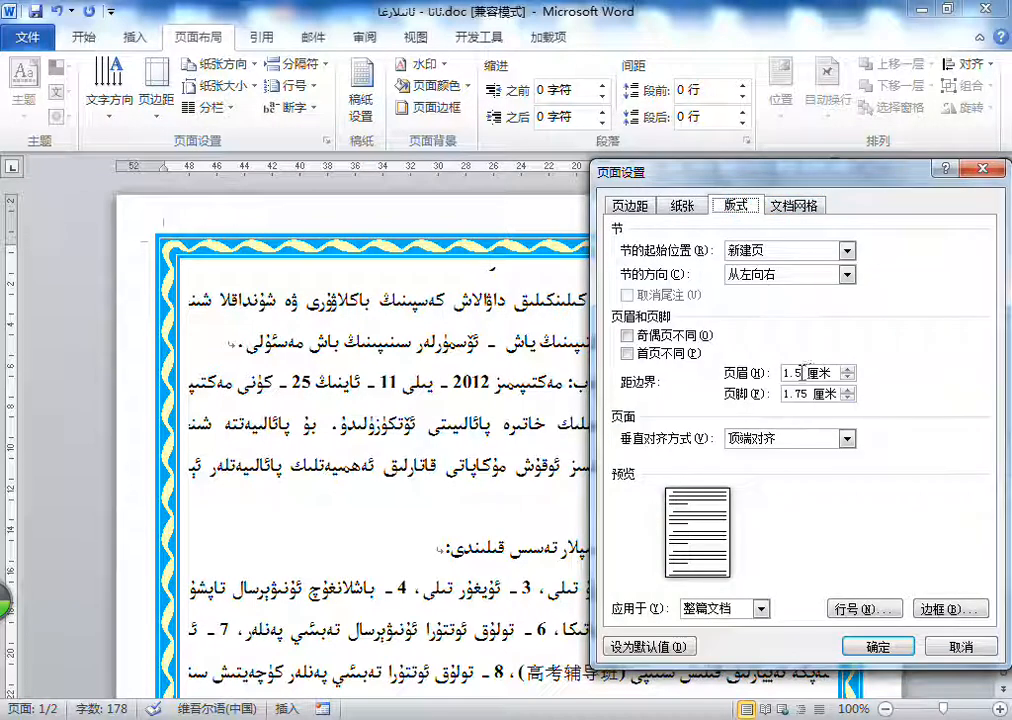
{"action": "left_click_drag", "start_coordinate": [802, 373], "coordinate": [757, 373]}
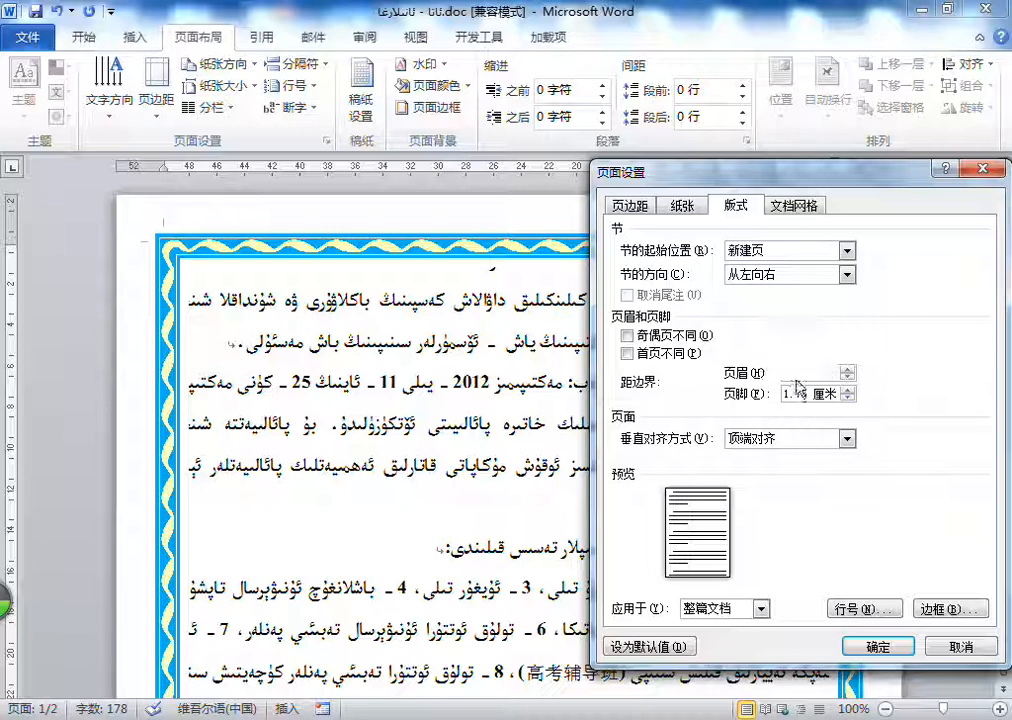
{"action": "double_click", "coordinate": [792, 395]}
{"action": "type", "text": "0.5"}
{"action": "left_click", "coordinate": [628, 205]}
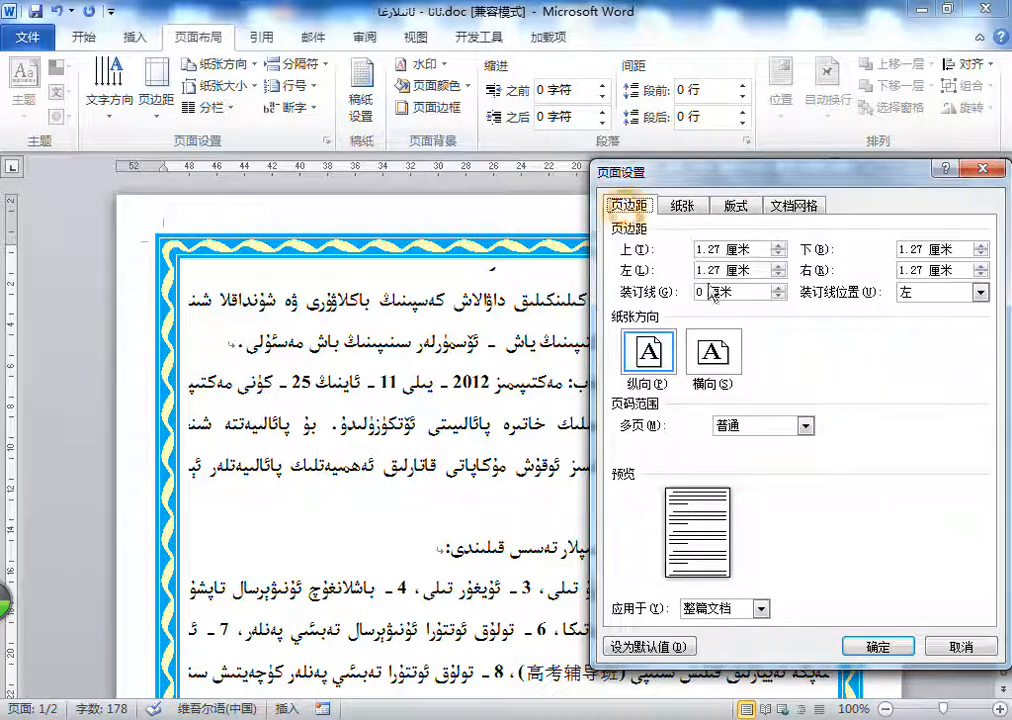
{"action": "left_click", "coordinate": [683, 206]}
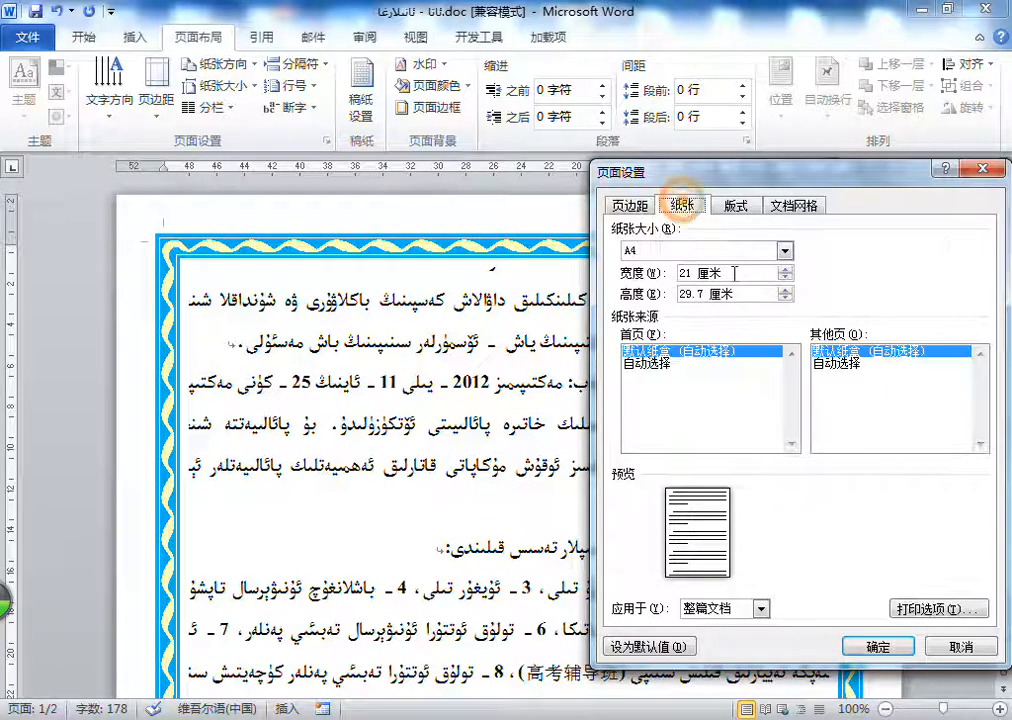
{"action": "left_click", "coordinate": [878, 647]}
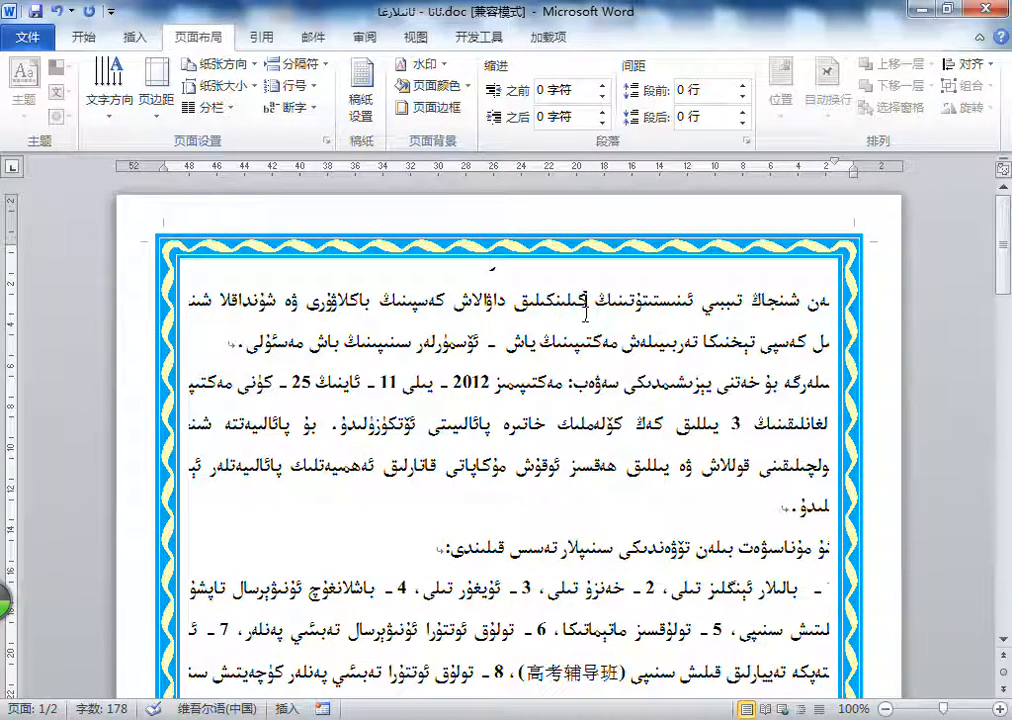
Step: Apply the Normal (普通) margin preset, with 2.54 cm top and bottom and 3.18 cm left and right
{"action": "scroll", "coordinate": [588, 283], "scroll_direction": "down", "scroll_amount": 1}
{"action": "double_click", "coordinate": [494, 220]}
{"action": "left_click", "coordinate": [521, 227]}
{"action": "scroll", "coordinate": [526, 240], "scroll_direction": "up", "scroll_amount": 1}
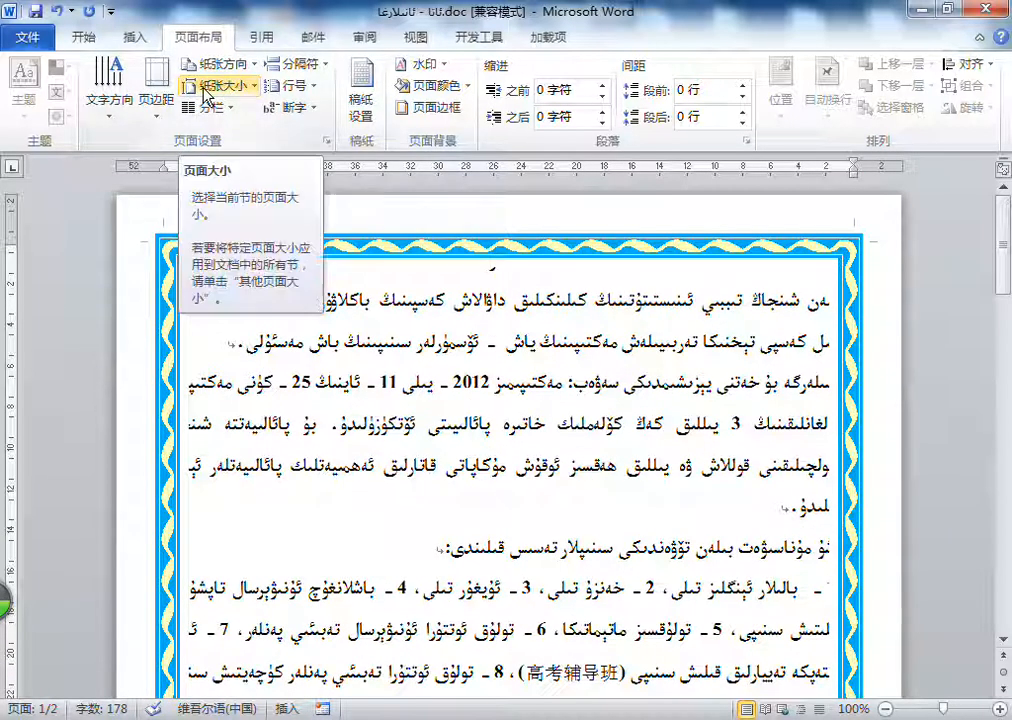
{"action": "left_click", "coordinate": [156, 96]}
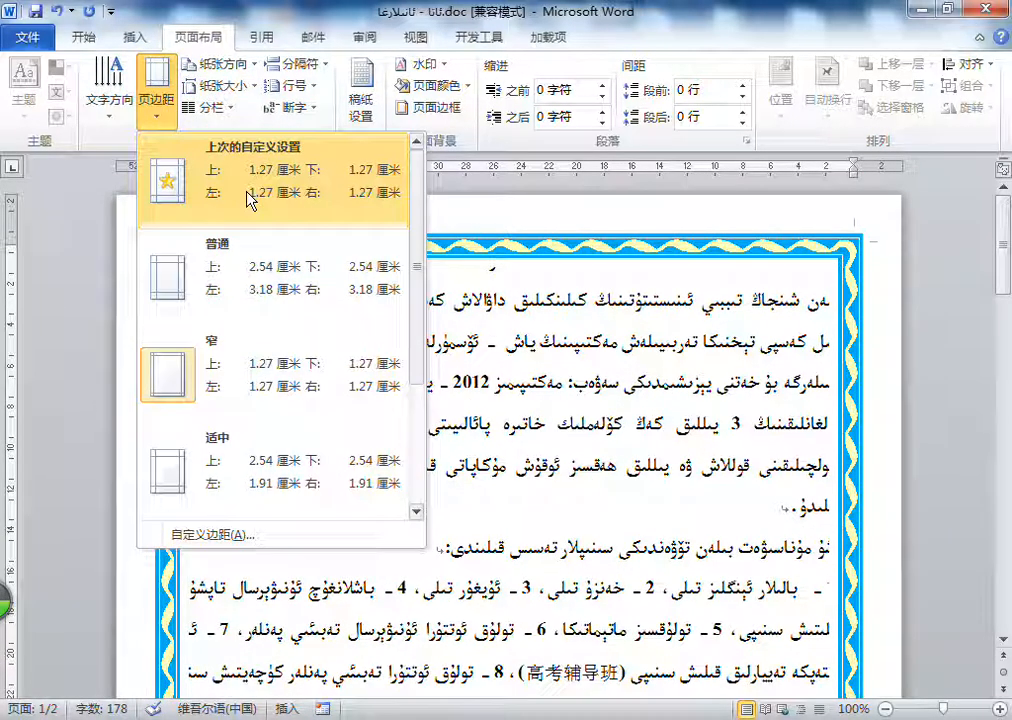
{"action": "left_click", "coordinate": [289, 282]}
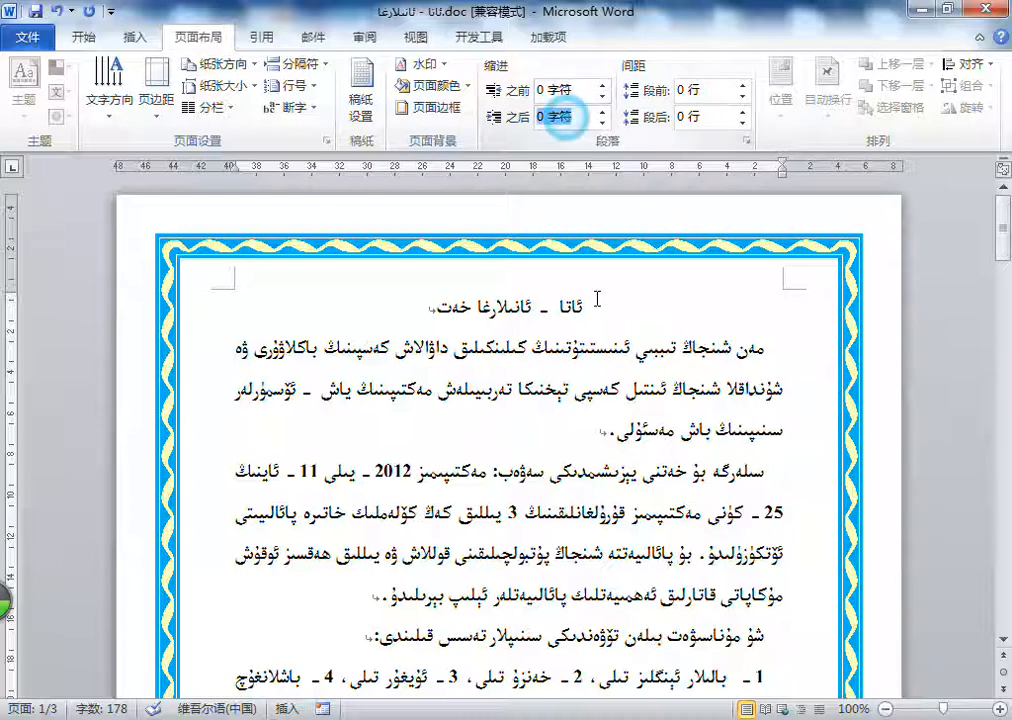
Step: Try larger and negative indents before the text (之前) on the first body paragraph, including -0.5 characters, and return it to 0
{"action": "double_click", "coordinate": [684, 360]}
{"action": "left_click", "coordinate": [684, 360]}
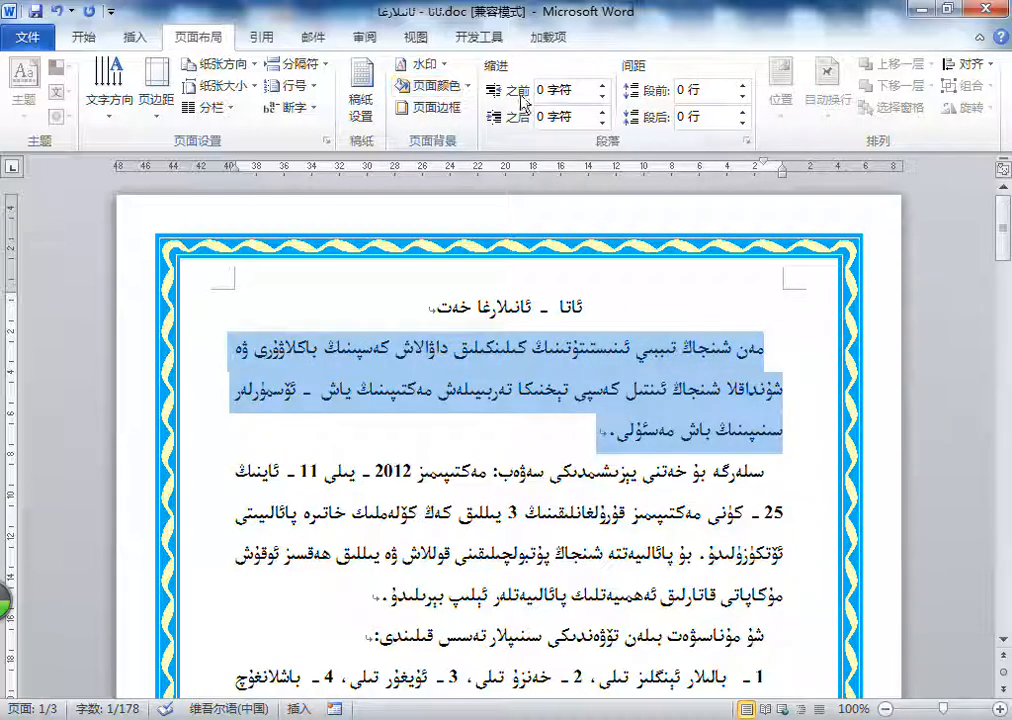
{"action": "left_click", "coordinate": [604, 86]}
{"action": "left_click", "coordinate": [604, 86]}
{"action": "left_click", "coordinate": [604, 86]}
{"action": "left_click", "coordinate": [604, 86]}
{"action": "left_click", "coordinate": [605, 94]}
{"action": "left_click", "coordinate": [605, 94]}
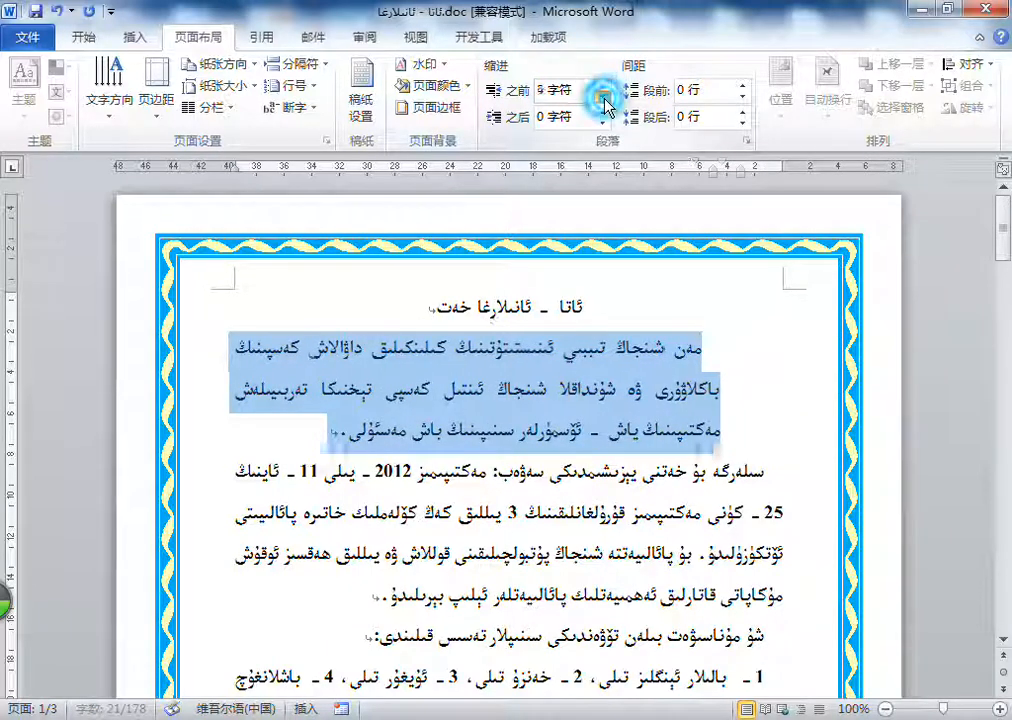
{"action": "left_click", "coordinate": [605, 94]}
{"action": "left_click", "coordinate": [605, 94]}
{"action": "left_click", "coordinate": [605, 94]}
{"action": "left_click", "coordinate": [605, 94]}
{"action": "left_click", "coordinate": [605, 94]}
{"action": "left_click", "coordinate": [605, 94]}
{"action": "left_click", "coordinate": [605, 94]}
{"action": "left_click", "coordinate": [605, 94]}
{"action": "left_click", "coordinate": [605, 94]}
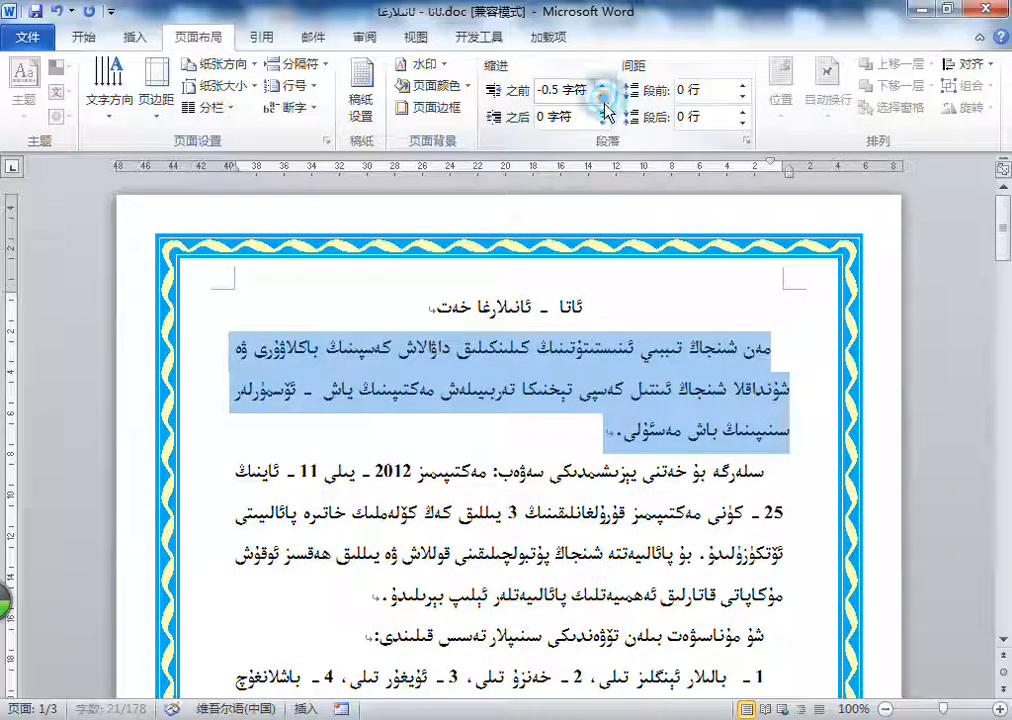
{"action": "left_click", "coordinate": [604, 86]}
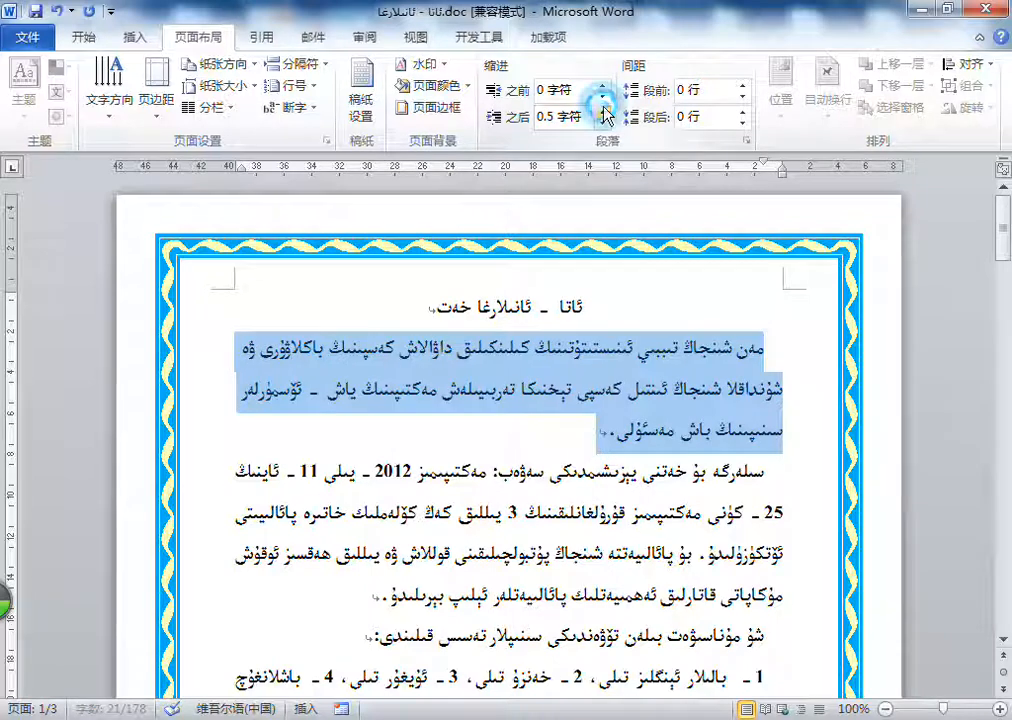
Step: Try positive and negative indents after the text (之后) on the selected paragraph, including -2.5 characters, and return it to 0
{"action": "left_click", "coordinate": [604, 112]}
{"action": "left_click", "coordinate": [604, 112]}
{"action": "left_click", "coordinate": [604, 112]}
{"action": "left_click", "coordinate": [604, 112]}
{"action": "left_click", "coordinate": [604, 112]}
{"action": "left_click", "coordinate": [604, 112]}
{"action": "left_click", "coordinate": [604, 121]}
{"action": "left_click", "coordinate": [604, 121]}
{"action": "left_click", "coordinate": [604, 121]}
{"action": "left_click", "coordinate": [604, 121]}
{"action": "left_click", "coordinate": [604, 121]}
{"action": "left_click", "coordinate": [604, 122]}
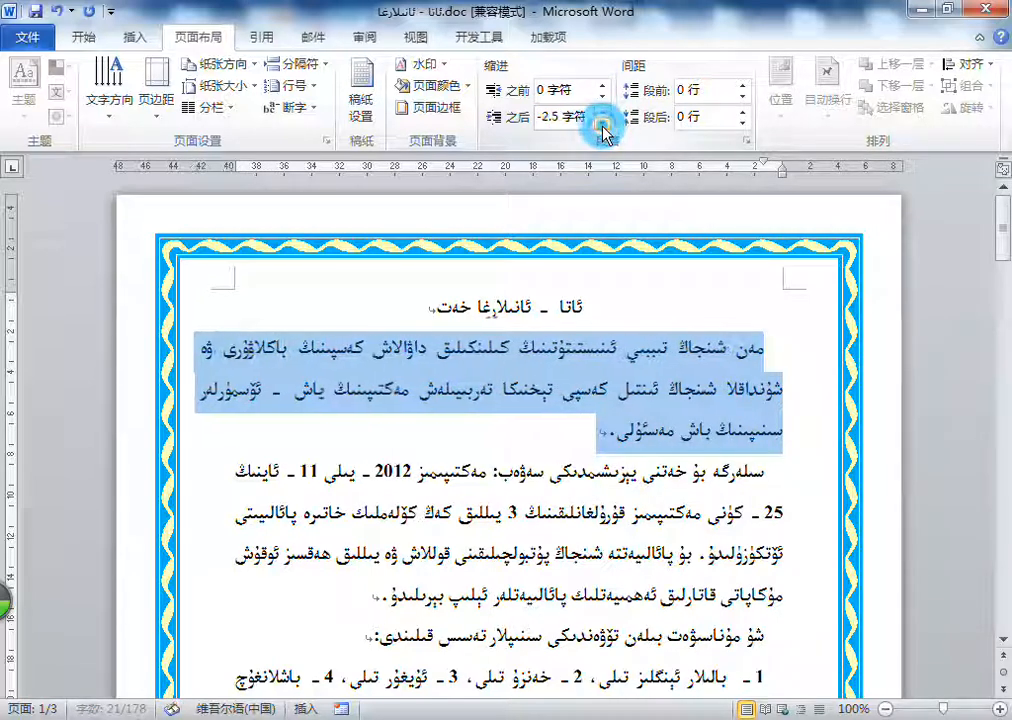
{"action": "left_click", "coordinate": [604, 122]}
{"action": "left_click", "coordinate": [603, 122]}
{"action": "left_click", "coordinate": [603, 122]}
{"action": "left_click", "coordinate": [603, 122]}
{"action": "left_click", "coordinate": [603, 122]}
{"action": "left_click", "coordinate": [603, 122]}
{"action": "left_click", "coordinate": [603, 122]}
{"action": "double_click", "coordinate": [604, 113]}
{"action": "left_click", "coordinate": [604, 113]}
{"action": "double_click", "coordinate": [604, 113]}
{"action": "double_click", "coordinate": [604, 113]}
{"action": "left_click", "coordinate": [604, 113]}
{"action": "double_click", "coordinate": [604, 113]}
{"action": "double_click", "coordinate": [604, 113]}
{"action": "double_click", "coordinate": [604, 113]}
{"action": "left_click", "coordinate": [604, 113]}
{"action": "left_click", "coordinate": [604, 113]}
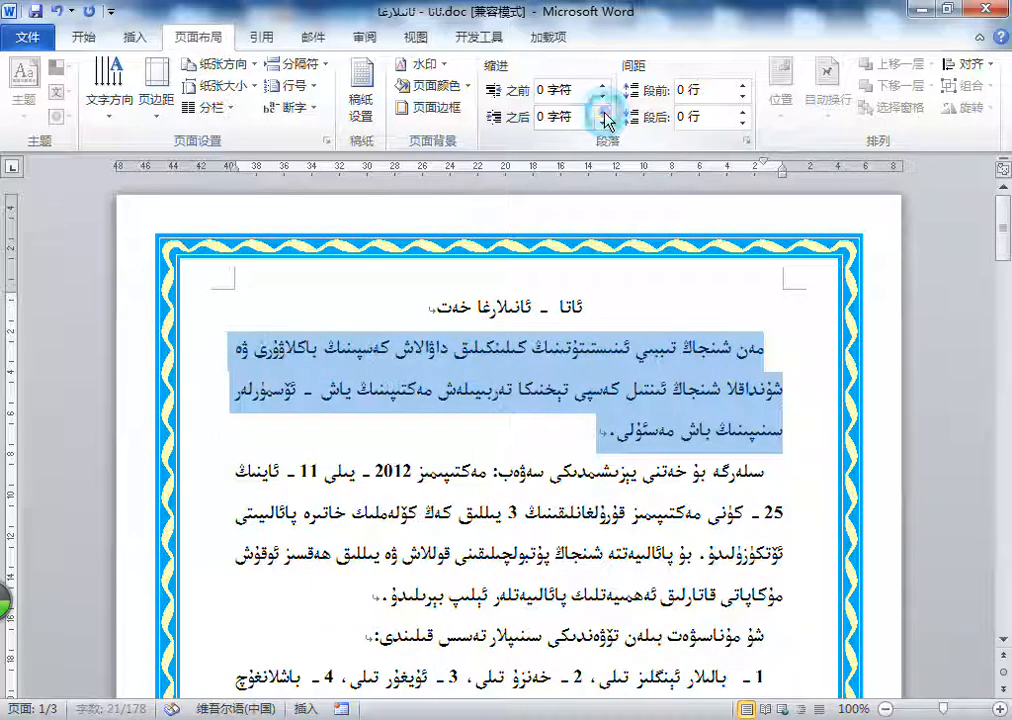
Step: Raise the selected paragraph's spacing before (段前) past 4 lines and reduce it to 0.5 lines
{"action": "double_click", "coordinate": [744, 86]}
{"action": "double_click", "coordinate": [744, 86]}
{"action": "left_click", "coordinate": [744, 86]}
{"action": "double_click", "coordinate": [744, 86]}
{"action": "left_click", "coordinate": [744, 86]}
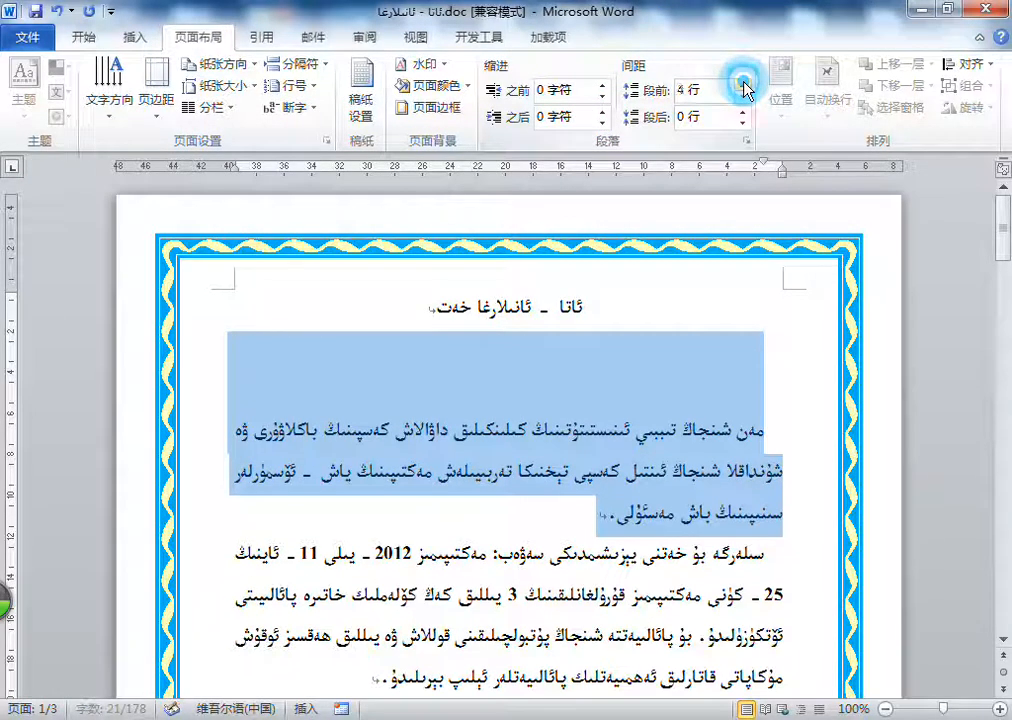
{"action": "double_click", "coordinate": [744, 86]}
{"action": "double_click", "coordinate": [743, 96]}
{"action": "double_click", "coordinate": [743, 96]}
{"action": "left_click", "coordinate": [743, 96]}
{"action": "left_click", "coordinate": [743, 96]}
{"action": "left_click", "coordinate": [743, 96]}
{"action": "double_click", "coordinate": [743, 96]}
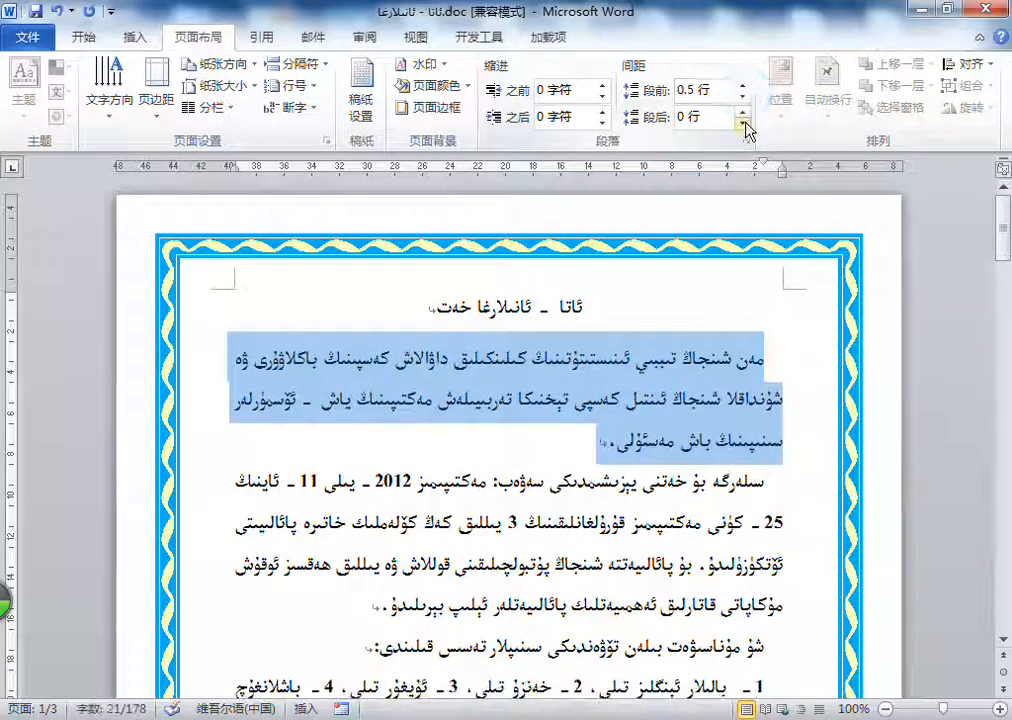
Step: Raise the selected paragraph's spacing after (段后) to at least 2 lines and bring it down to 1 line
{"action": "left_click", "coordinate": [744, 112]}
{"action": "left_click", "coordinate": [744, 112]}
{"action": "double_click", "coordinate": [744, 112]}
{"action": "left_click", "coordinate": [744, 112]}
{"action": "left_click", "coordinate": [744, 122]}
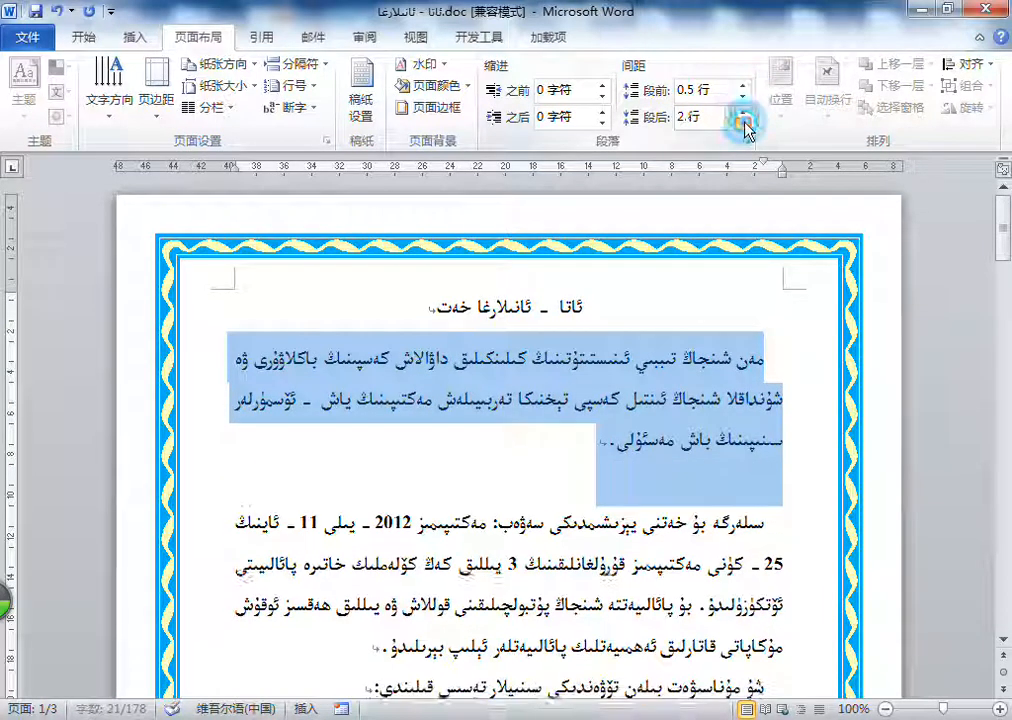
{"action": "double_click", "coordinate": [744, 122]}
{"action": "left_click", "coordinate": [744, 122]}
{"action": "left_click", "coordinate": [744, 112]}
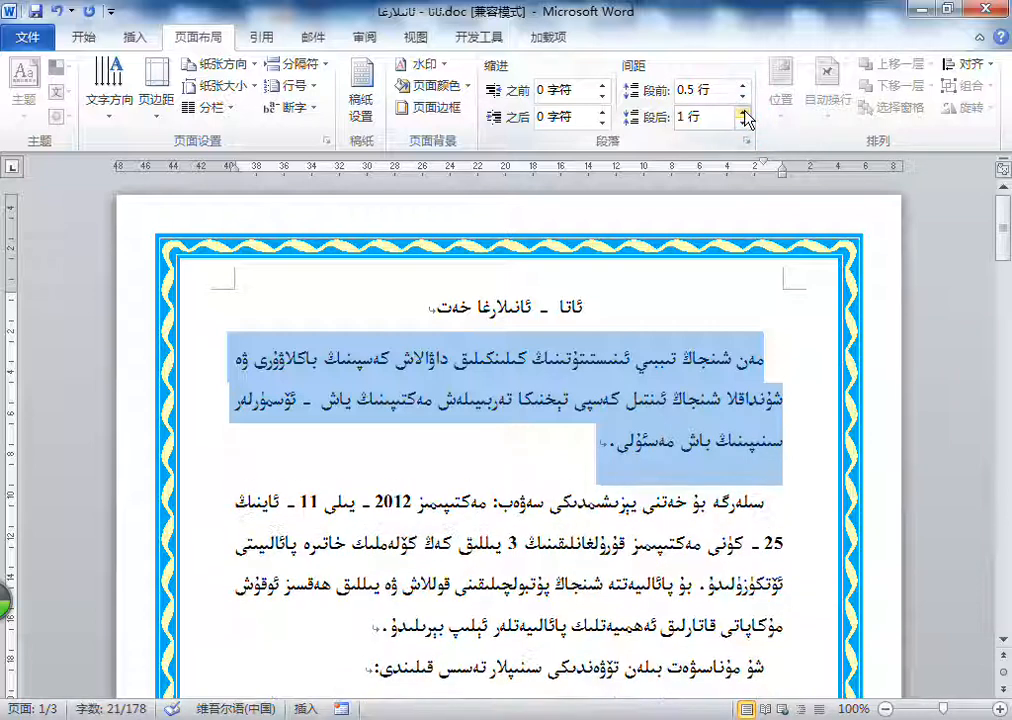
Step: Increase the selected paragraph's spacing before to 3.5 lines and its spacing after to at least 2.5 lines
{"action": "left_click", "coordinate": [743, 84]}
{"action": "left_click", "coordinate": [745, 86]}
{"action": "left_click", "coordinate": [745, 86]}
{"action": "left_click", "coordinate": [745, 86]}
{"action": "left_click", "coordinate": [745, 86]}
{"action": "left_click", "coordinate": [745, 86]}
{"action": "left_click", "coordinate": [745, 112]}
{"action": "left_click", "coordinate": [745, 112]}
{"action": "left_click", "coordinate": [745, 112]}
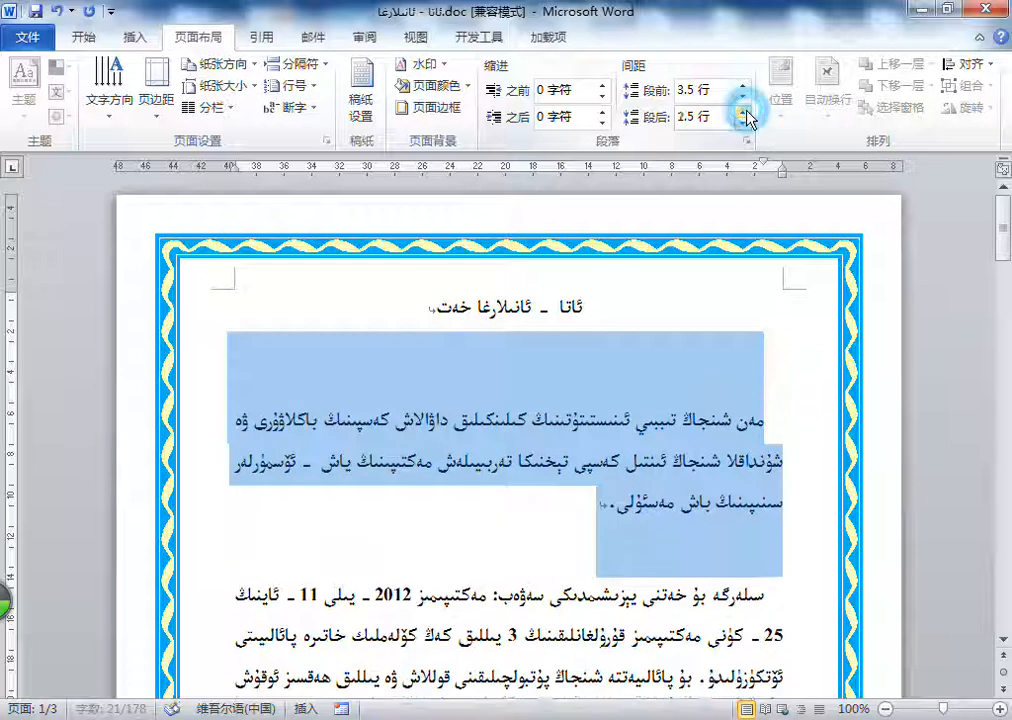
{"action": "left_click", "coordinate": [744, 112]}
Step: Reduce both the spacing after and the spacing before of the selected paragraph to automatic (自动)
{"action": "left_click", "coordinate": [744, 122]}
{"action": "left_click", "coordinate": [744, 122]}
{"action": "left_click", "coordinate": [744, 122]}
{"action": "left_click", "coordinate": [744, 122]}
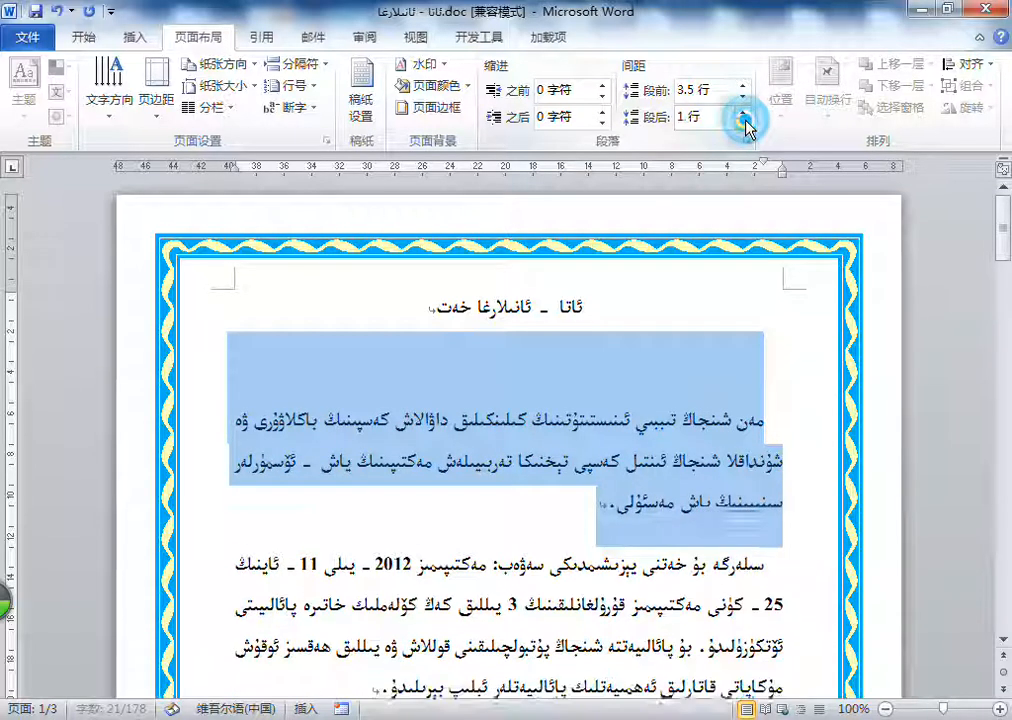
{"action": "left_click", "coordinate": [744, 122]}
{"action": "left_click", "coordinate": [746, 124]}
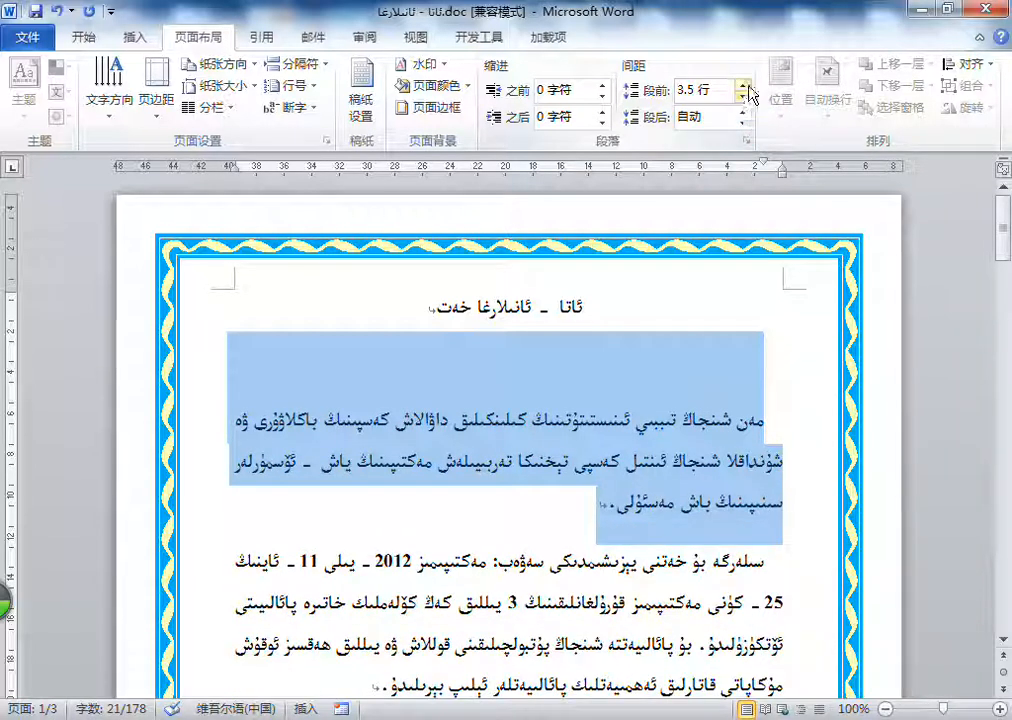
{"action": "left_click", "coordinate": [744, 98]}
{"action": "left_click", "coordinate": [744, 98]}
{"action": "left_click", "coordinate": [744, 98]}
{"action": "left_click", "coordinate": [744, 98]}
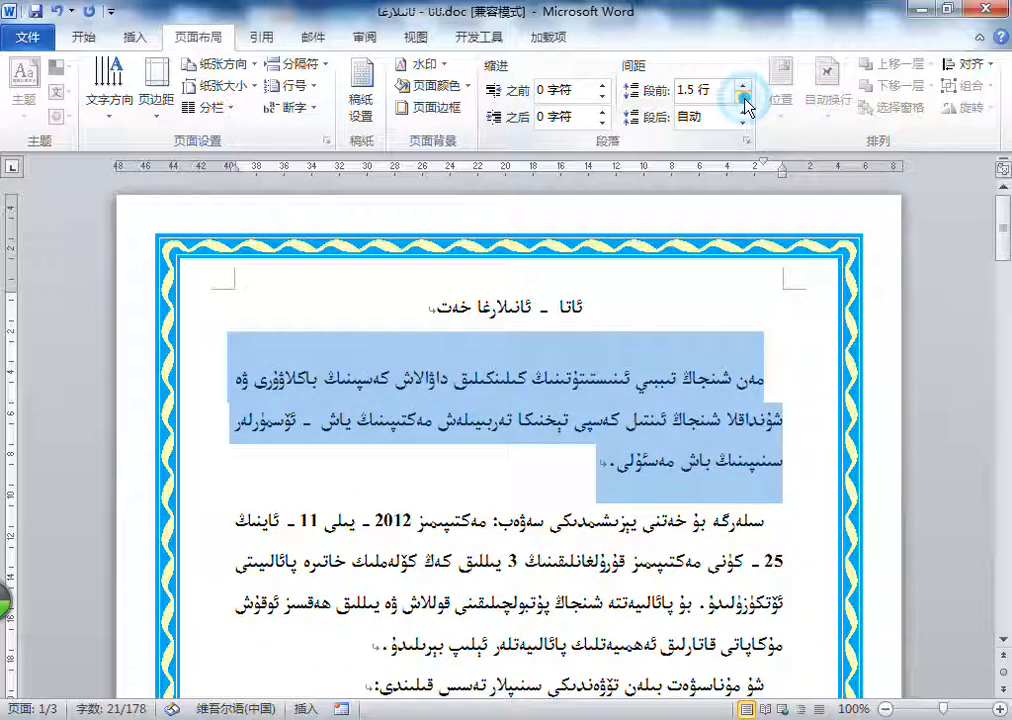
{"action": "left_click", "coordinate": [744, 98]}
{"action": "left_click", "coordinate": [744, 98]}
{"action": "left_click", "coordinate": [744, 100]}
{"action": "left_click", "coordinate": [744, 100]}
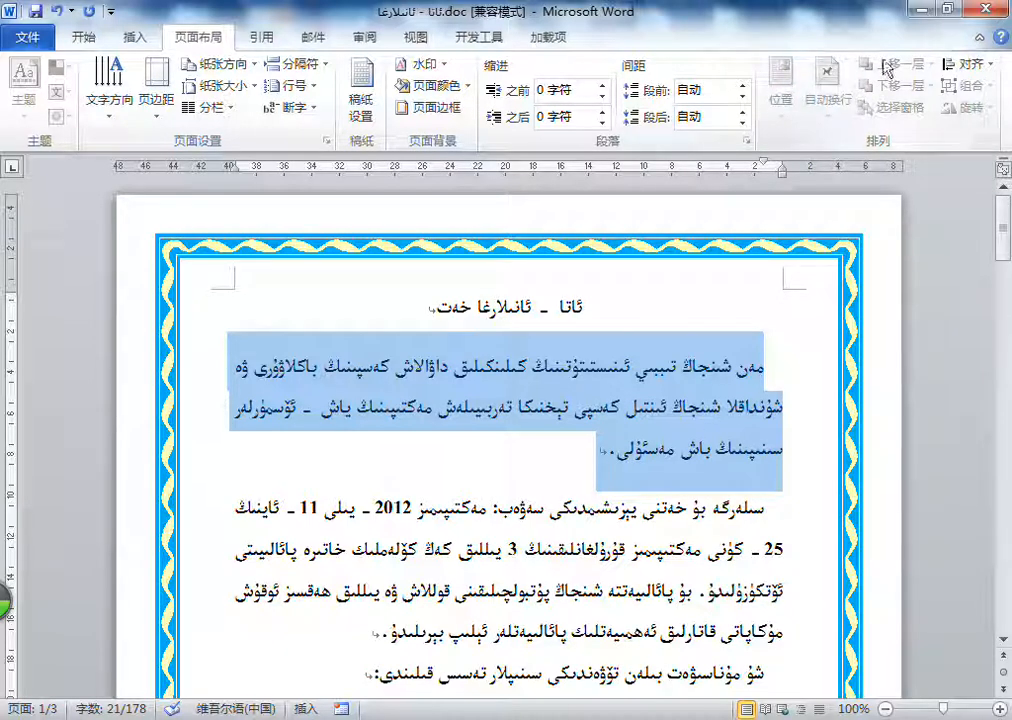
{"action": "left_click", "coordinate": [968, 63]}
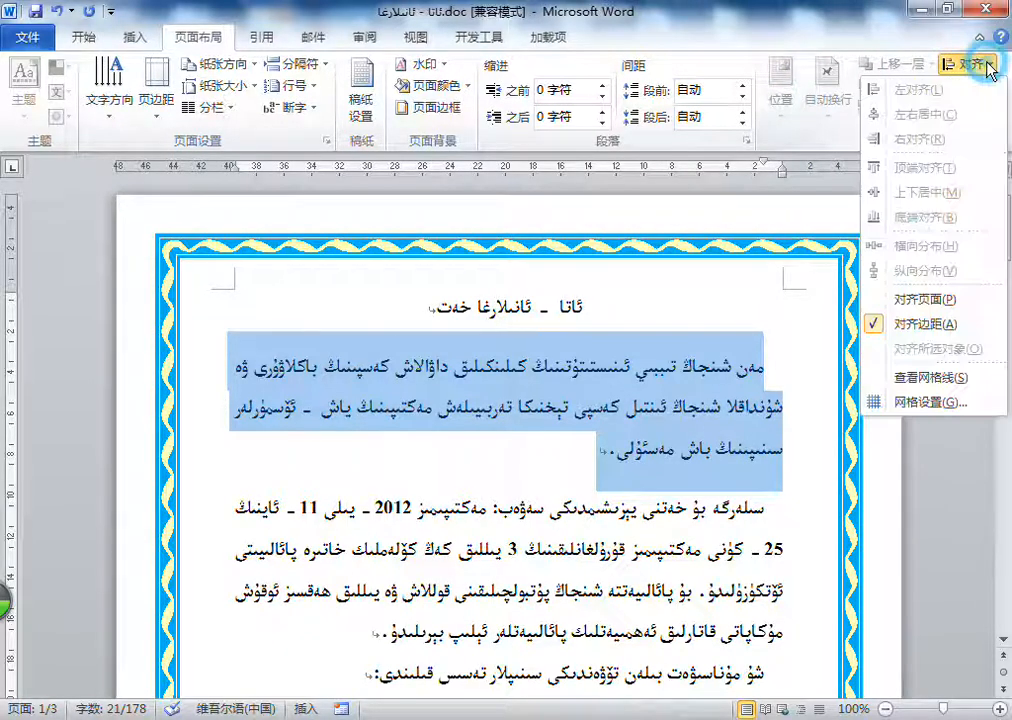
{"action": "left_click", "coordinate": [823, 80]}
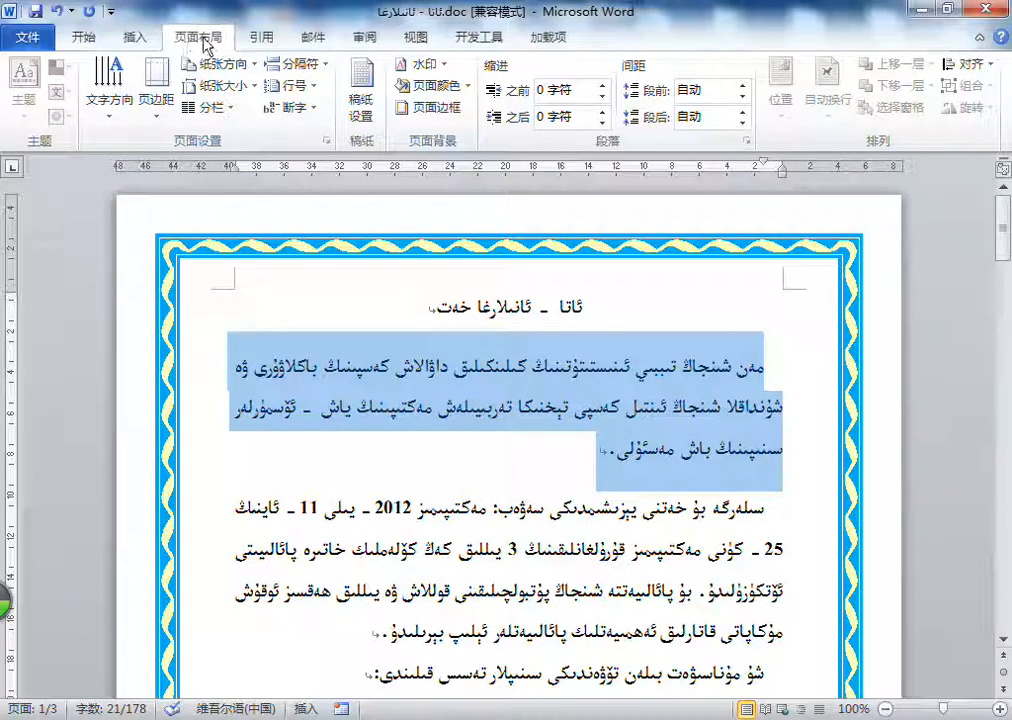
{"action": "left_click", "coordinate": [262, 40]}
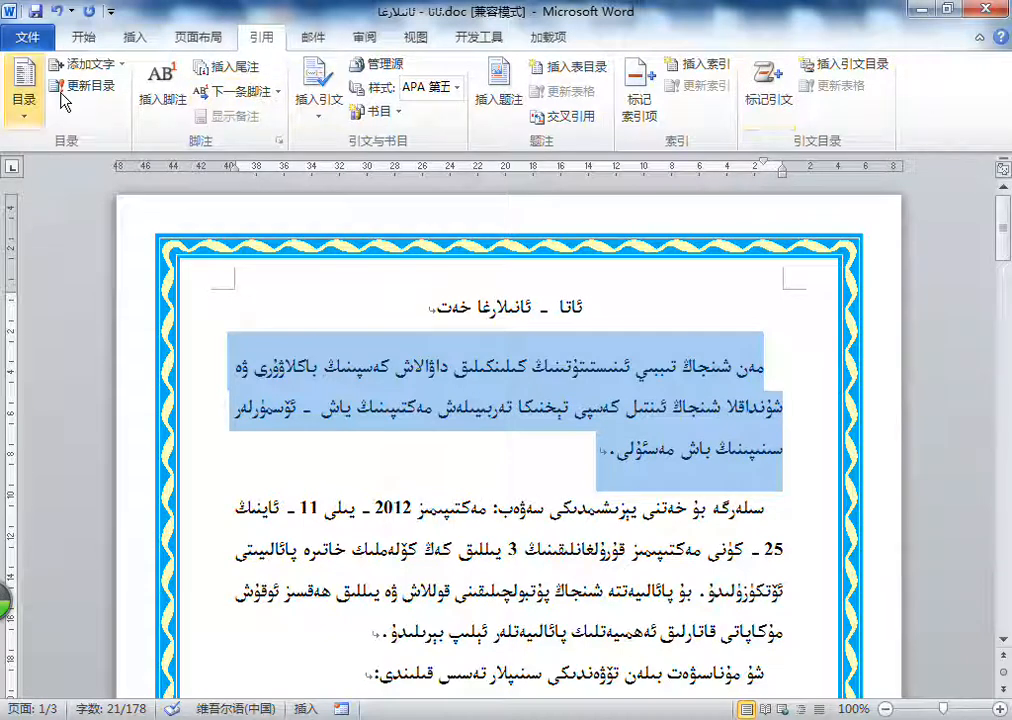
{"action": "left_click", "coordinate": [313, 38]}
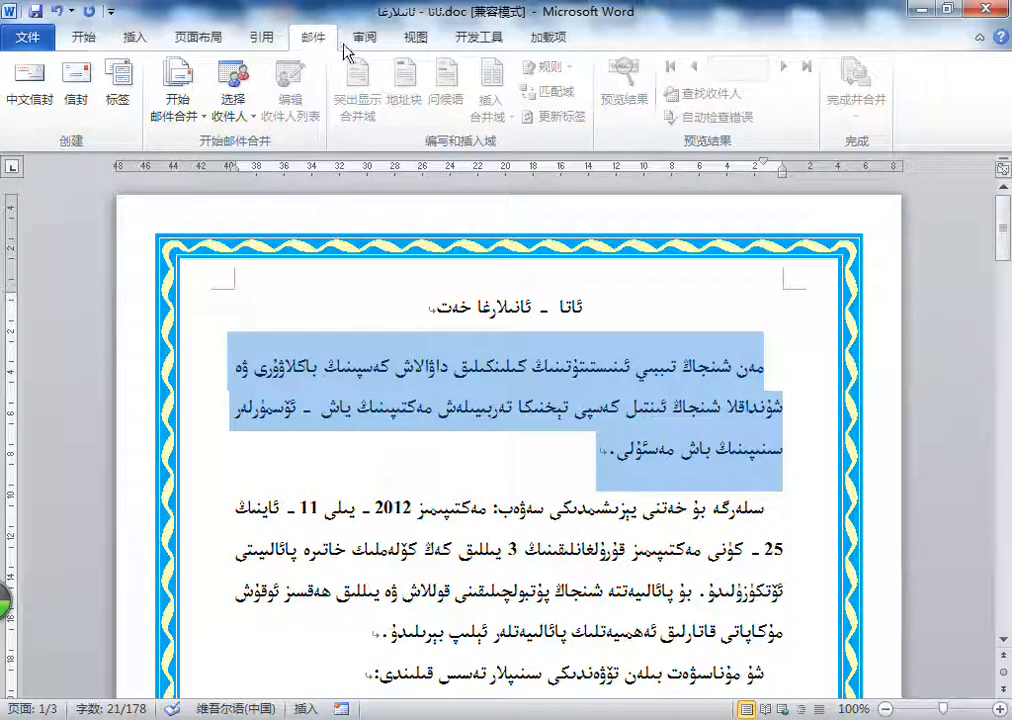
{"action": "left_click", "coordinate": [366, 40]}
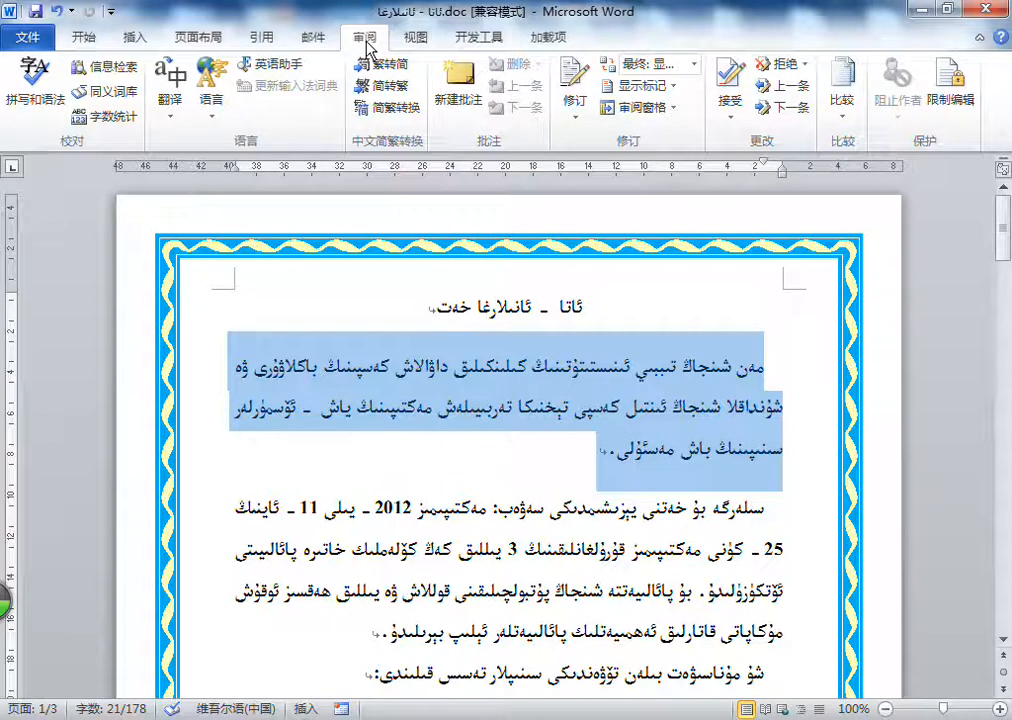
{"action": "scroll", "coordinate": [433, 470], "scroll_direction": "down", "scroll_amount": 5}
{"action": "scroll", "coordinate": [381, 392], "scroll_direction": "down", "scroll_amount": 2}
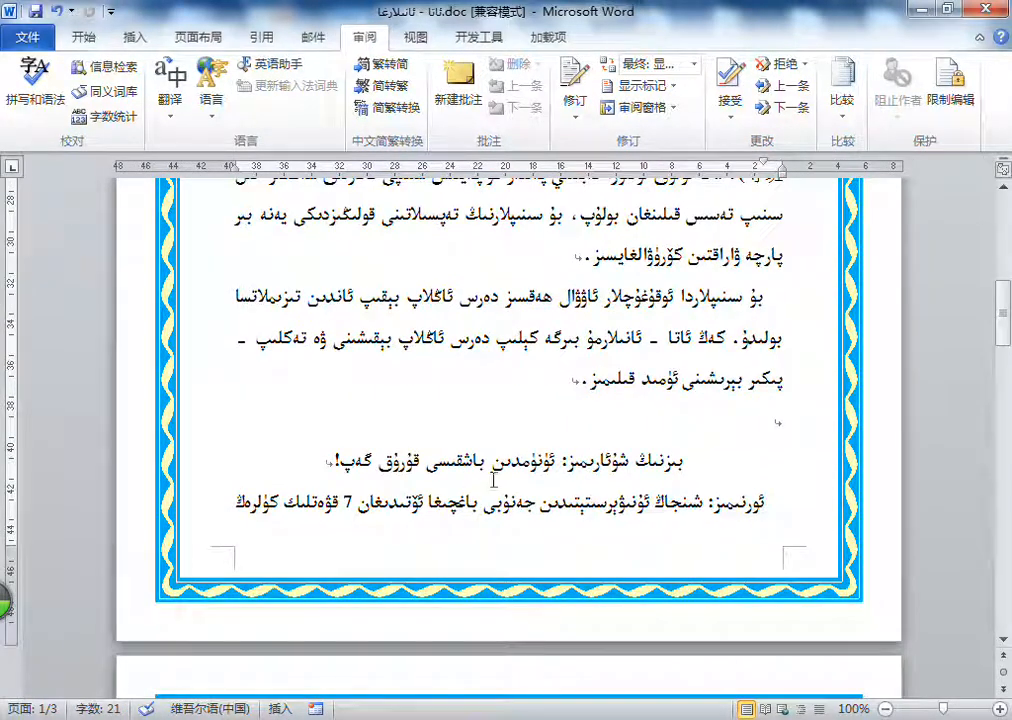
Step: Delete all text in the document and close it without saving the changes
{"action": "left_click", "coordinate": [470, 436]}
{"action": "key", "text": "ctrl+a"}
{"action": "key", "text": "Delete"}
{"action": "key", "text": "alt+F4"}
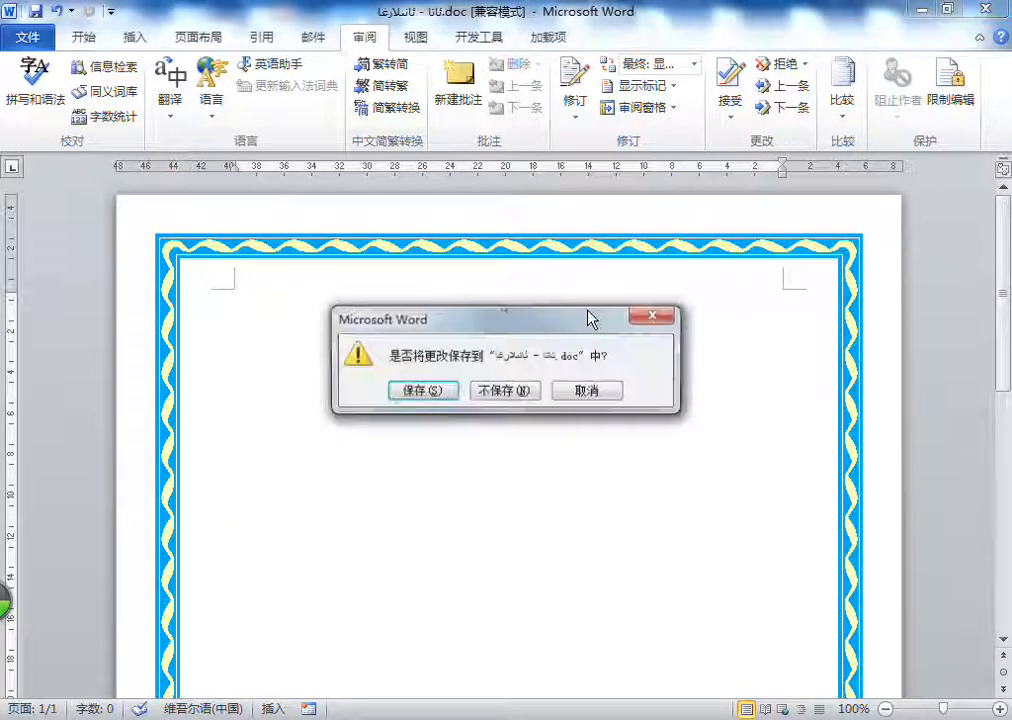
{"action": "left_click", "coordinate": [505, 392]}
Step: Create a new blank document
{"action": "left_click", "coordinate": [28, 37]}
{"action": "left_click", "coordinate": [79, 268]}
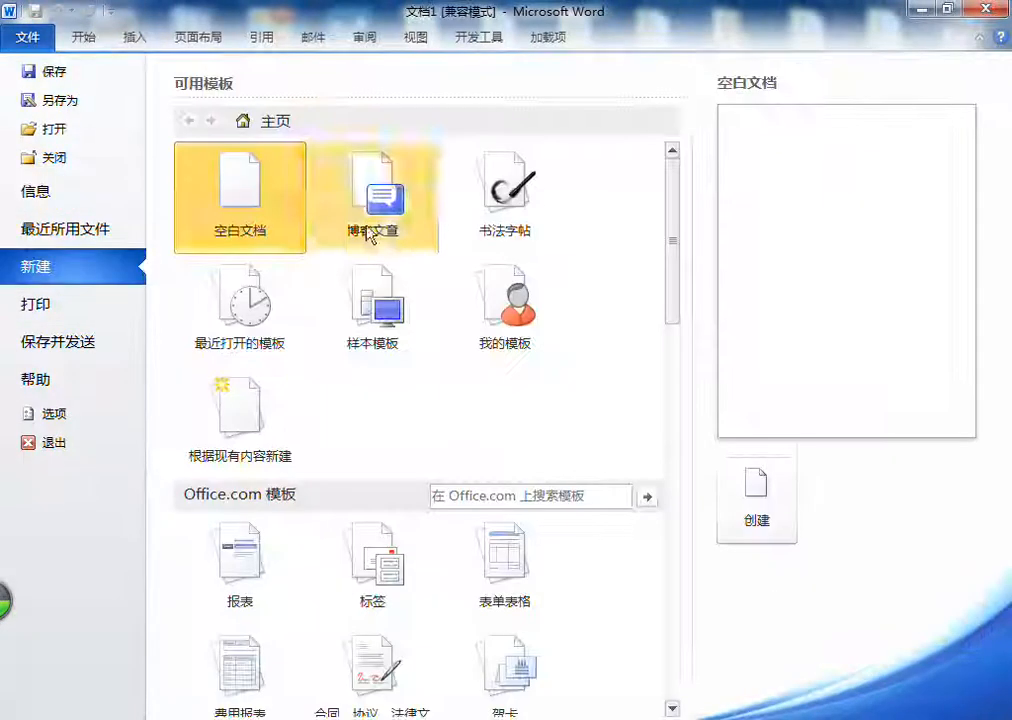
{"action": "key", "text": "Escape"}
{"action": "left_click", "coordinate": [393, 269]}
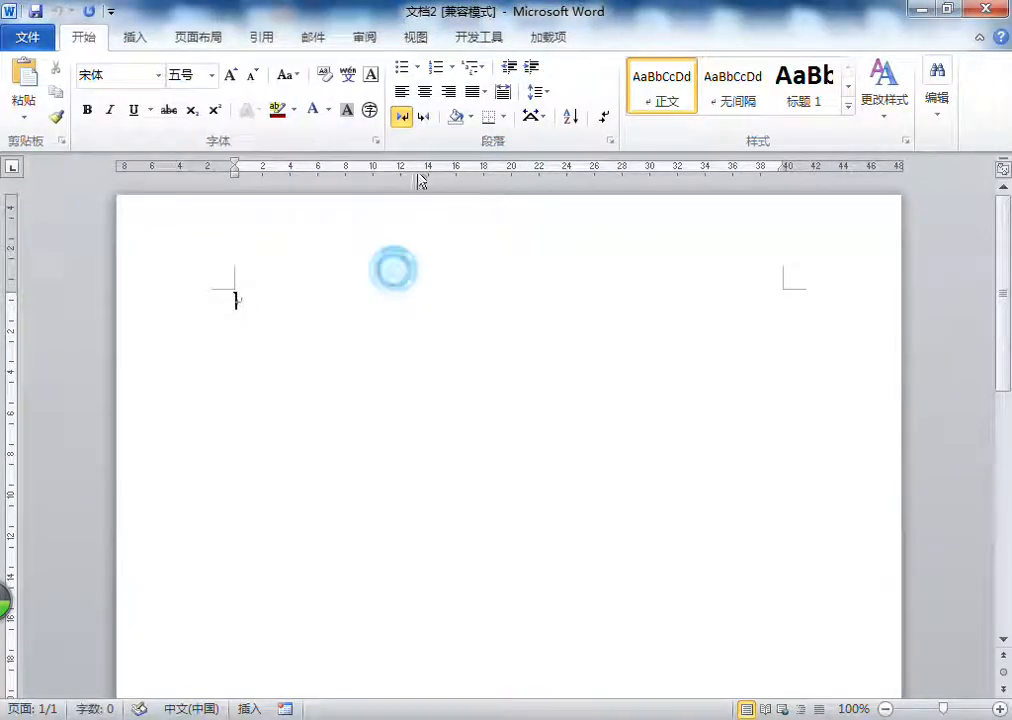
{"action": "left_click", "coordinate": [364, 38]}
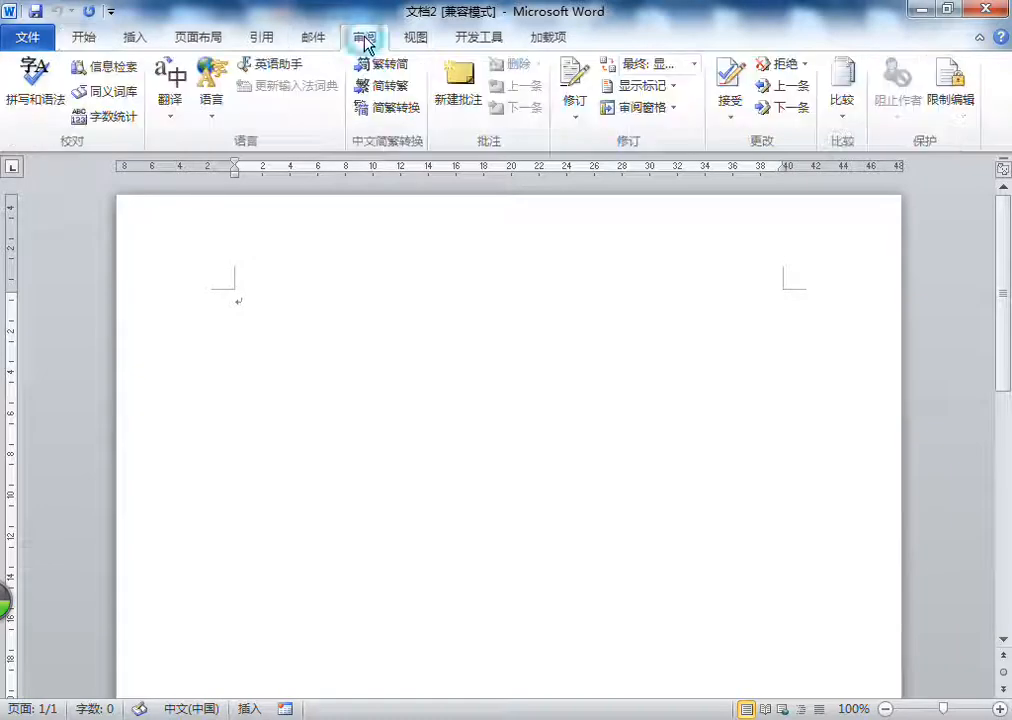
{"action": "left_click", "coordinate": [84, 38]}
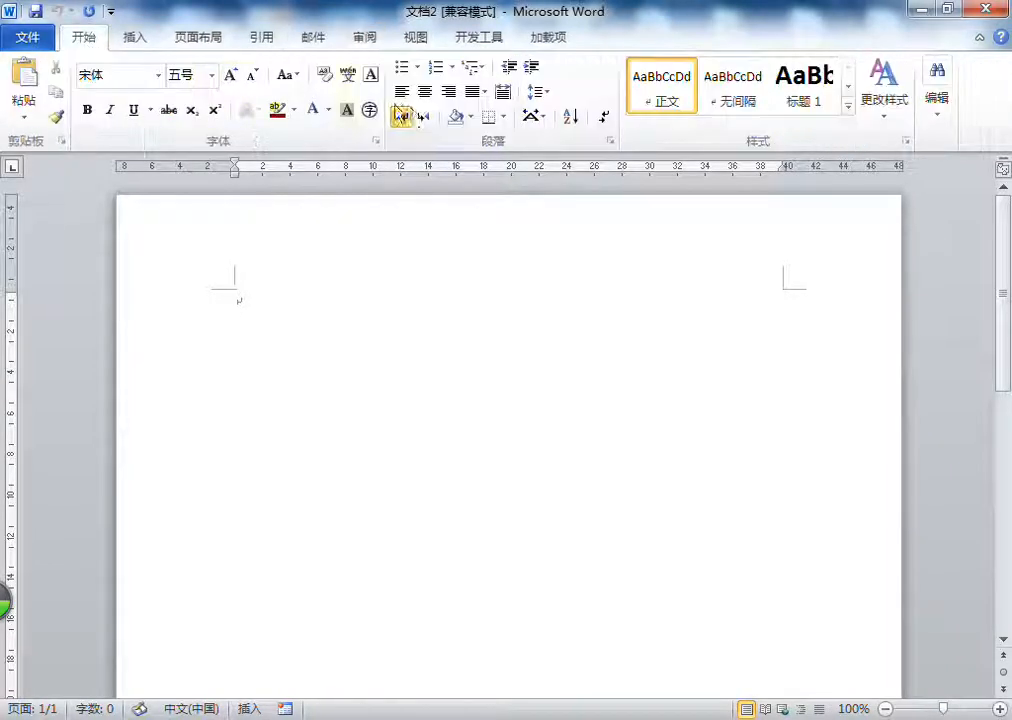
Step: Center the empty first paragraph and enter 新疆大学 in it
{"action": "left_click", "coordinate": [425, 91]}
{"action": "left_click", "coordinate": [762, 717]}
{"action": "left_click", "coordinate": [773, 679]}
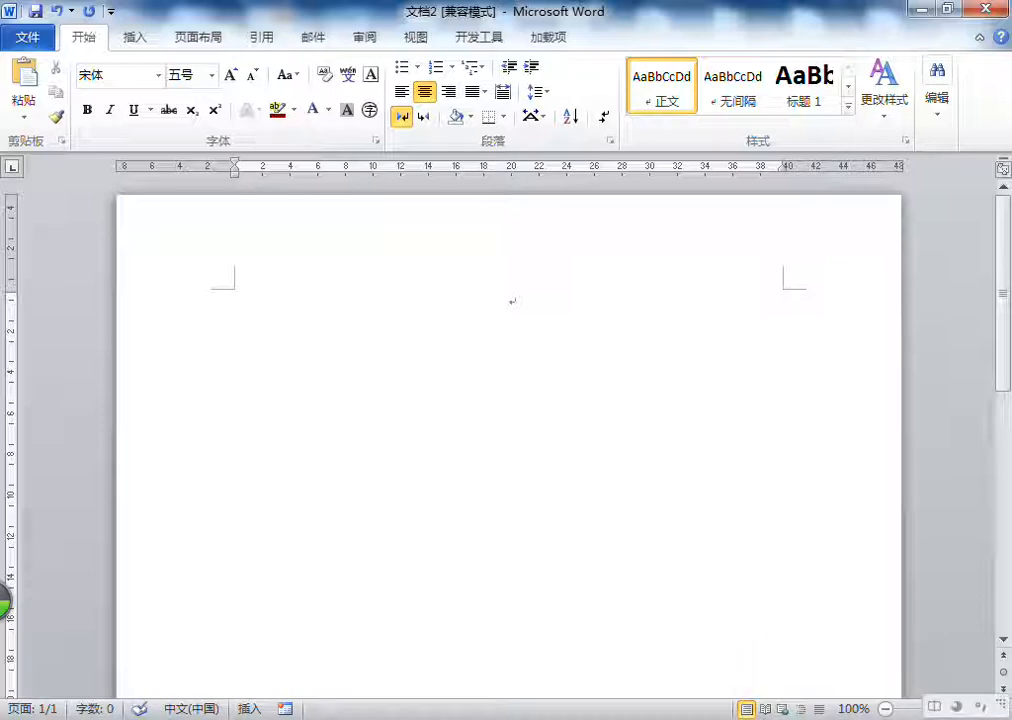
{"action": "type", "text": "xinjiang"}
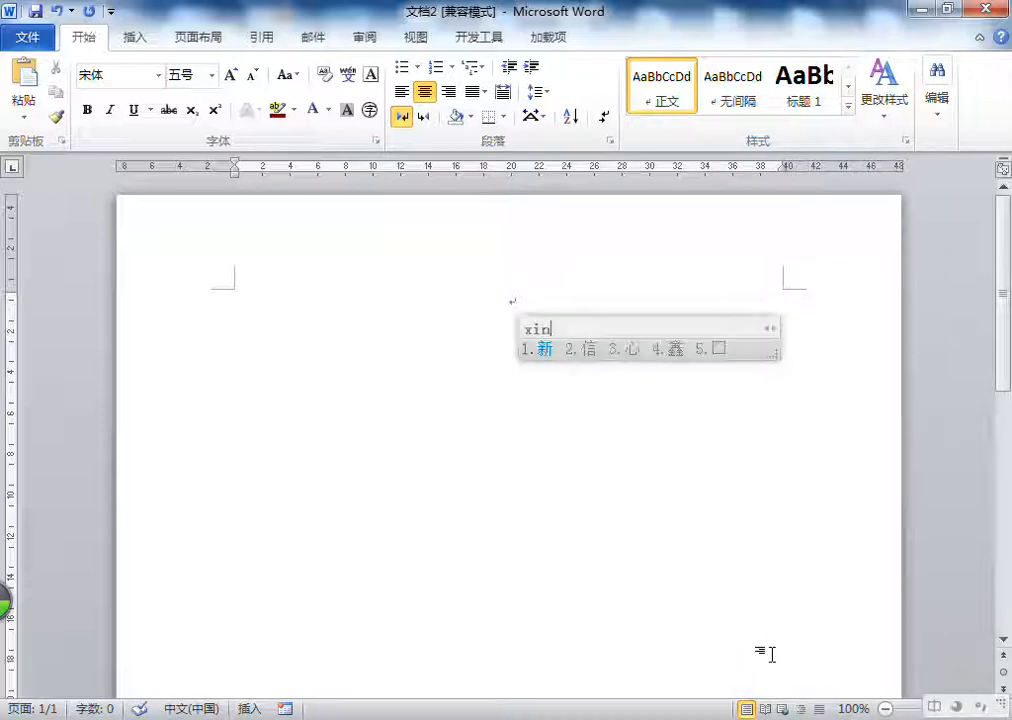
{"action": "key", "text": "space"}
{"action": "type", "text": "daxue"}
{"action": "key", "text": "space"}
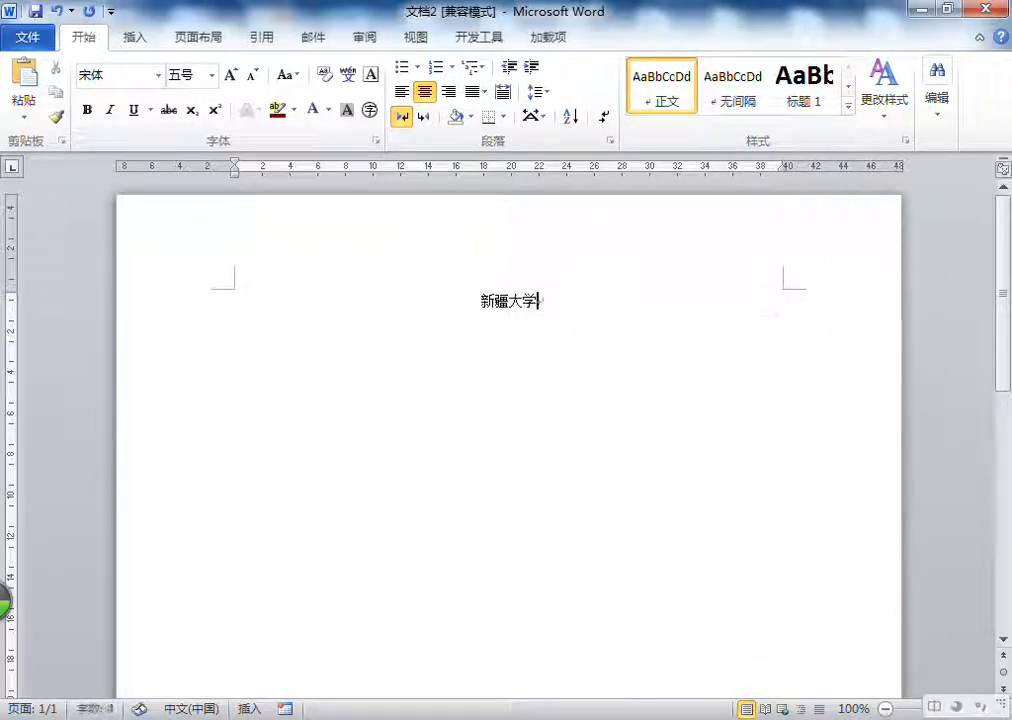
Step: Add a second centered line reading 新疆维吾尔自治区
{"action": "key", "text": "Return"}
{"action": "type", "text": "xinjia"}
{"action": "key", "text": "space"}
{"action": "type", "text": "weiwuer"}
{"action": "key", "text": "space"}
{"action": "type", "text": "zzq"}
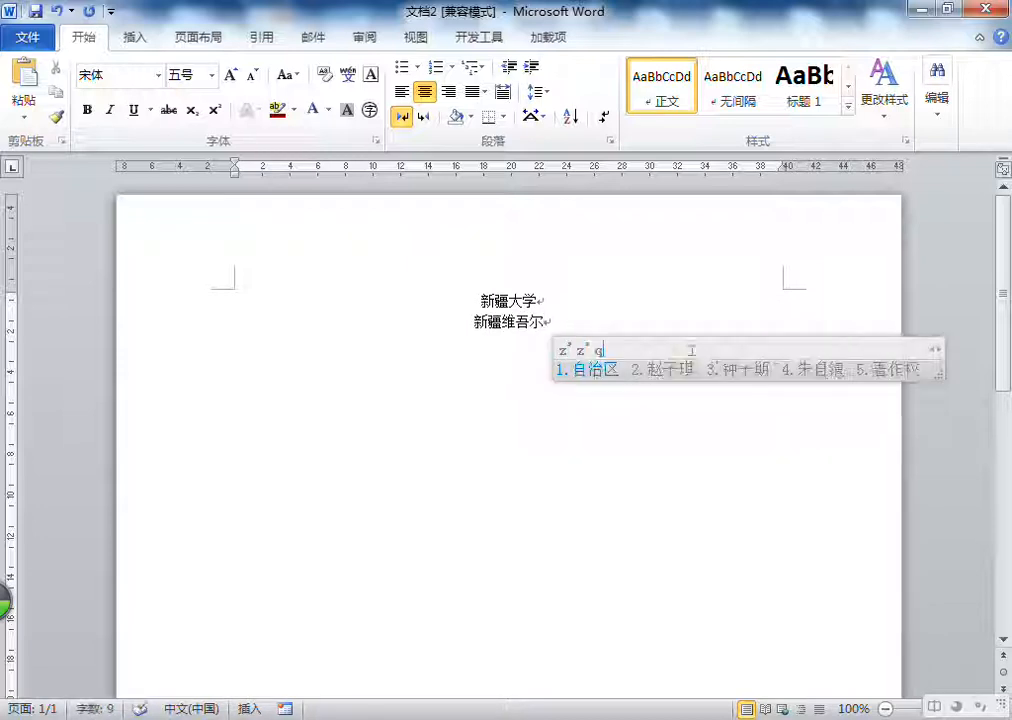
{"action": "key", "text": "space"}
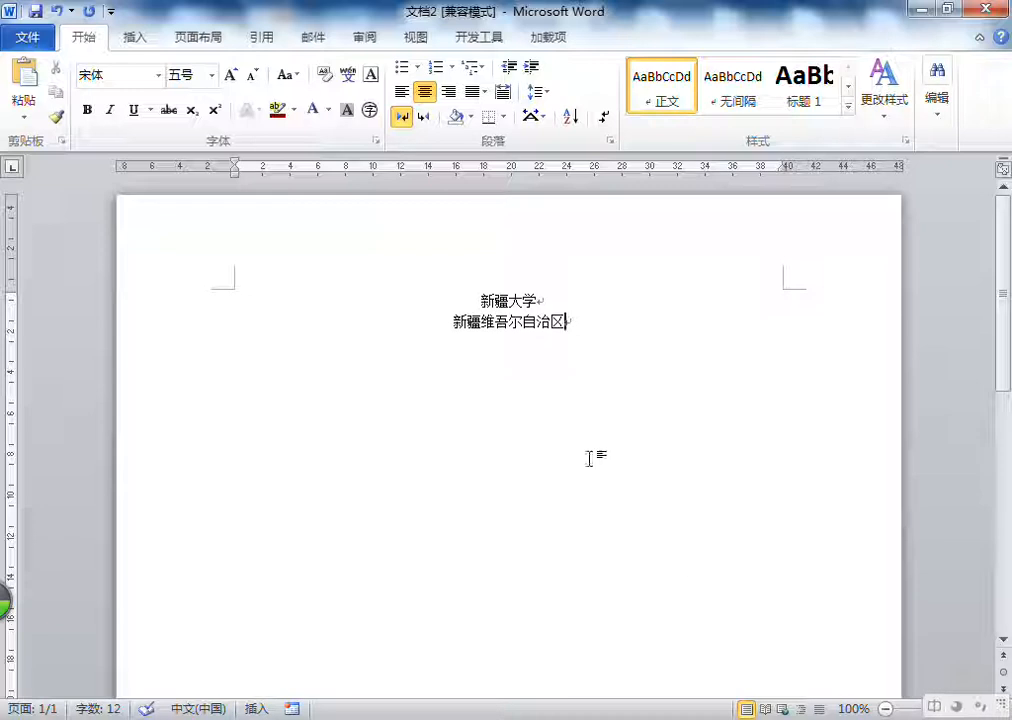
Step: Enlarge the font of both text lines to size 小初
{"action": "triple_click", "coordinate": [516, 301]}
{"action": "left_click_drag", "start_coordinate": [516, 301], "coordinate": [523, 321]}
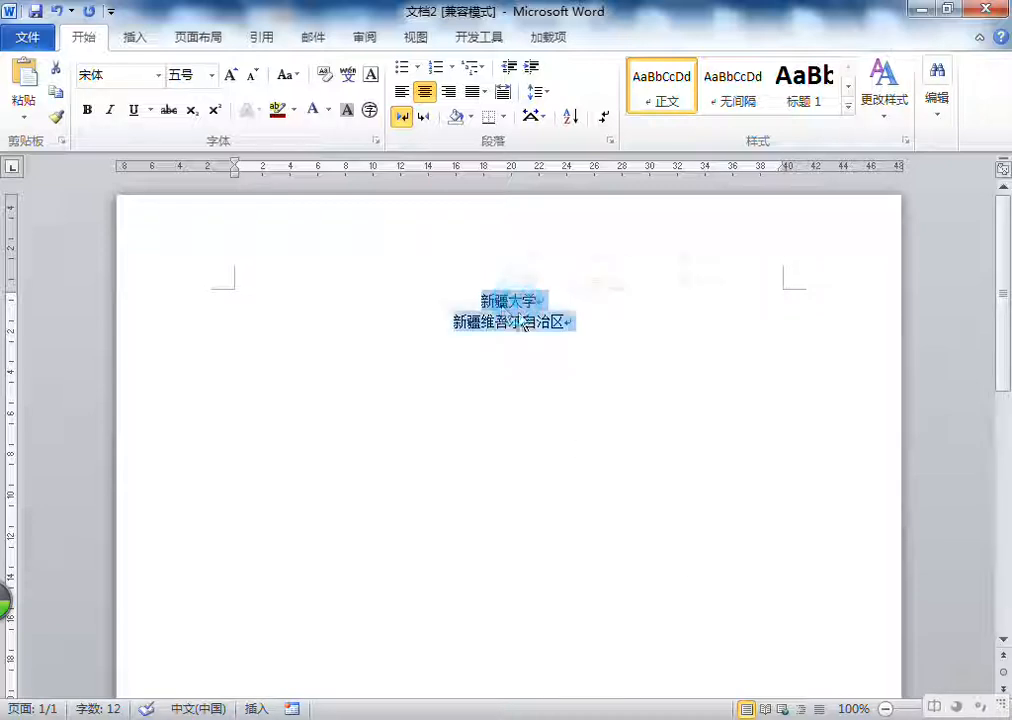
{"action": "left_click", "coordinate": [229, 76]}
{"action": "left_click", "coordinate": [229, 78]}
{"action": "left_click", "coordinate": [229, 78]}
{"action": "left_click", "coordinate": [229, 78]}
{"action": "left_click", "coordinate": [229, 78]}
{"action": "left_click", "coordinate": [253, 77]}
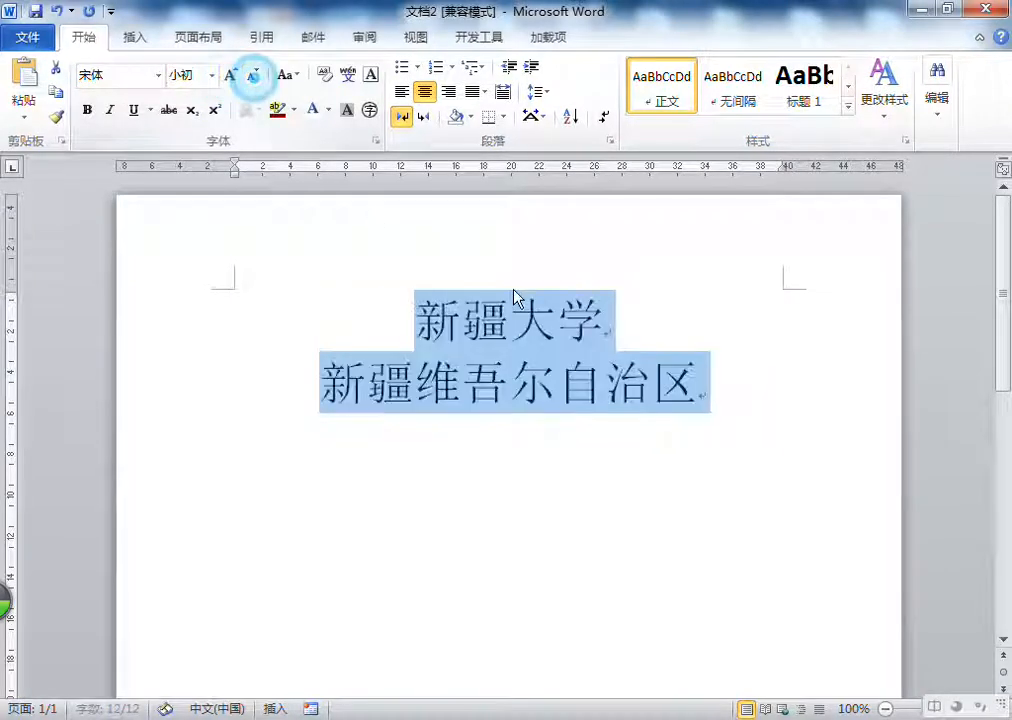
Step: Copy the 新疆大学 line and paste a duplicate directly below it
{"action": "left_click", "coordinate": [511, 322]}
{"action": "triple_click", "coordinate": [511, 322]}
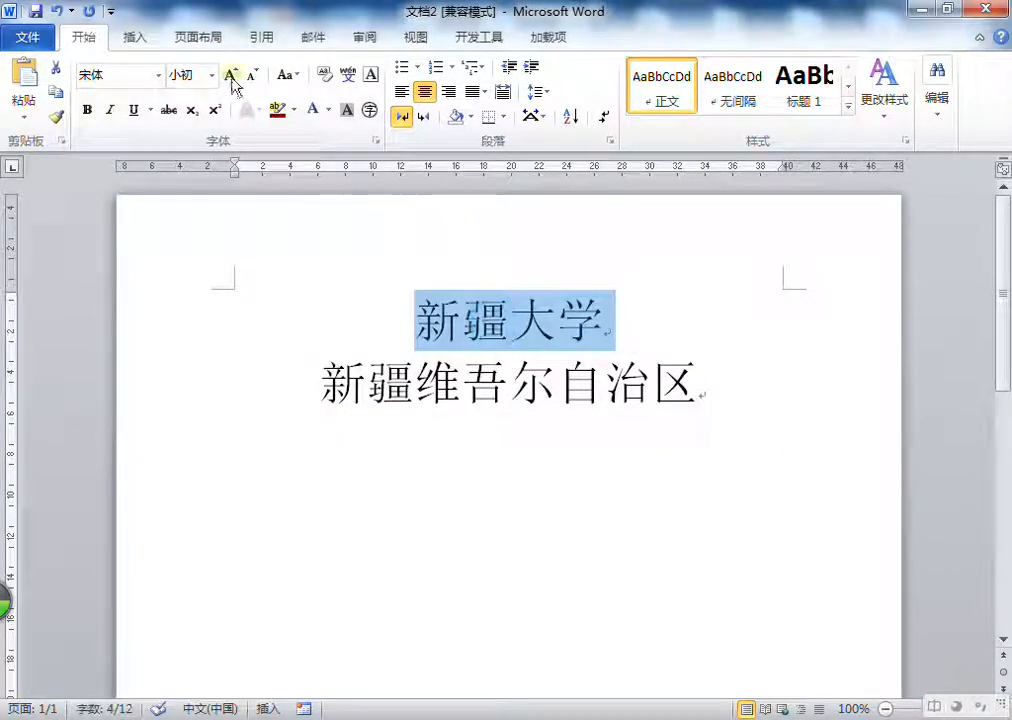
{"action": "left_click", "coordinate": [57, 94]}
{"action": "left_click", "coordinate": [23, 84]}
{"action": "left_click", "coordinate": [23, 84]}
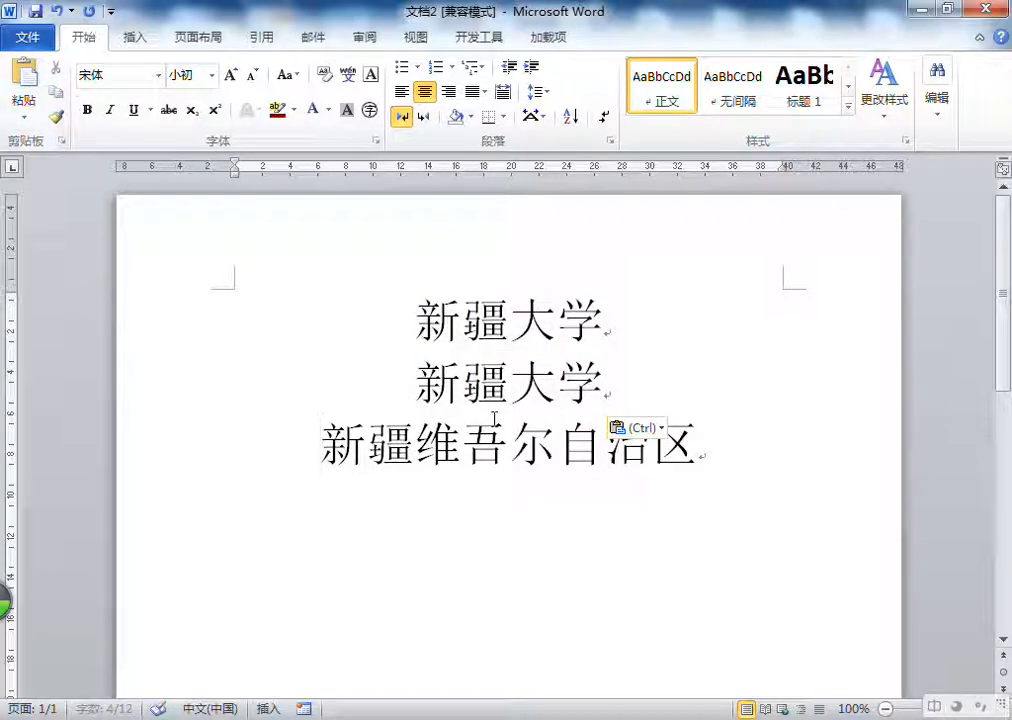
Step: Copy the 新疆维吾尔自治区 line and paste a duplicate directly below it
{"action": "triple_click", "coordinate": [497, 447]}
{"action": "left_click", "coordinate": [57, 90]}
{"action": "left_click", "coordinate": [25, 84]}
Step: Insert blank paragraphs between the four text lines to space them apart
{"action": "left_click", "coordinate": [779, 442]}
{"action": "key", "text": "Return"}
{"action": "left_click", "coordinate": [652, 400]}
{"action": "key", "text": "Return"}
{"action": "left_click", "coordinate": [660, 339]}
{"action": "key", "text": "Return"}
{"action": "right_click", "coordinate": [553, 436]}
Step: Convert the second 新疆大学 line to Traditional Chinese and back to Simplified Chinese
{"action": "triple_click", "coordinate": [520, 345]}
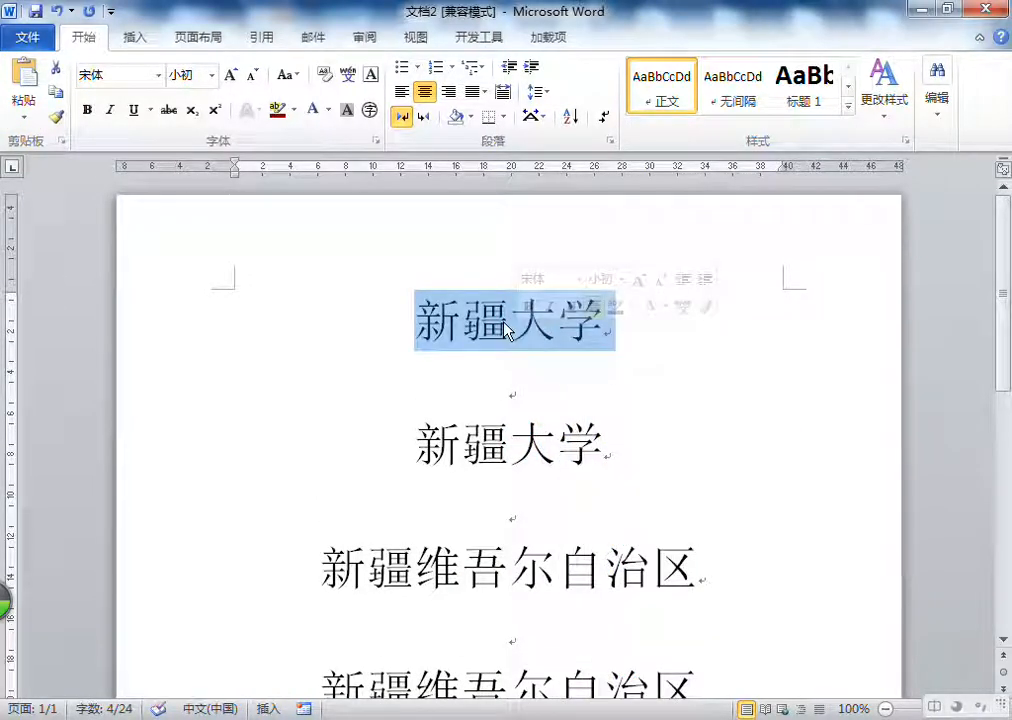
{"action": "left_click", "coordinate": [510, 325]}
{"action": "triple_click", "coordinate": [510, 440]}
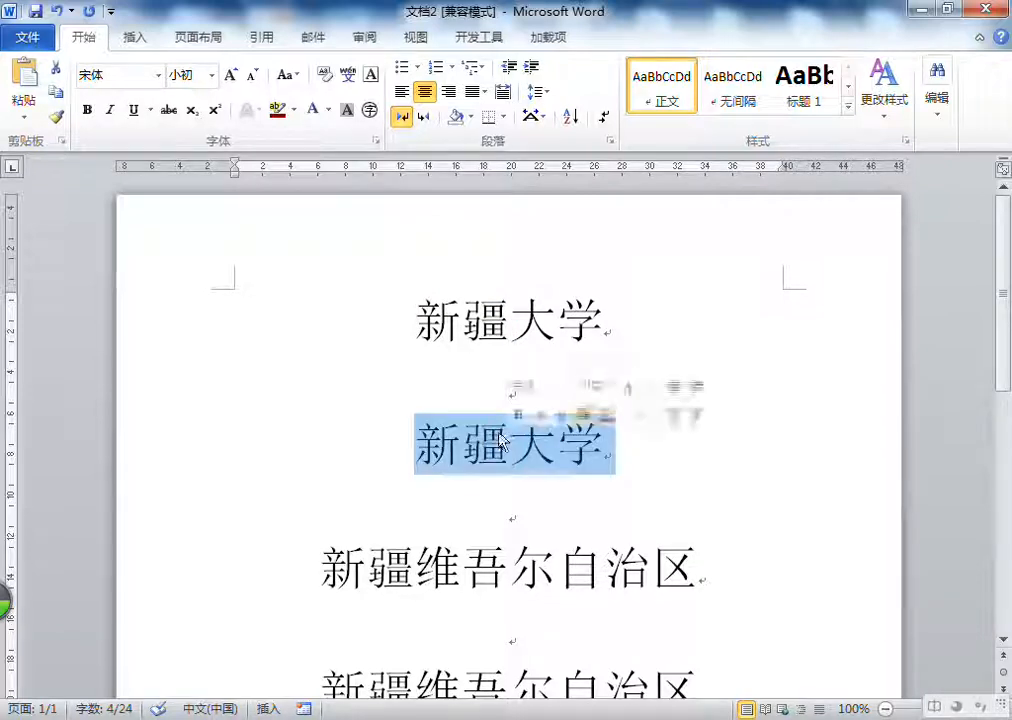
{"action": "left_click", "coordinate": [365, 38]}
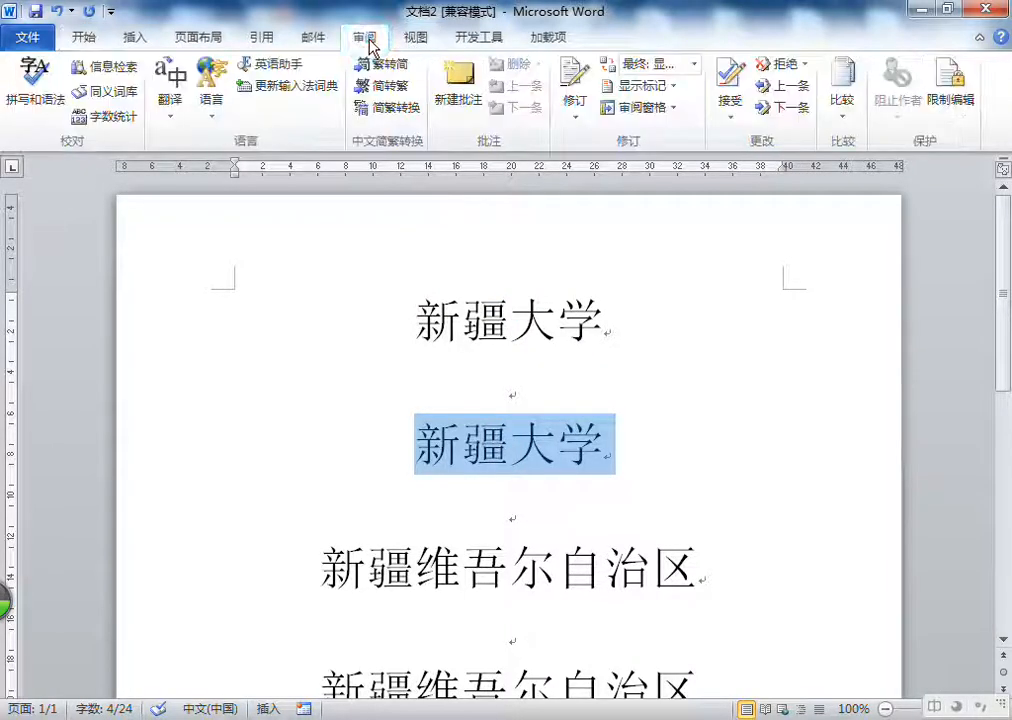
{"action": "left_click", "coordinate": [175, 107]}
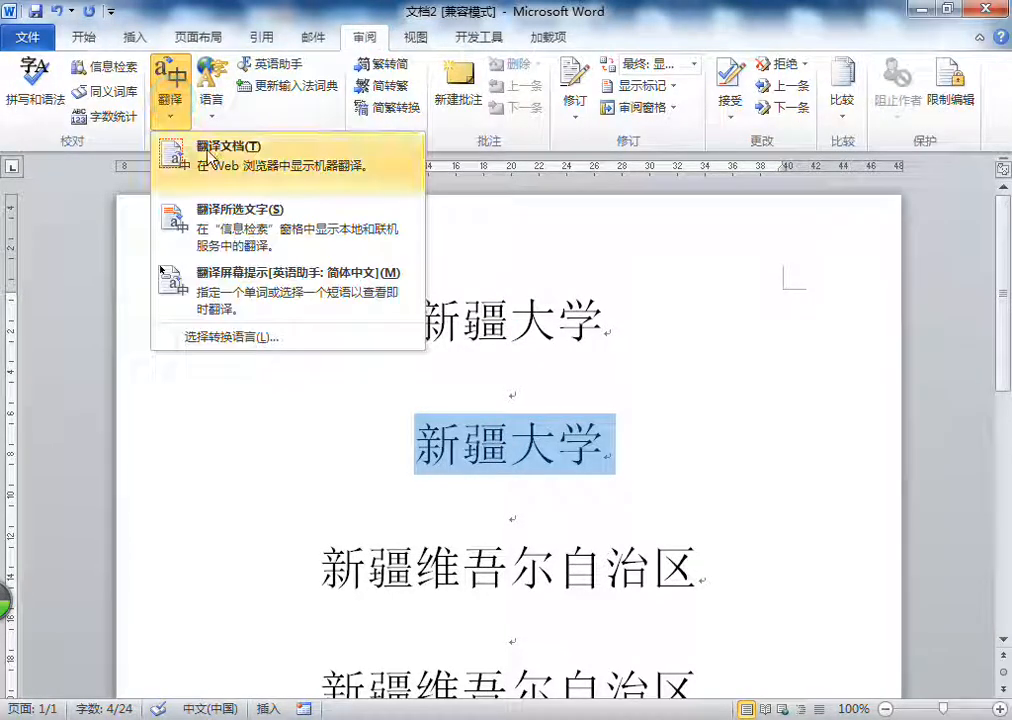
{"action": "left_click", "coordinate": [175, 97]}
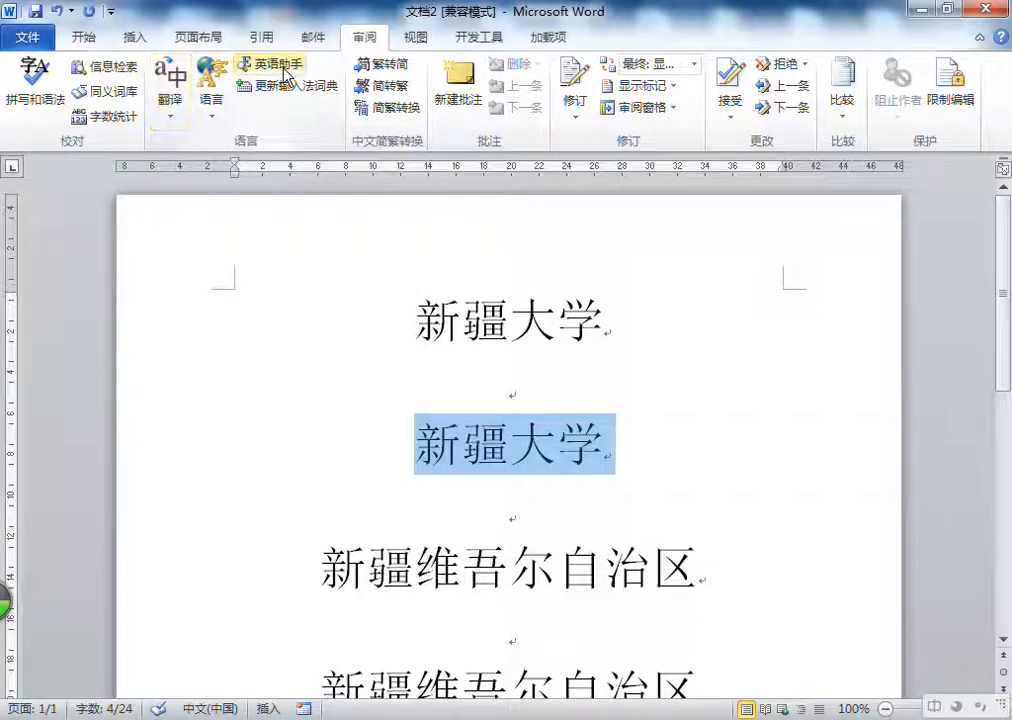
{"action": "left_click", "coordinate": [395, 68]}
{"action": "left_click", "coordinate": [393, 87]}
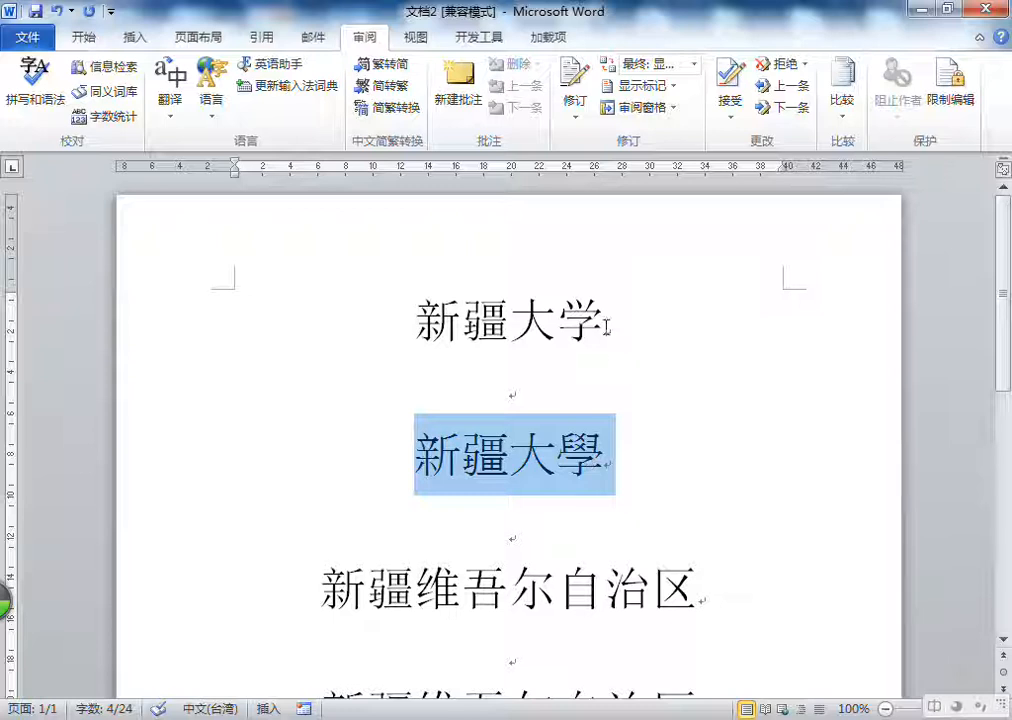
{"action": "left_click", "coordinate": [396, 68]}
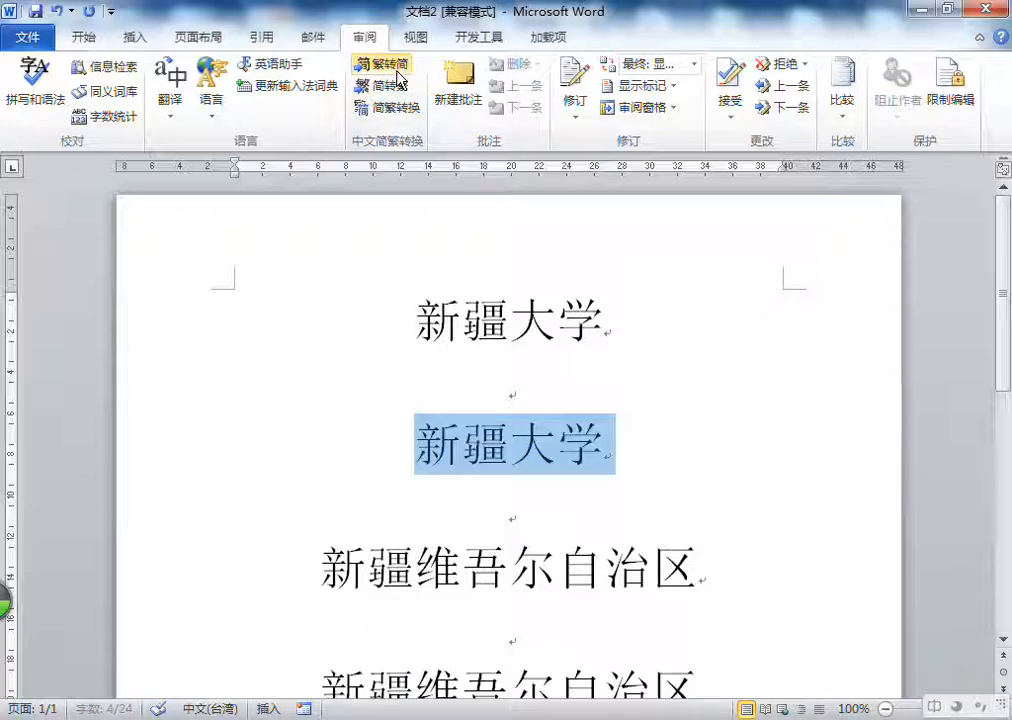
Step: Convert the last 新疆维吾尔自治区 line to Traditional Chinese
{"action": "scroll", "coordinate": [522, 346], "scroll_direction": "down", "scroll_amount": 3}
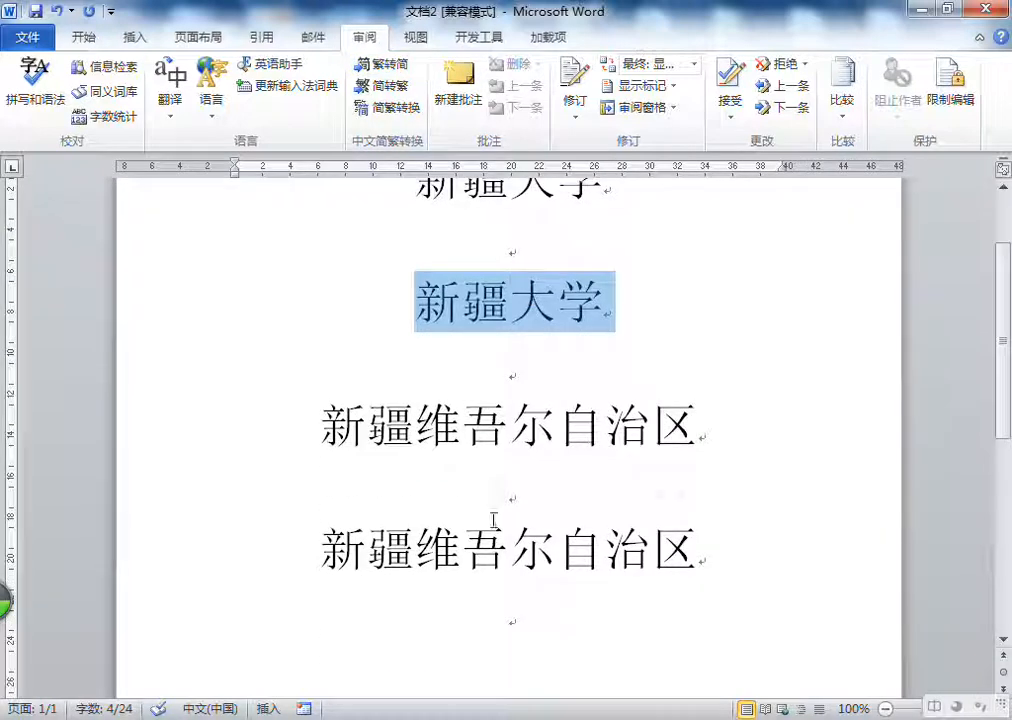
{"action": "triple_click", "coordinate": [478, 549]}
{"action": "left_click", "coordinate": [401, 90]}
{"action": "left_click", "coordinate": [398, 70]}
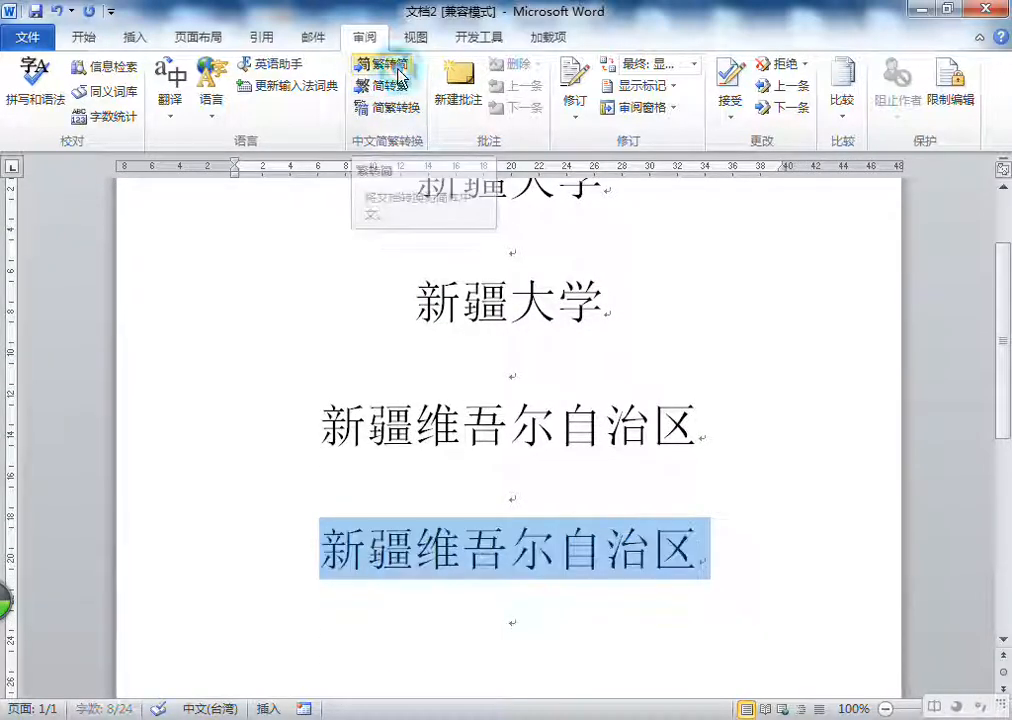
{"action": "left_click", "coordinate": [390, 86]}
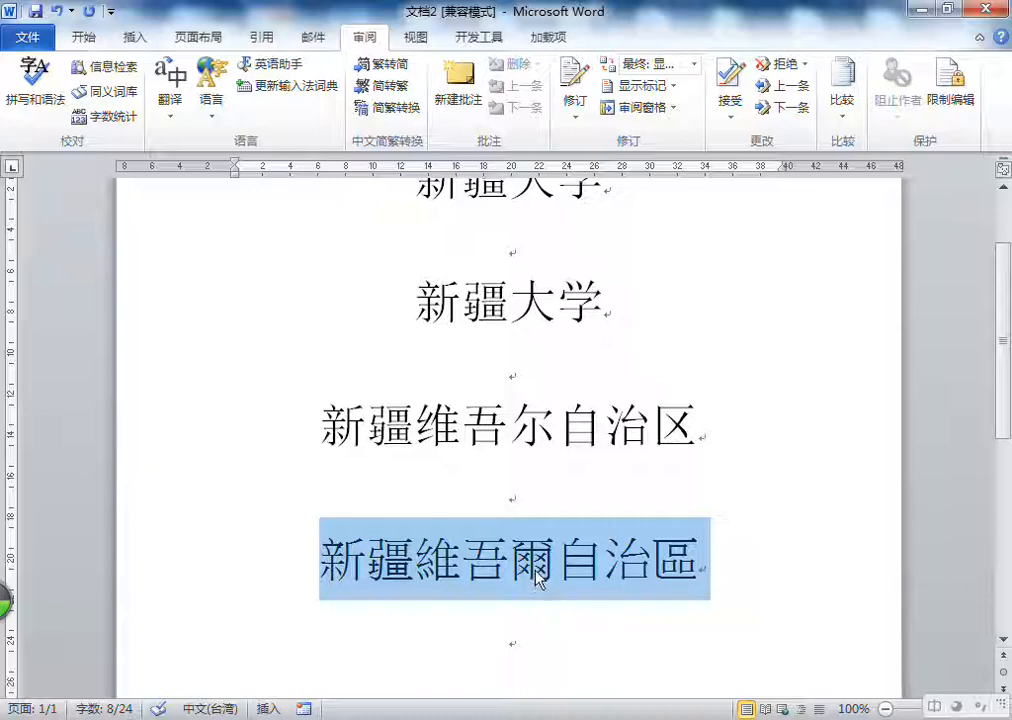
Step: View the Chinese conversion options, cancel them, and convert the last line back to Simplified Chinese
{"action": "left_click", "coordinate": [388, 106]}
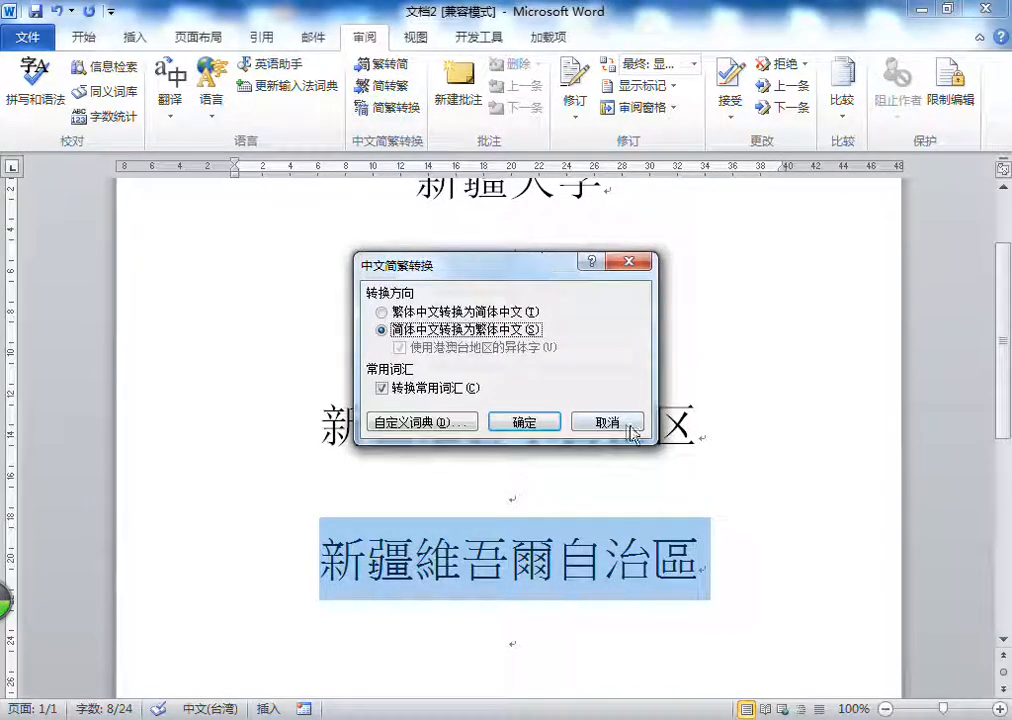
{"action": "left_click", "coordinate": [628, 424]}
{"action": "left_click", "coordinate": [384, 65]}
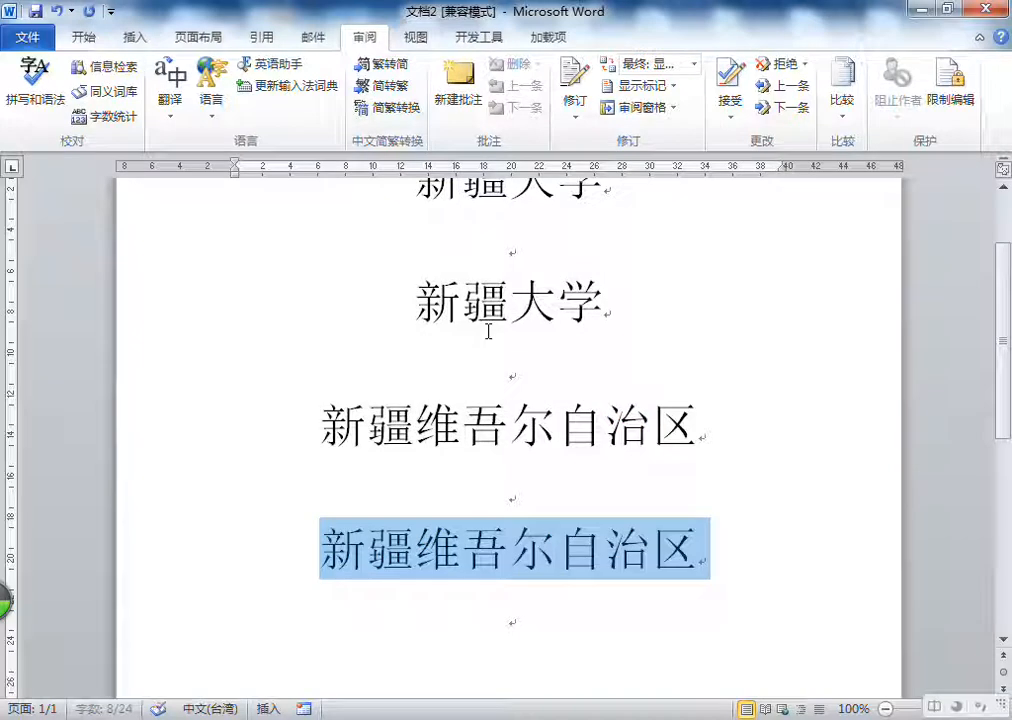
Step: Send the whole document for online translation from 中文(中国) to 阿拉伯语, and close the browser window it opens
{"action": "left_click", "coordinate": [538, 375]}
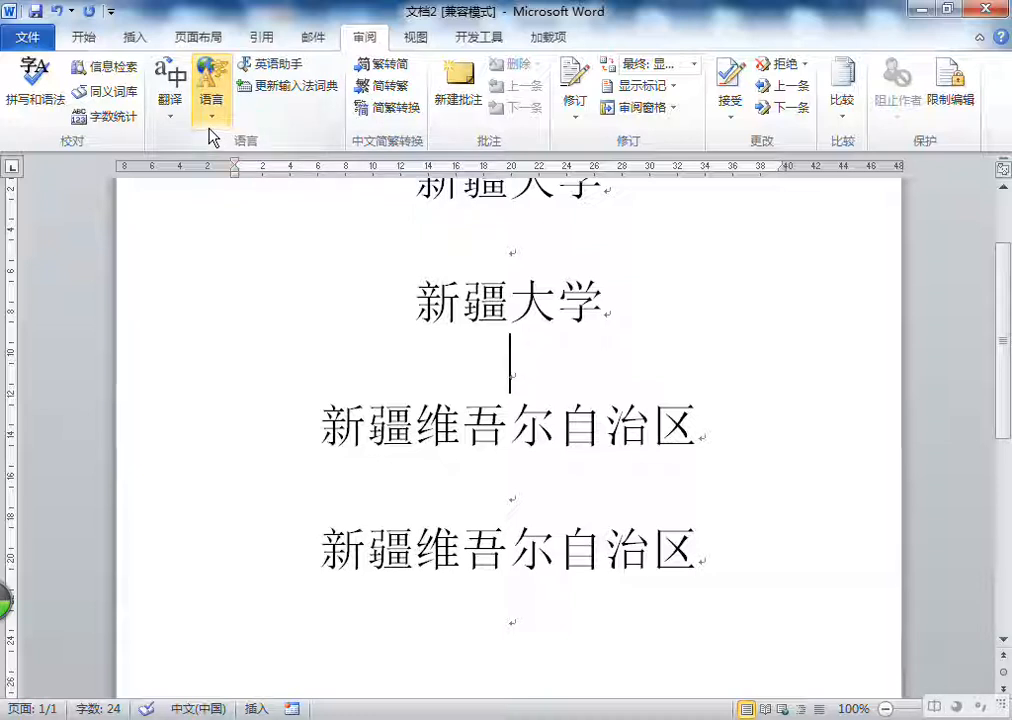
{"action": "left_click", "coordinate": [170, 97]}
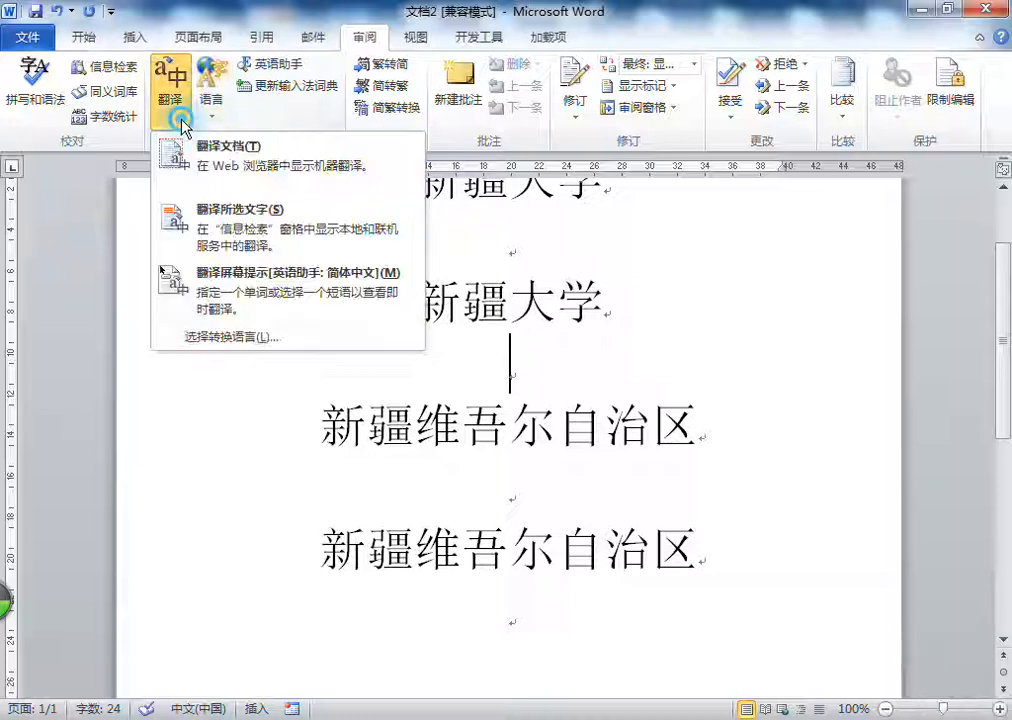
{"action": "left_click", "coordinate": [273, 166]}
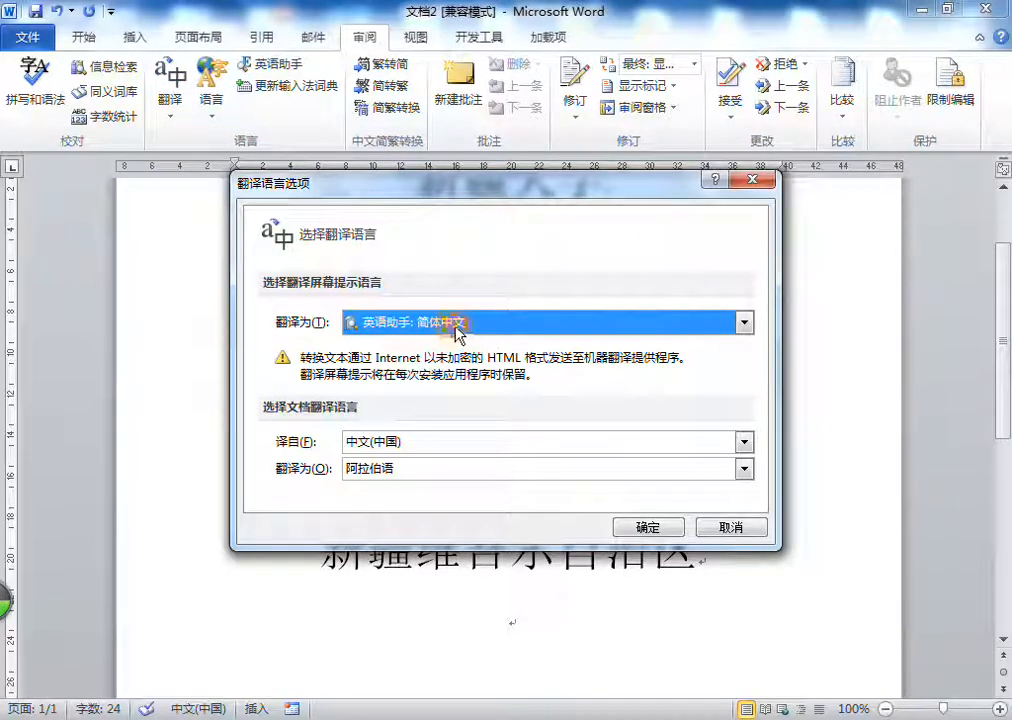
{"action": "left_click", "coordinate": [647, 526]}
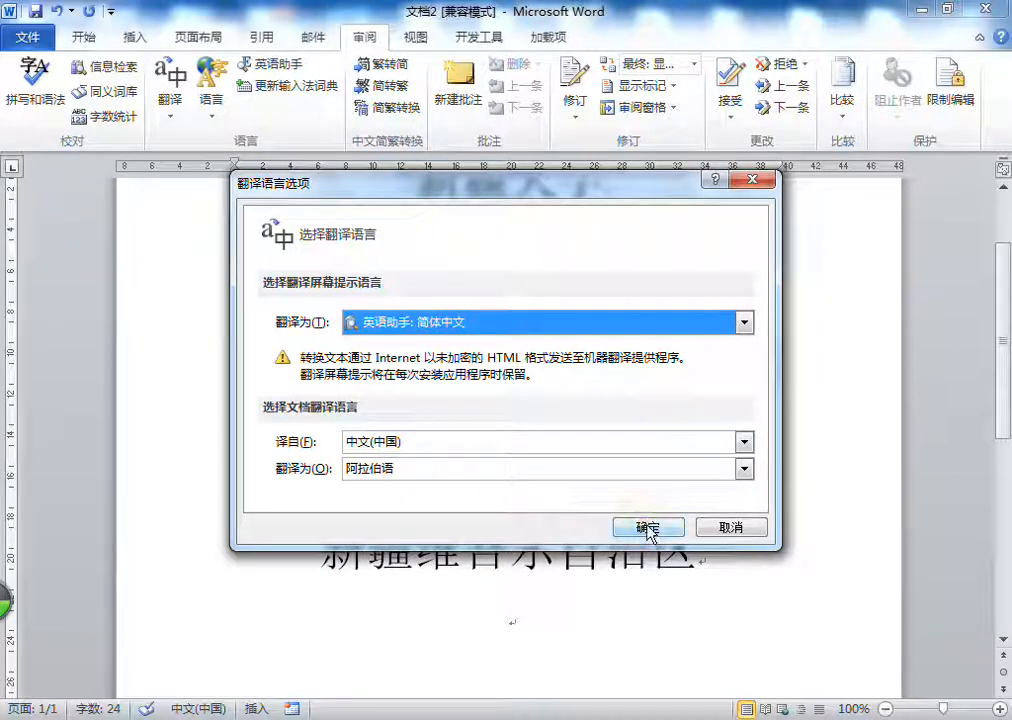
{"action": "left_click", "coordinate": [468, 417]}
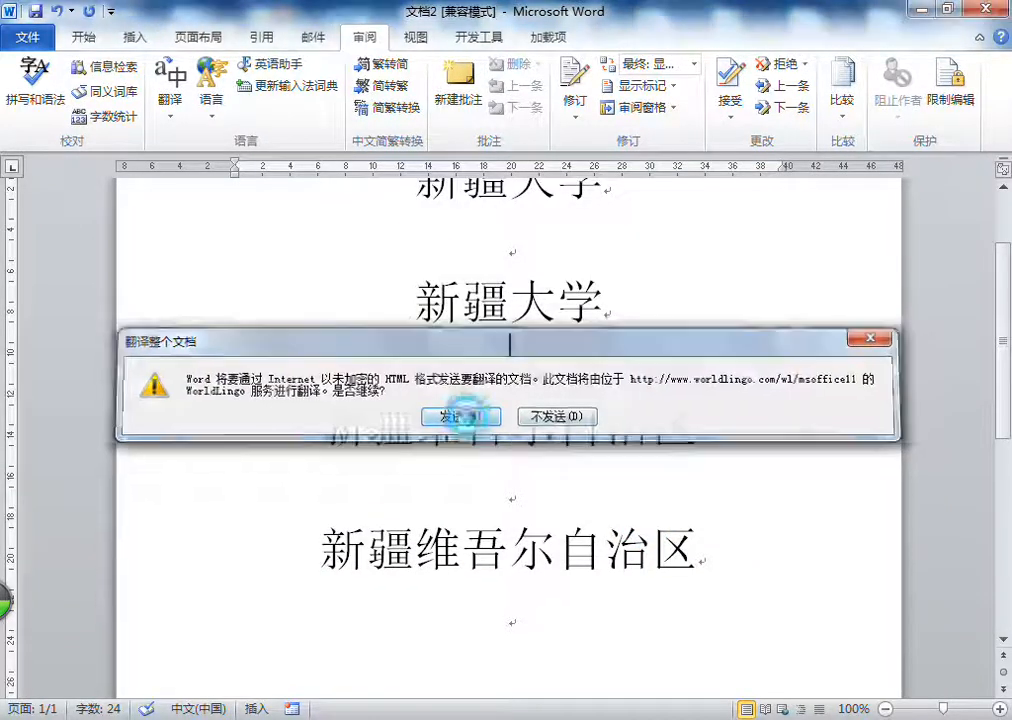
{"action": "left_click", "coordinate": [538, 365]}
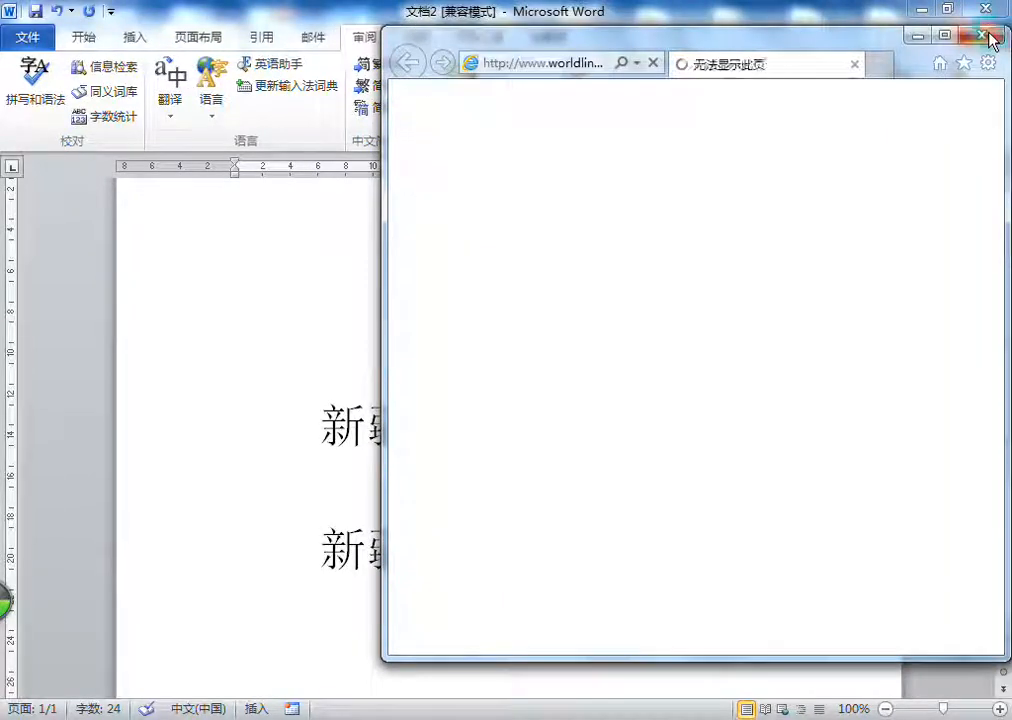
{"action": "left_click", "coordinate": [988, 38]}
Step: Open the translation of selected text (翻译所选文字), check its target language setting, and close the research pane
{"action": "left_click", "coordinate": [170, 100]}
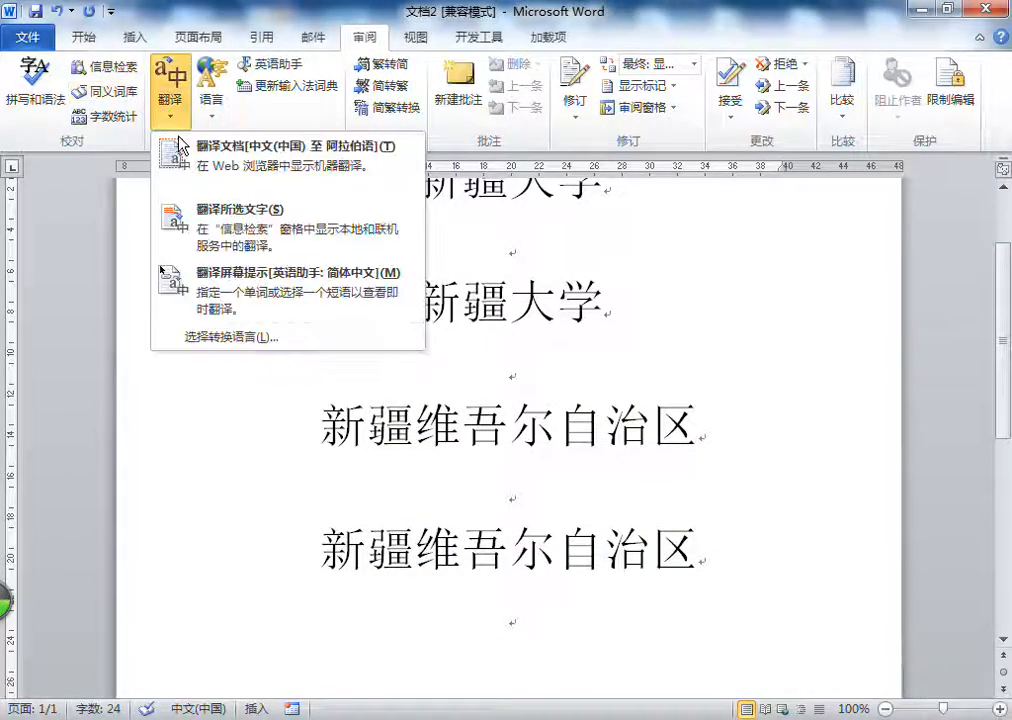
{"action": "left_click", "coordinate": [245, 220]}
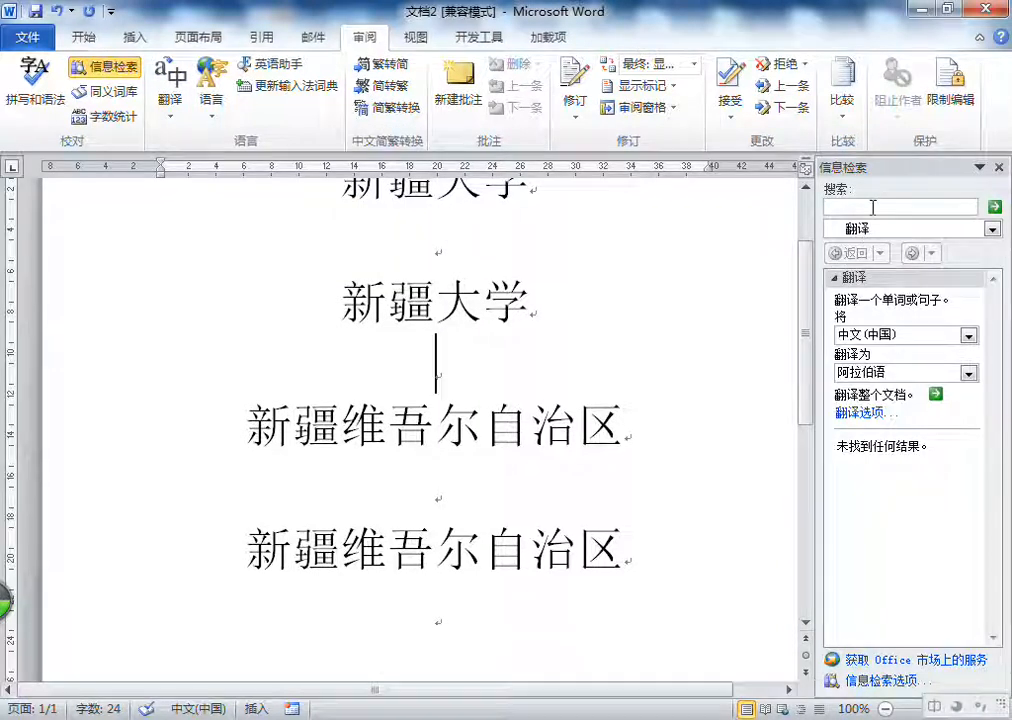
{"action": "left_click", "coordinate": [897, 371]}
{"action": "left_click", "coordinate": [887, 373]}
{"action": "left_click", "coordinate": [461, 347]}
{"action": "left_click", "coordinate": [1002, 167]}
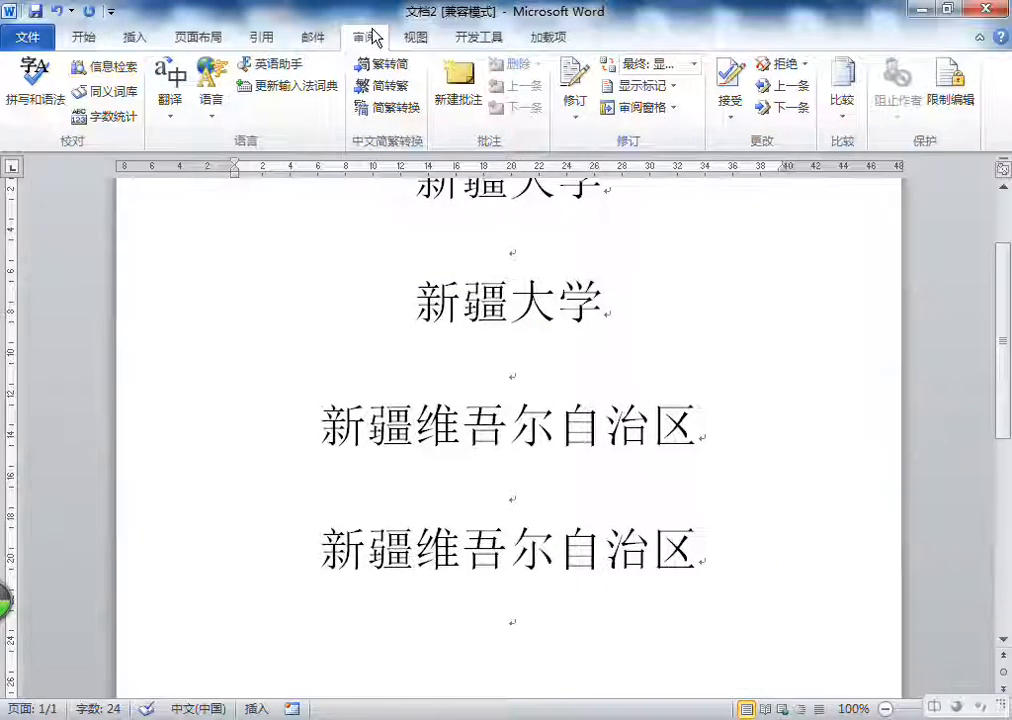
Step: Reopen the translation of selected text and choose 翻译 as the reference source for the search
{"action": "left_click", "coordinate": [172, 118]}
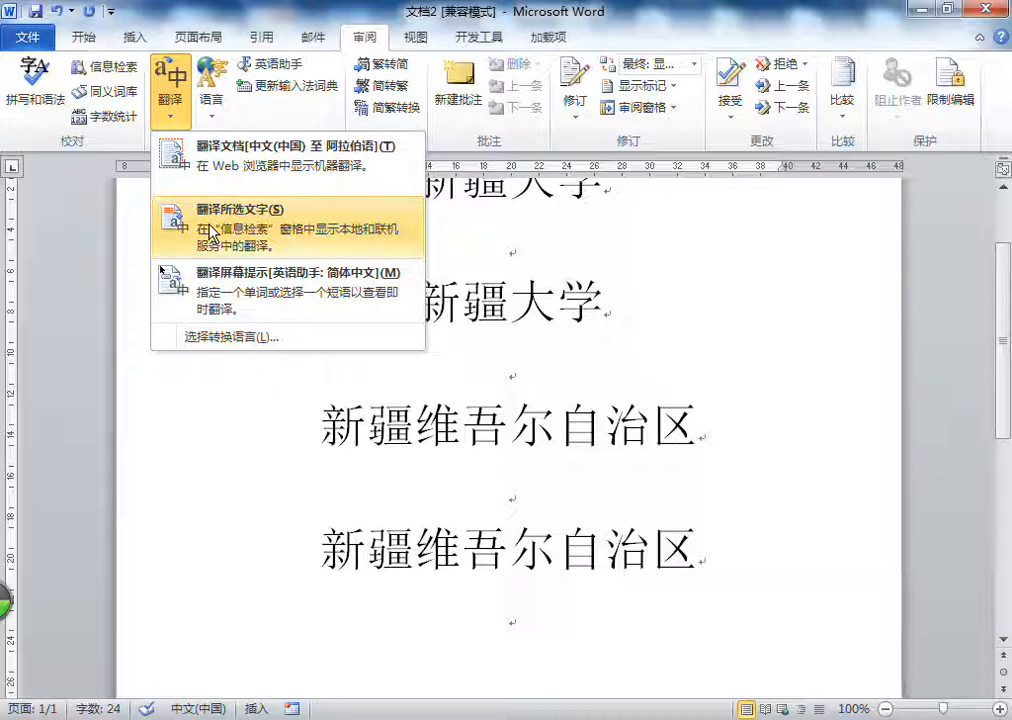
{"action": "left_click", "coordinate": [210, 232]}
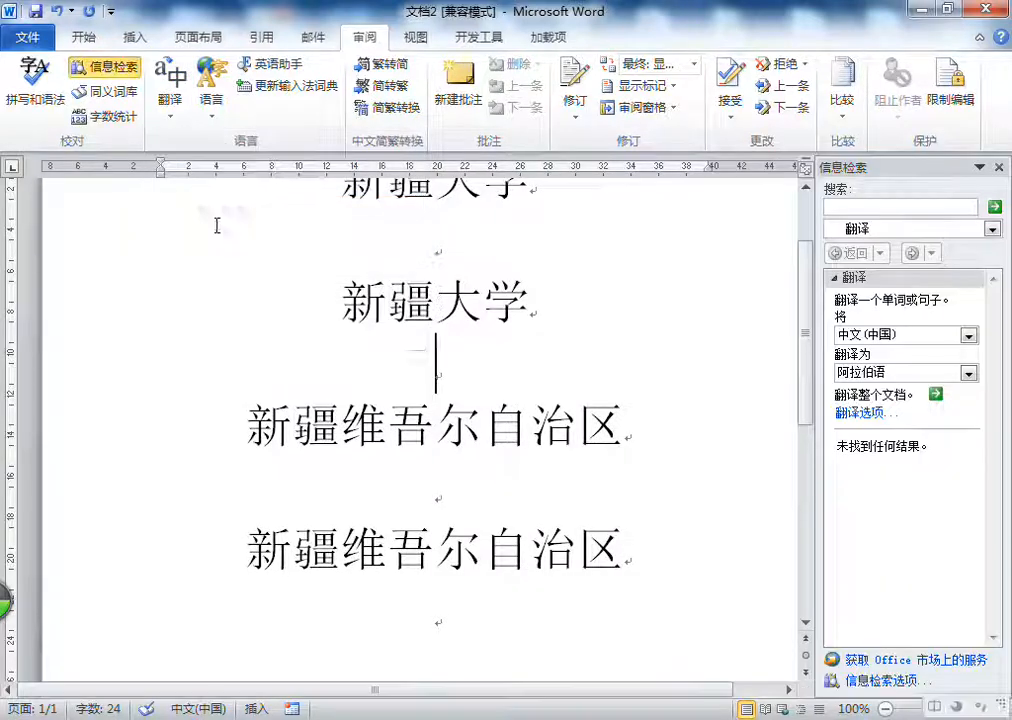
{"action": "left_click", "coordinate": [474, 350]}
{"action": "scroll", "coordinate": [757, 321], "scroll_direction": "up", "scroll_amount": 2}
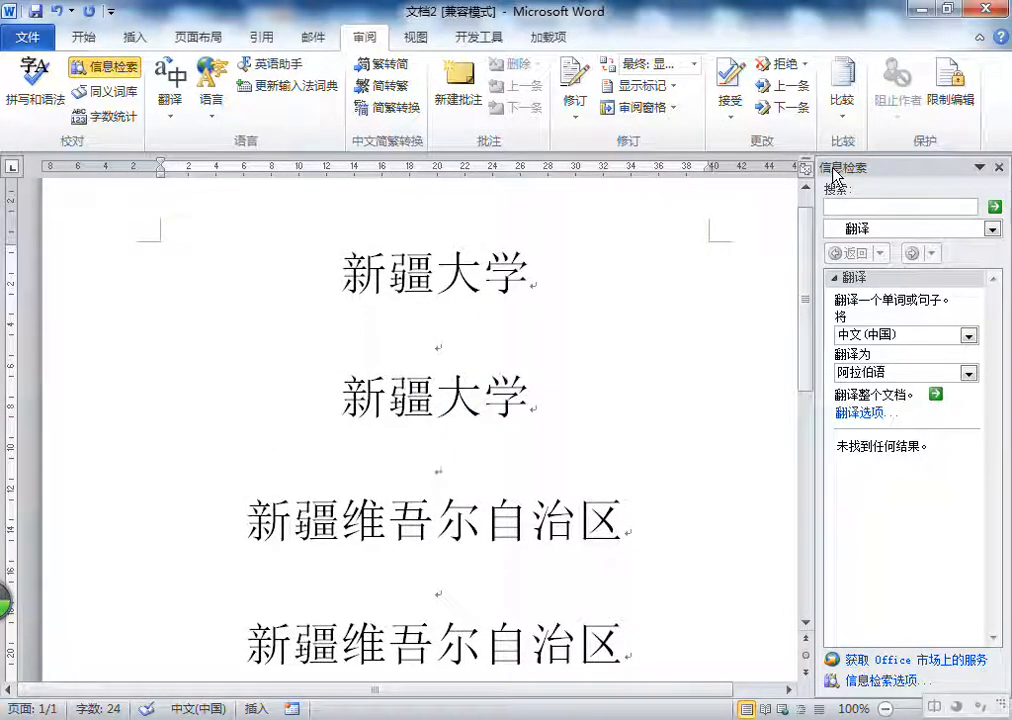
{"action": "left_click", "coordinate": [952, 229]}
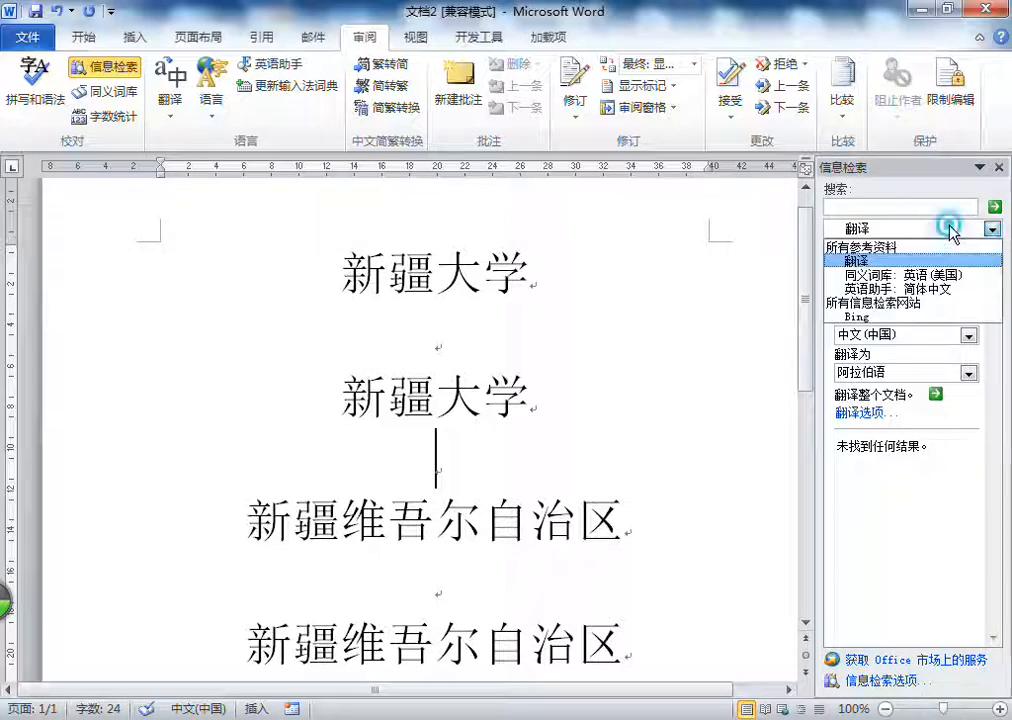
{"action": "left_click", "coordinate": [862, 261]}
{"action": "left_click", "coordinate": [883, 206]}
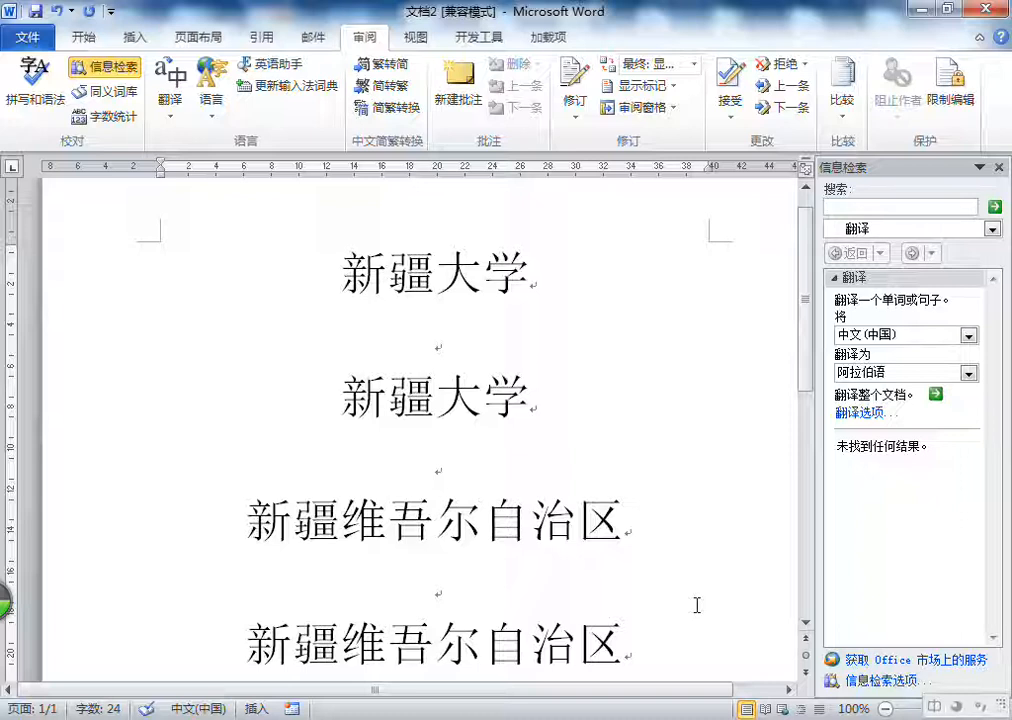
Step: Search the 翻译 reference source for the word 手机
{"action": "type", "text": "shouji"}
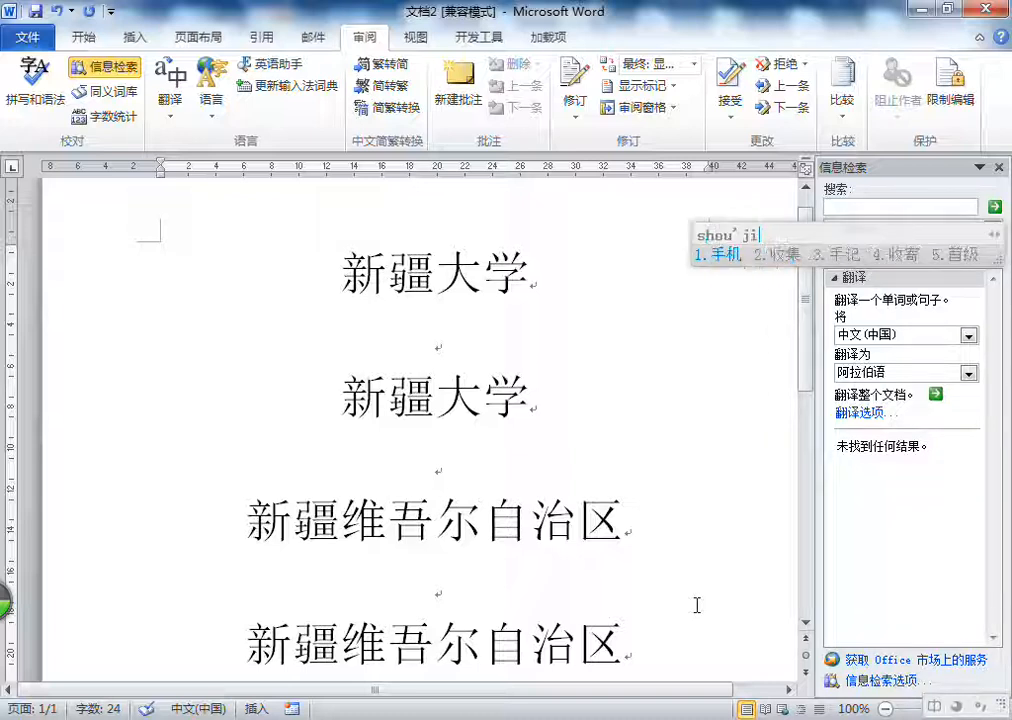
{"action": "key", "text": "space"}
{"action": "left_click", "coordinate": [915, 229]}
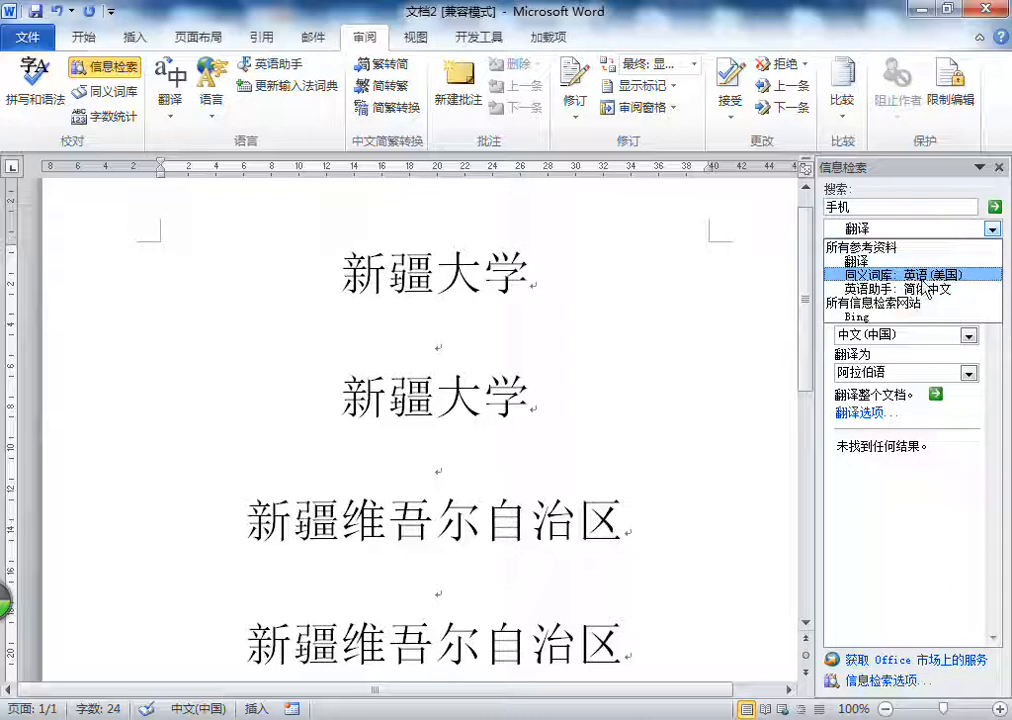
{"action": "left_click", "coordinate": [924, 362]}
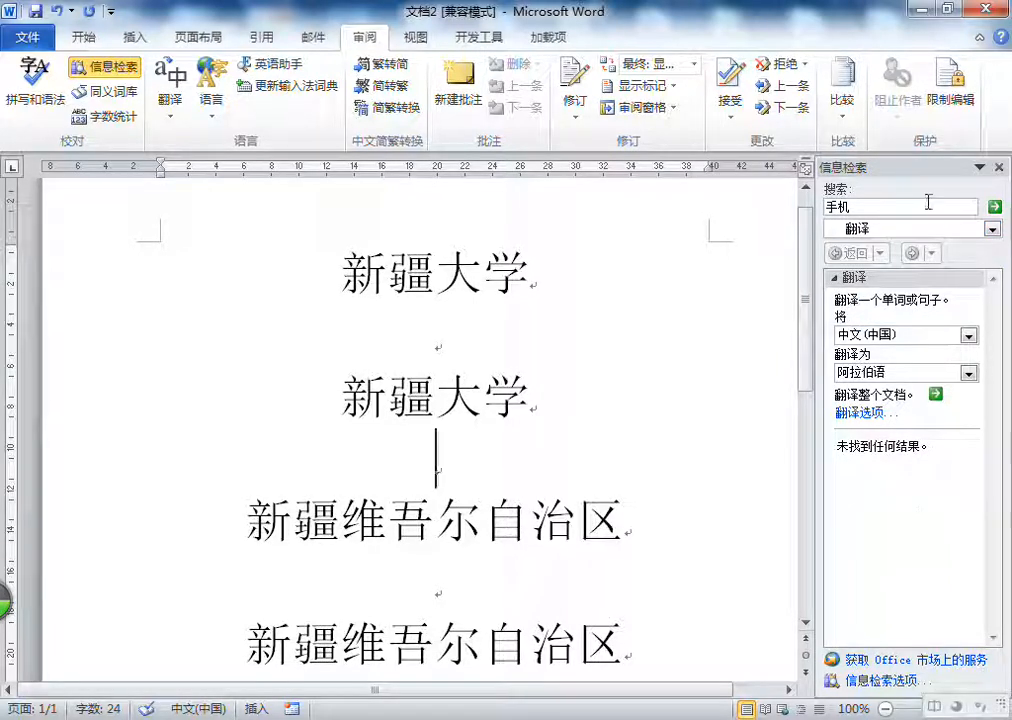
{"action": "left_click", "coordinate": [926, 203]}
{"action": "left_click", "coordinate": [994, 206]}
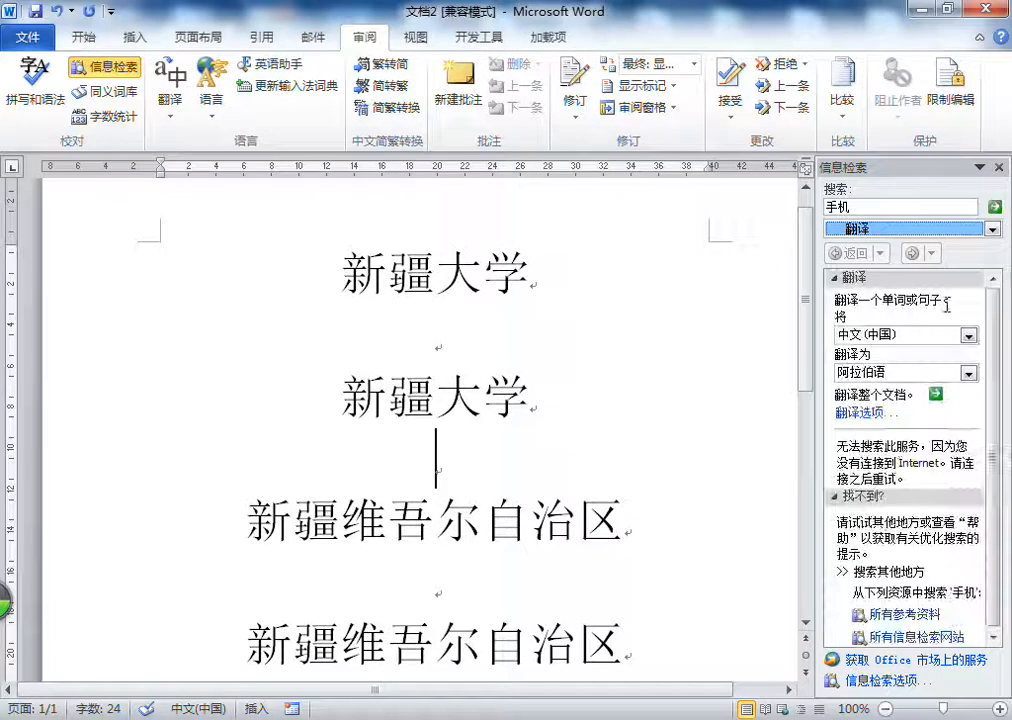
{"action": "left_click", "coordinate": [897, 503]}
{"action": "left_click", "coordinate": [886, 494]}
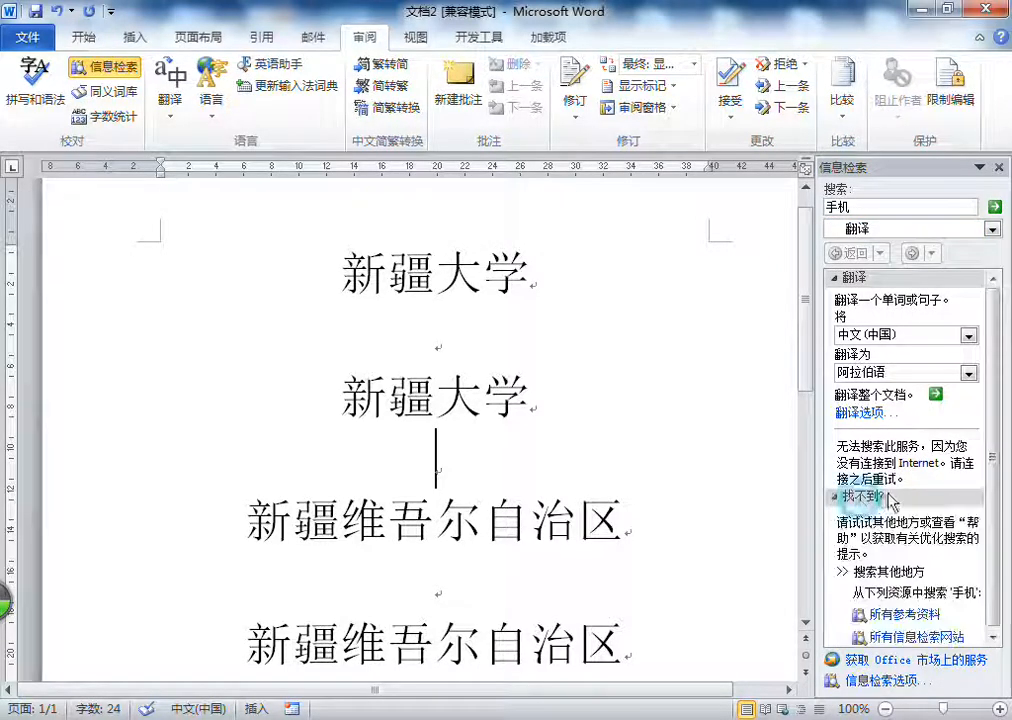
Step: Set the translation target language to 英语(美国) and repeat the search for 手机
{"action": "left_click", "coordinate": [897, 338]}
{"action": "left_click", "coordinate": [897, 338]}
{"action": "left_click", "coordinate": [897, 338]}
{"action": "left_click", "coordinate": [899, 350]}
{"action": "left_click", "coordinate": [900, 370]}
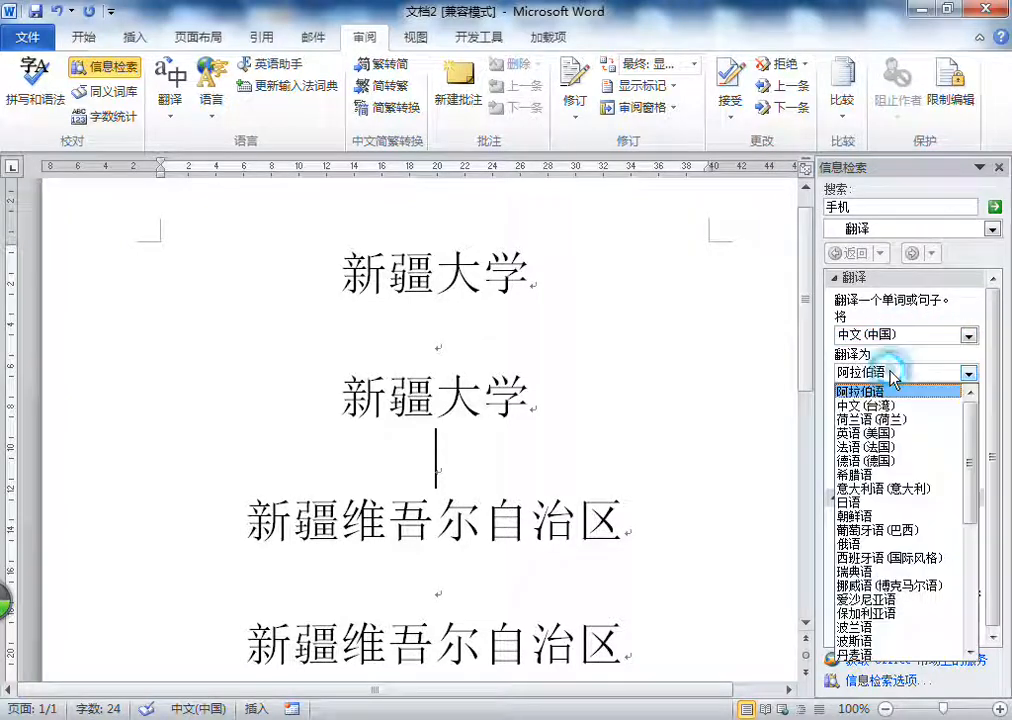
{"action": "left_click", "coordinate": [884, 432]}
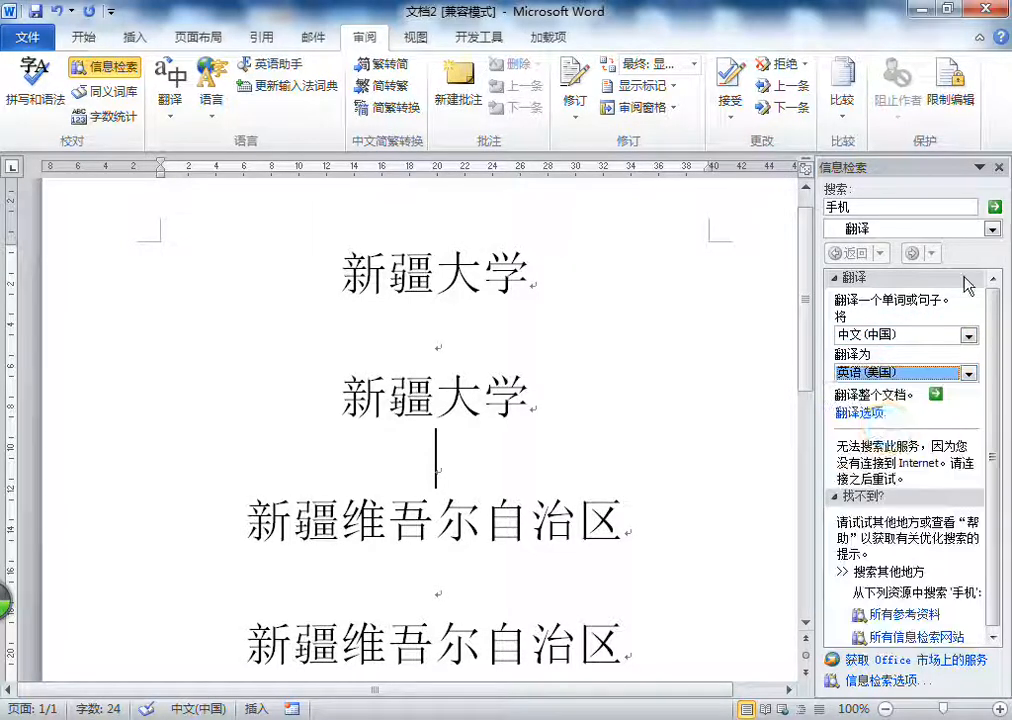
{"action": "left_click", "coordinate": [994, 206]}
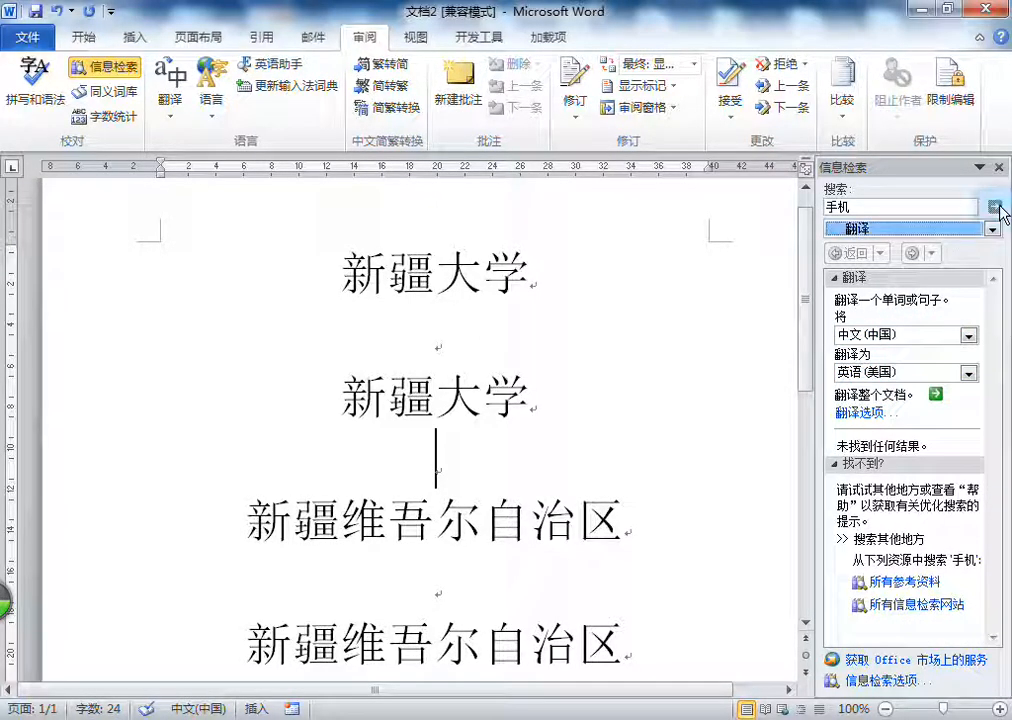
Step: Keep 翻译 as the reference source, send the whole document for online translation into 英语(美国), and close the browser window it opens
{"action": "left_click", "coordinate": [884, 206]}
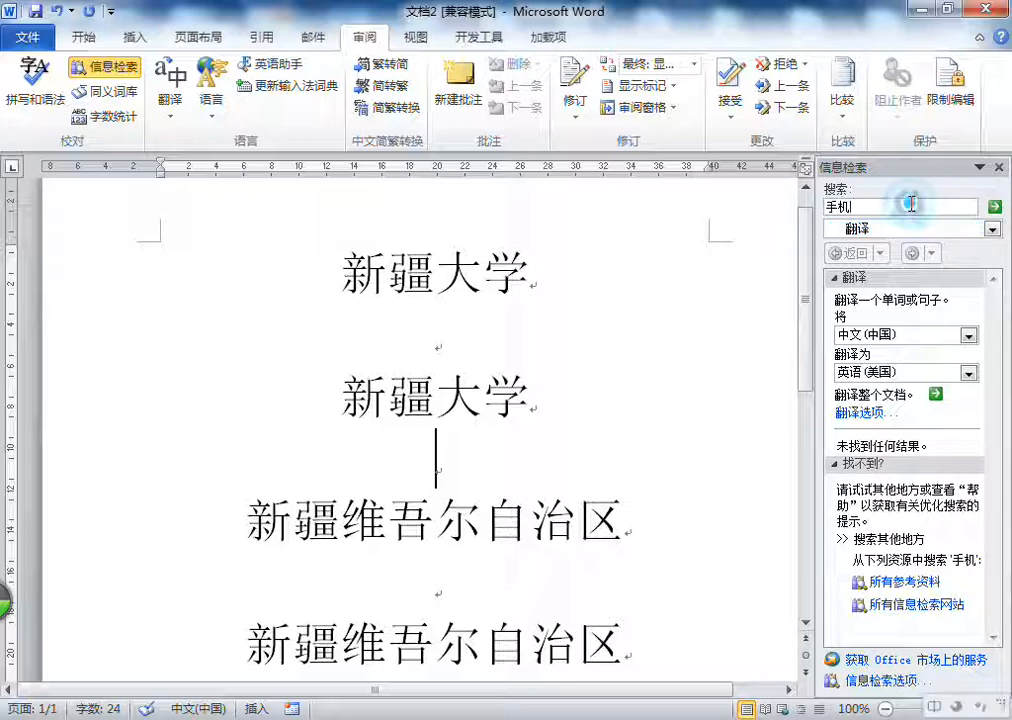
{"action": "left_click", "coordinate": [991, 229]}
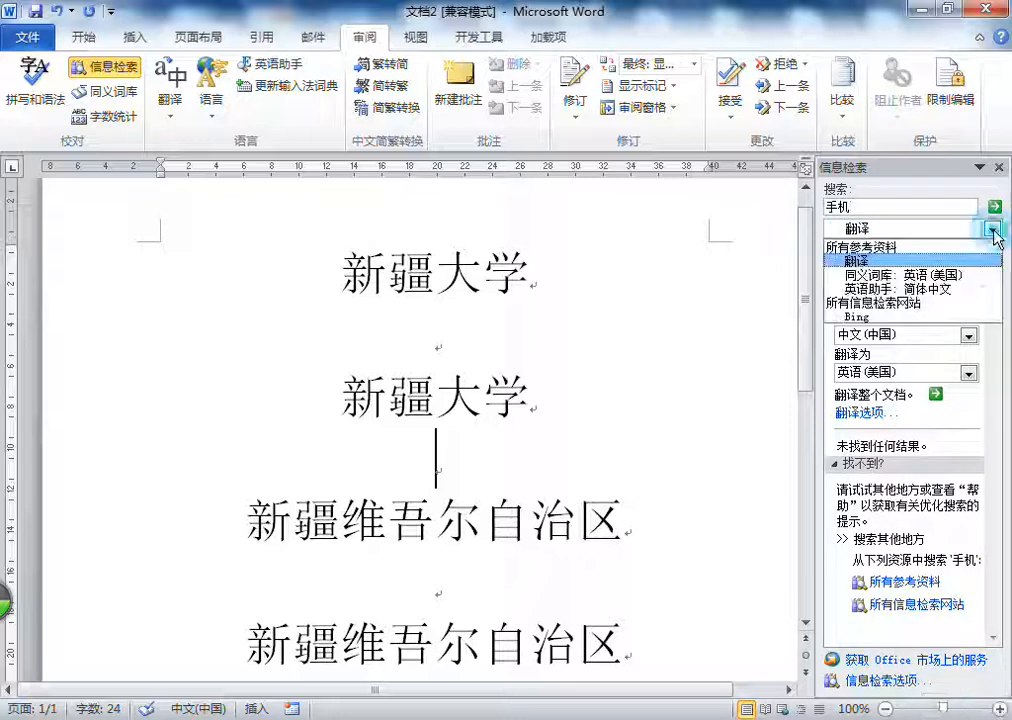
{"action": "left_click", "coordinate": [903, 262]}
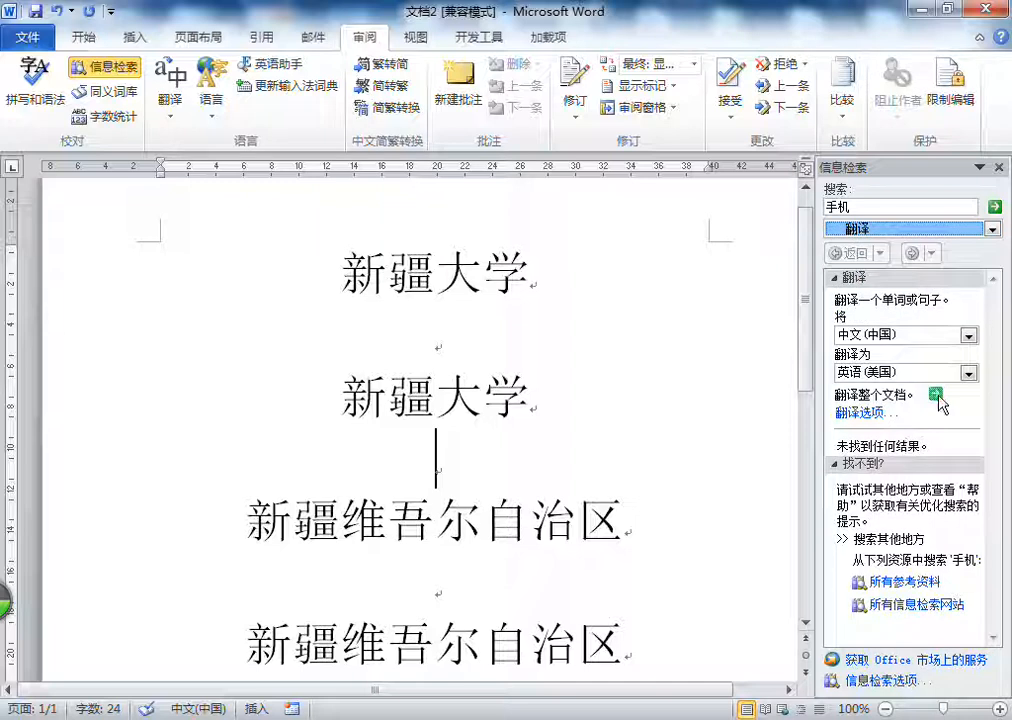
{"action": "left_click", "coordinate": [936, 394]}
{"action": "left_click", "coordinate": [460, 415]}
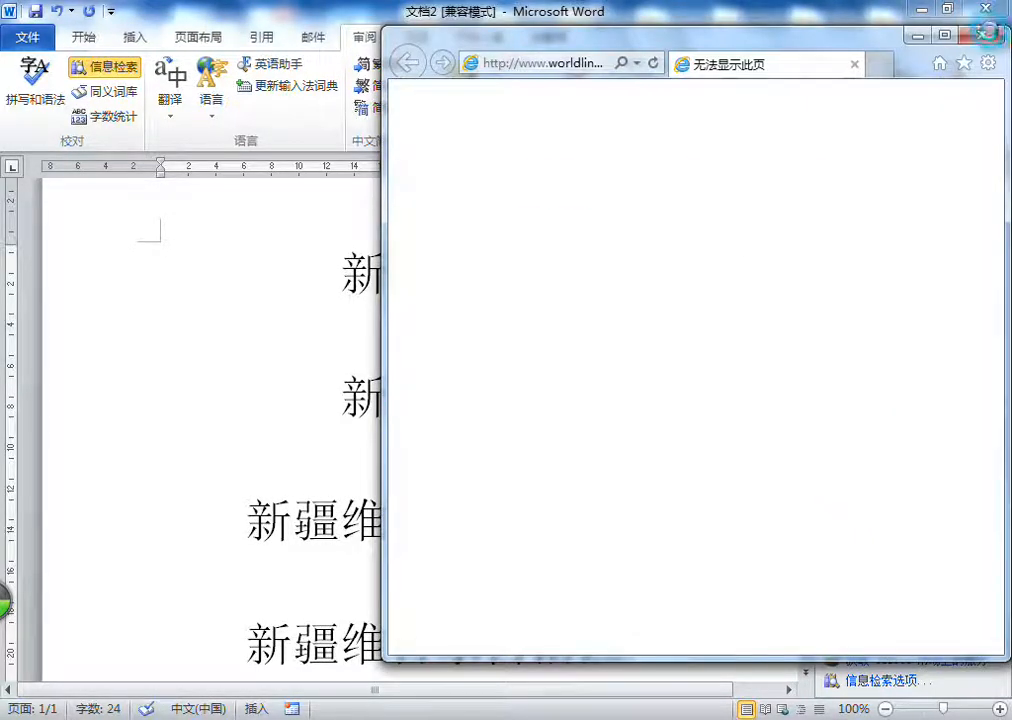
{"action": "left_click", "coordinate": [984, 38]}
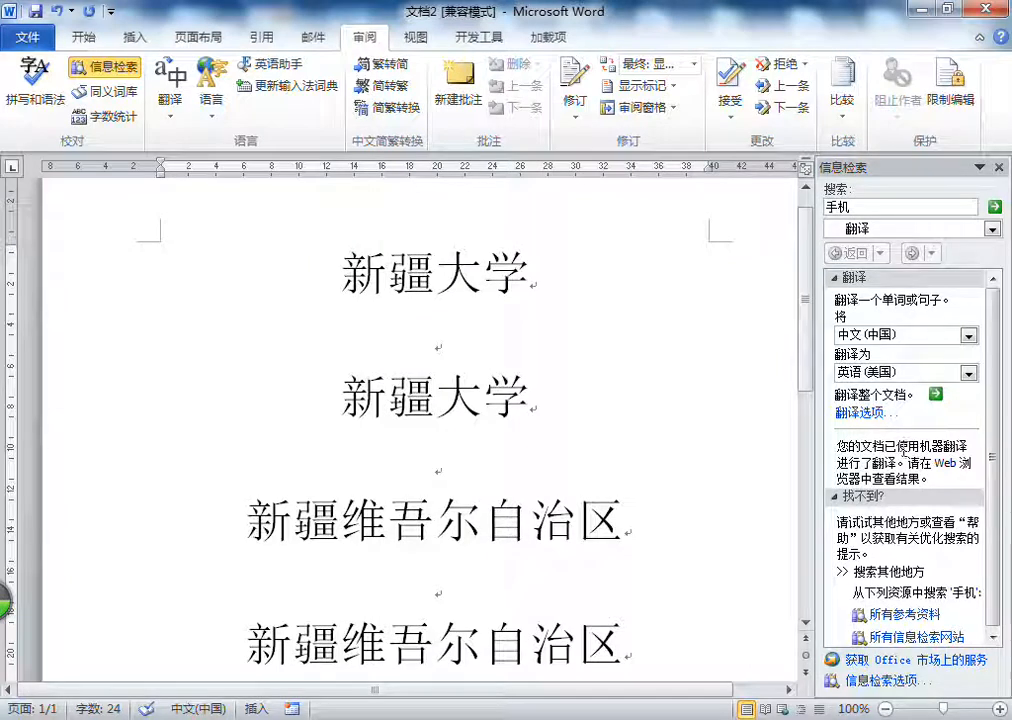
Step: Check the available target languages, then replace the search term with phone and search for its translation
{"action": "left_click", "coordinate": [930, 378]}
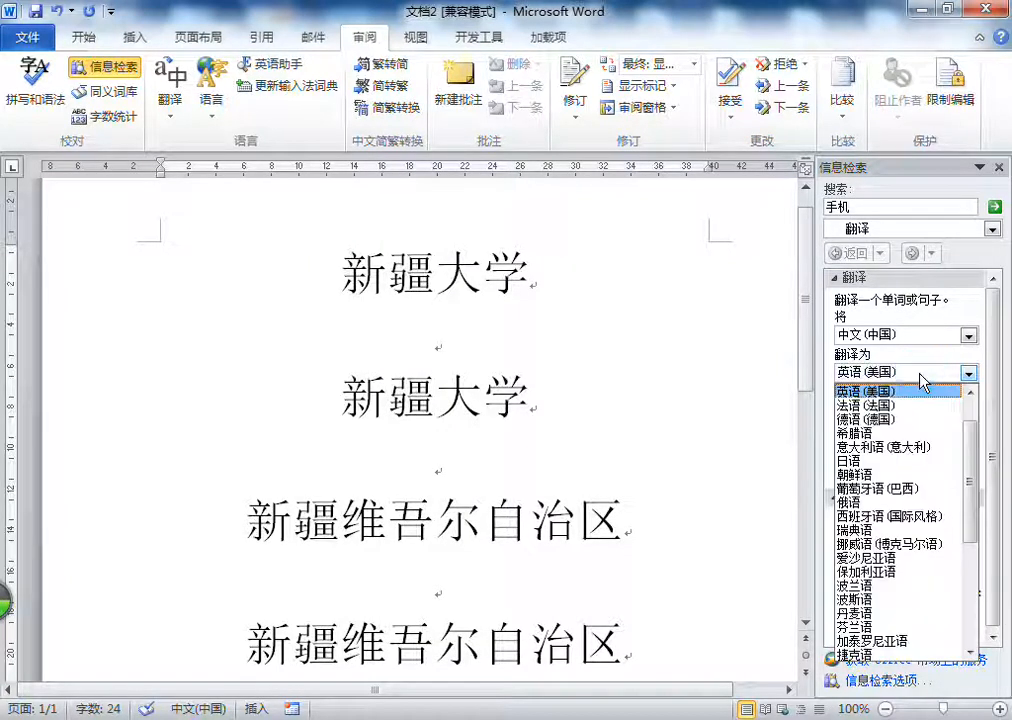
{"action": "left_click", "coordinate": [915, 378]}
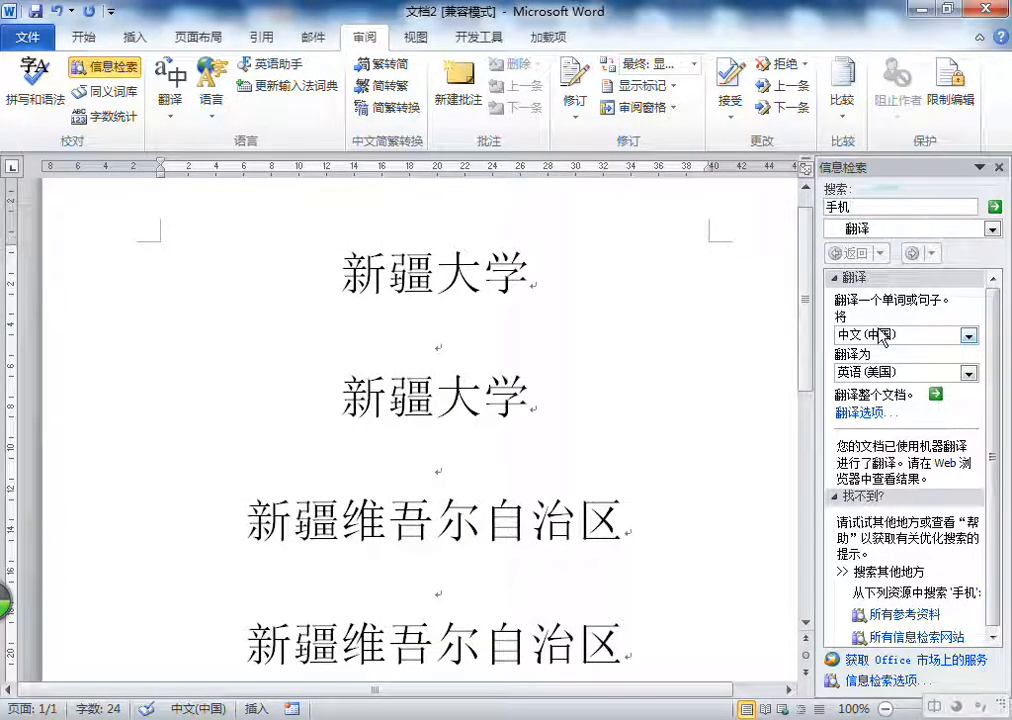
{"action": "double_click", "coordinate": [892, 205]}
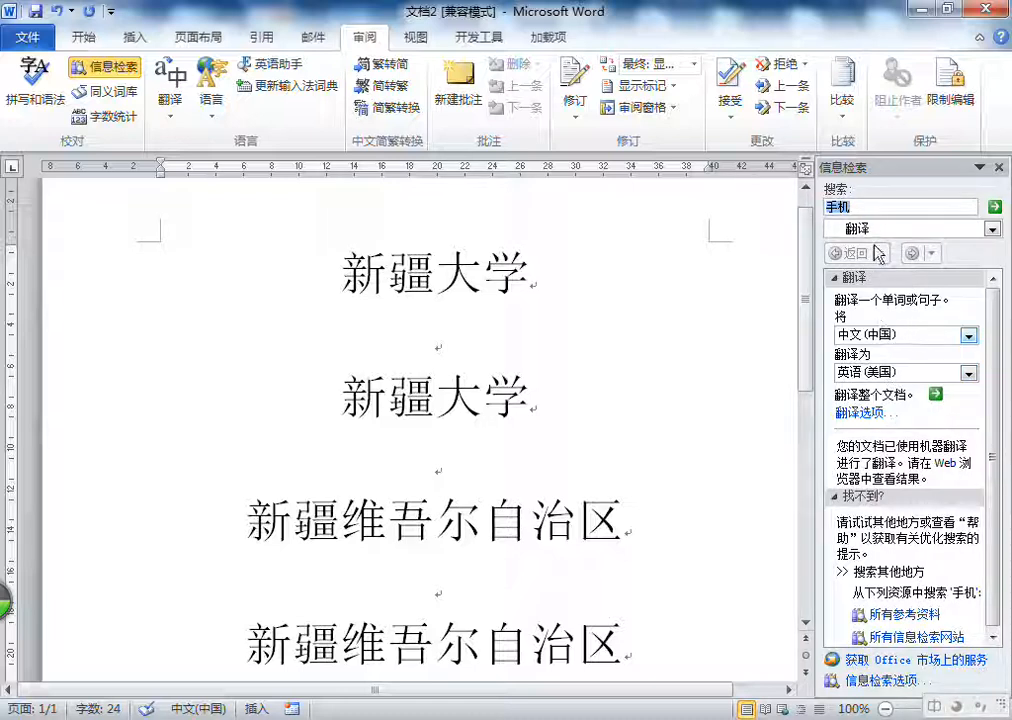
{"action": "key", "text": "BackSpace"}
{"action": "type", "text": "phone"}
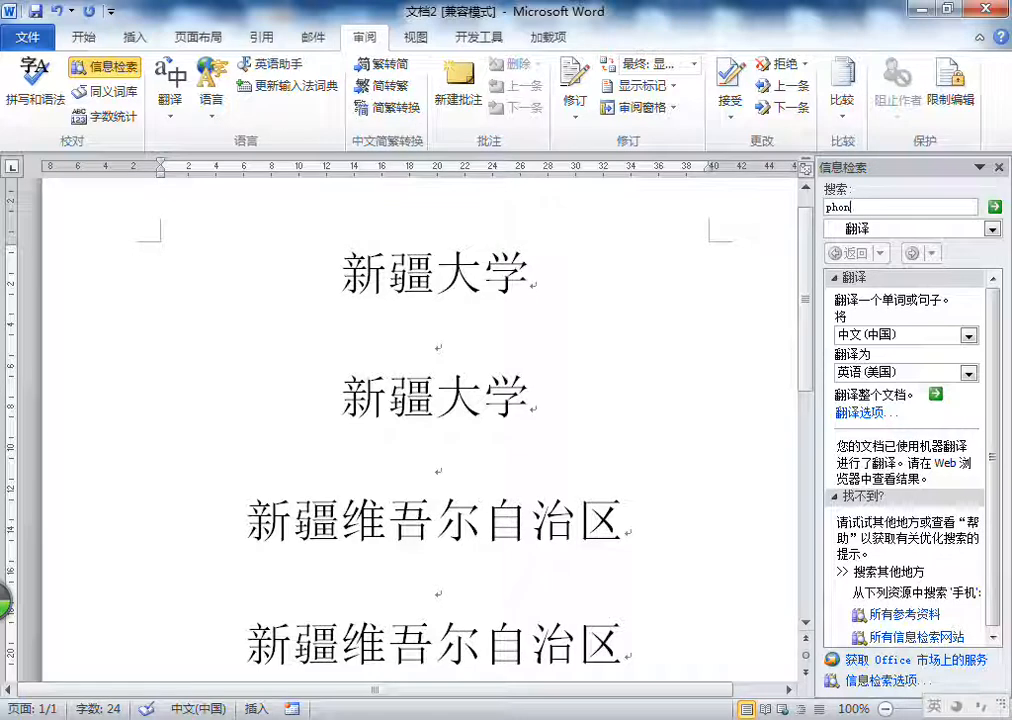
{"action": "key", "text": "Return"}
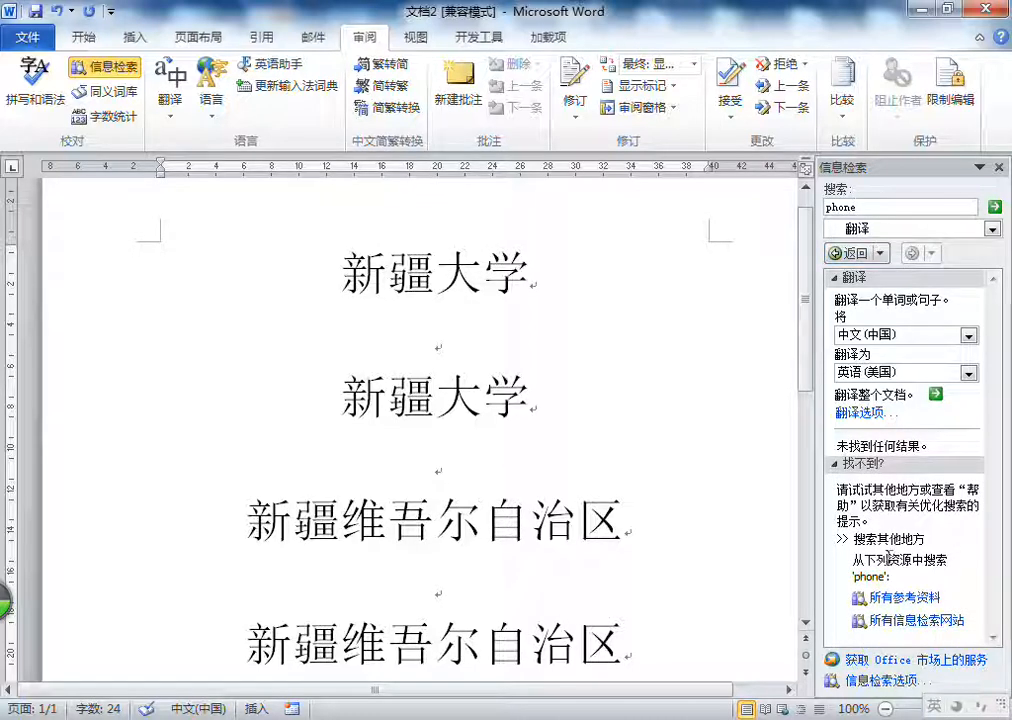
Step: Replace the search term phone with 手机 and search for its English translation
{"action": "left_click", "coordinate": [888, 206]}
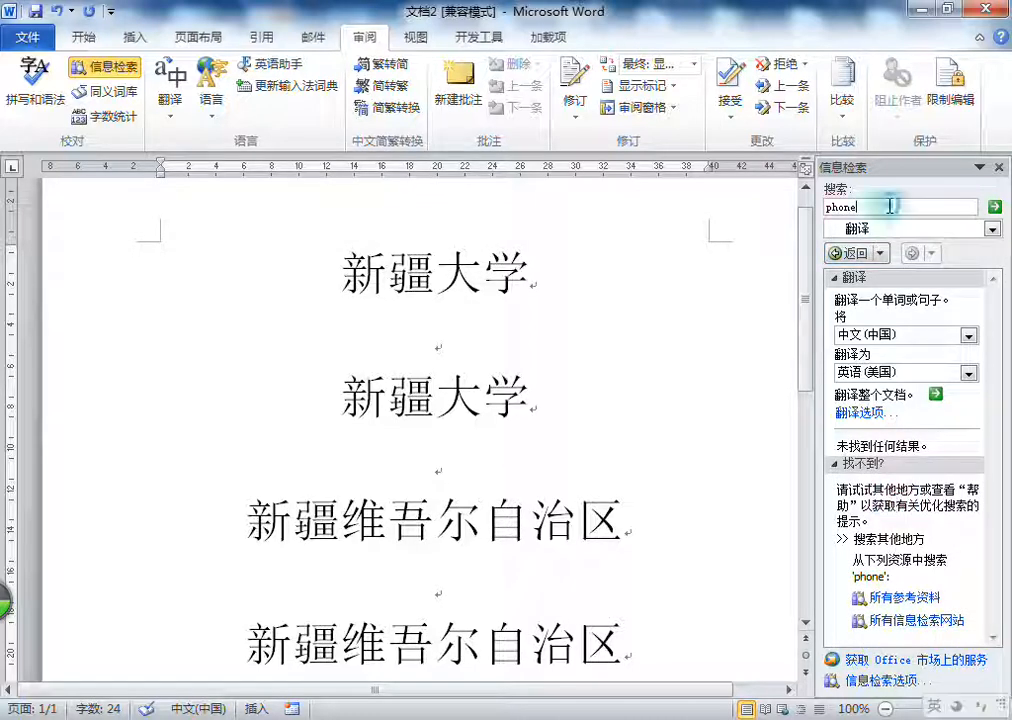
{"action": "key", "text": "BackSpace"}
{"action": "key", "text": "BackSpace"}
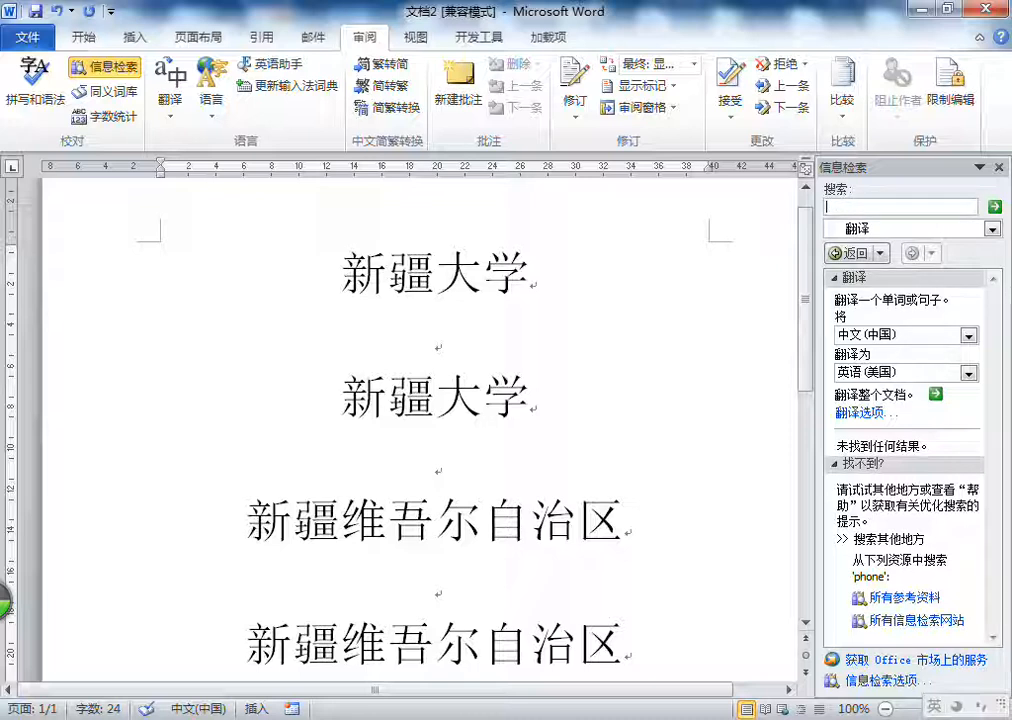
{"action": "type", "text": "shouji"}
{"action": "key", "text": "space"}
{"action": "key", "text": "Return"}
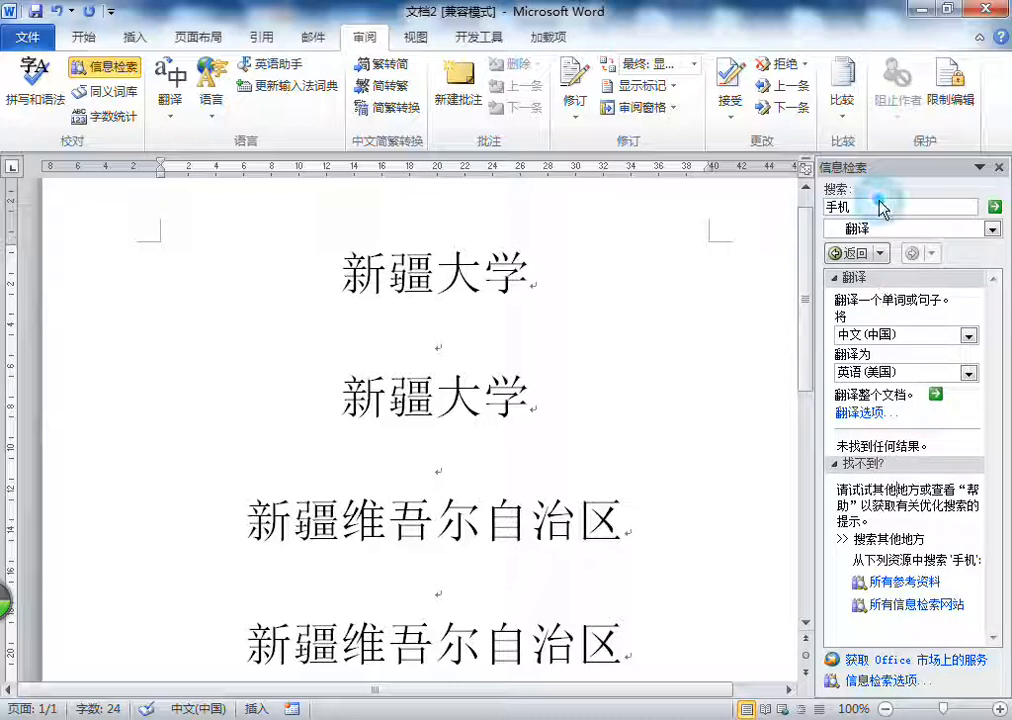
Step: Search for the English translation of 中国 and look through the bilingual dictionary entries
{"action": "key", "text": "BackSpace"}
{"action": "key", "text": "BackSpace"}
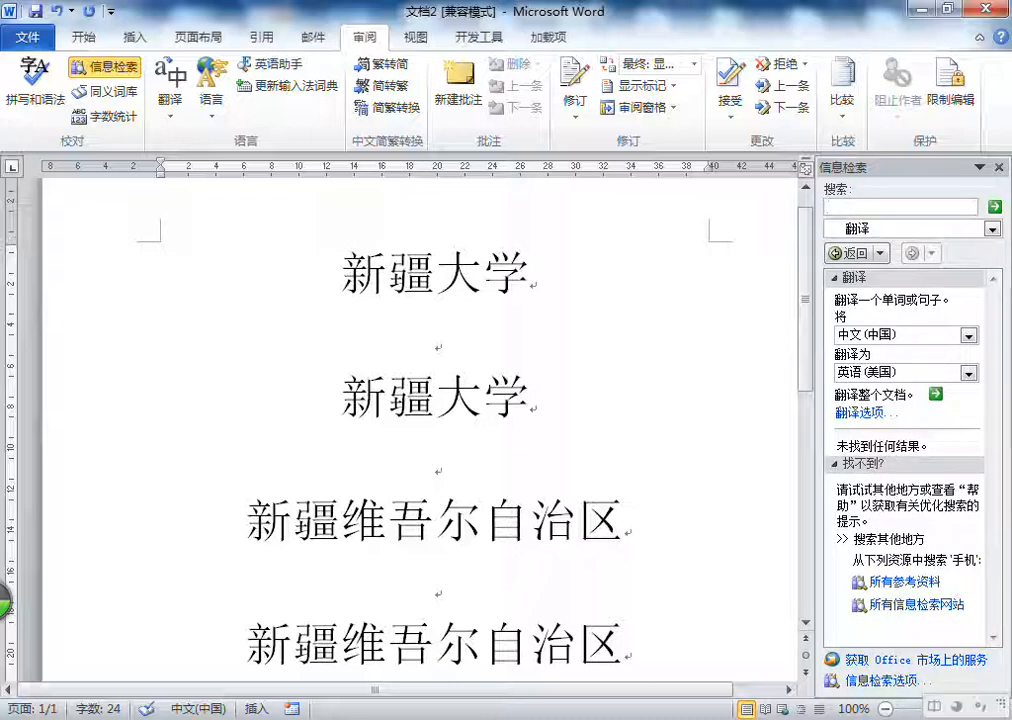
{"action": "type", "text": "zhongguo"}
{"action": "key", "text": "space"}
{"action": "key", "text": "Return"}
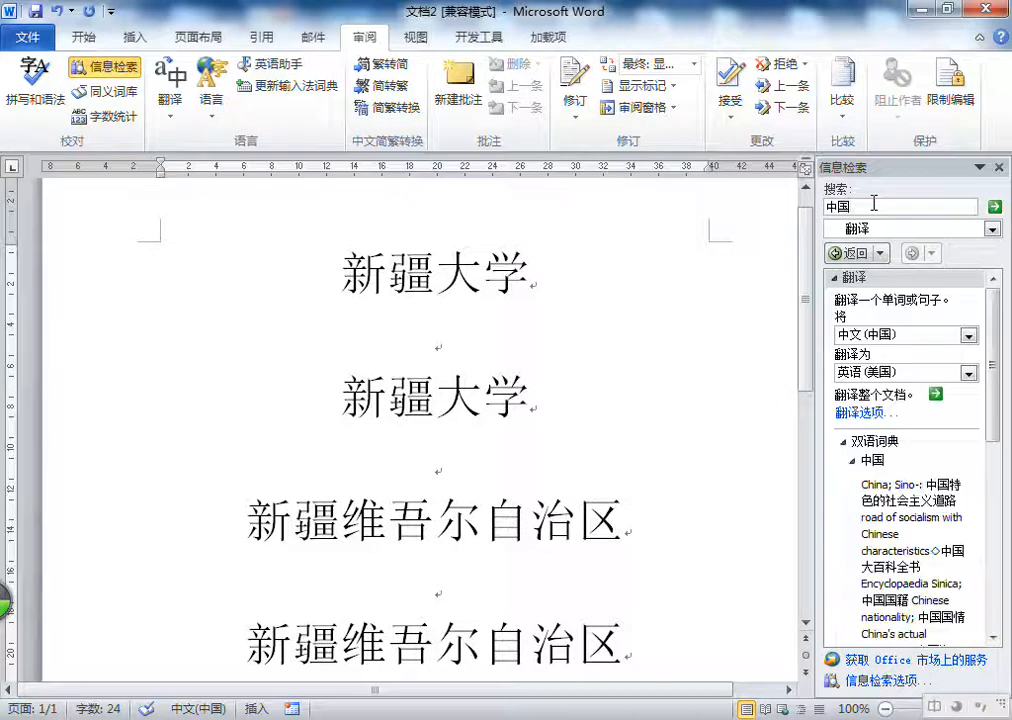
{"action": "scroll", "coordinate": [874, 488], "scroll_direction": "down", "scroll_amount": 2}
{"action": "scroll", "coordinate": [875, 488], "scroll_direction": "up", "scroll_amount": 2}
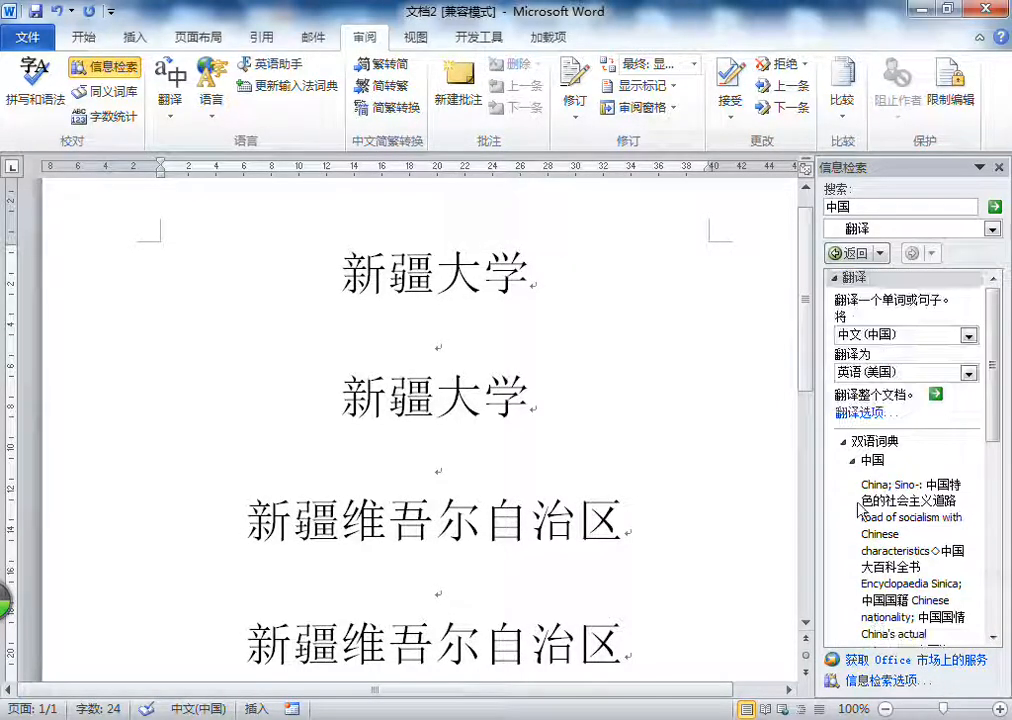
{"action": "scroll", "coordinate": [885, 488], "scroll_direction": "down", "scroll_amount": 2}
{"action": "scroll", "coordinate": [875, 485], "scroll_direction": "up", "scroll_amount": 2}
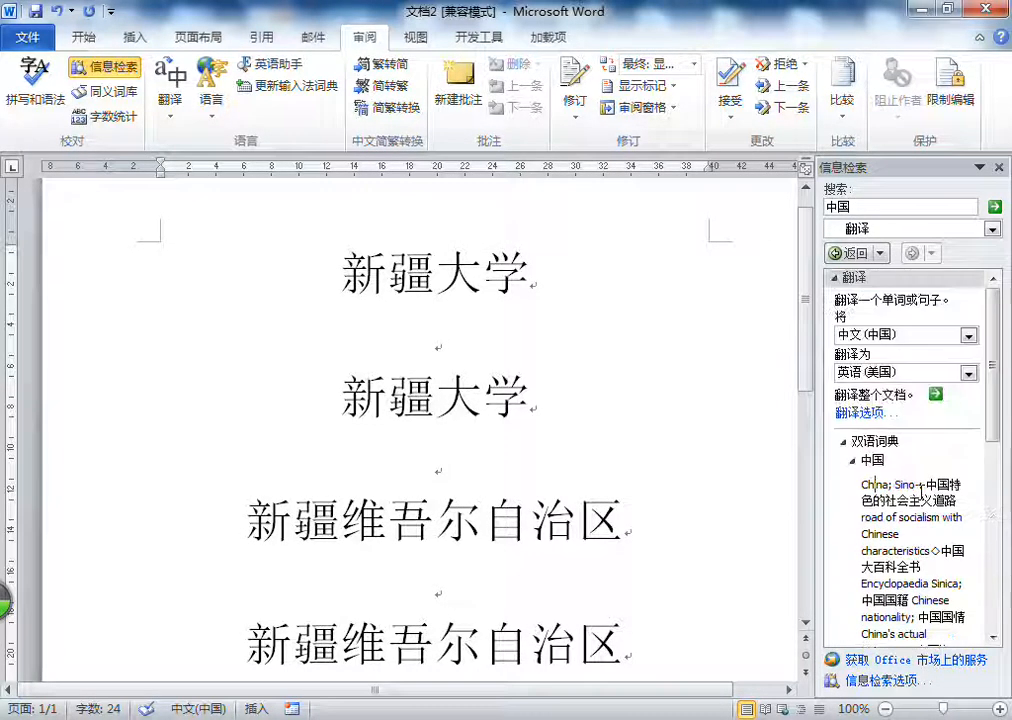
Step: Replace the search term with 维吾尔 and search for its English translation
{"action": "left_click", "coordinate": [885, 206]}
{"action": "key", "text": "BackSpace"}
{"action": "key", "text": "BackSpace"}
{"action": "type", "text": "维吾尔"}
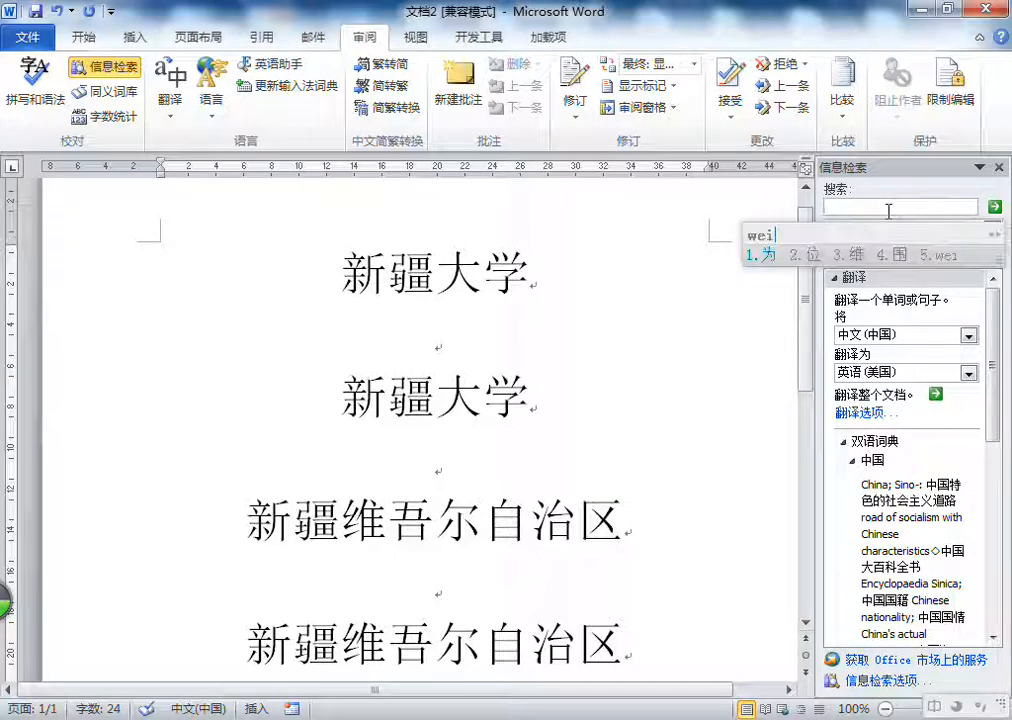
{"action": "key", "text": "Return"}
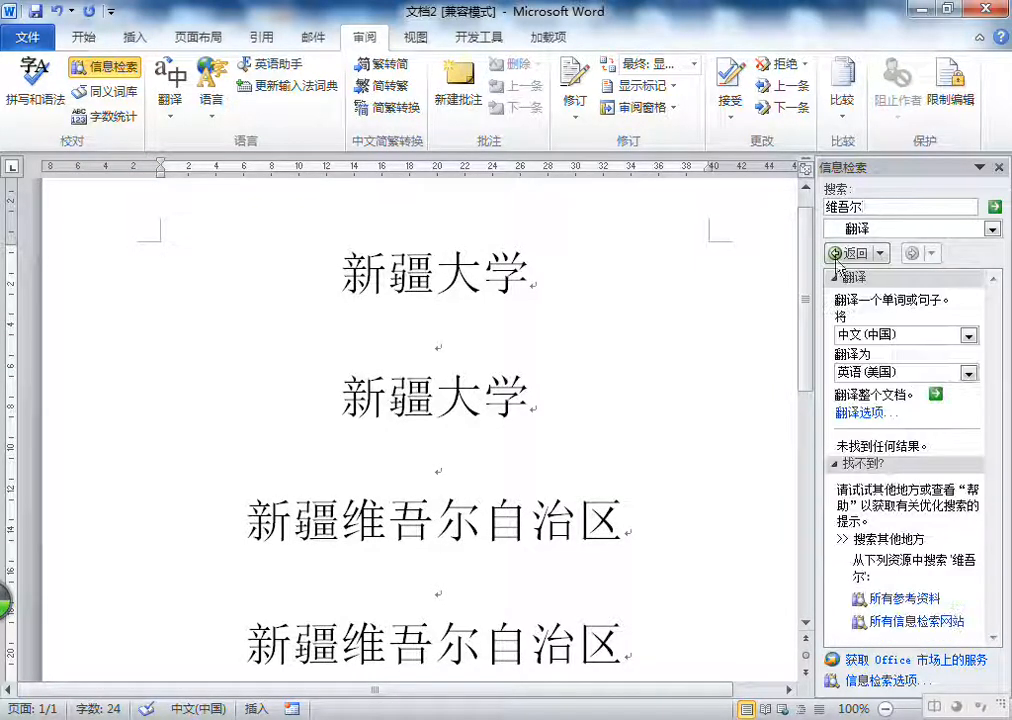
Step: Replace the search term with 日本 and search for its English translation
{"action": "left_click", "coordinate": [888, 206]}
{"action": "key", "text": "BackSpace"}
{"action": "key", "text": "BackSpace"}
{"action": "key", "text": "BackSpace"}
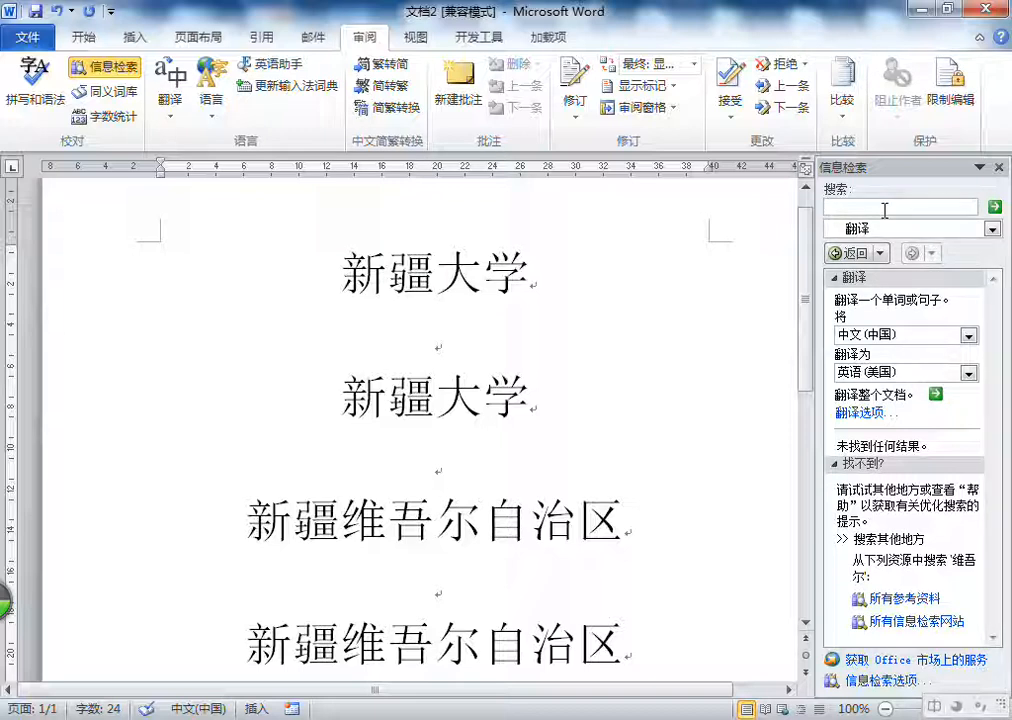
{"action": "type", "text": "mei"}
{"action": "key", "text": "BackSpace"}
{"action": "key", "text": "BackSpace"}
{"action": "key", "text": "BackSpace"}
{"action": "type", "text": "reb"}
{"action": "key", "text": "BackSpace"}
{"action": "key", "text": "BackSpace"}
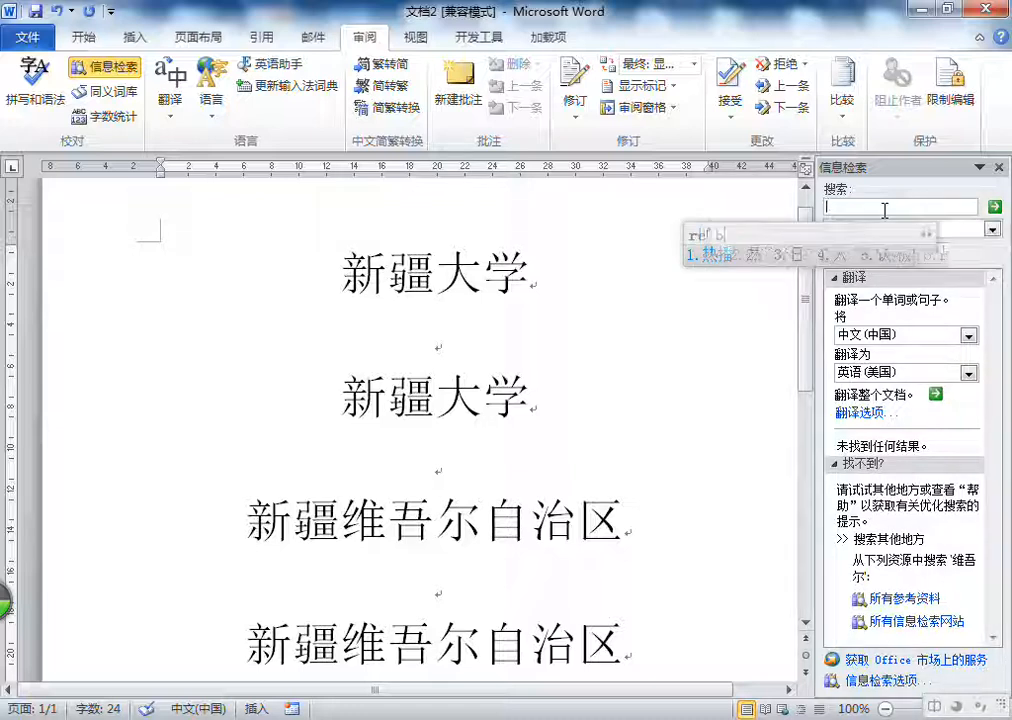
{"action": "type", "text": "ib"}
{"action": "key", "text": "space"}
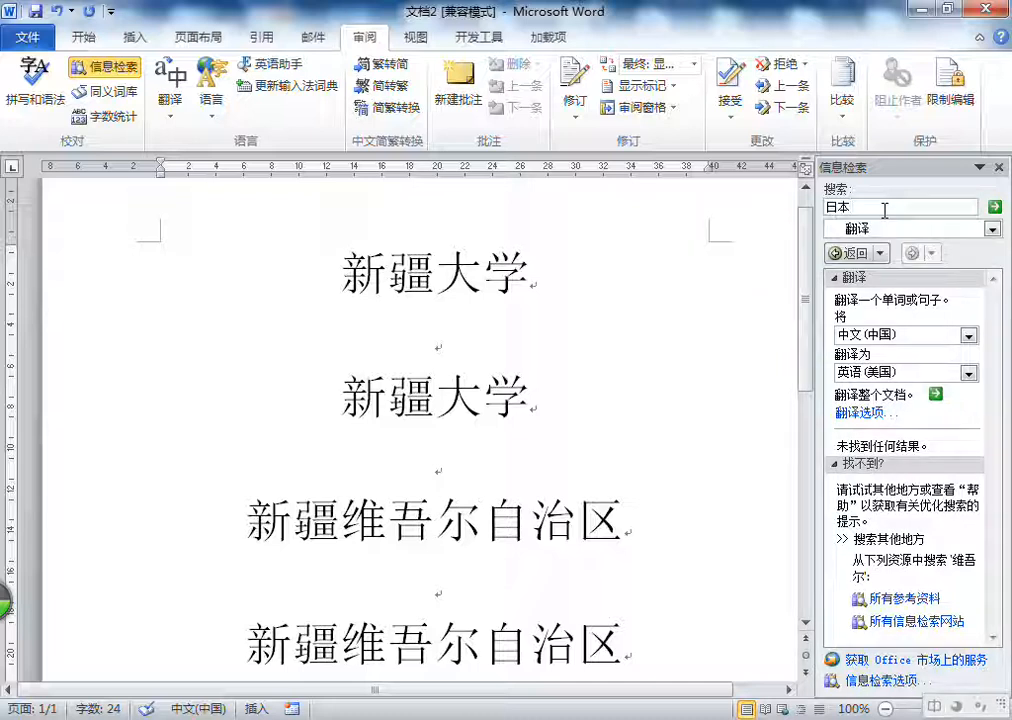
{"action": "key", "text": "Return"}
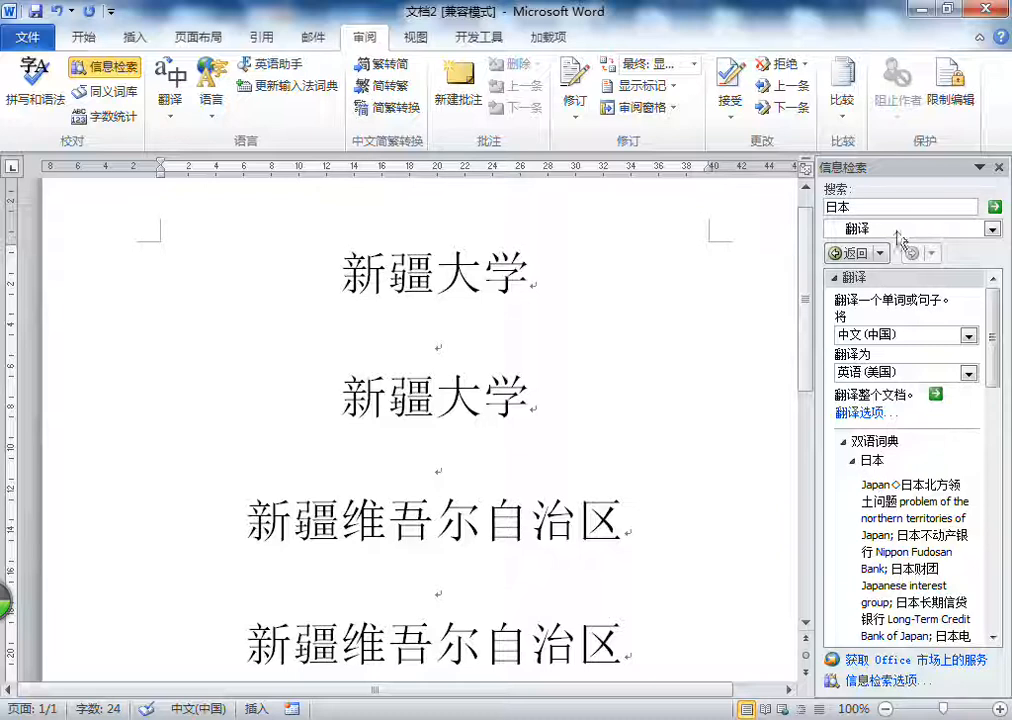
Step: Enter russian as the search term and set the translation source language to 英语(美国)
{"action": "key", "text": "BackSpace"}
{"action": "key", "text": "BackSpace"}
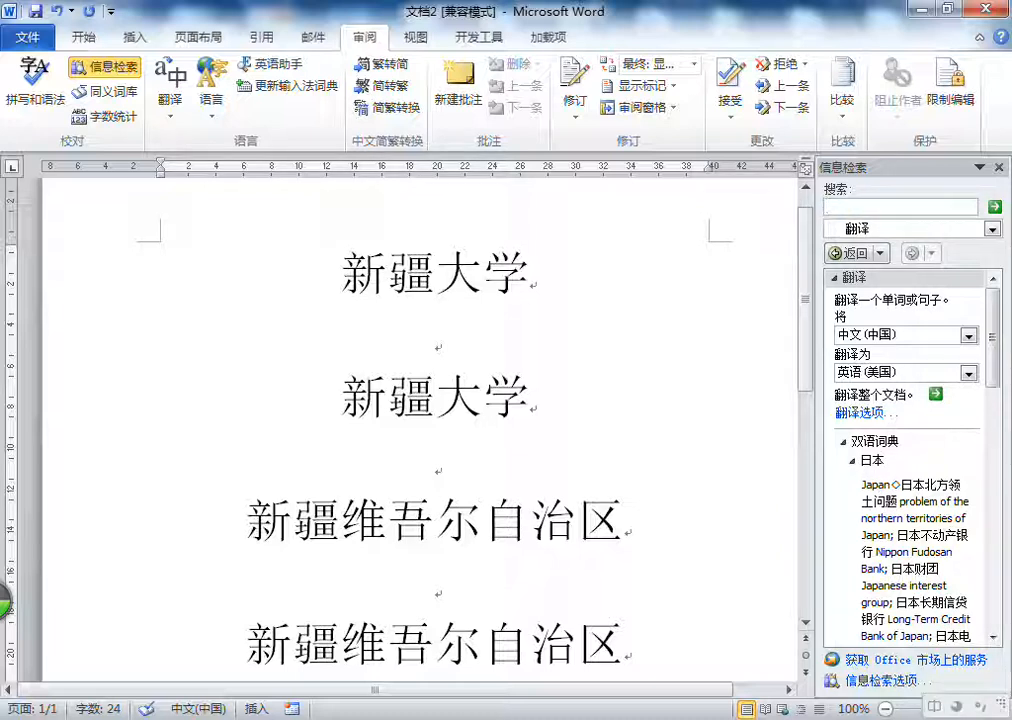
{"action": "type", "text": "ru"}
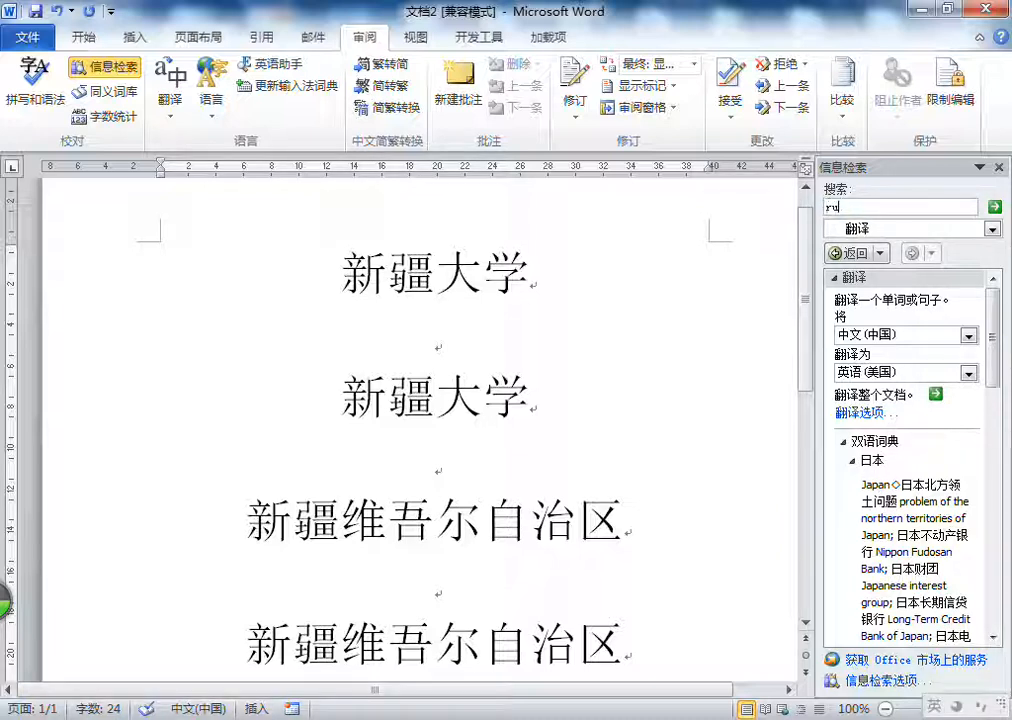
{"action": "key", "text": "BackSpace"}
{"action": "key", "text": "BackSpace"}
{"action": "left_click", "coordinate": [893, 335]}
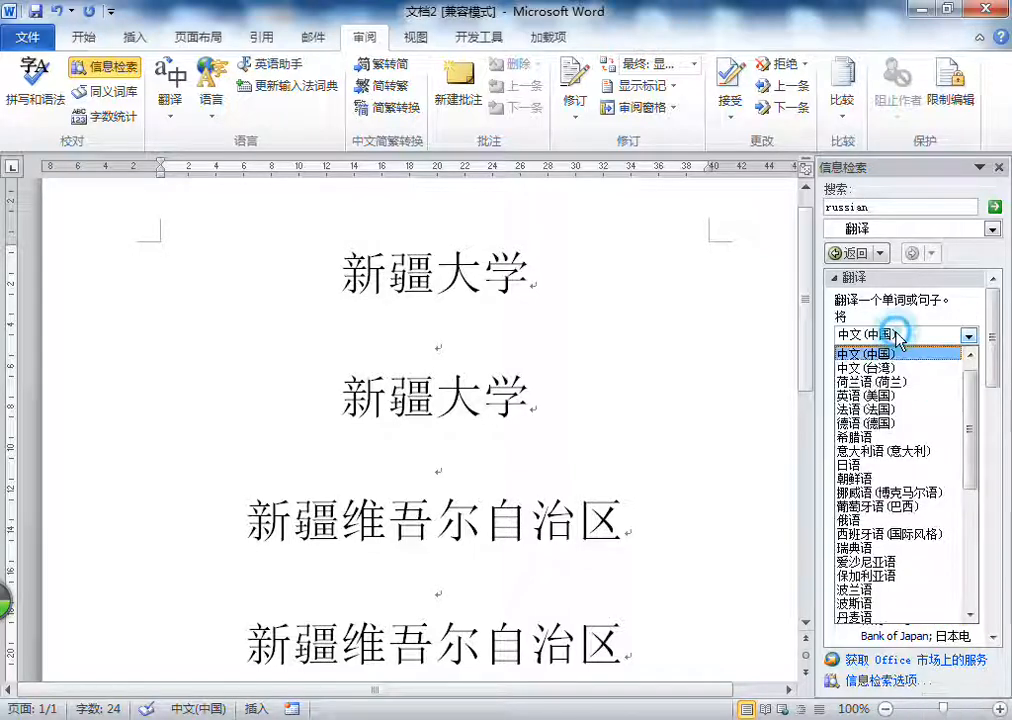
{"action": "left_click", "coordinate": [893, 396]}
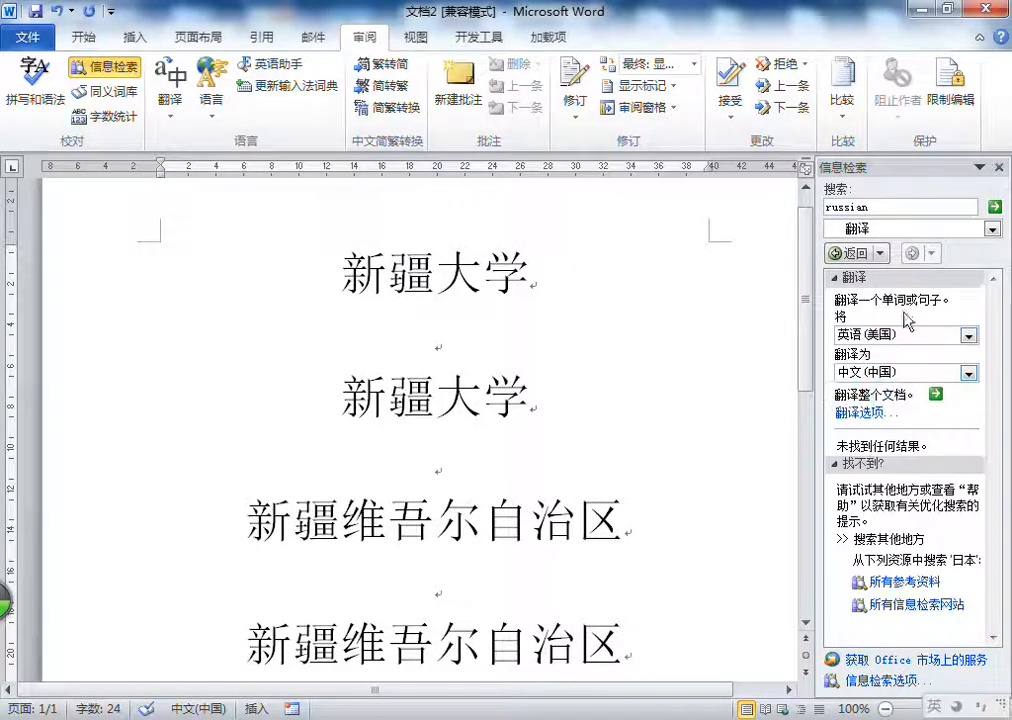
Step: Search for the Chinese translation of russian, check its dictionary entry, and close the research pane to return to the document
{"action": "left_click", "coordinate": [930, 207]}
{"action": "key", "text": "Return"}
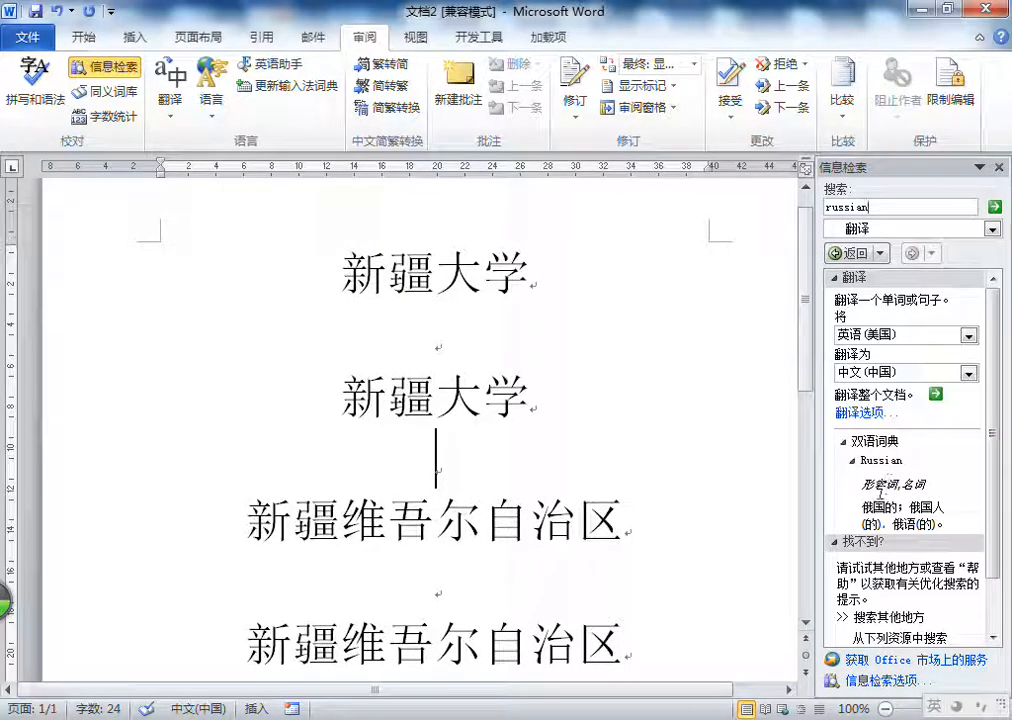
{"action": "left_click_drag", "start_coordinate": [864, 507], "coordinate": [887, 507]}
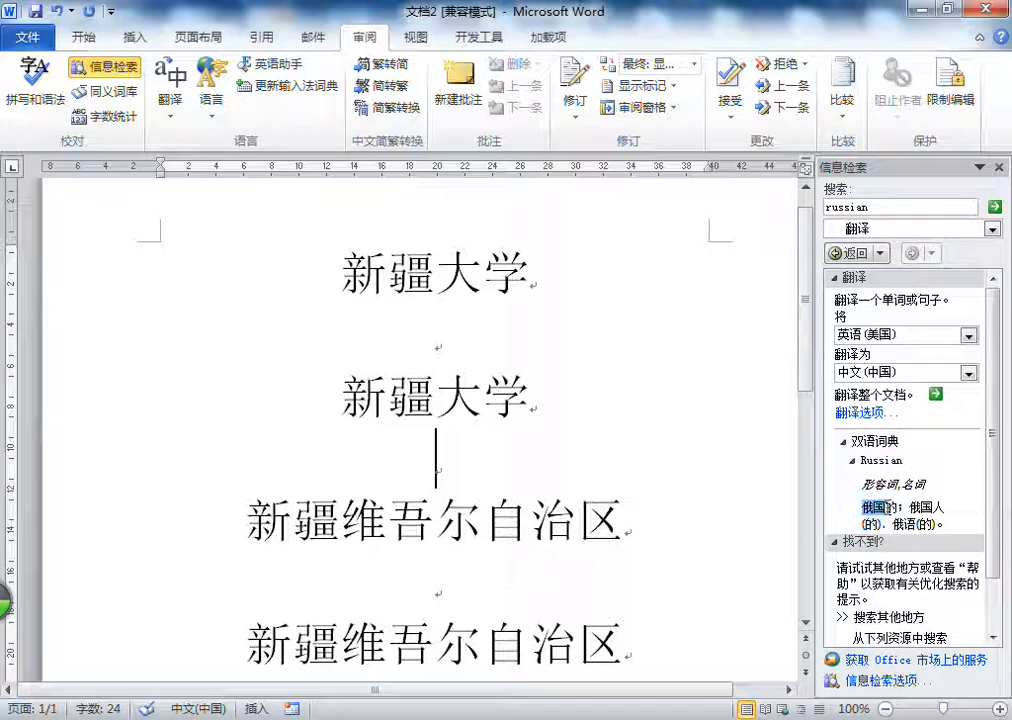
{"action": "left_click", "coordinate": [887, 507]}
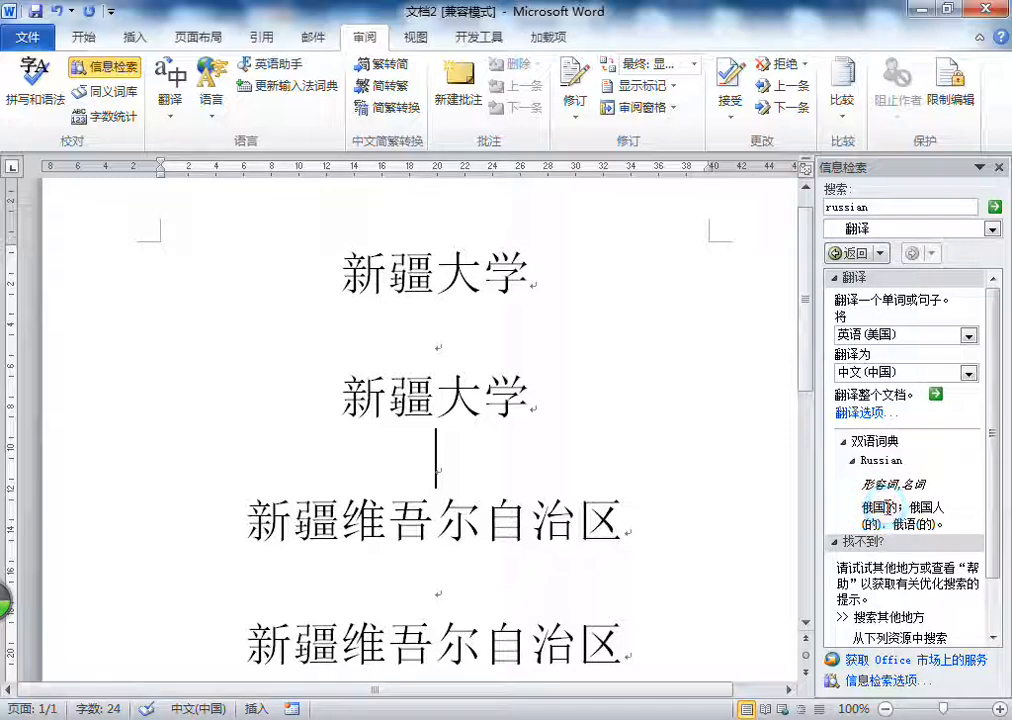
{"action": "left_click", "coordinate": [999, 167]}
{"action": "left_click", "coordinate": [519, 351]}
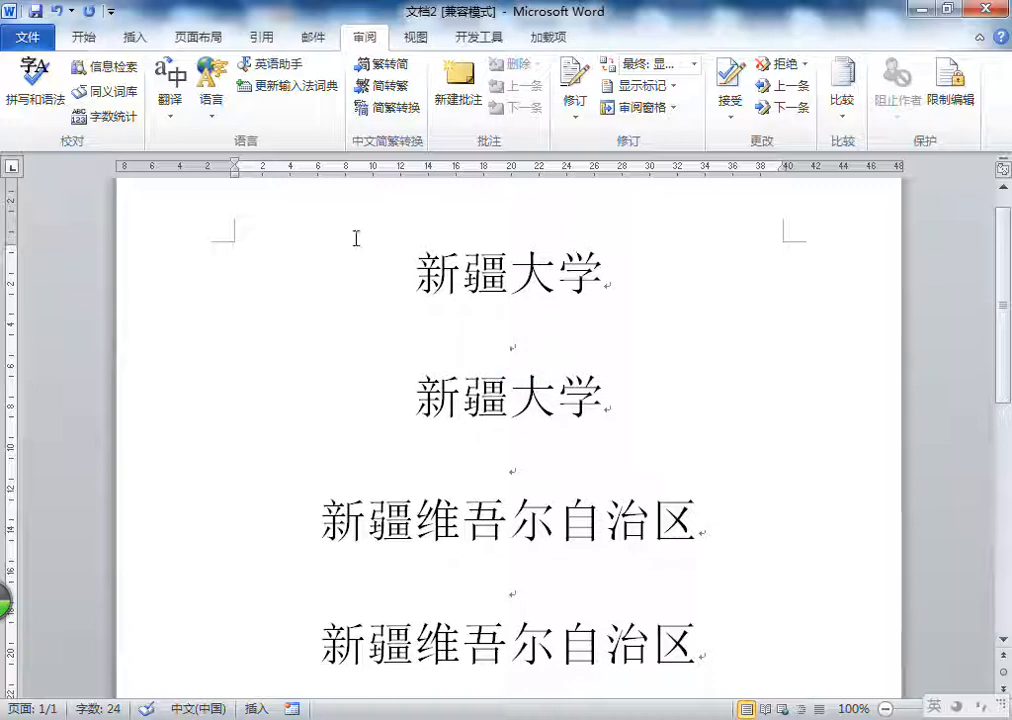
Step: Reopen the research pane, set the search scope to 所有参考资料, and search for a Uyghur word in Arabic script
{"action": "left_click", "coordinate": [106, 68]}
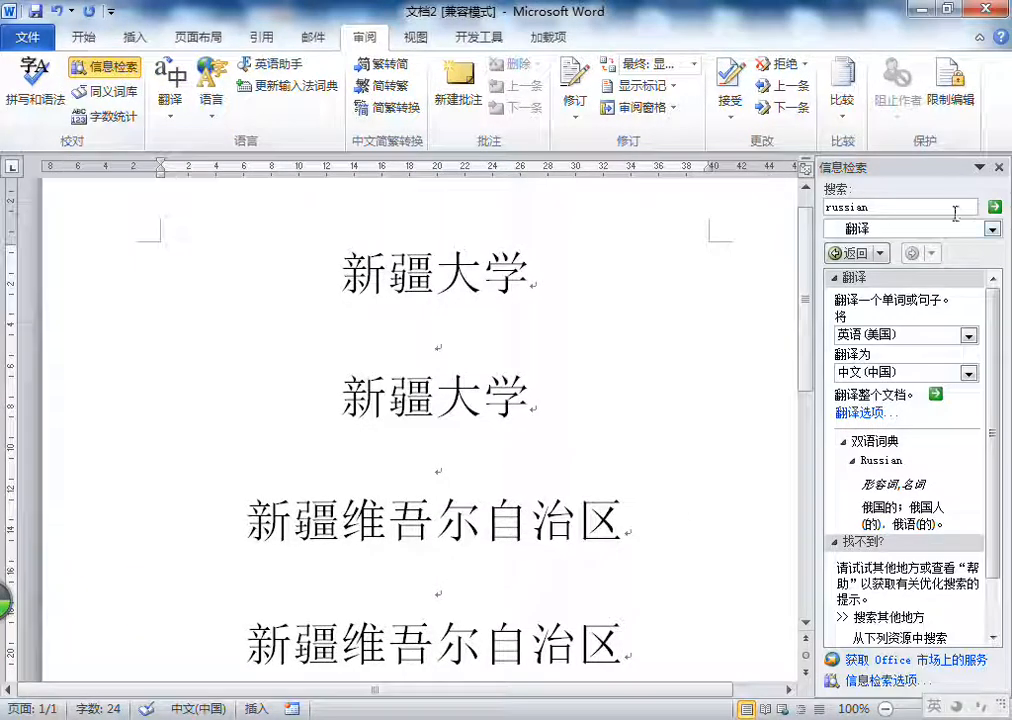
{"action": "left_click", "coordinate": [909, 234]}
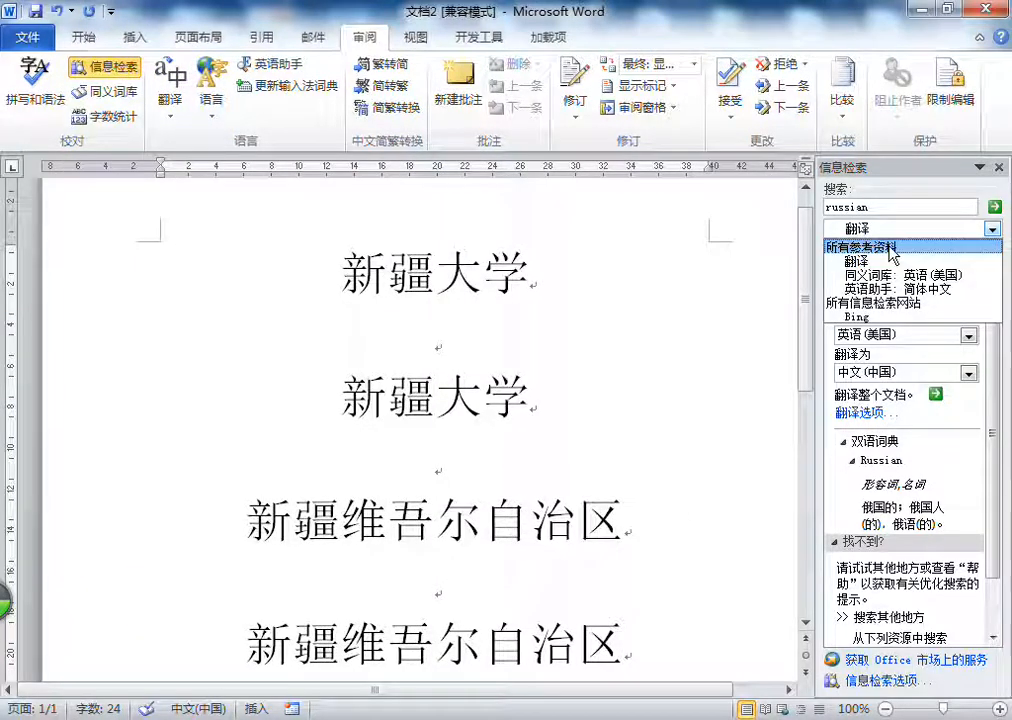
{"action": "left_click", "coordinate": [889, 248]}
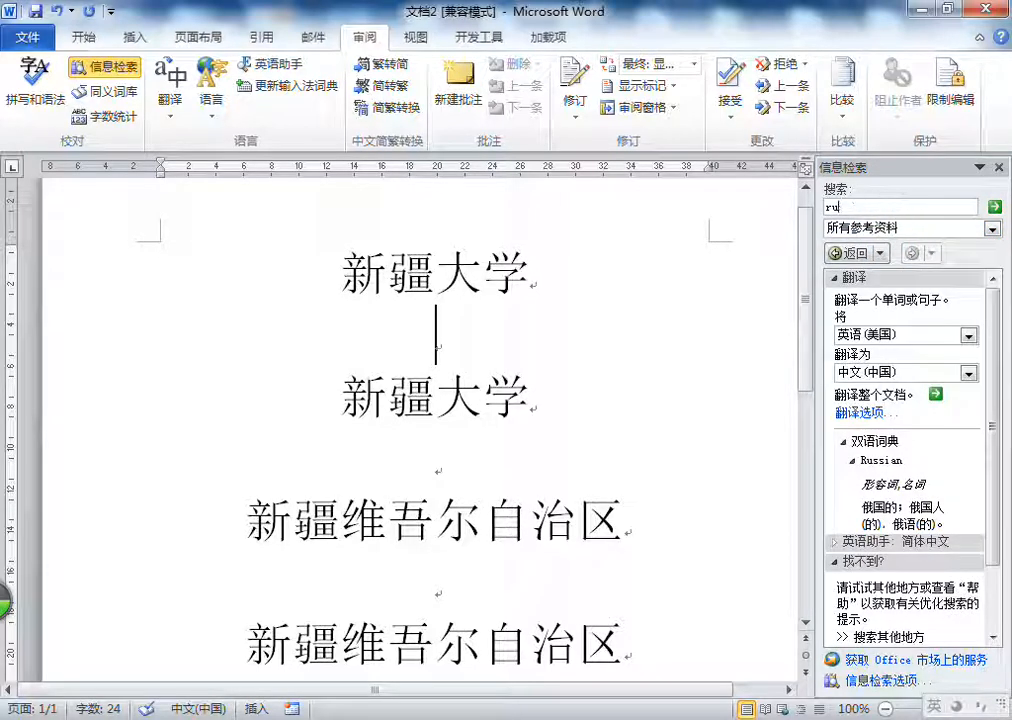
{"action": "left_click", "coordinate": [906, 203]}
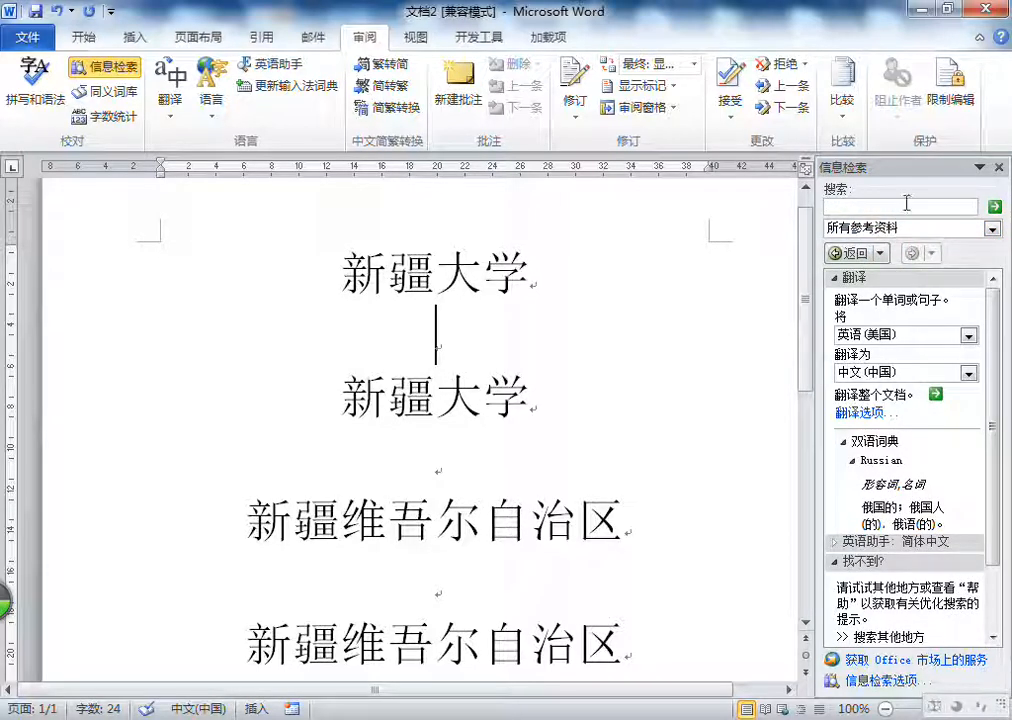
{"action": "type", "text": "شىل"}
{"action": "key", "text": "Return"}
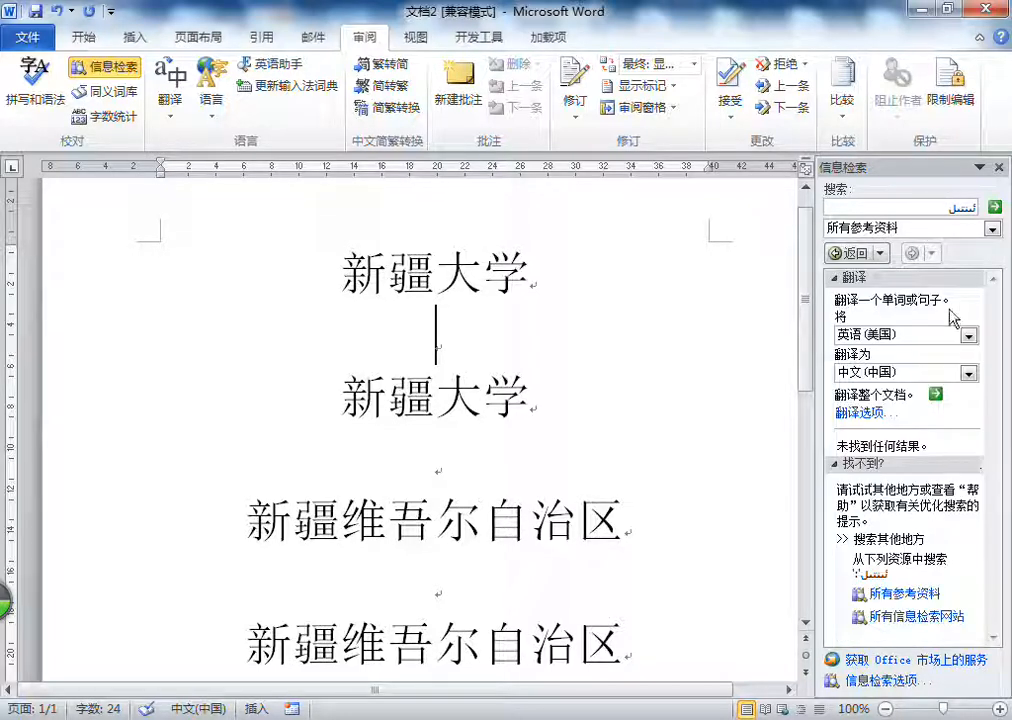
Step: View the services in the research options without changing them, and go back through the earlier searches to phone
{"action": "left_click", "coordinate": [890, 682]}
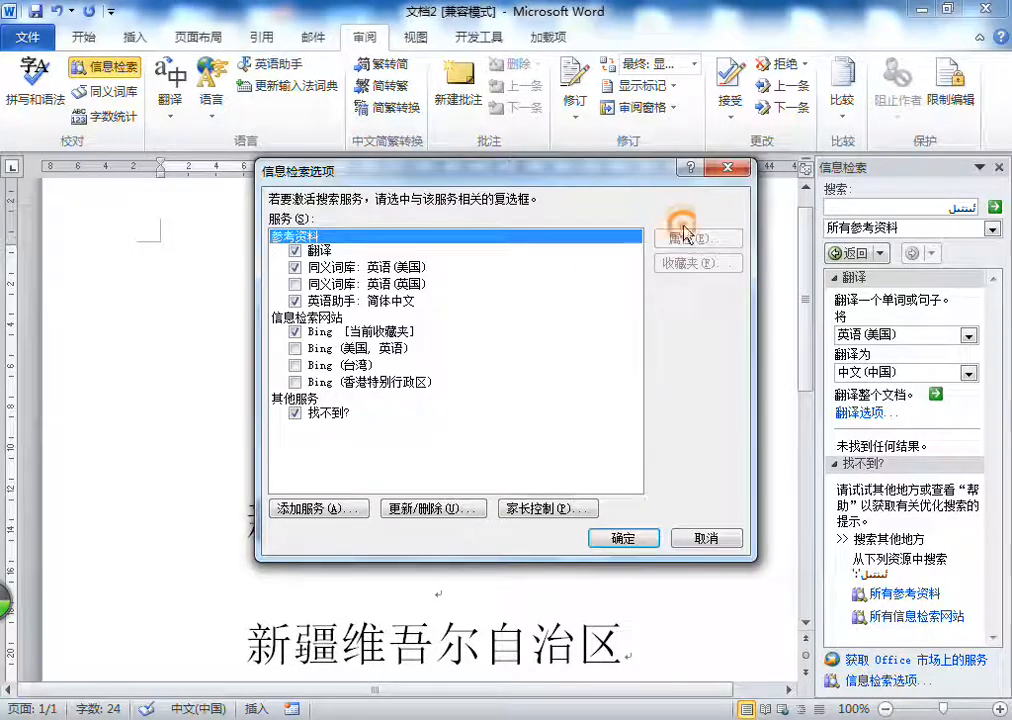
{"action": "left_click", "coordinate": [730, 169]}
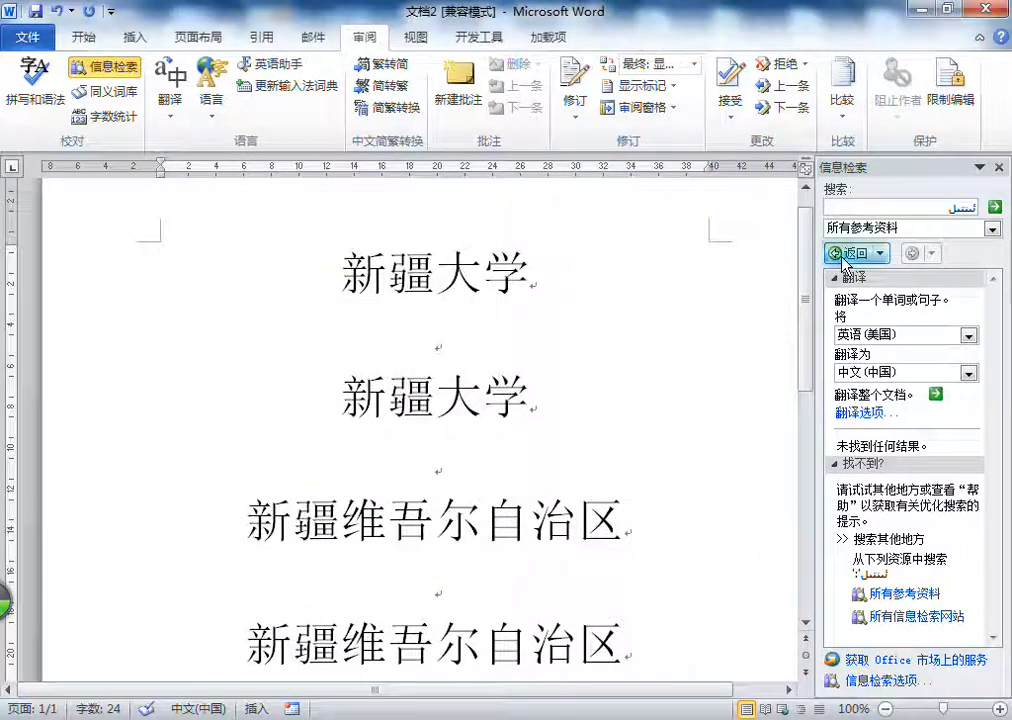
{"action": "left_click", "coordinate": [852, 254]}
{"action": "left_click", "coordinate": [852, 254]}
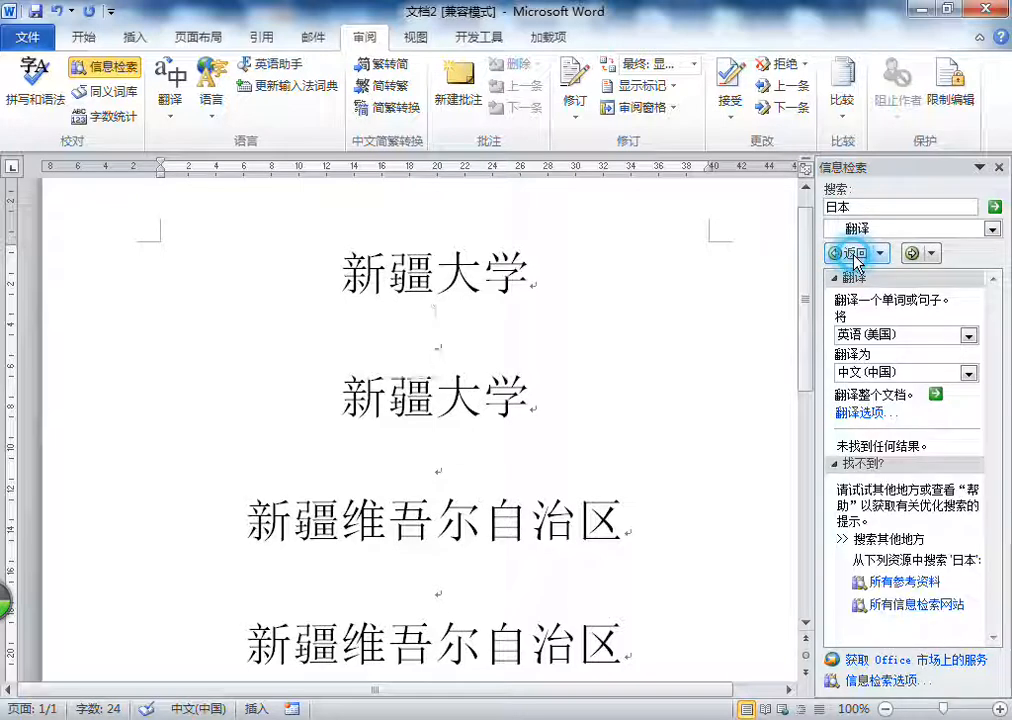
{"action": "left_click", "coordinate": [852, 254]}
{"action": "left_click", "coordinate": [852, 254]}
{"action": "left_click", "coordinate": [852, 254]}
{"action": "left_click", "coordinate": [852, 254]}
Step: Search 所有参考资料 for phone and close the research pane
{"action": "left_click", "coordinate": [991, 229]}
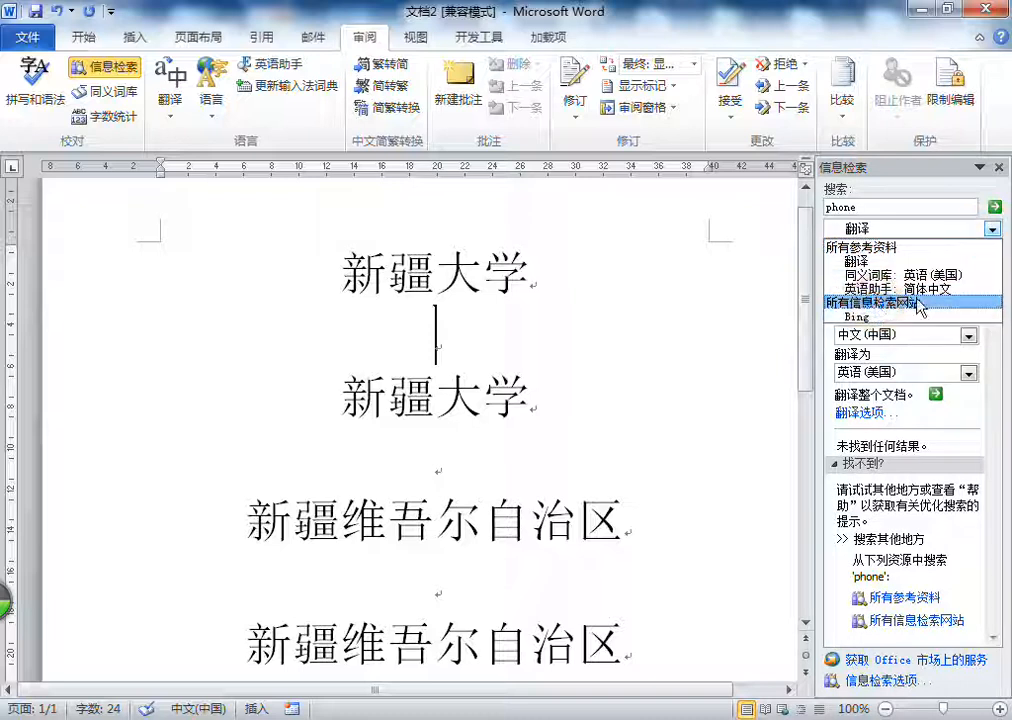
{"action": "left_click", "coordinate": [900, 246]}
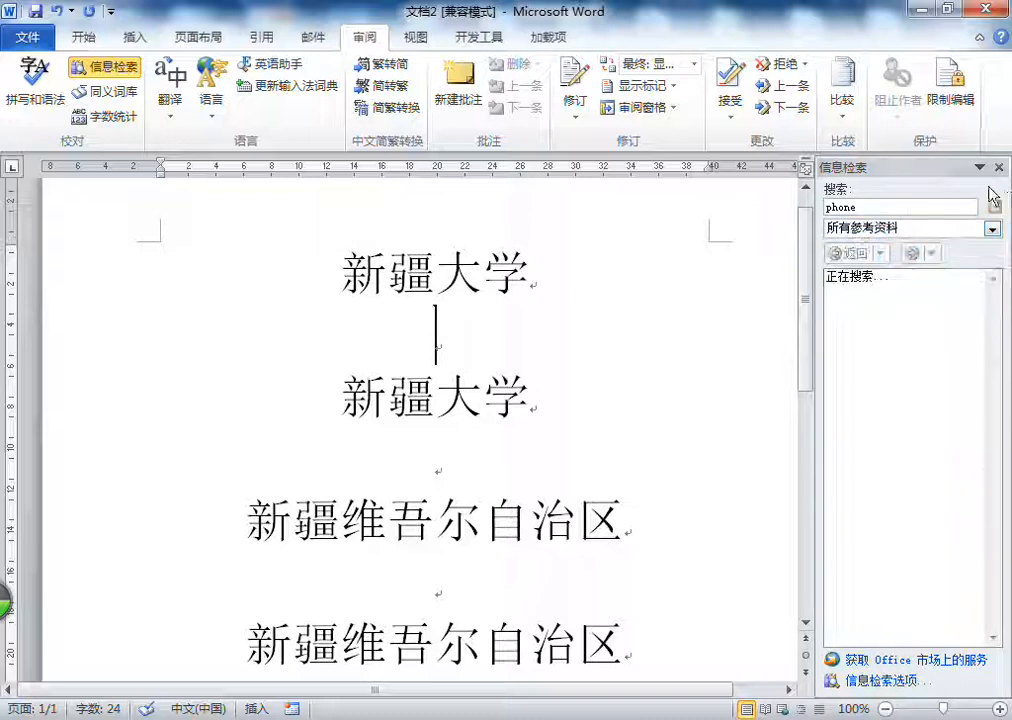
{"action": "left_click", "coordinate": [998, 172]}
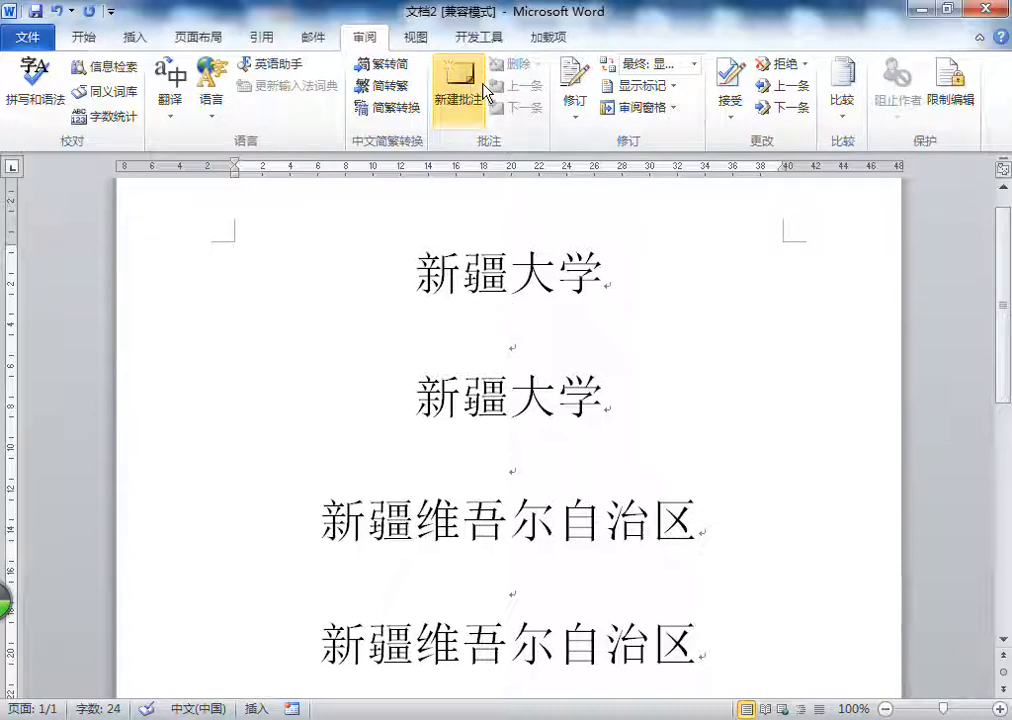
Step: Convert the second 新疆大学 line from Simplified to Traditional Chinese
{"action": "left_click_drag", "start_coordinate": [508, 265], "coordinate": [592, 268]}
{"action": "triple_click", "coordinate": [531, 395]}
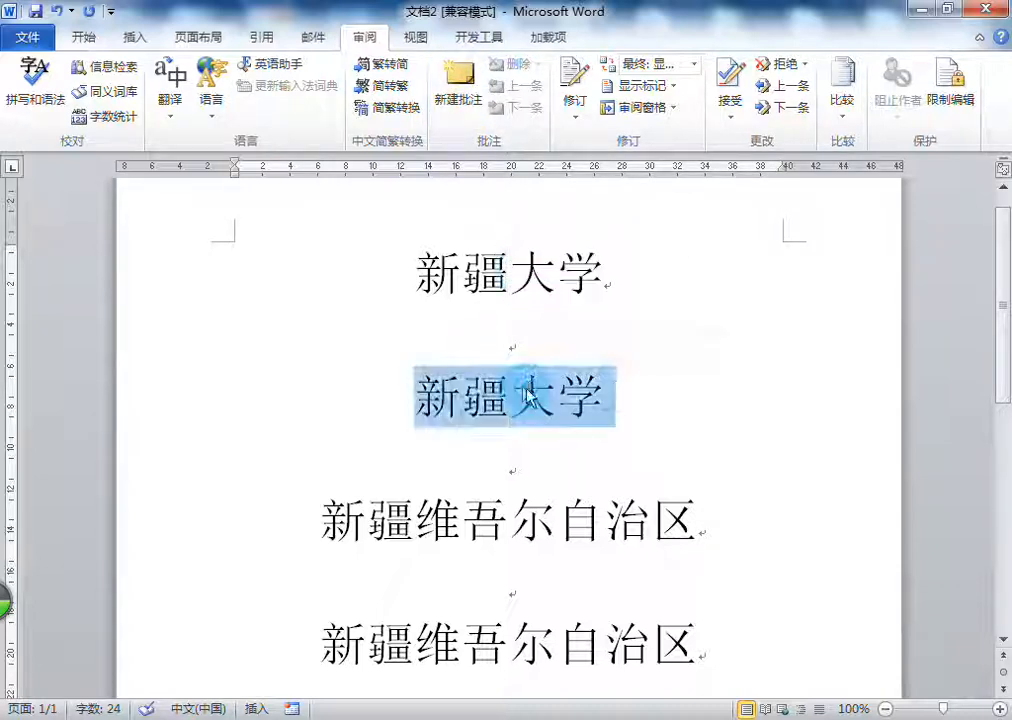
{"action": "left_click", "coordinate": [388, 86]}
Step: Attach a comment reading 繁体版 to the word 大學 in the second line, and return to the document text
{"action": "left_click_drag", "start_coordinate": [510, 405], "coordinate": [603, 406]}
{"action": "left_click", "coordinate": [459, 80]}
{"action": "left_click", "coordinate": [929, 379]}
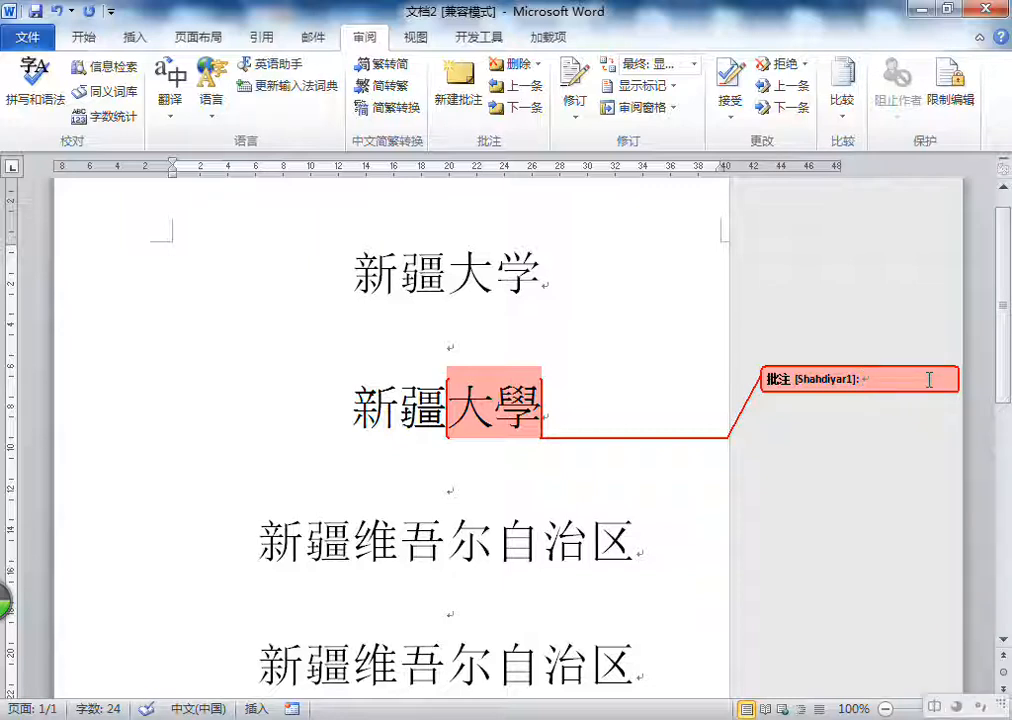
{"action": "type", "text": "fanti"}
{"action": "type", "text": "ban"}
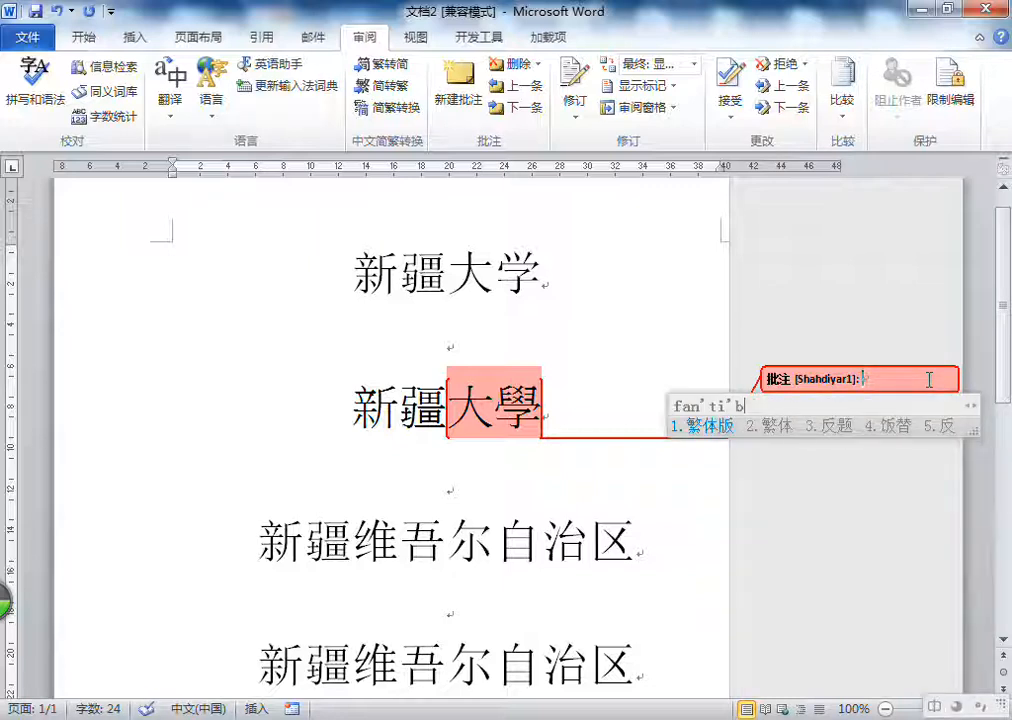
{"action": "key", "text": "space"}
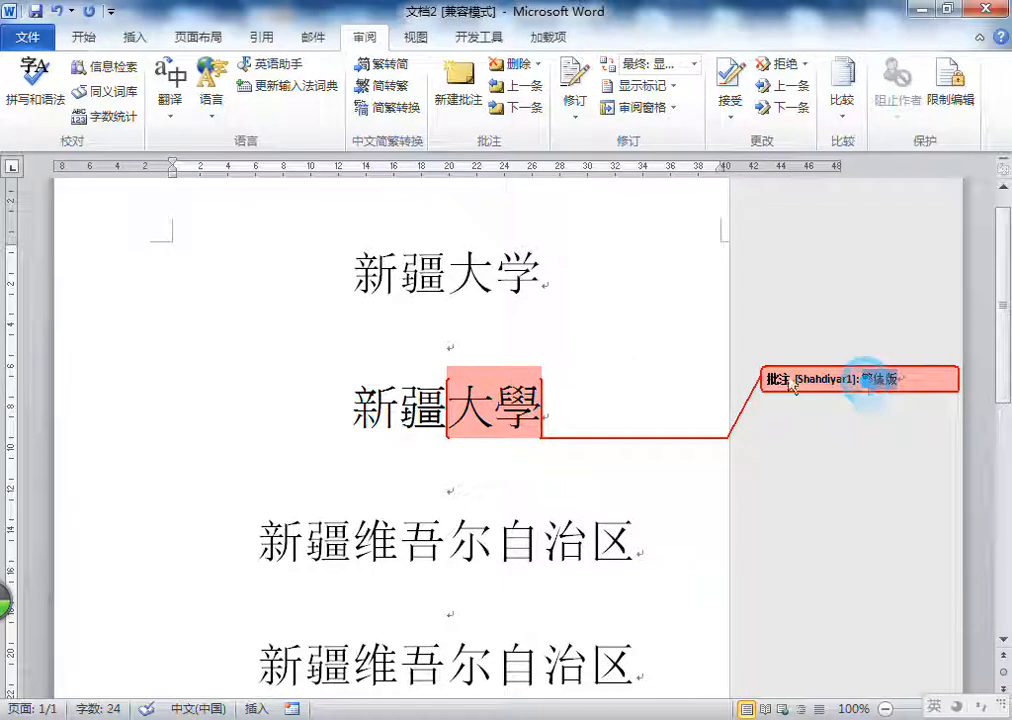
{"action": "left_click", "coordinate": [603, 370]}
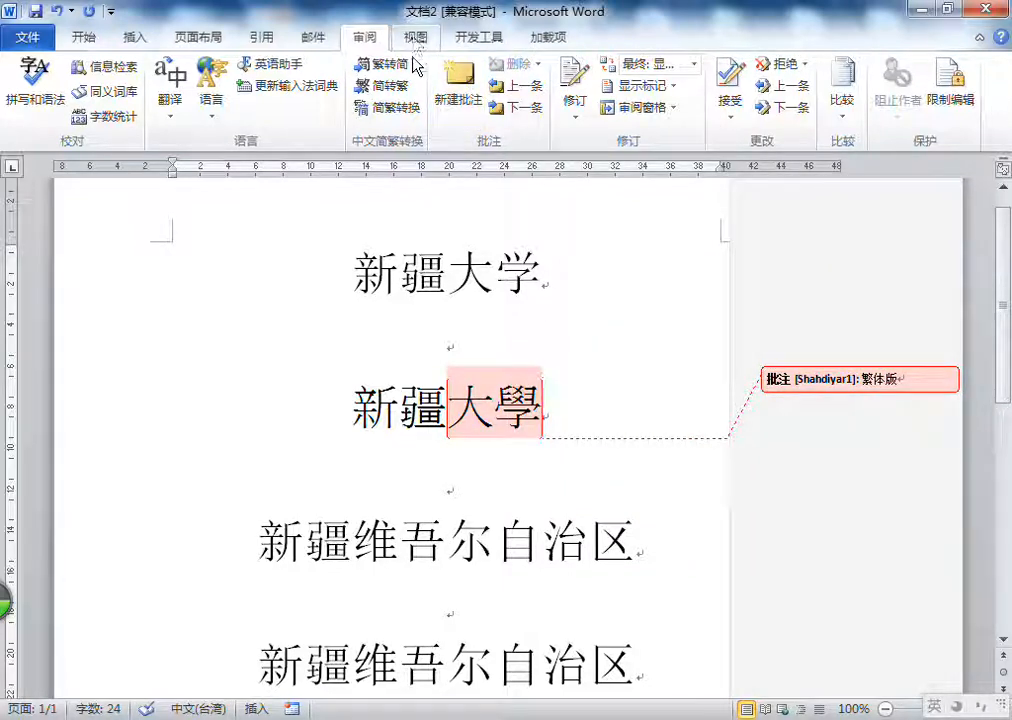
{"action": "scroll", "coordinate": [565, 326], "scroll_direction": "up", "scroll_amount": 1}
{"action": "right_click", "coordinate": [637, 323]}
{"action": "left_click", "coordinate": [585, 326]}
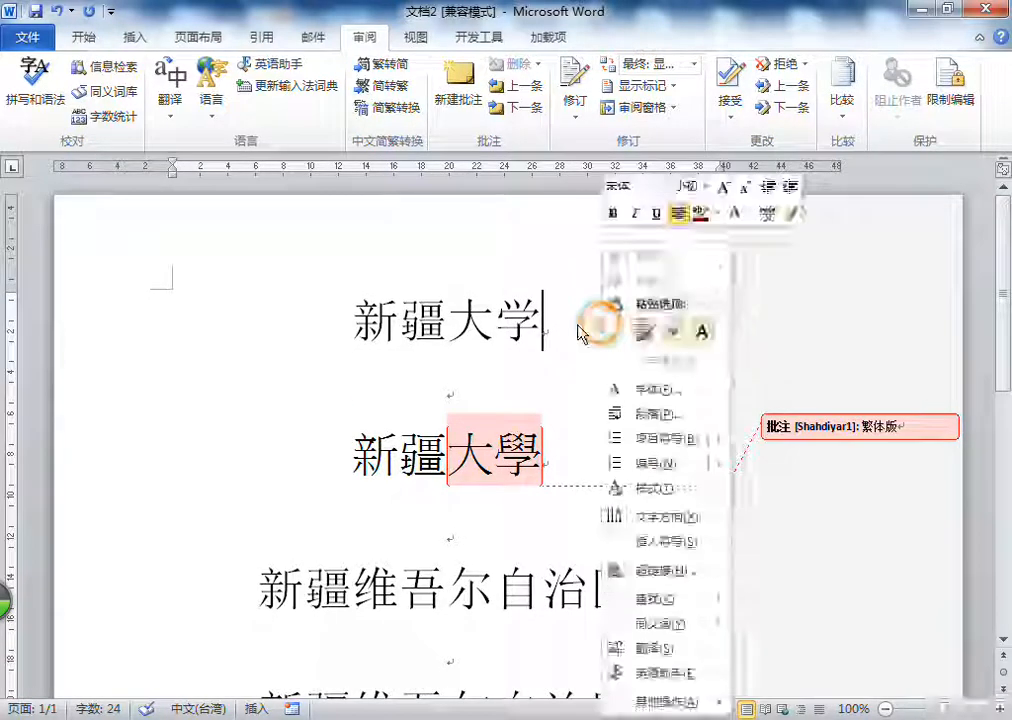
Step: View the document in reading layout, Web layout and outline view, and close the outline view
{"action": "left_click", "coordinate": [416, 40]}
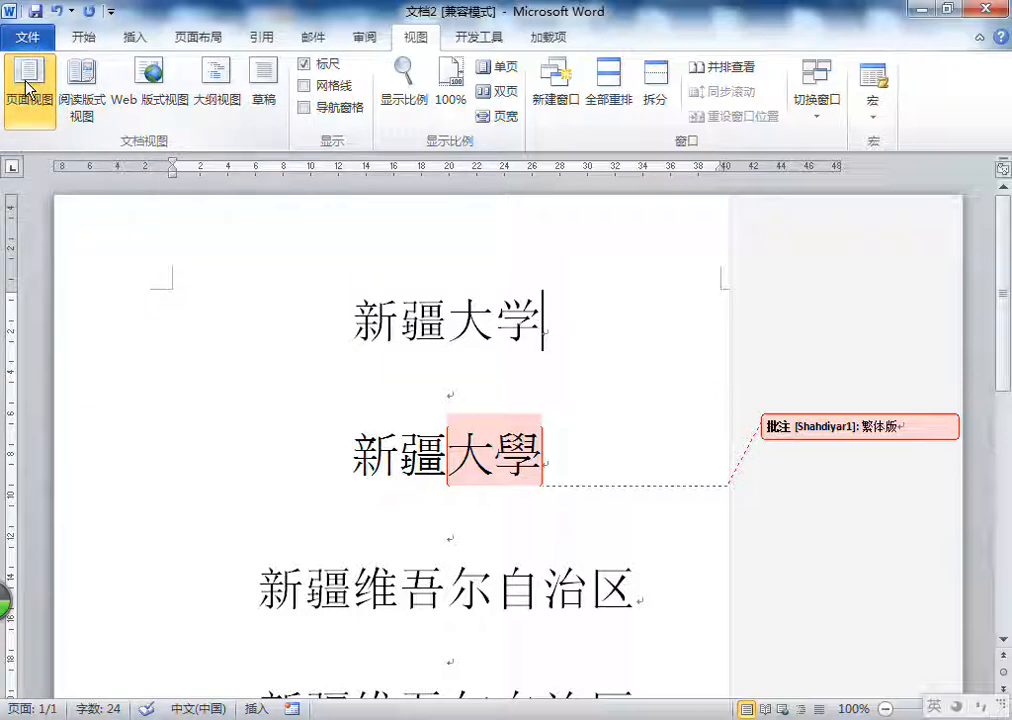
{"action": "left_click", "coordinate": [84, 113]}
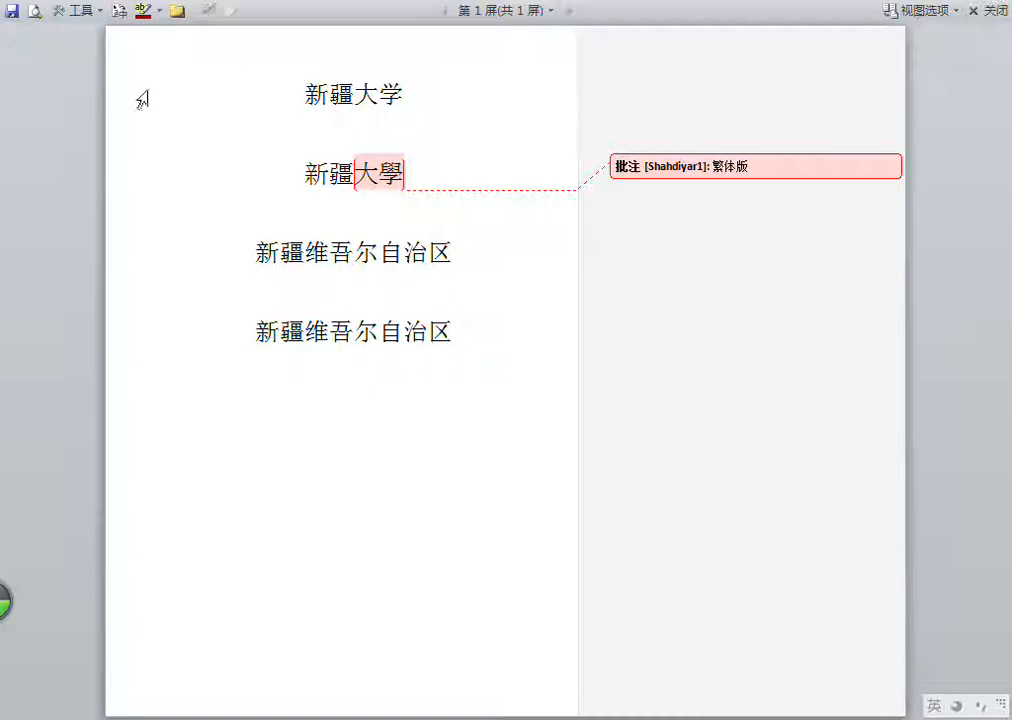
{"action": "left_click", "coordinate": [988, 11]}
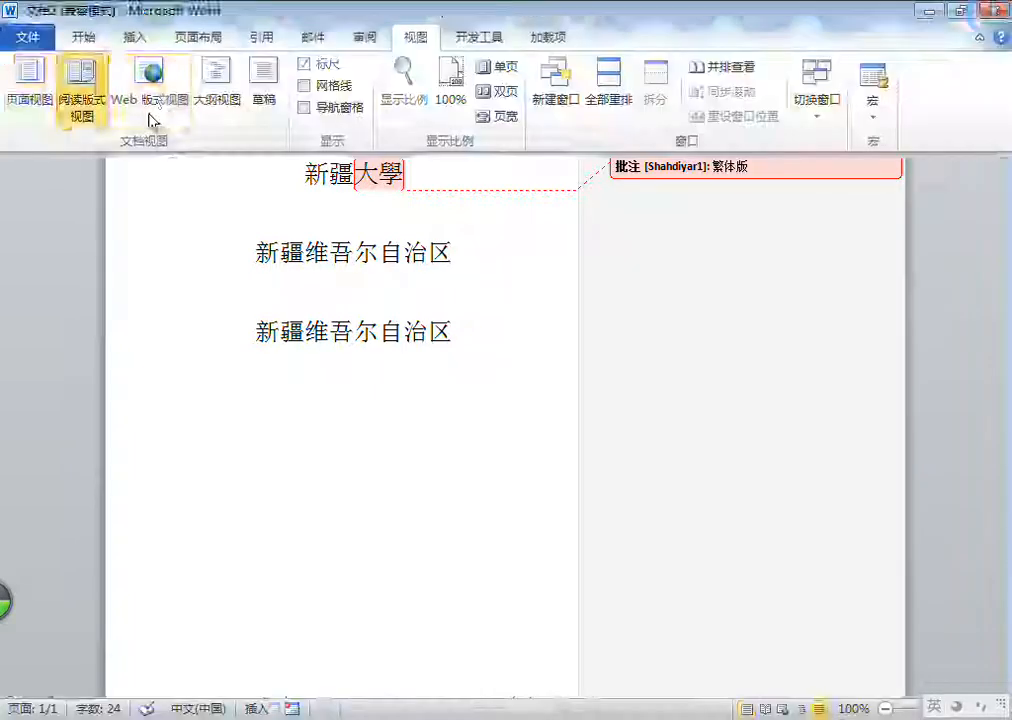
{"action": "left_click", "coordinate": [152, 108]}
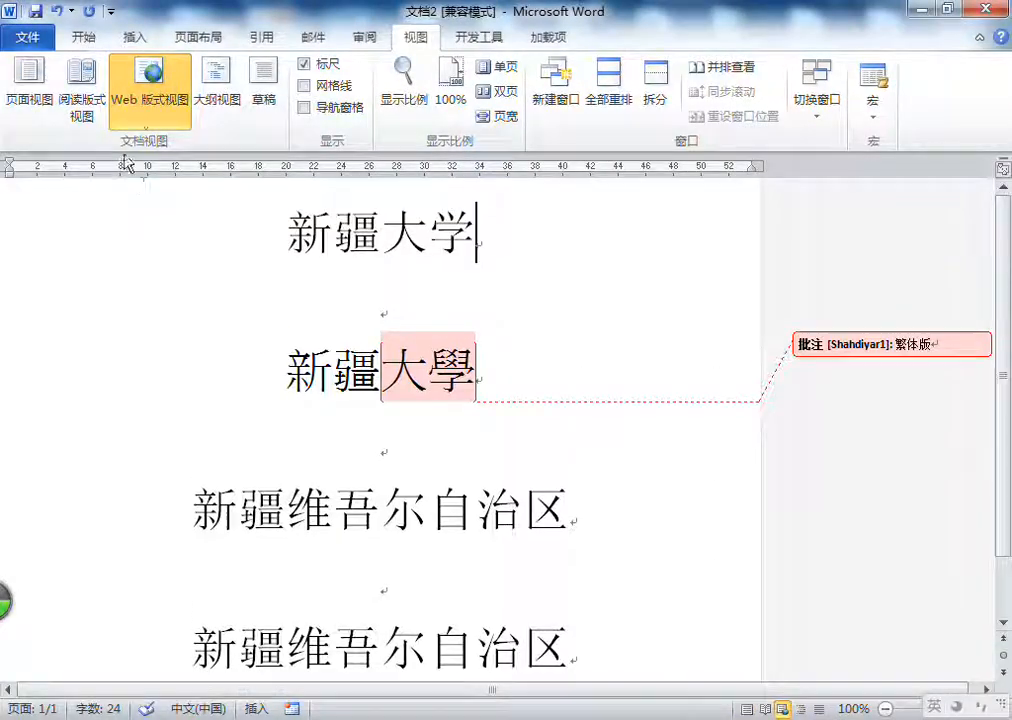
{"action": "left_click", "coordinate": [212, 112]}
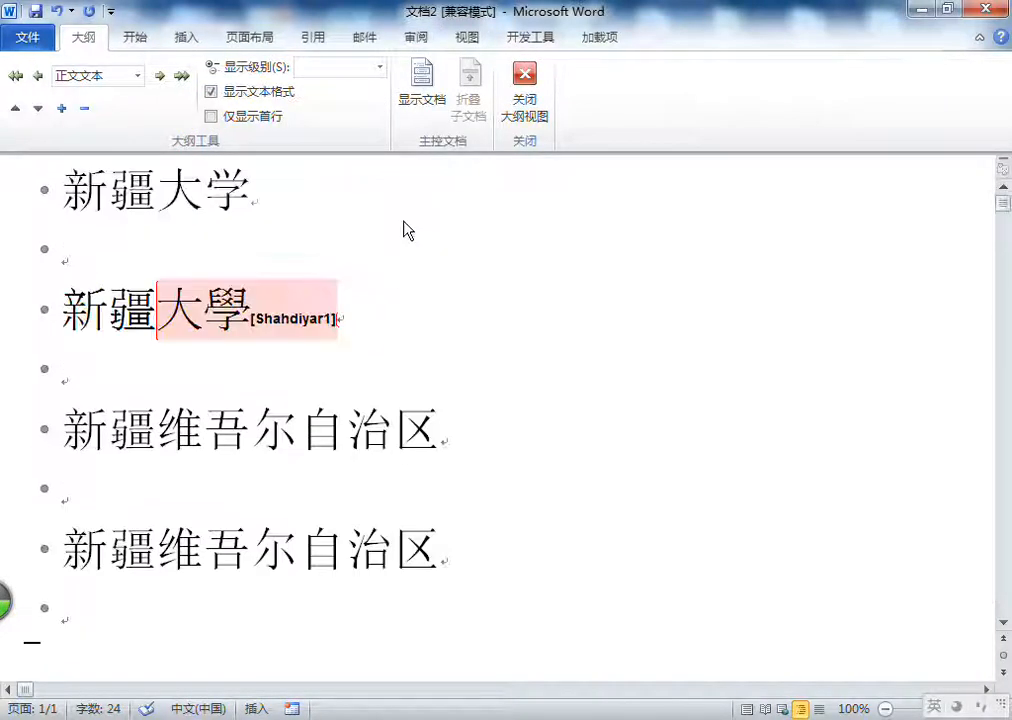
{"action": "left_click", "coordinate": [532, 108]}
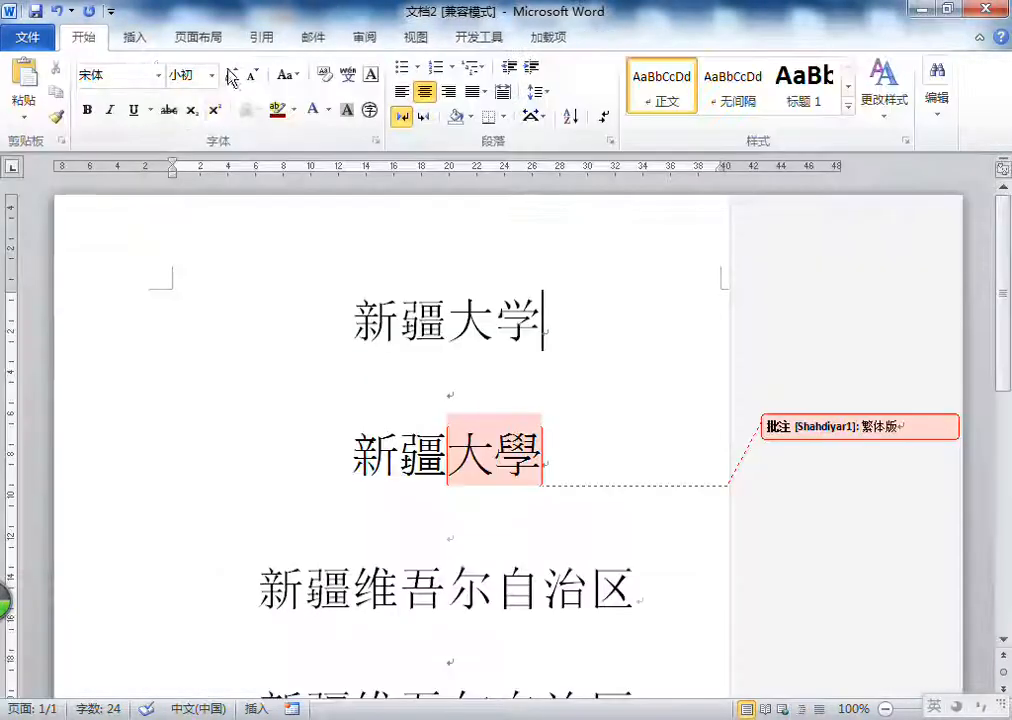
Step: View the document as a draft and switch back to page view
{"action": "left_click", "coordinate": [419, 38]}
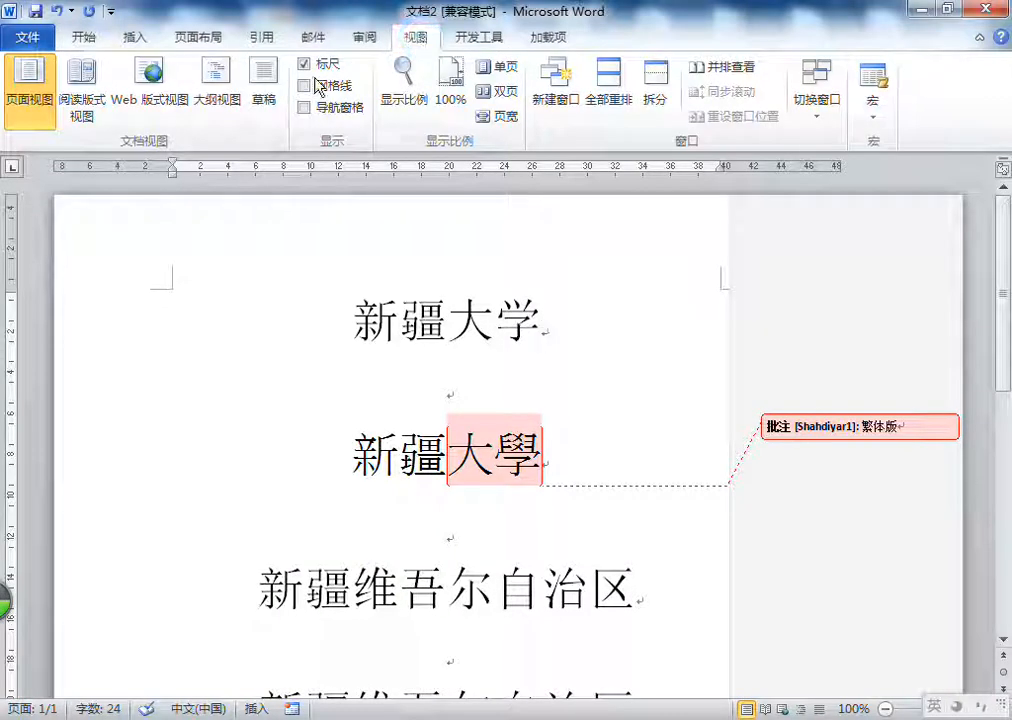
{"action": "left_click", "coordinate": [272, 108]}
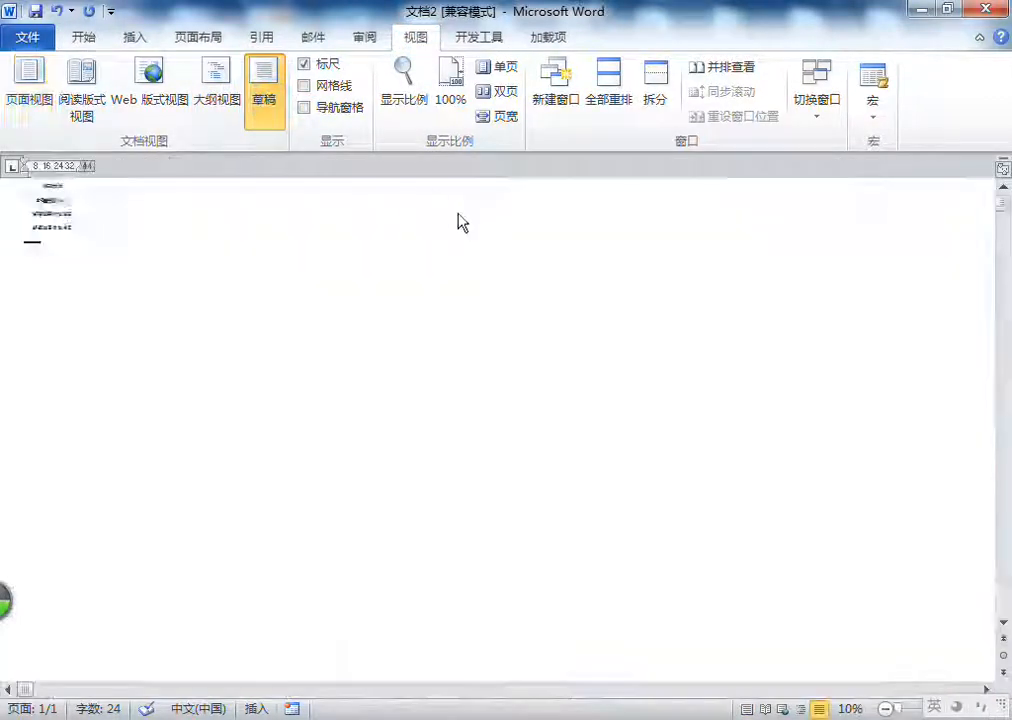
{"action": "left_click", "coordinate": [22, 98]}
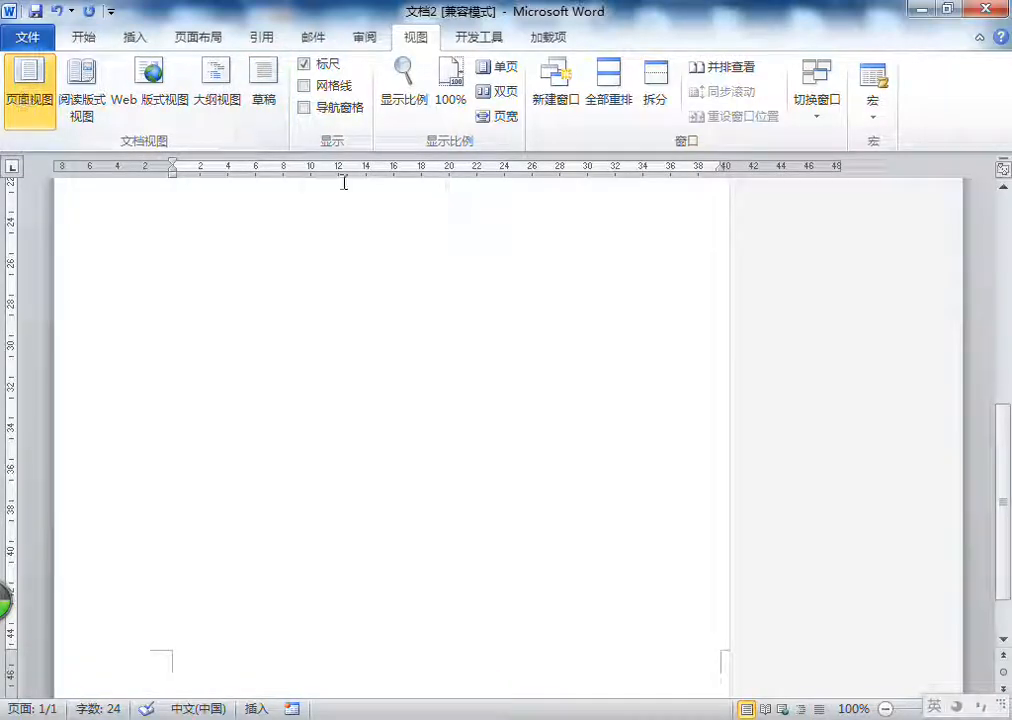
{"action": "left_click", "coordinate": [478, 222]}
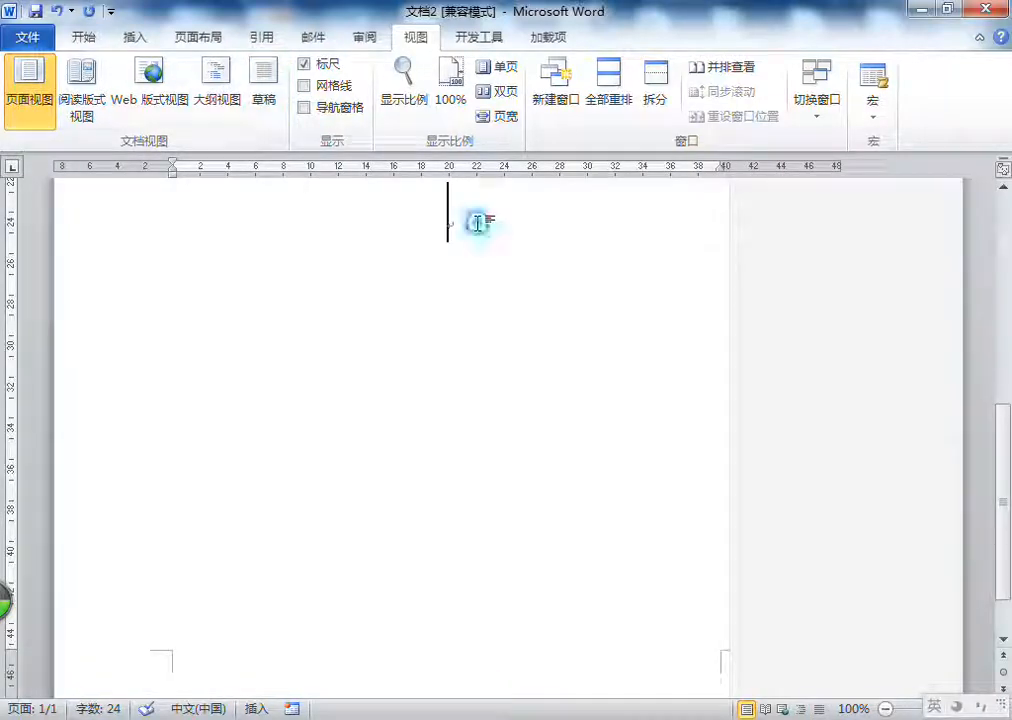
Step: Toggle the ruler display off and on, leaving the ruler shown
{"action": "left_click", "coordinate": [328, 66]}
{"action": "left_click", "coordinate": [329, 70]}
{"action": "left_click", "coordinate": [329, 70]}
{"action": "left_click", "coordinate": [329, 70]}
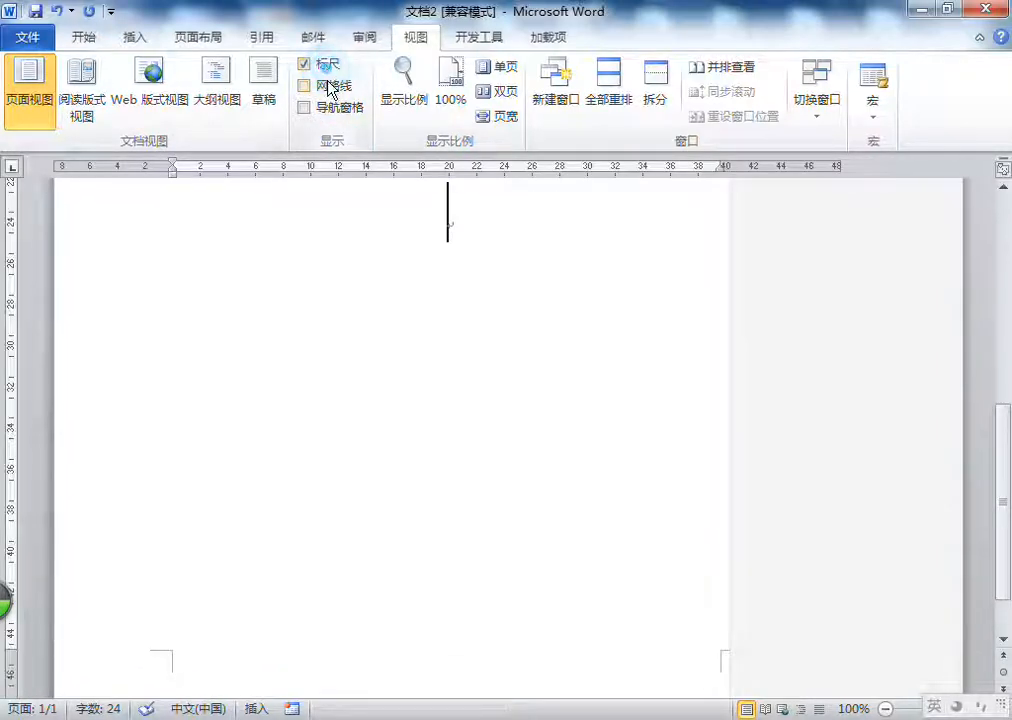
Step: Show the page gridlines and hide them again, and do the same with the navigation pane
{"action": "left_click", "coordinate": [330, 88]}
{"action": "scroll", "coordinate": [506, 300], "scroll_direction": "up", "scroll_amount": 10}
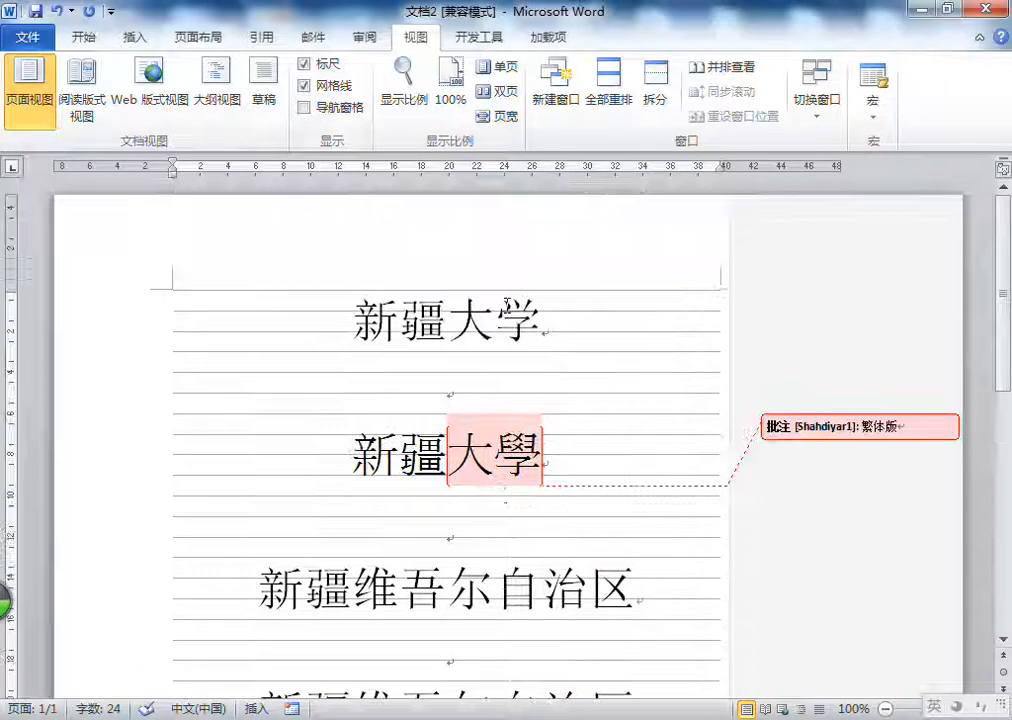
{"action": "left_click", "coordinate": [333, 88]}
{"action": "left_click", "coordinate": [336, 108]}
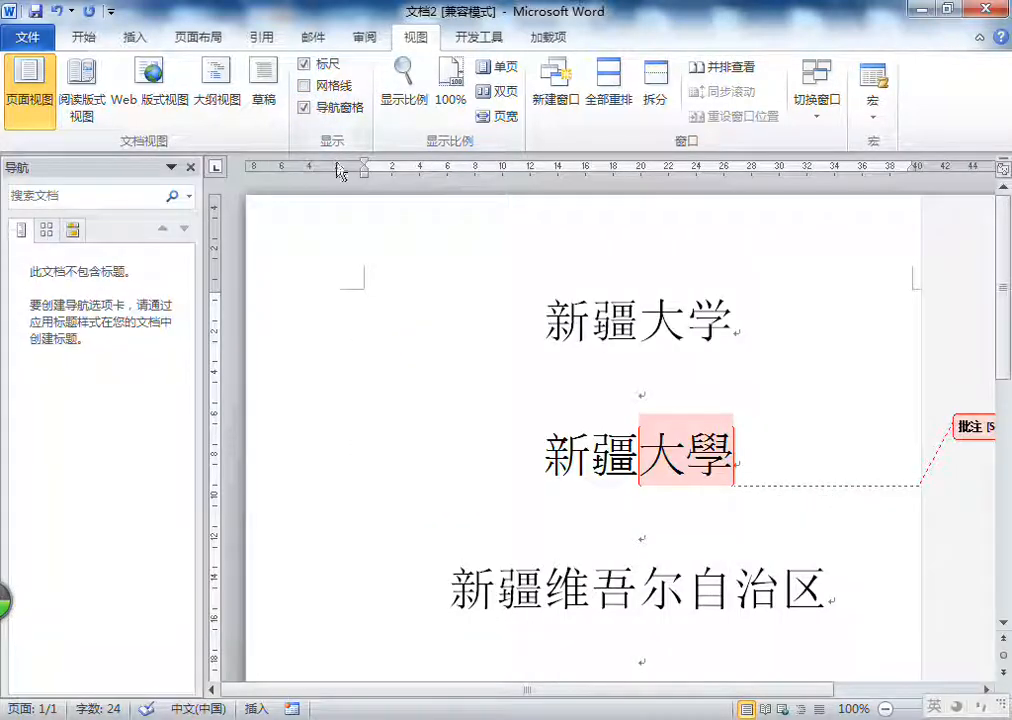
{"action": "left_click", "coordinate": [323, 108]}
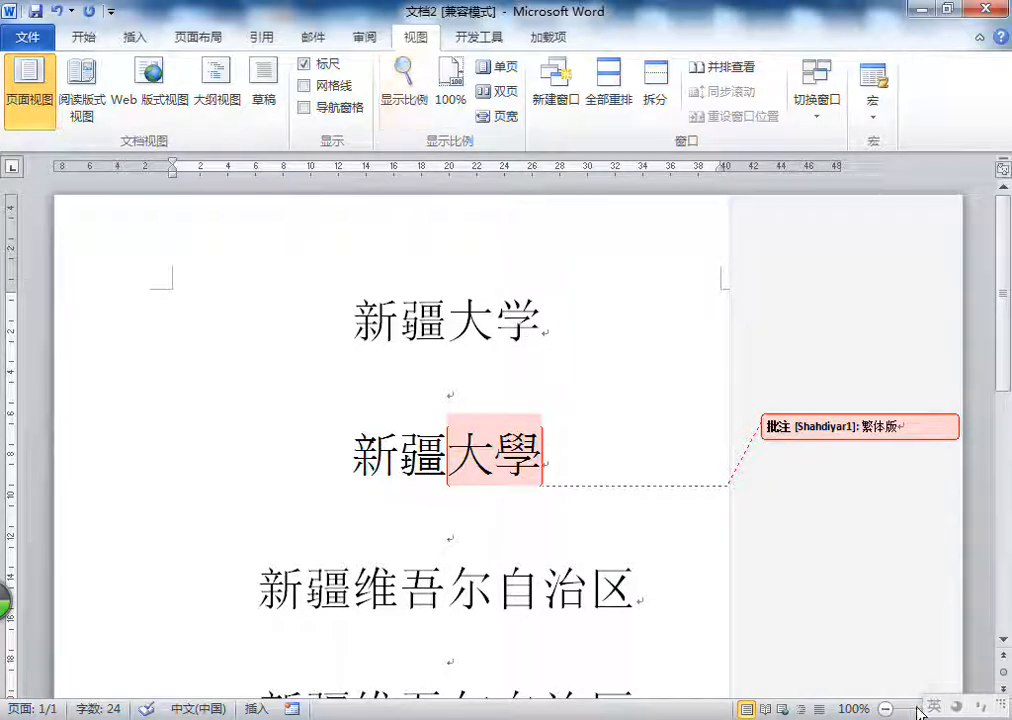
Step: Reduce the document zoom to 53%
{"action": "left_click", "coordinate": [775, 718]}
{"action": "left_click", "coordinate": [802, 640]}
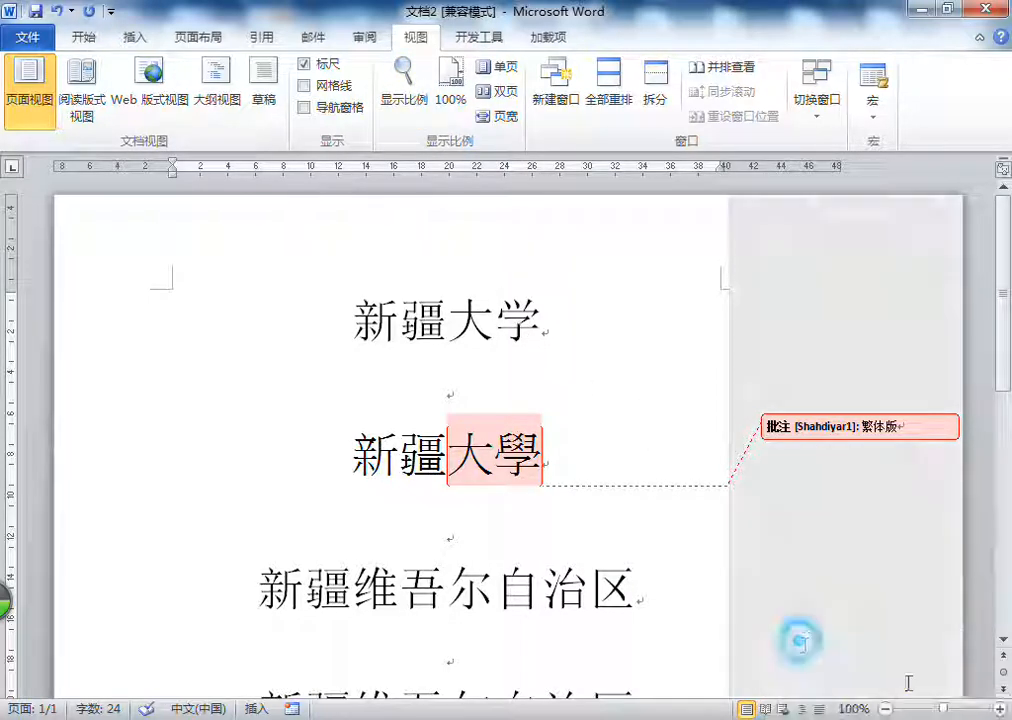
{"action": "left_click_drag", "start_coordinate": [945, 712], "coordinate": [918, 712]}
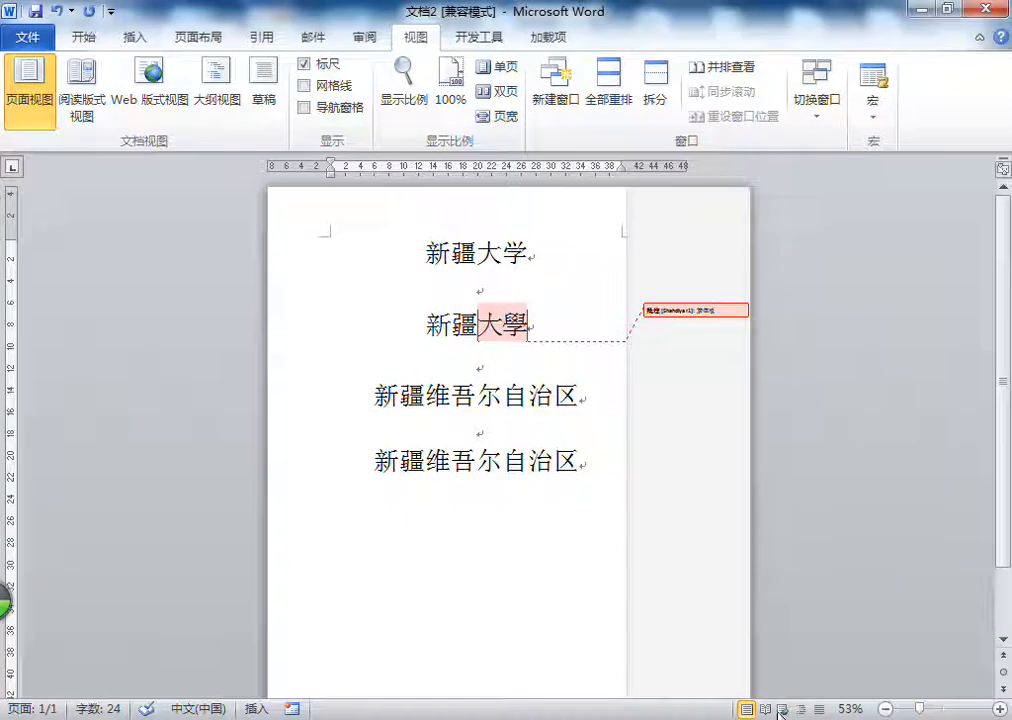